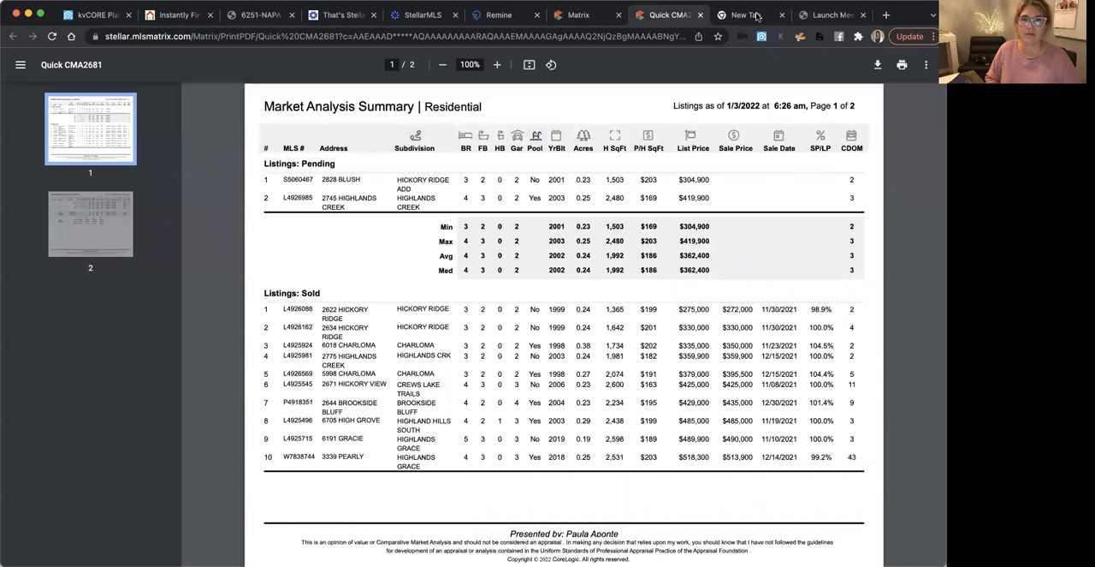
# Look through the open browser pages and switch to the Stellar MLS dashboard
pyautogui.click(575, 15)
pyautogui.click(485, 20)
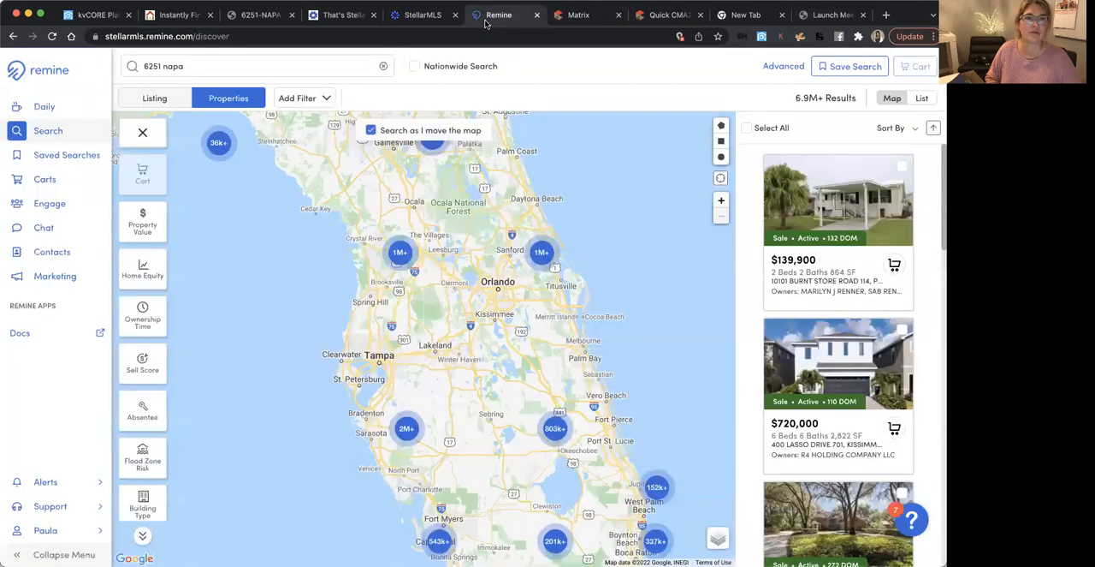
pyautogui.click(255, 17)
pyautogui.click(327, 19)
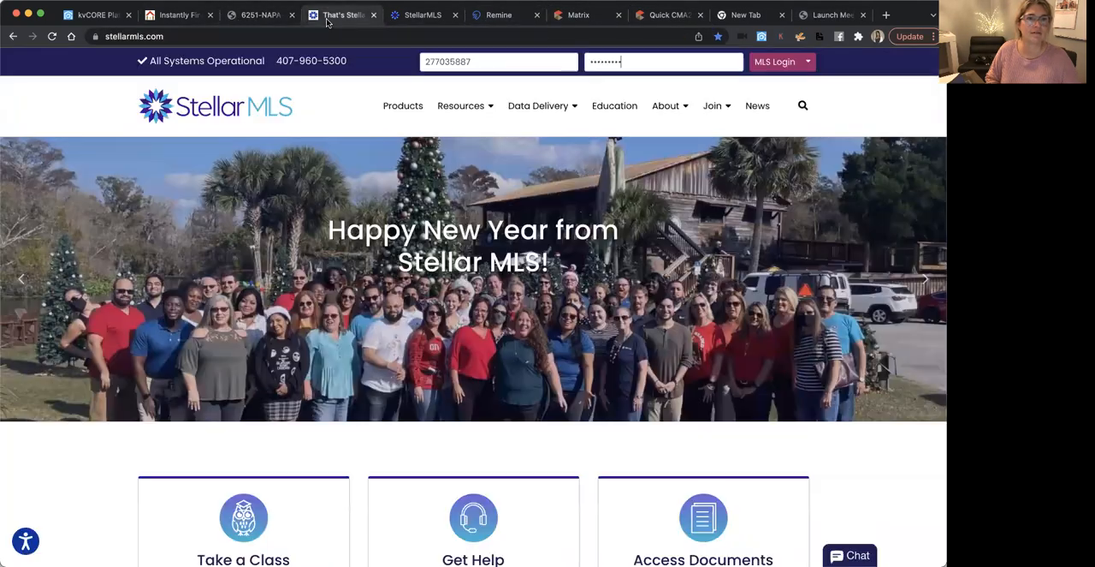
pyautogui.click(423, 18)
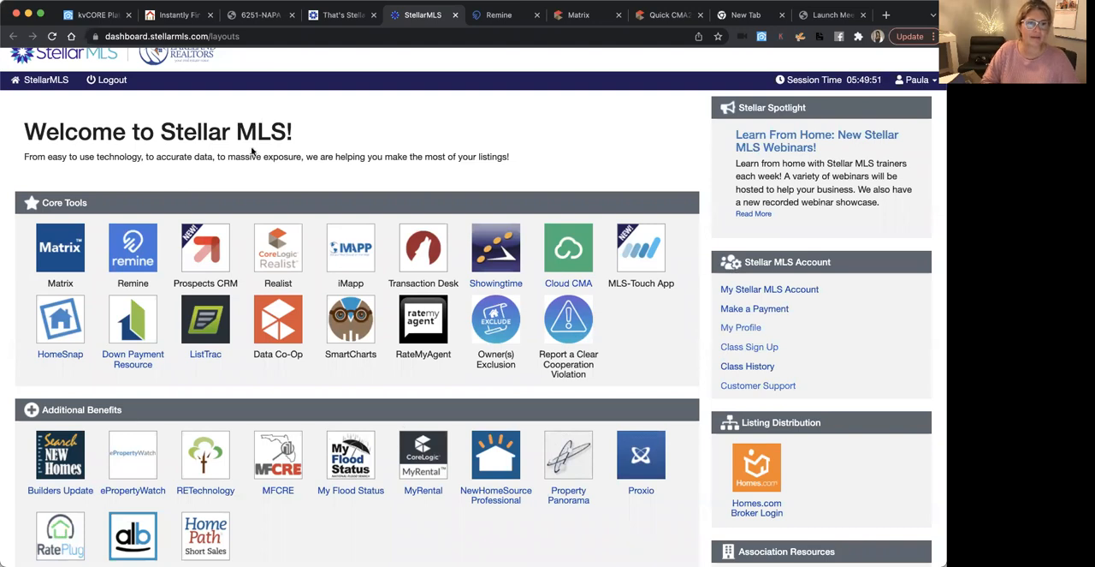
pyautogui.click(484, 19)
pyautogui.click(450, 20)
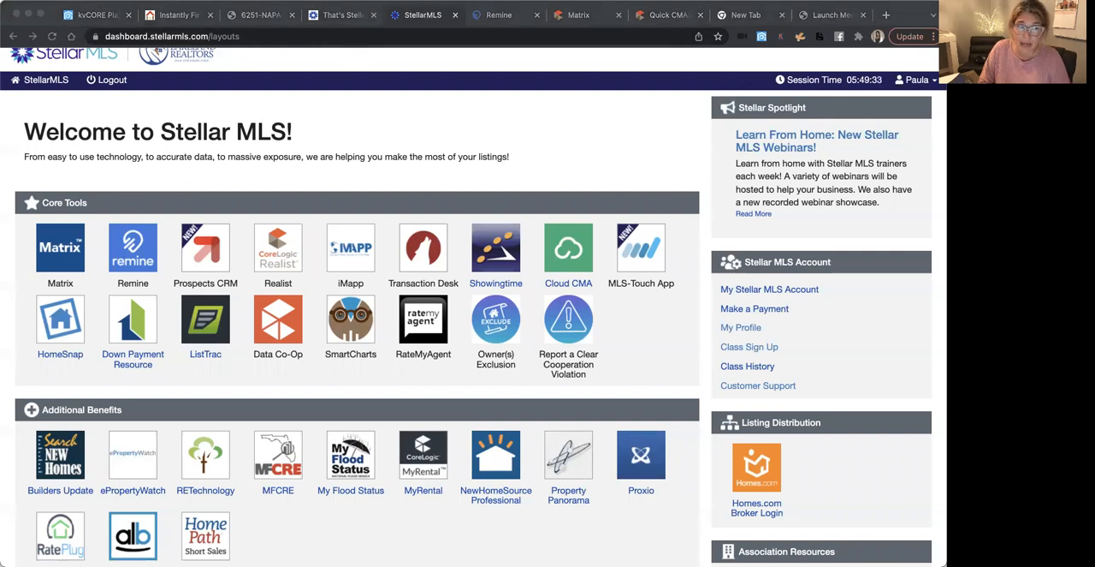
# Try to open Transaction Desk from the dashboard's core tools and close the page it opens
pyautogui.click(286, 104)
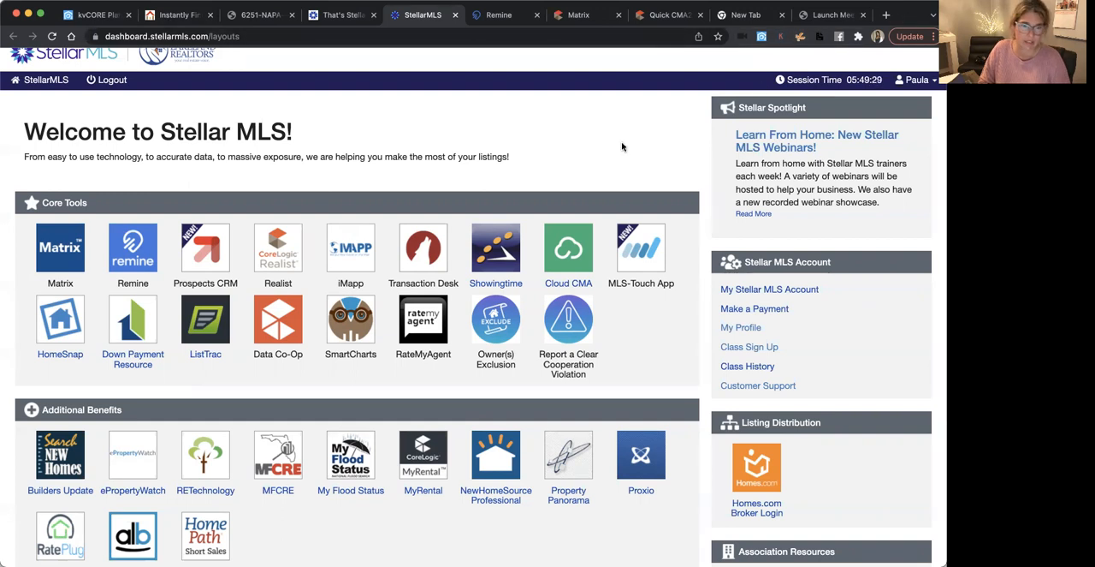
pyautogui.click(414, 249)
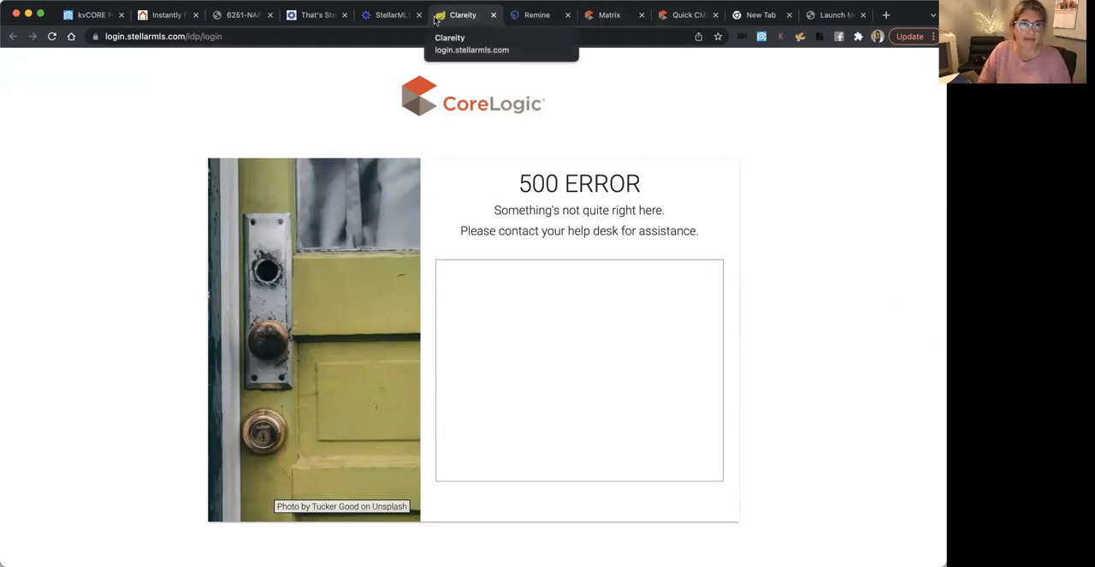
pyautogui.click(493, 14)
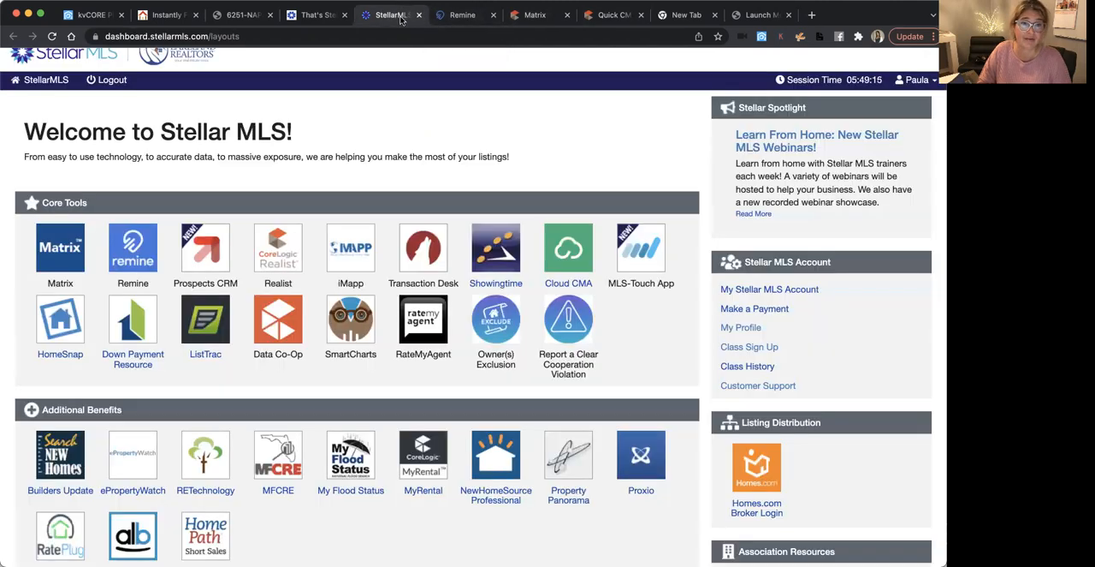
# Log in to Stellar MLS again from its home page and open Transaction Desk from the dashboard
pyautogui.click(330, 15)
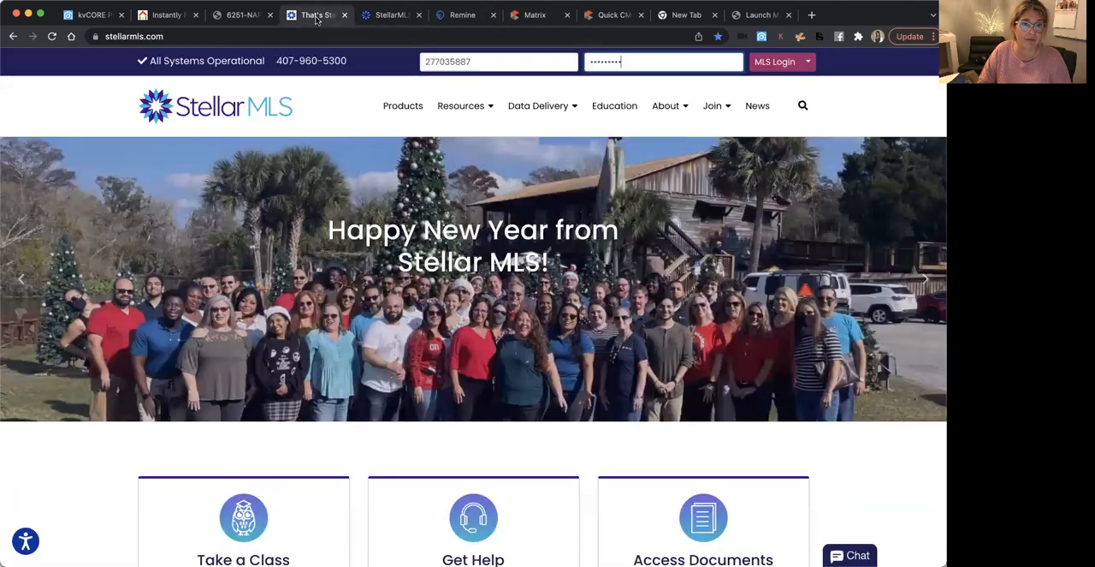
pyautogui.click(772, 62)
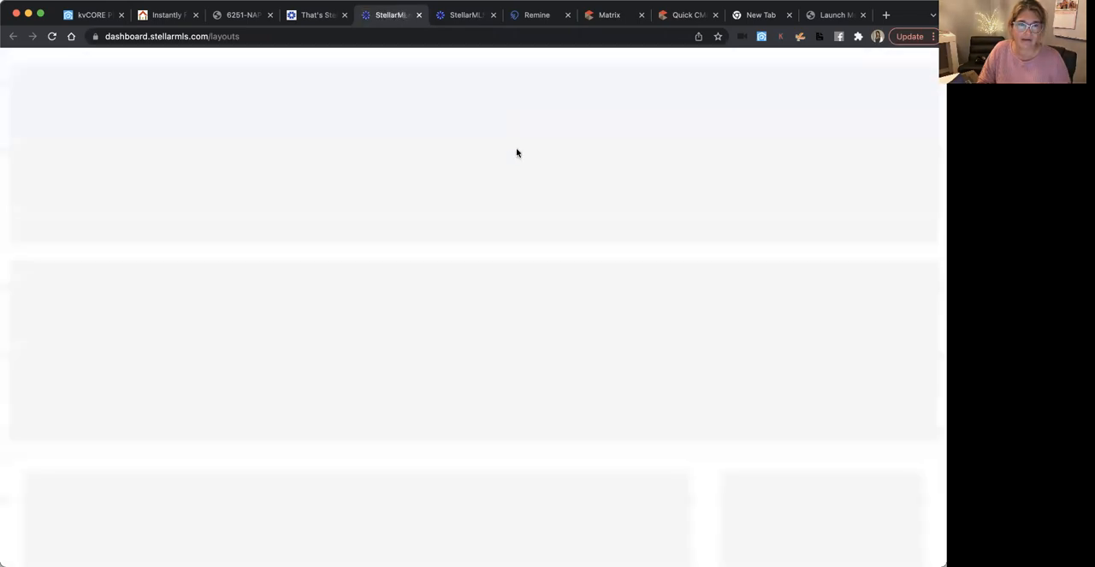
pyautogui.click(420, 288)
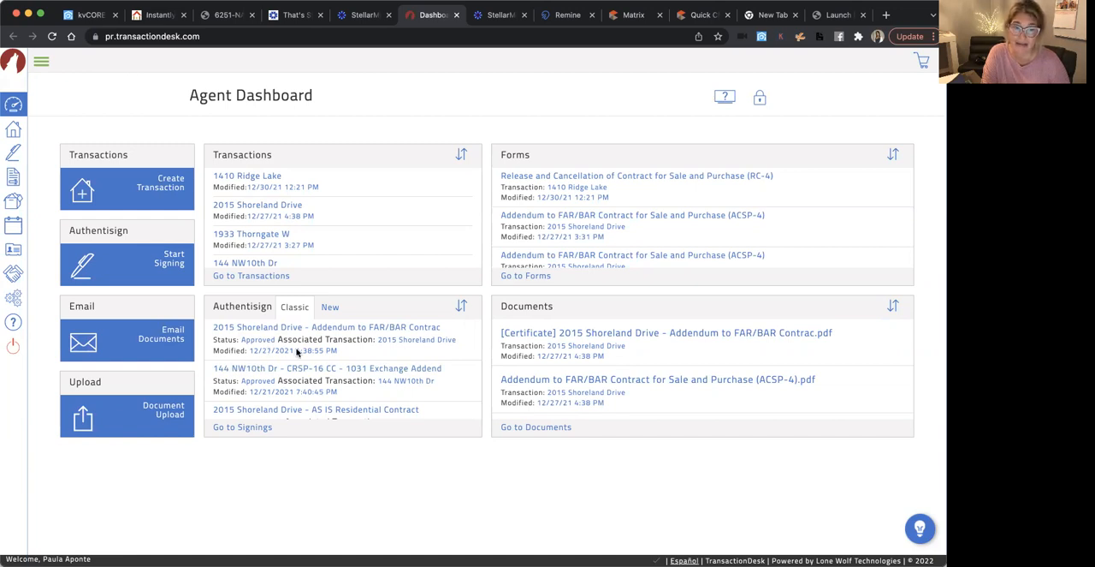
# Look through the classic Authentisign signings listed on the Agent Dashboard, checking their status and associated transactions
pyautogui.scroll(-3, 297, 352)
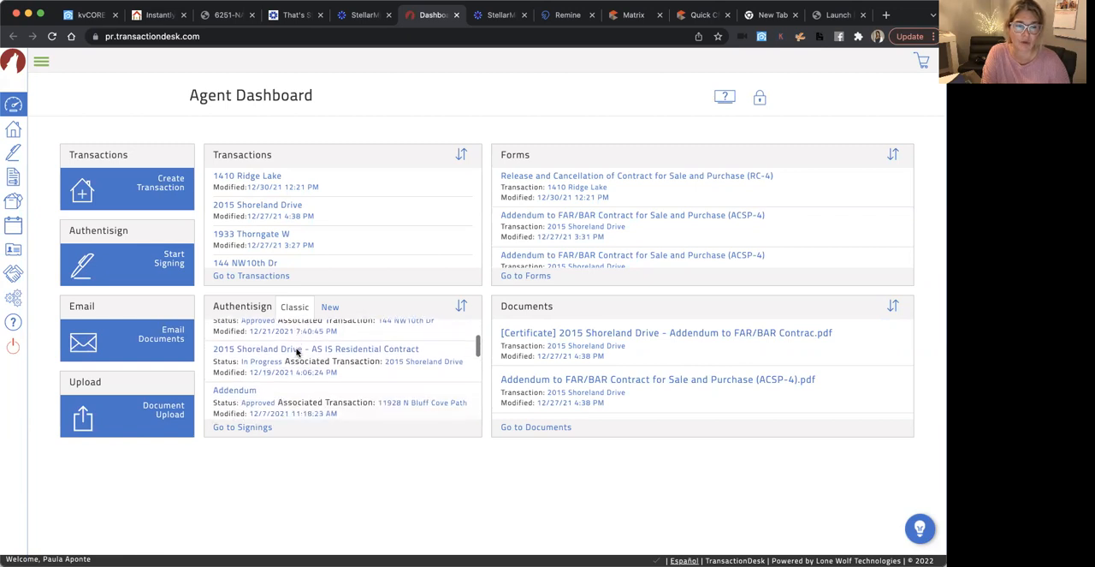
pyautogui.scroll(3, 297, 352)
pyautogui.scroll(-3, 297, 351)
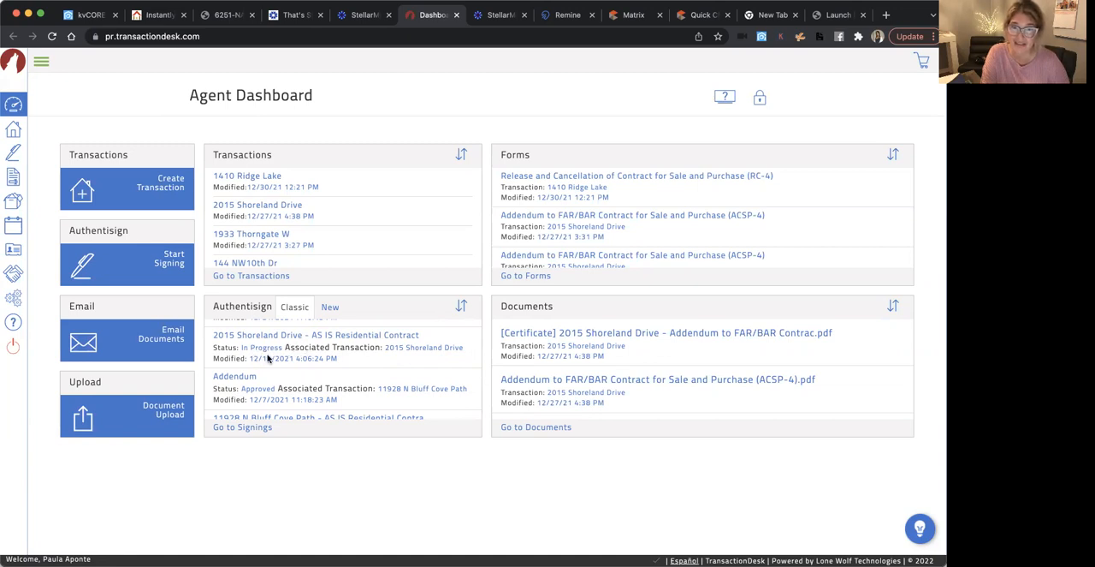
pyautogui.scroll(3, 248, 364)
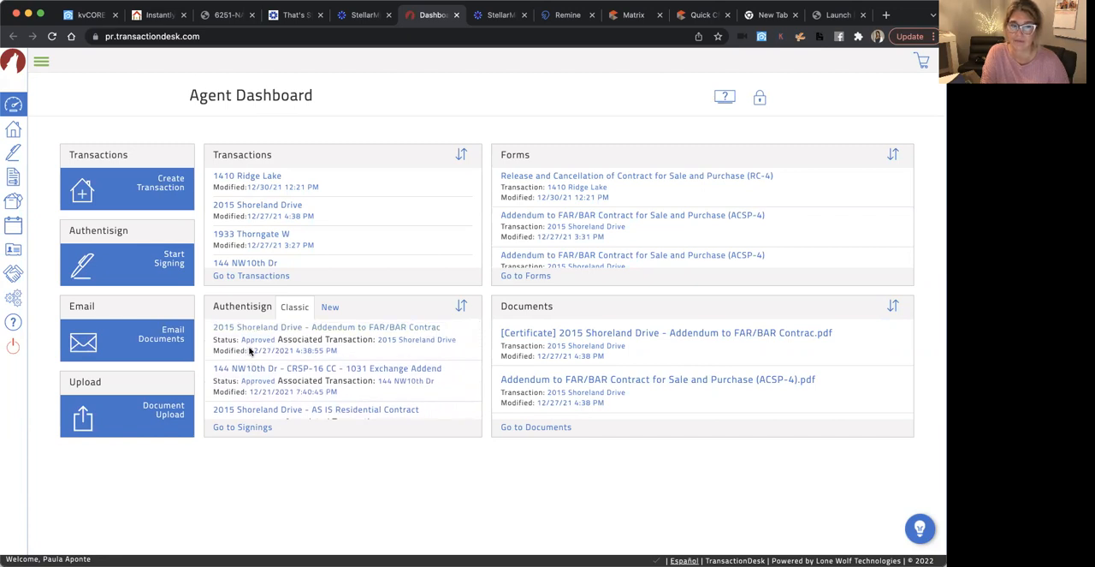
pyautogui.scroll(-5, 252, 350)
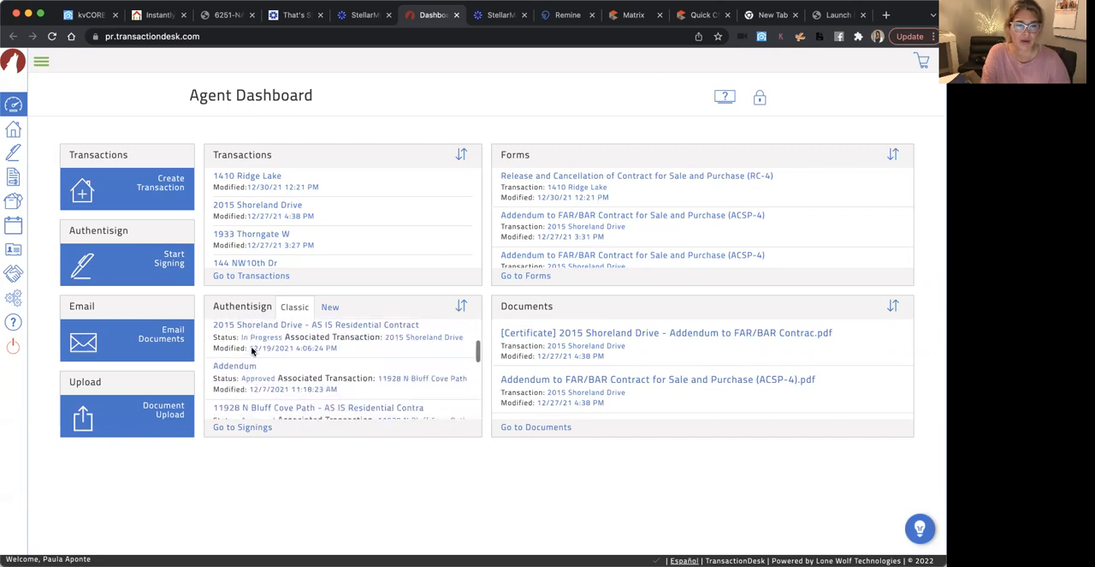
pyautogui.scroll(-3, 252, 350)
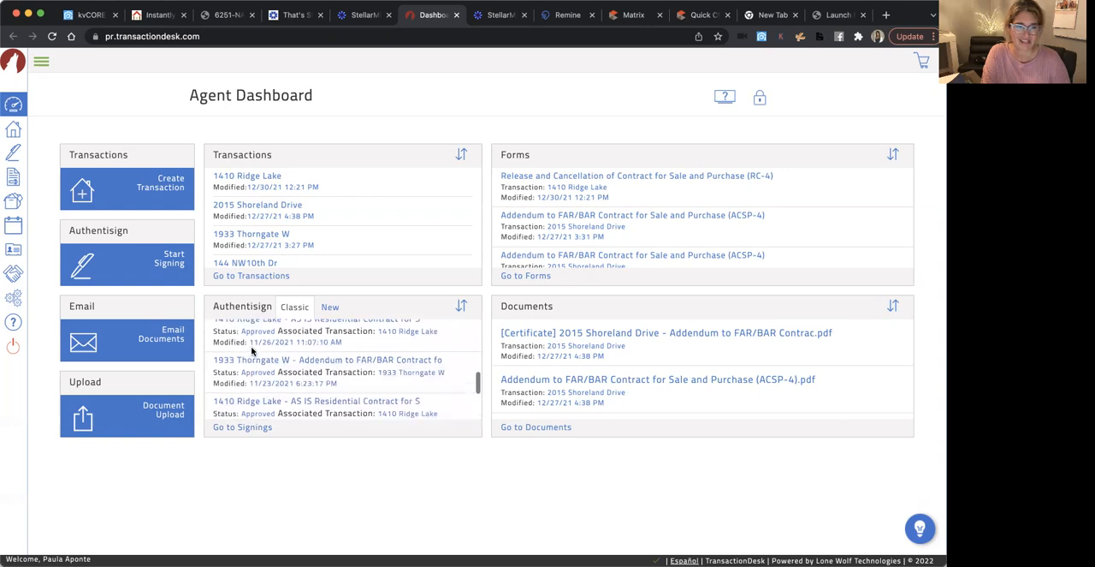
pyautogui.scroll(8, 252, 350)
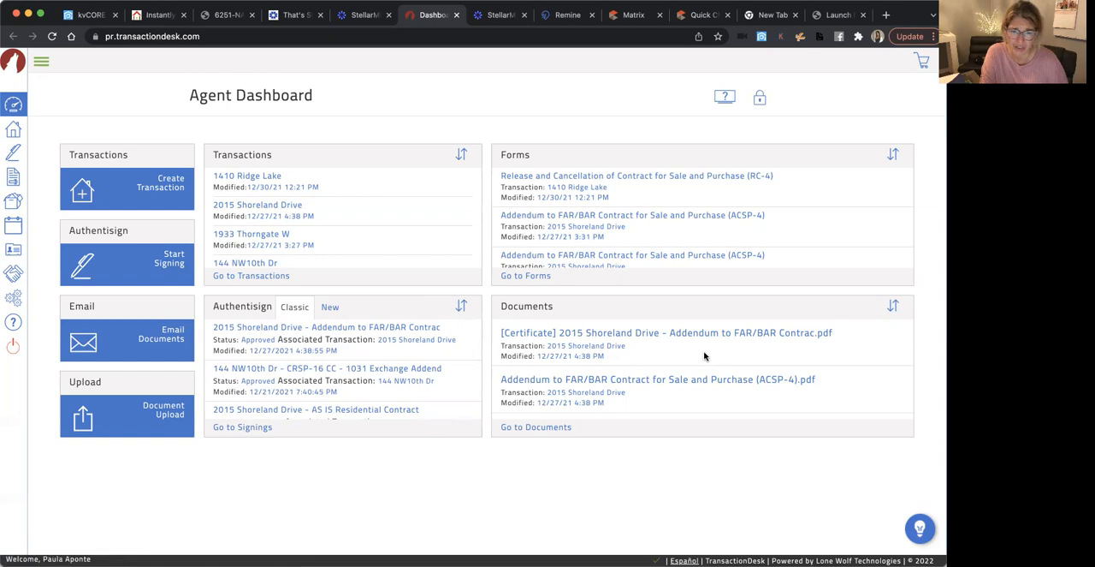
# Browse the Documents list on the Agent Dashboard to examine the stored files and their transactions
pyautogui.scroll(-1, 710, 377)
pyautogui.scroll(1, 710, 379)
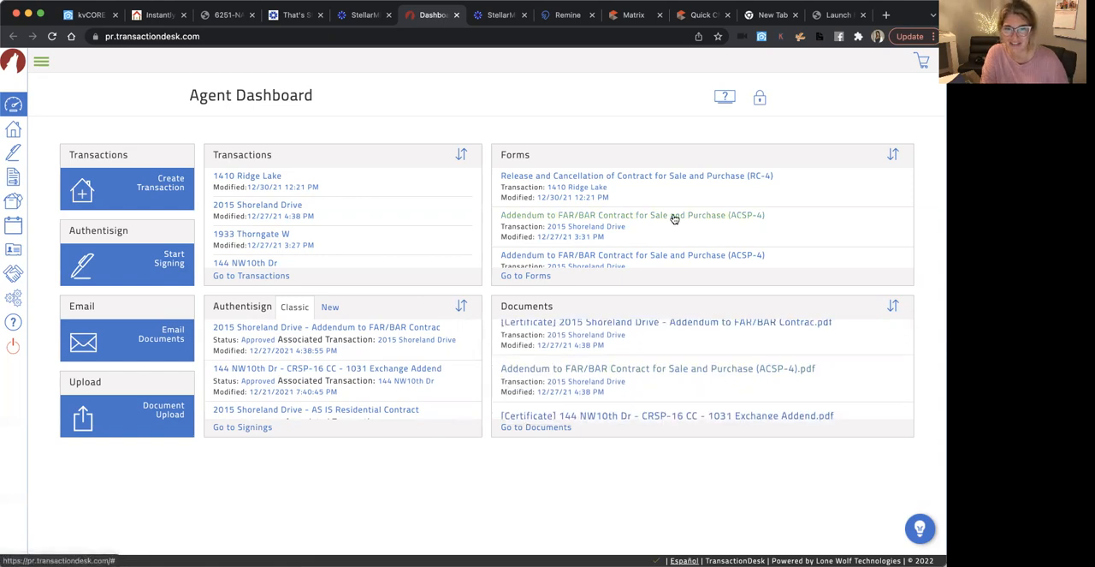
pyautogui.scroll(1, 700, 402)
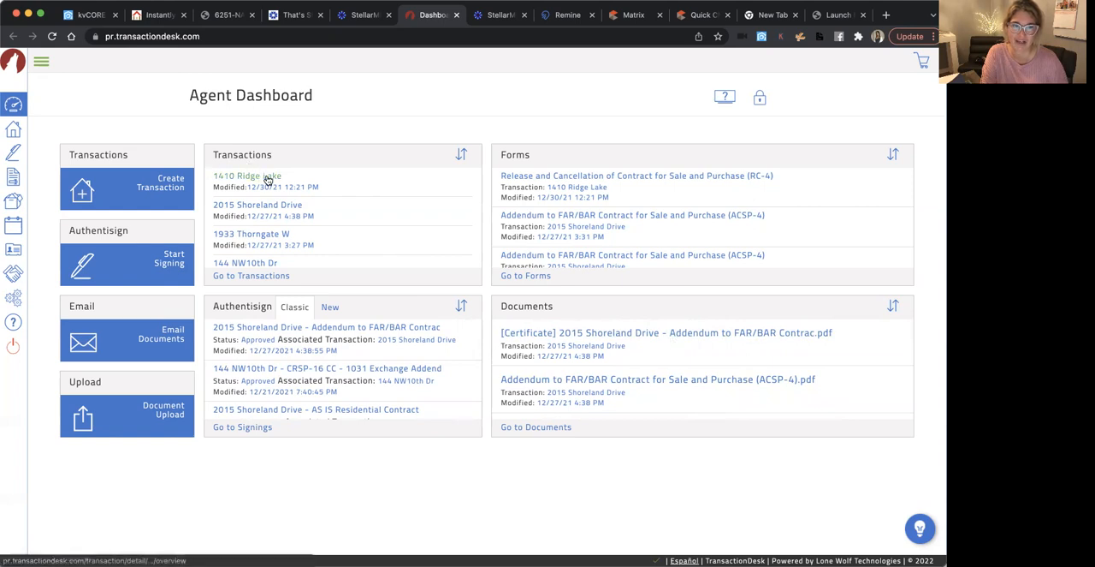
pyautogui.scroll(-5, 724, 392)
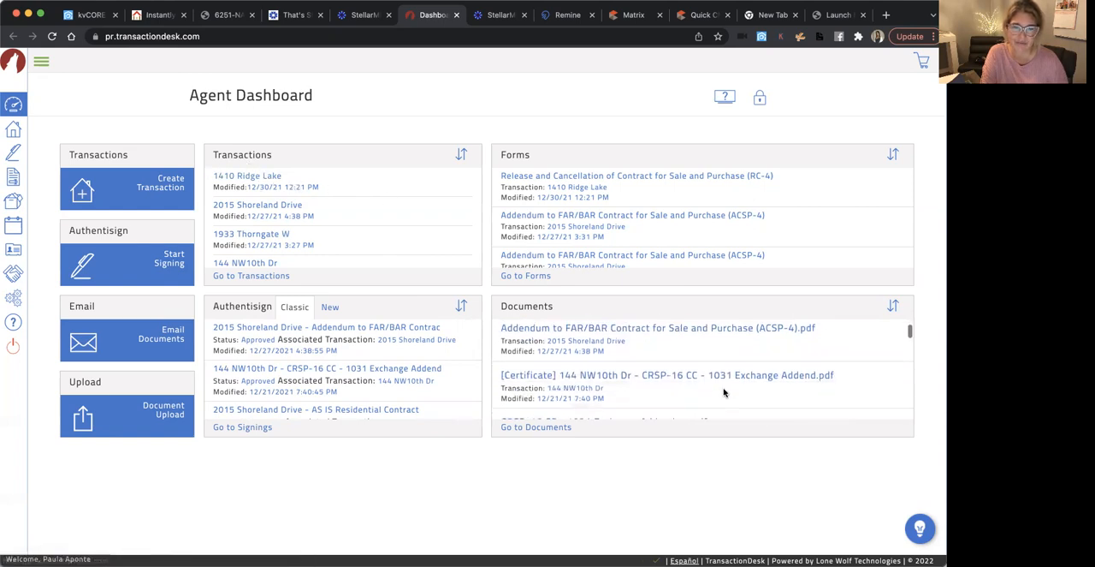
pyautogui.scroll(-4, 724, 392)
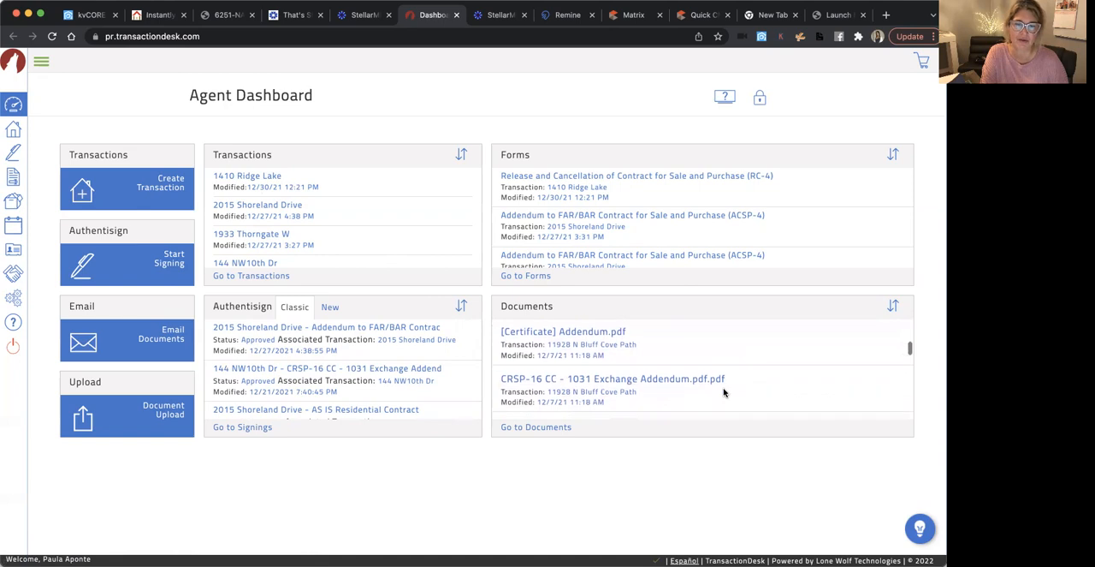
pyautogui.scroll(-5, 724, 392)
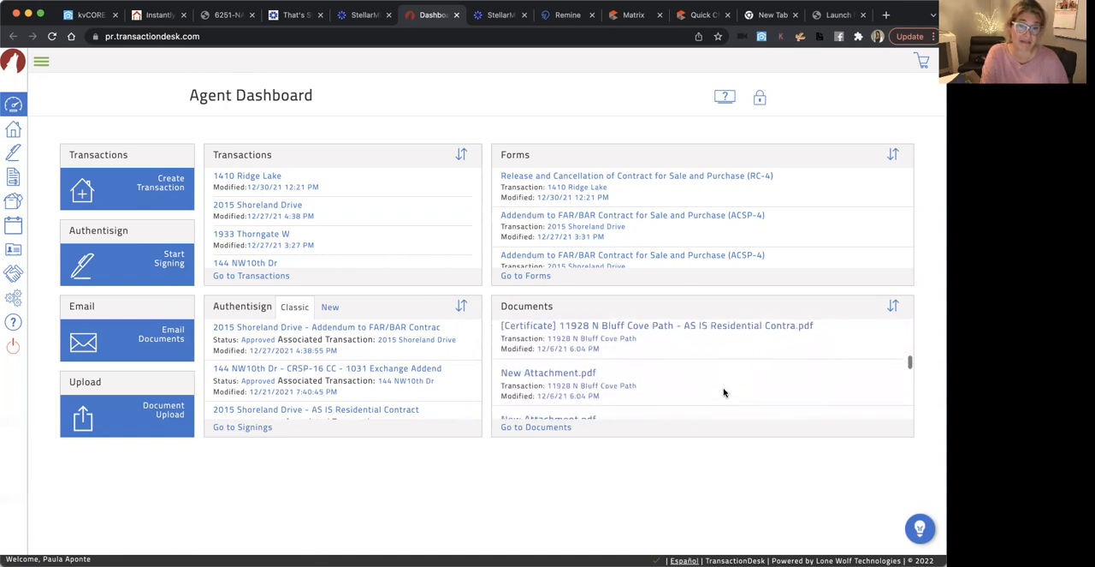
pyautogui.scroll(-5, 723, 392)
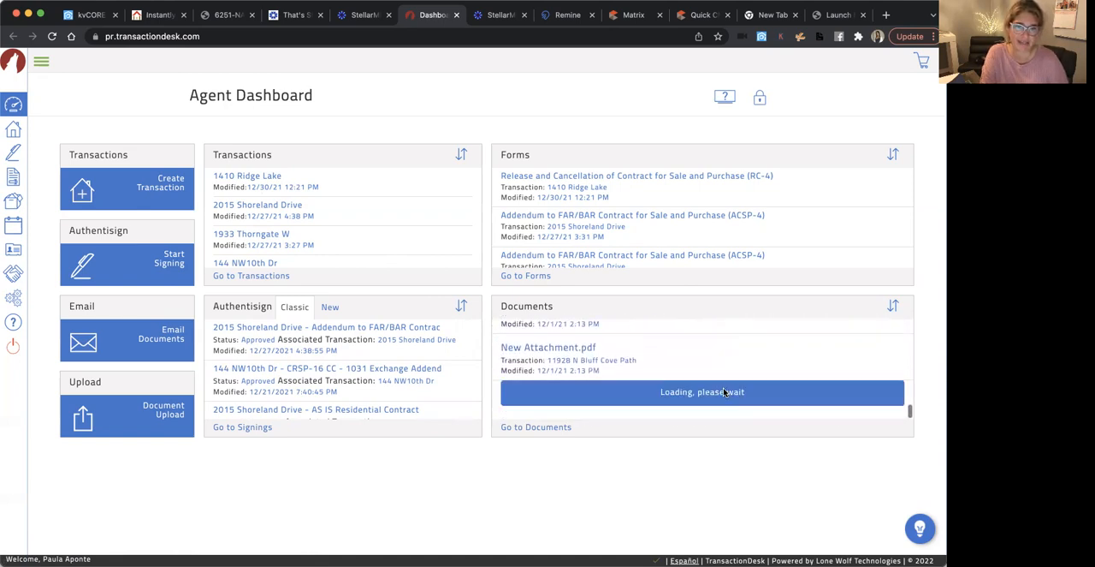
pyautogui.scroll(3, 724, 392)
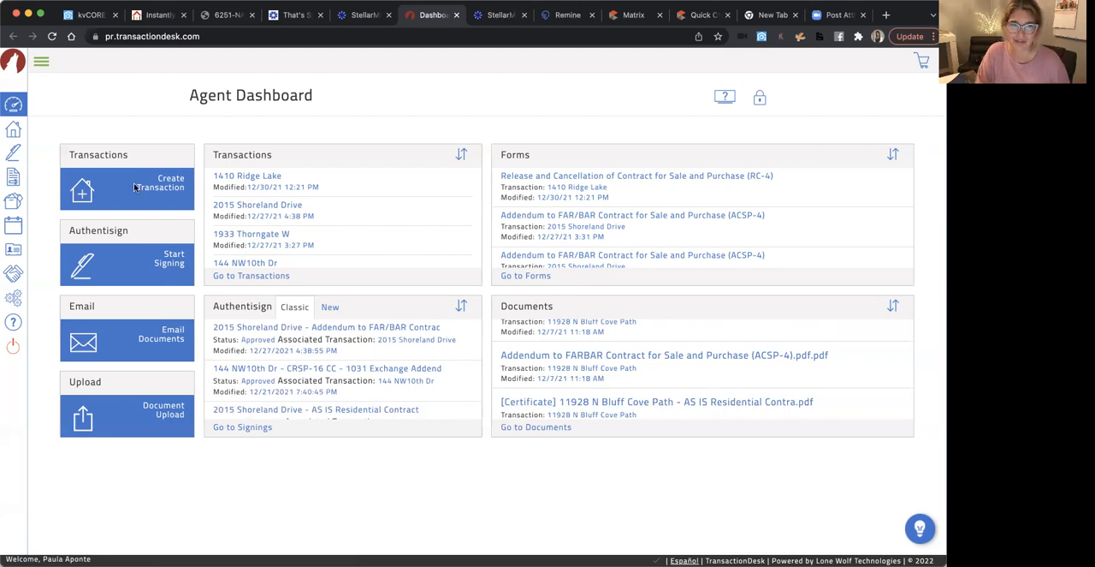
# Start a new transaction named "123 sample ave" with the type Residential Sale
pyautogui.click(83, 195)
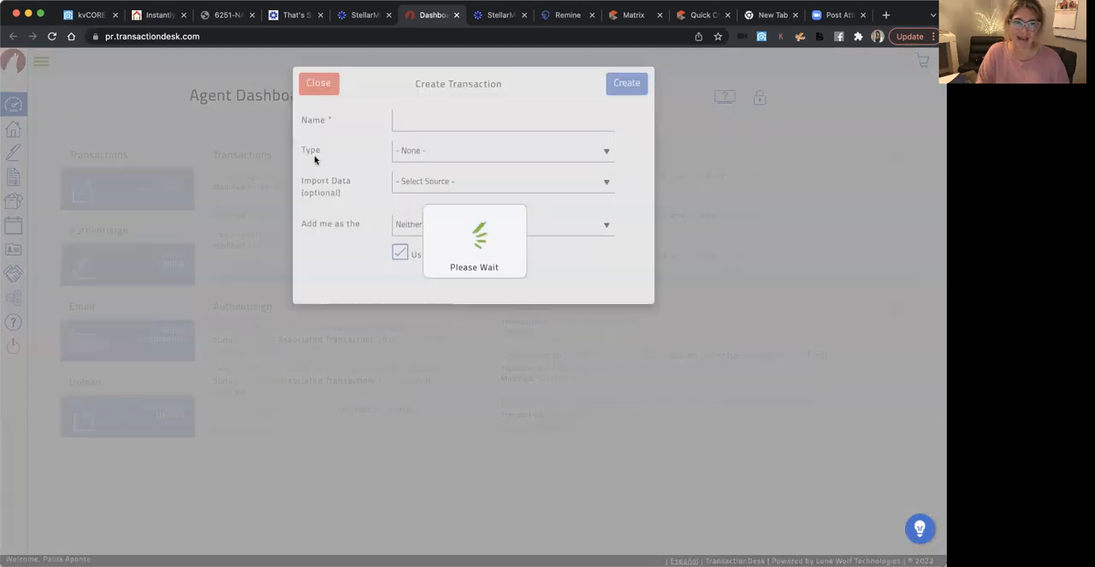
pyautogui.click(403, 120)
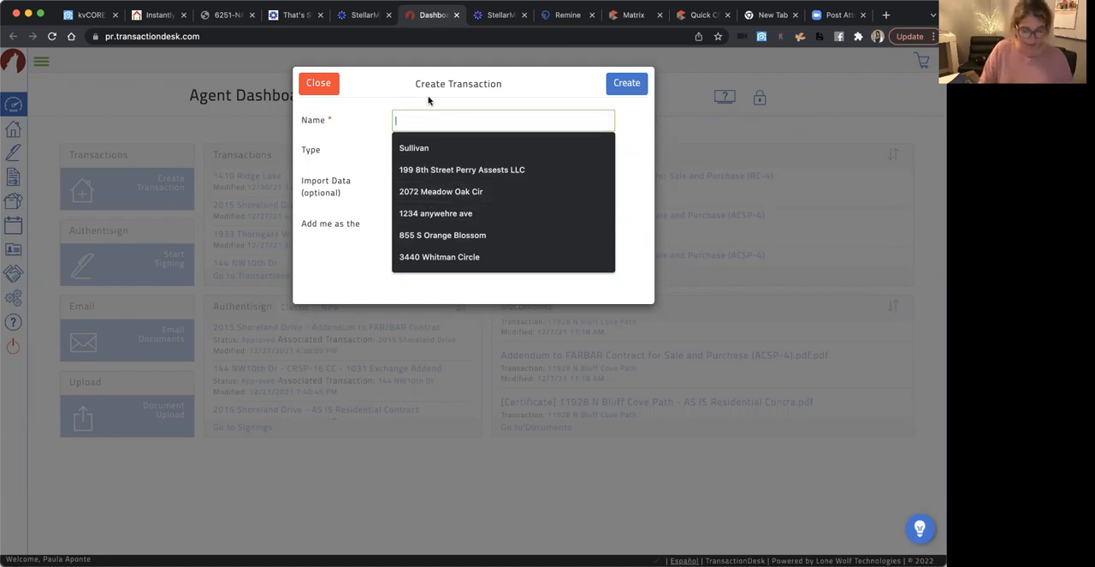
pyautogui.write('123 sample ave')
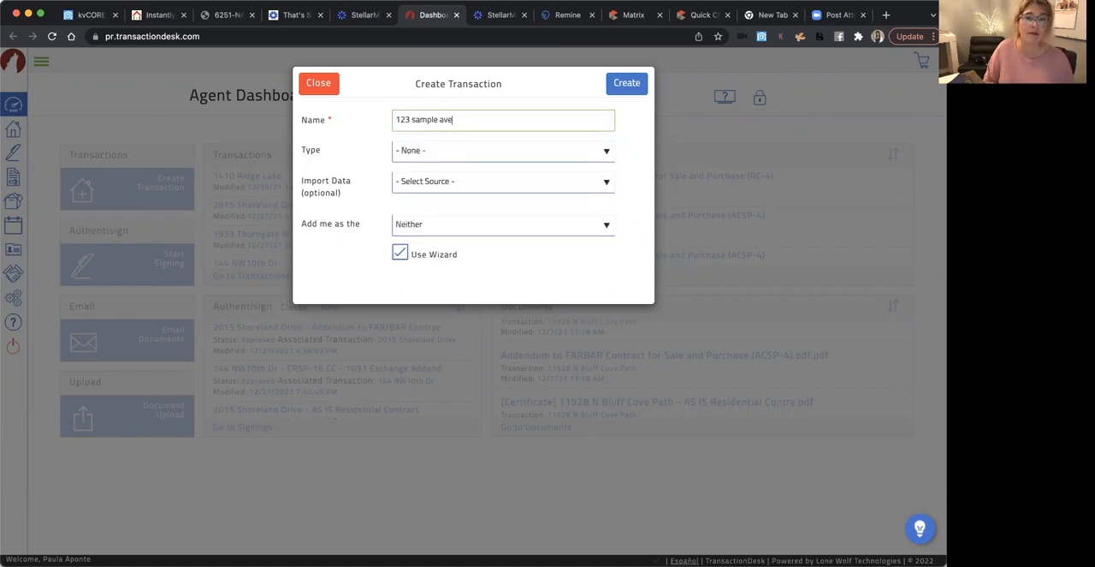
pyautogui.click(473, 153)
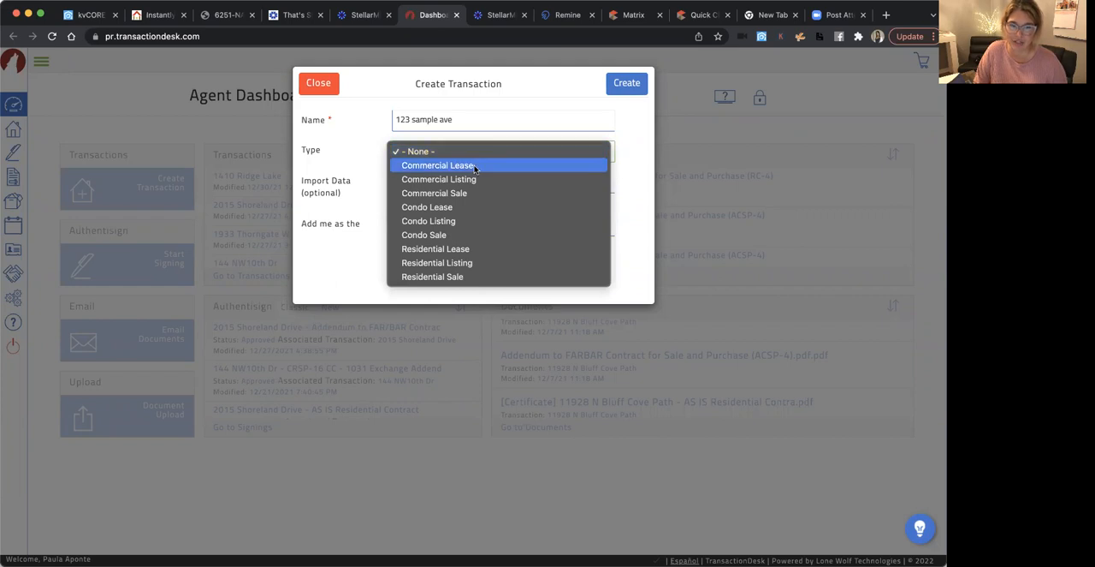
pyautogui.click(462, 276)
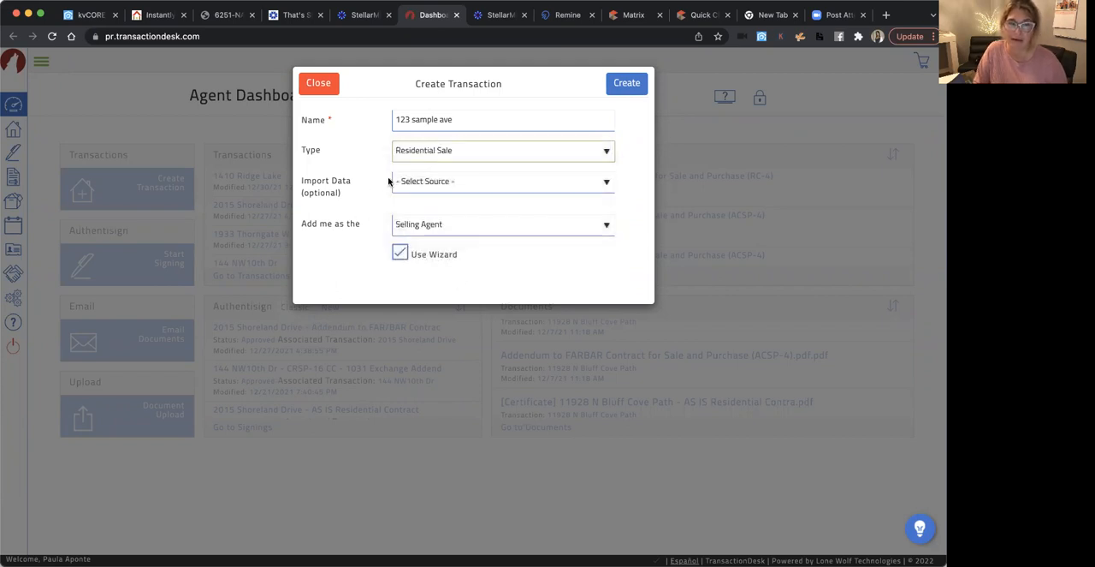
# Choose Stellar MLS as the import data source, leave the MLS number blank and keep Selling Agent as the role
pyautogui.click(438, 183)
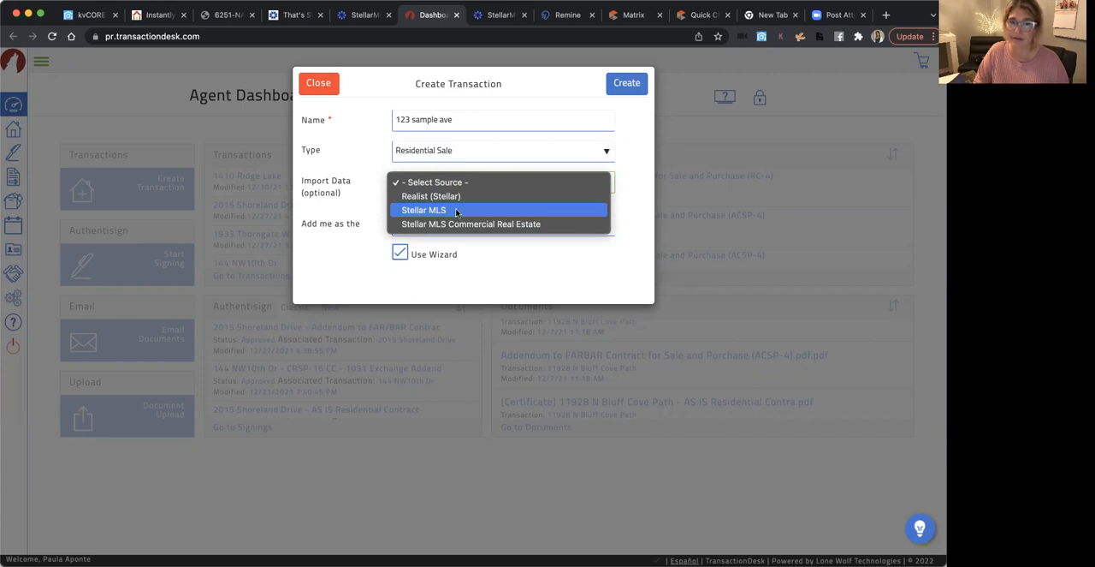
pyautogui.click(456, 211)
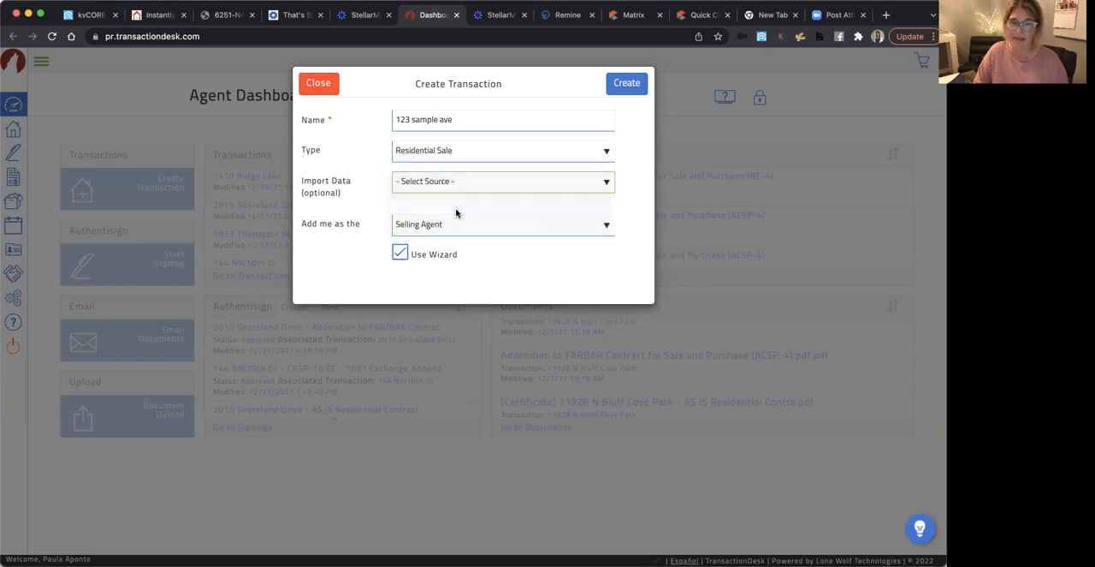
pyautogui.click(424, 207)
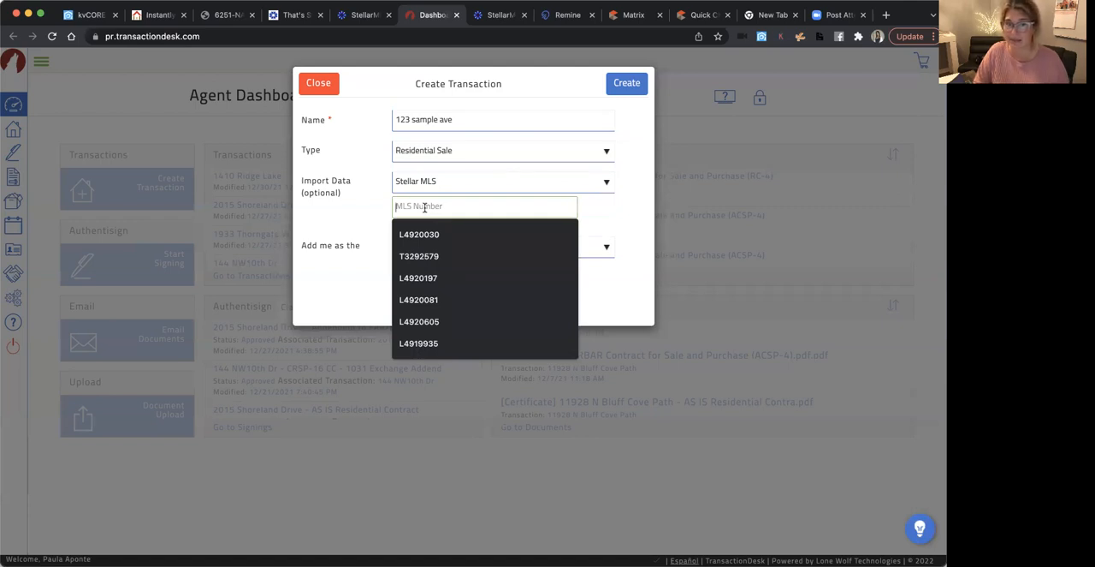
pyautogui.click(352, 210)
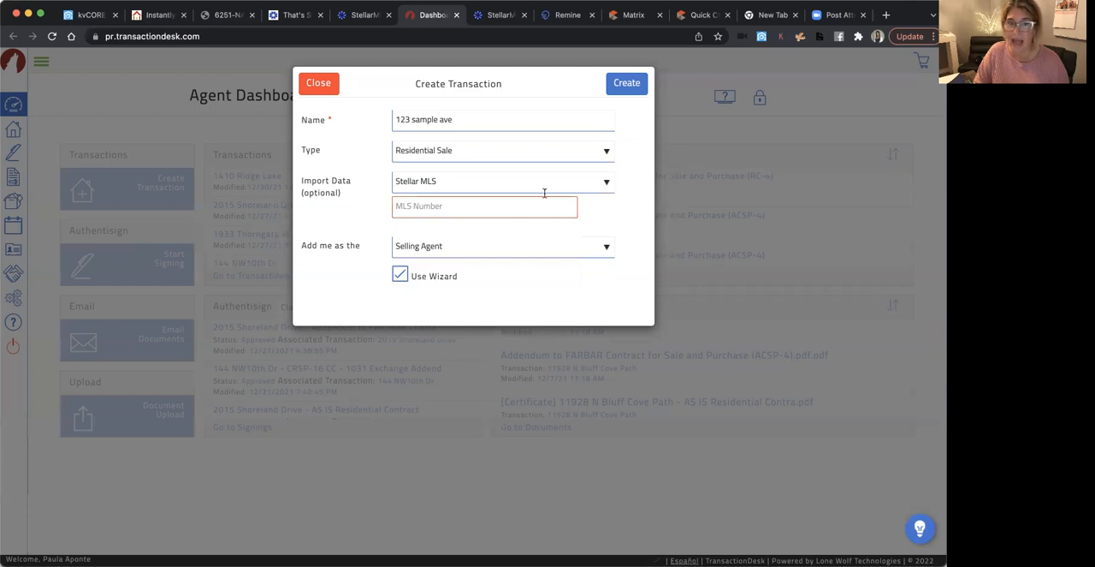
pyautogui.click(577, 246)
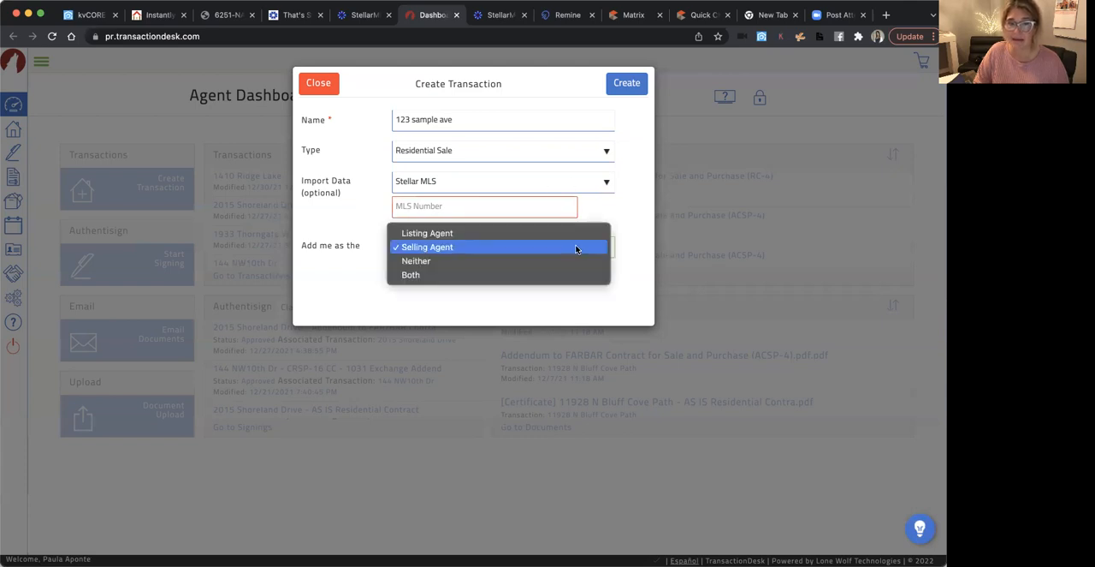
pyautogui.click(504, 245)
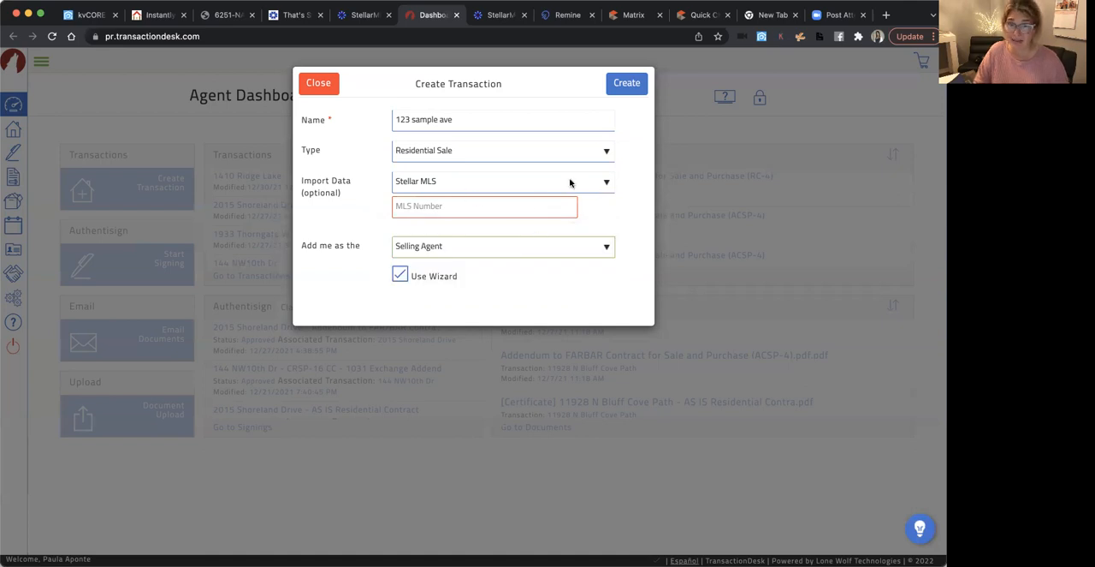
# Clear the import data source back to no selection and create the transaction with the wizard enabled
pyautogui.click(523, 186)
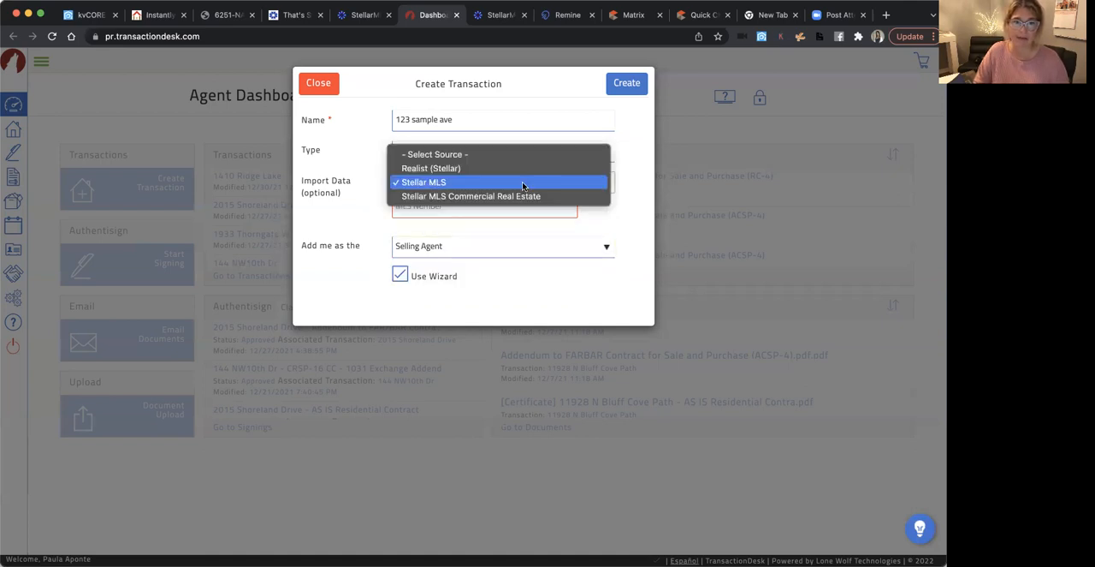
pyautogui.click(466, 152)
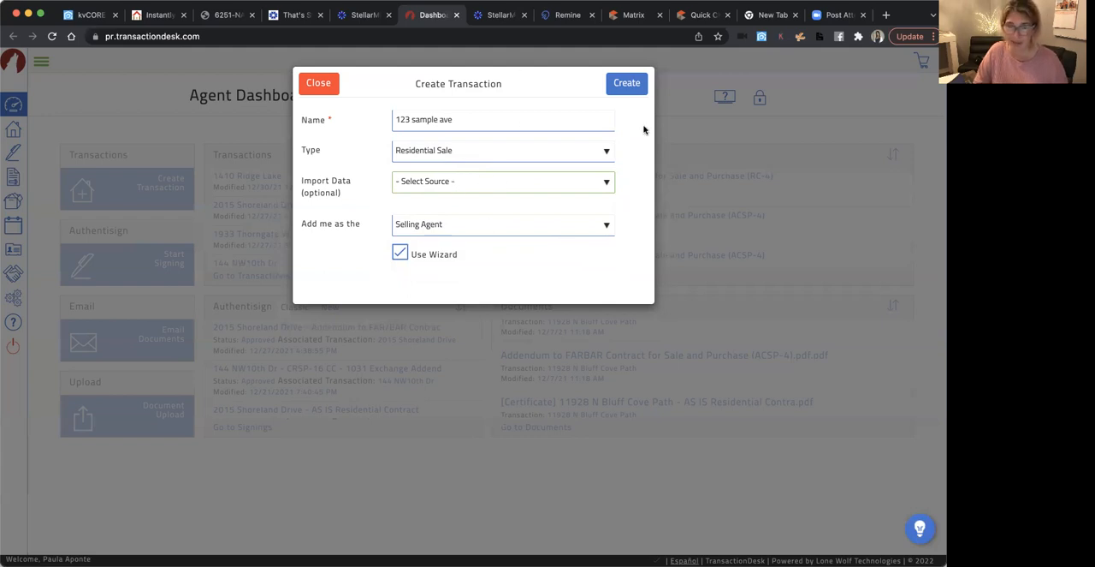
pyautogui.click(628, 90)
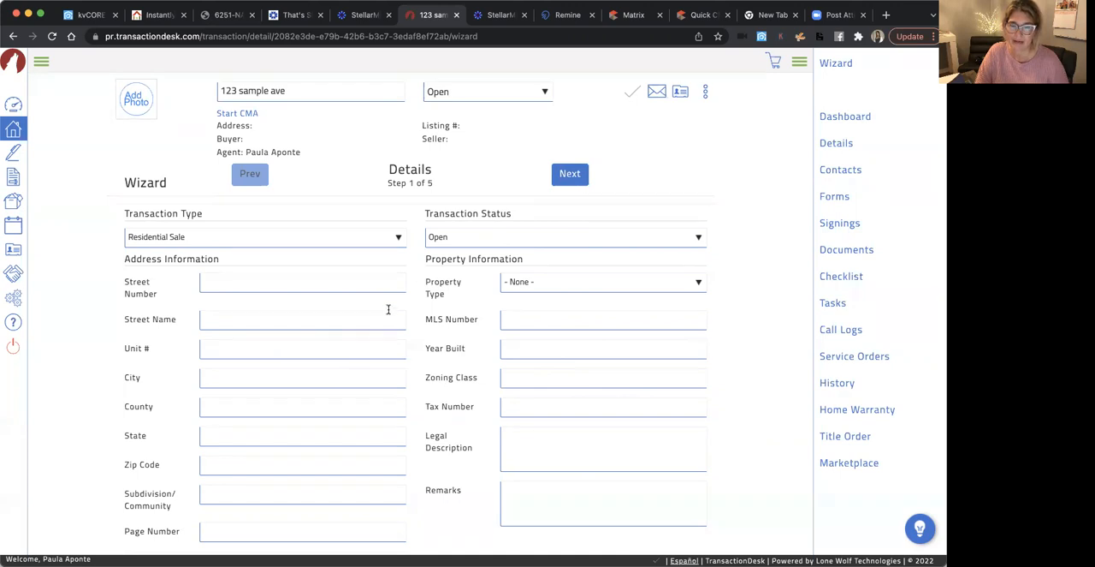
# Fill in the property's street number and street name in the address information, matching the transaction name
pyautogui.click(209, 278)
pyautogui.write('123')
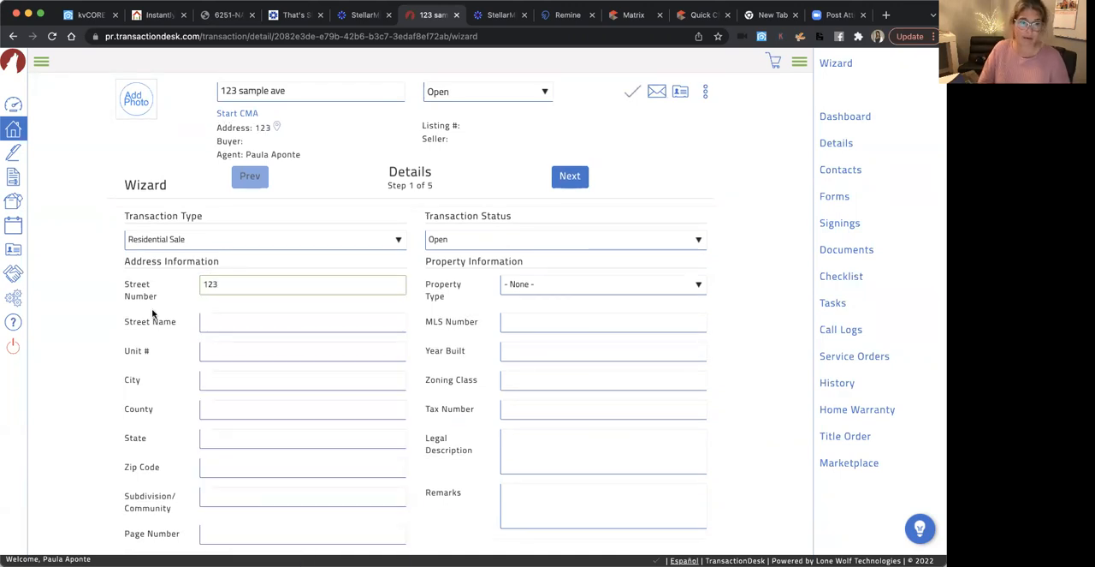
pyautogui.click(261, 320)
pyautogui.write('Sam')
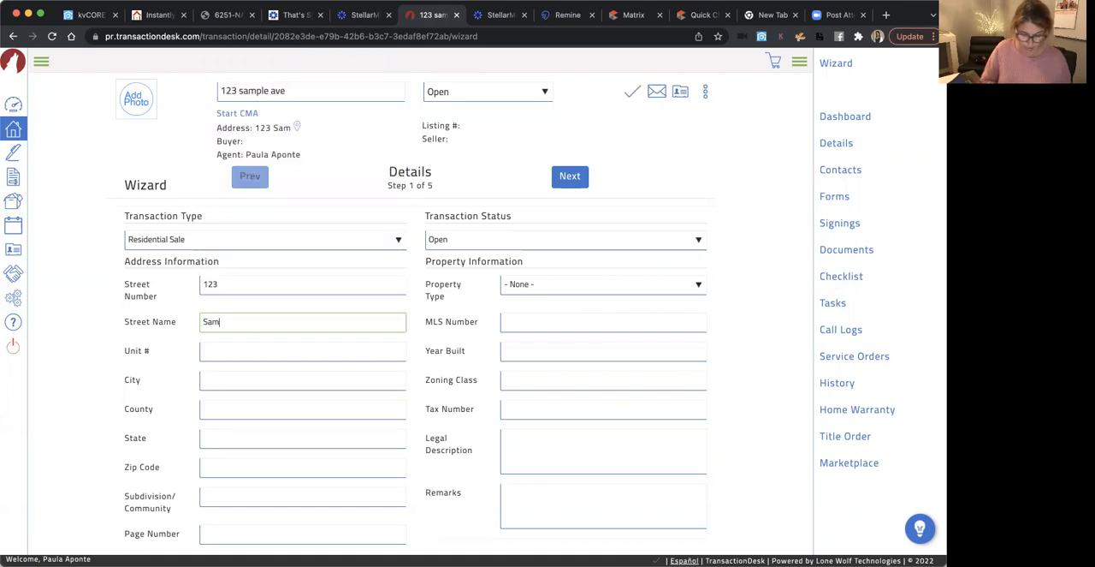
pyautogui.write('ple A')
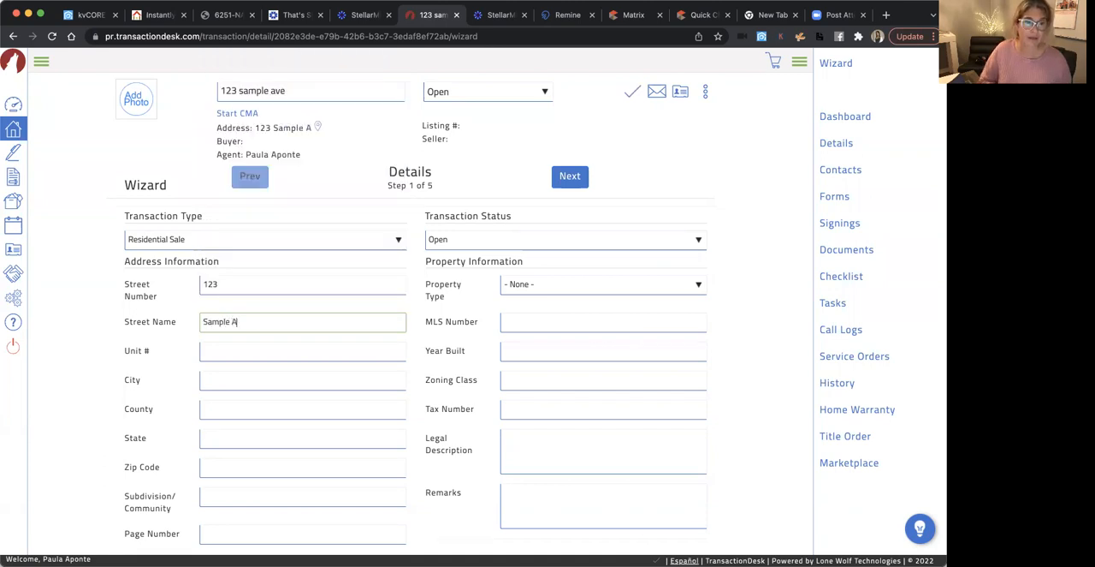
pyautogui.write('ve')
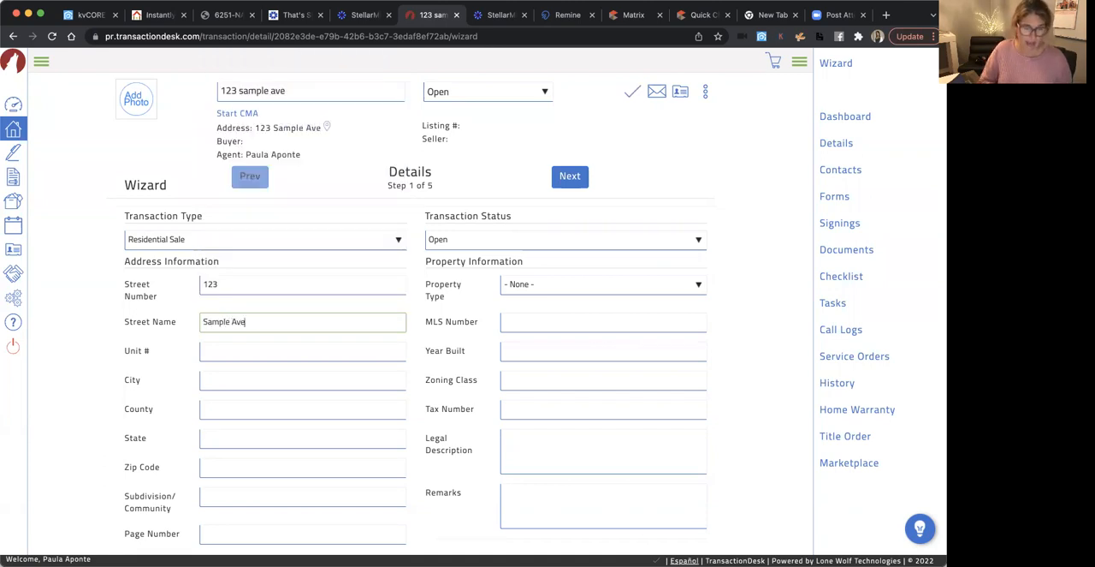
# Enter Lakeland as the city, Polk as the county, FL as the state, and fill in the property's ZIP code
pyautogui.click(213, 377)
pyautogui.write('Lakeland')
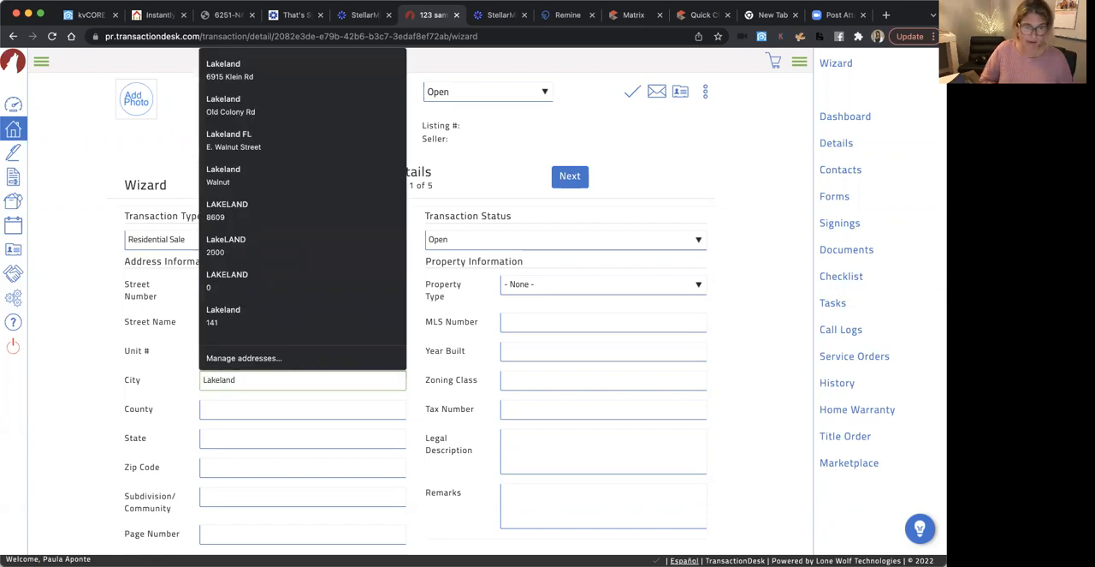
pyautogui.click(220, 440)
pyautogui.write('FL')
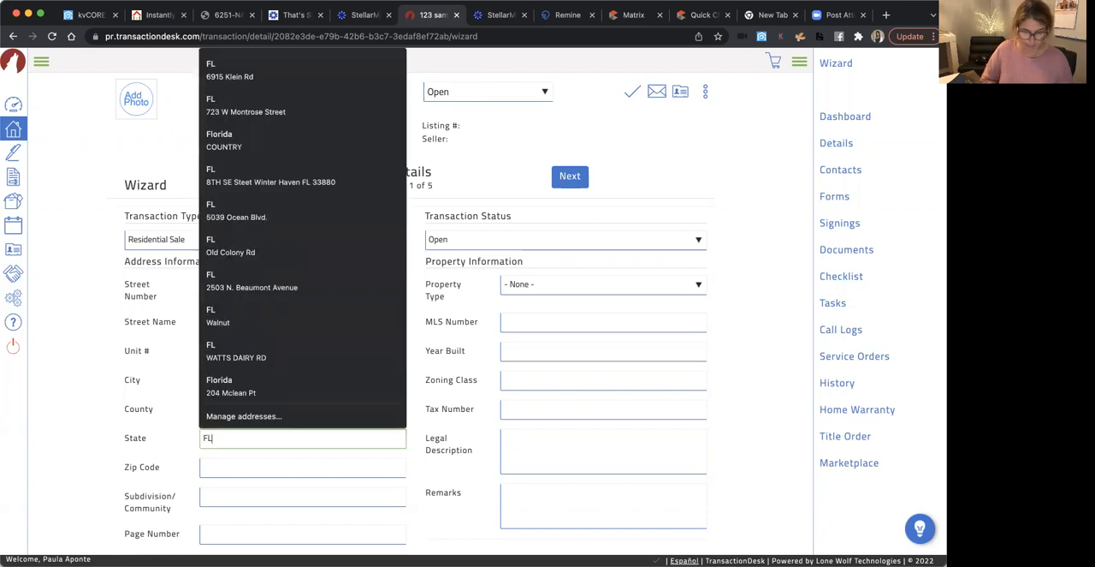
pyautogui.hotkey('shift', 'Tab')
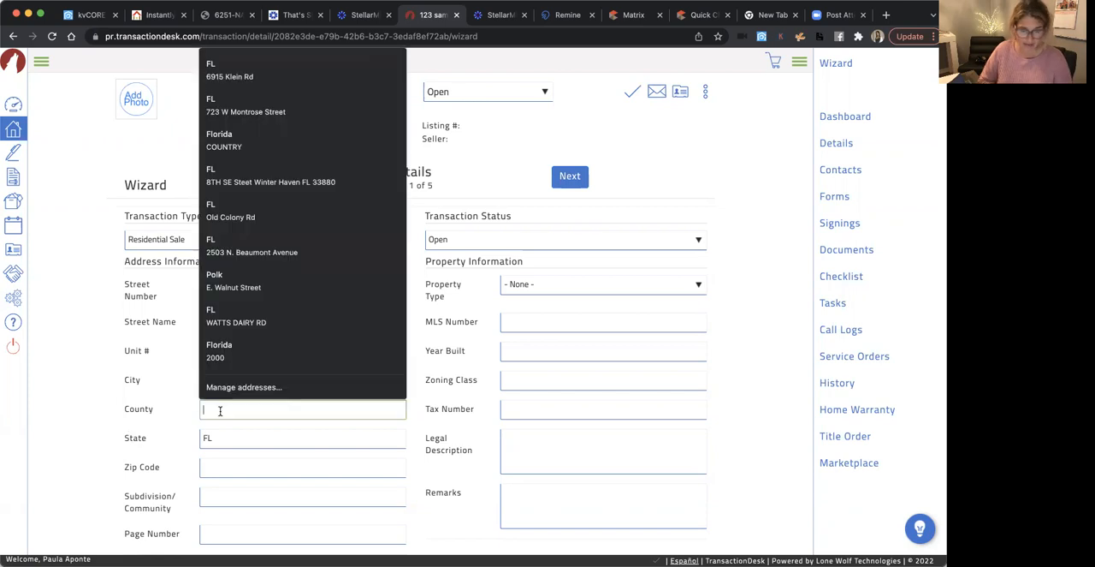
pyautogui.write('Polk')
pyautogui.click(125, 435)
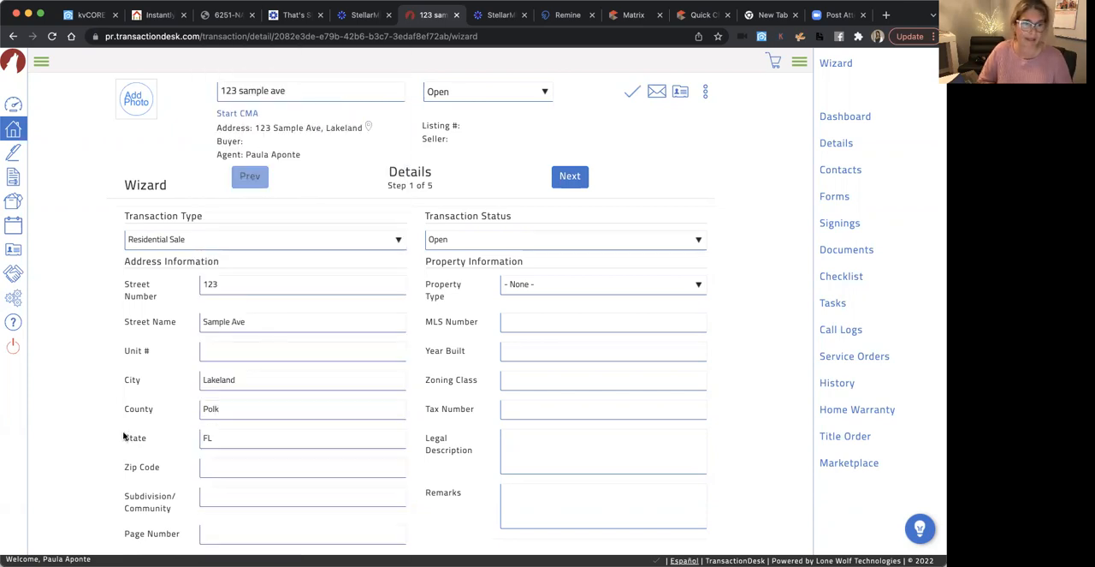
pyautogui.click(231, 461)
pyautogui.write('33813')
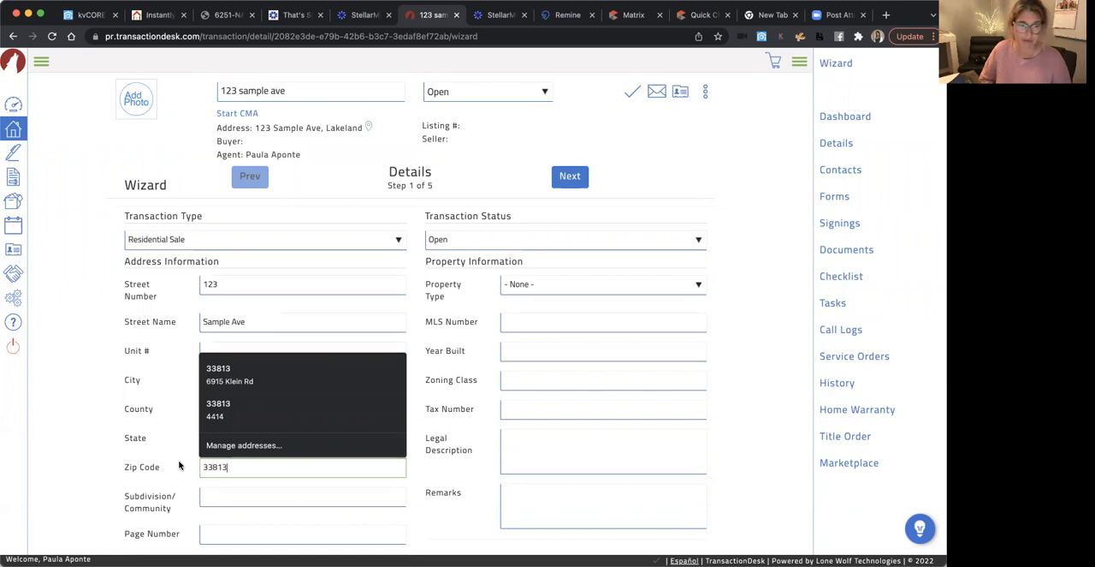
pyautogui.click(108, 464)
# Set the property's Year Built to 2022 and leave the Tax Number blank
pyautogui.scroll(-2, 316, 503)
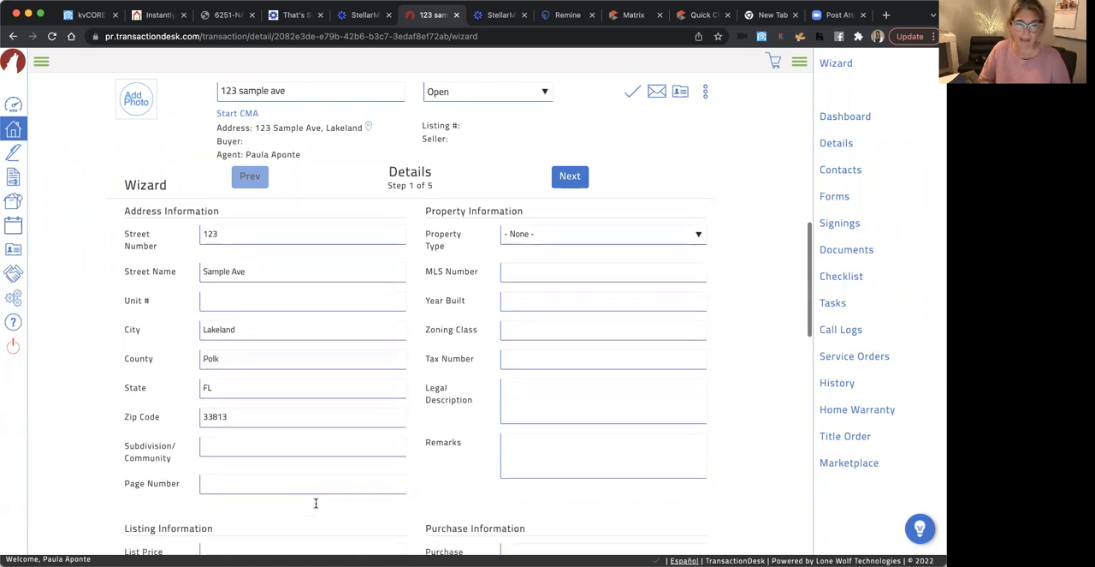
pyautogui.scroll(2, 316, 503)
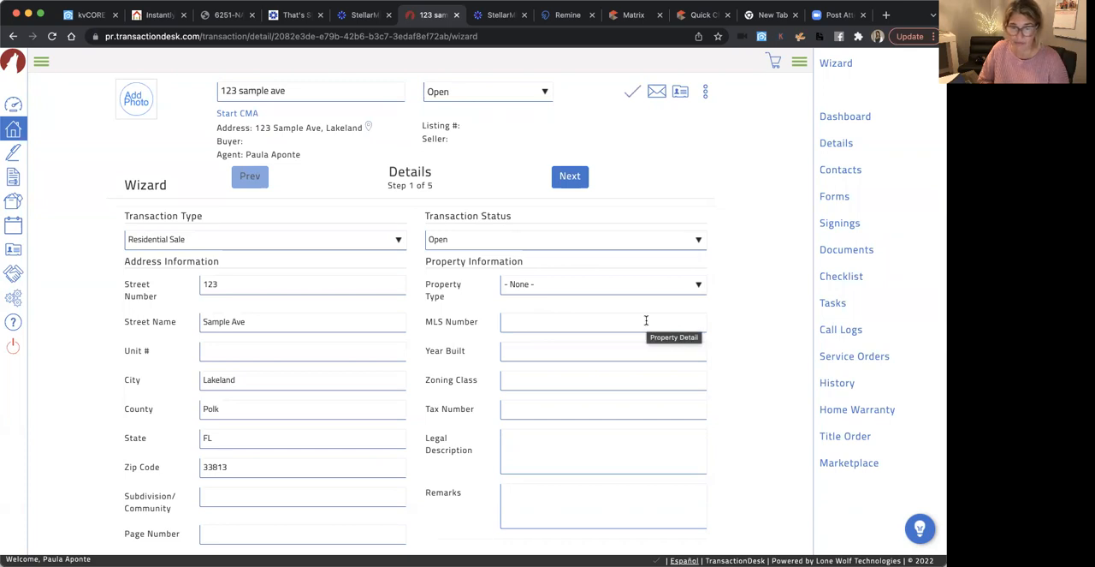
pyautogui.click(516, 346)
pyautogui.write('2222')
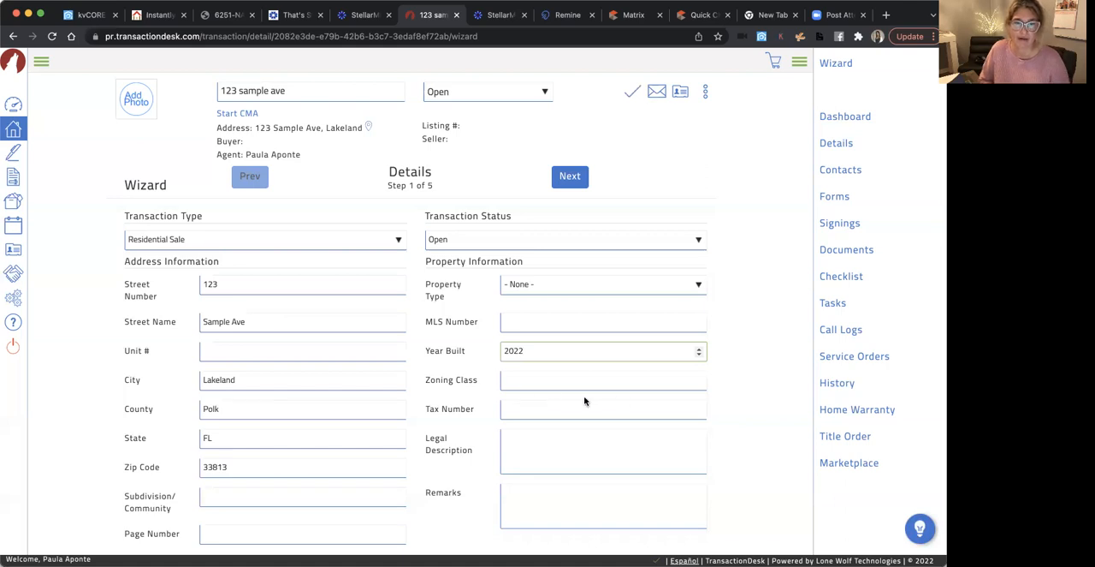
pyautogui.click(523, 411)
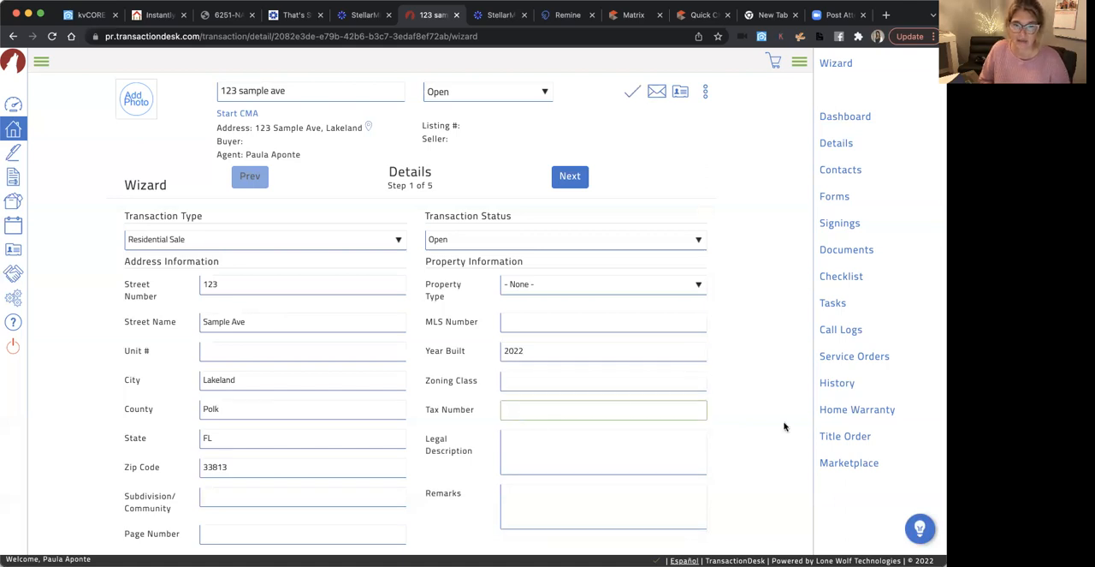
# Set the Purchase Price to 350000 in the transaction's purchase information
pyautogui.scroll(-1, 787, 425)
pyautogui.scroll(-2, 643, 413)
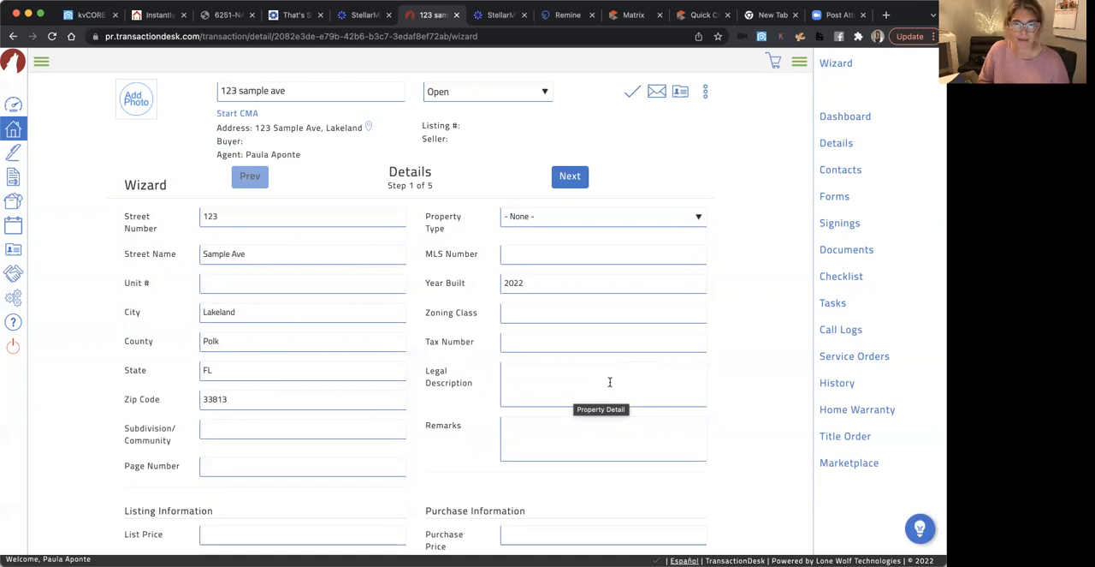
pyautogui.scroll(-5, 562, 381)
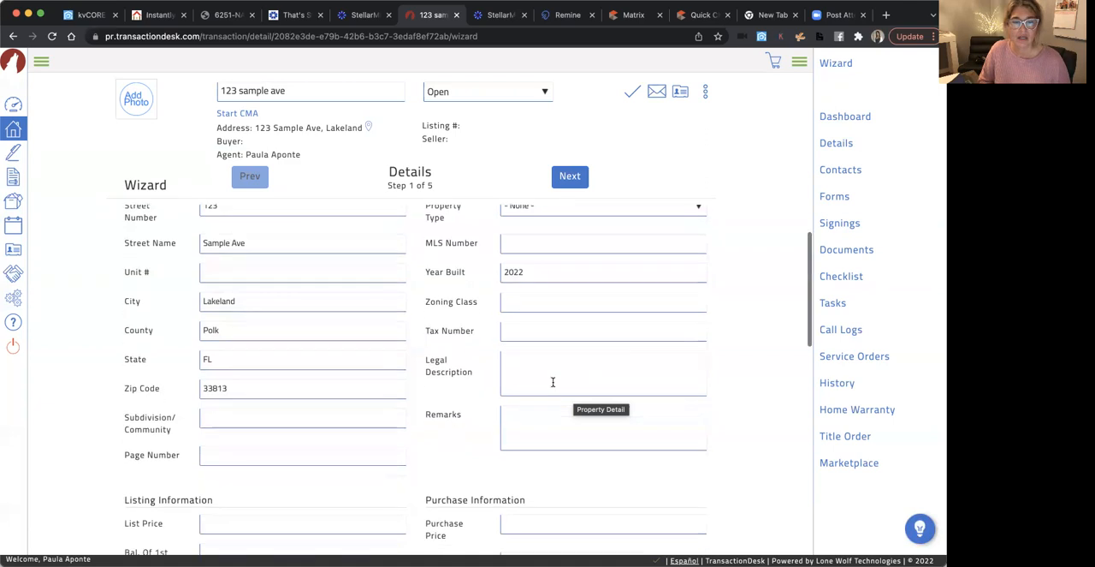
pyautogui.scroll(-3, 553, 382)
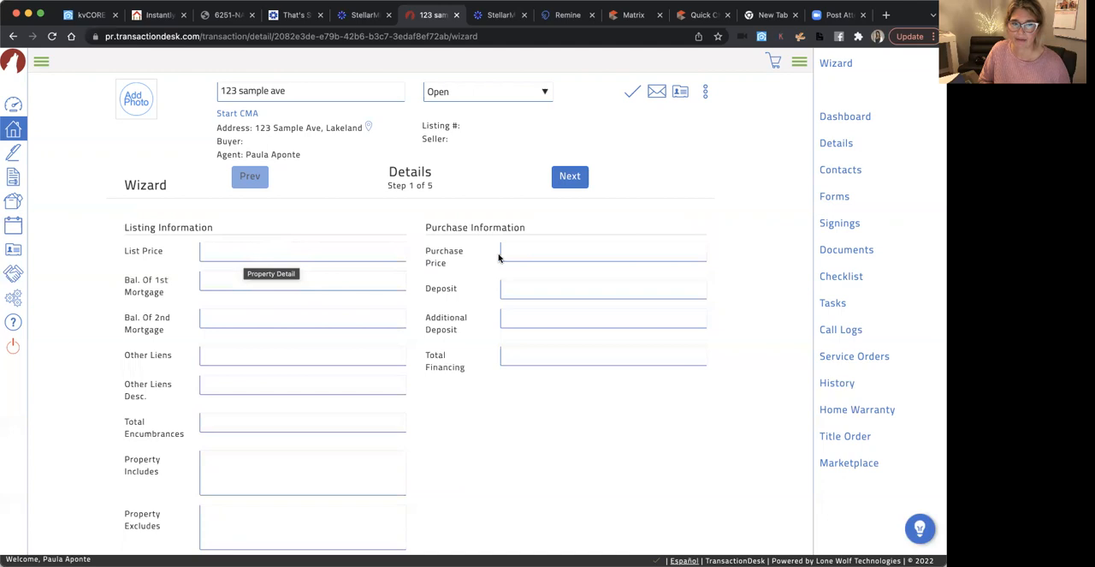
pyautogui.click(535, 251)
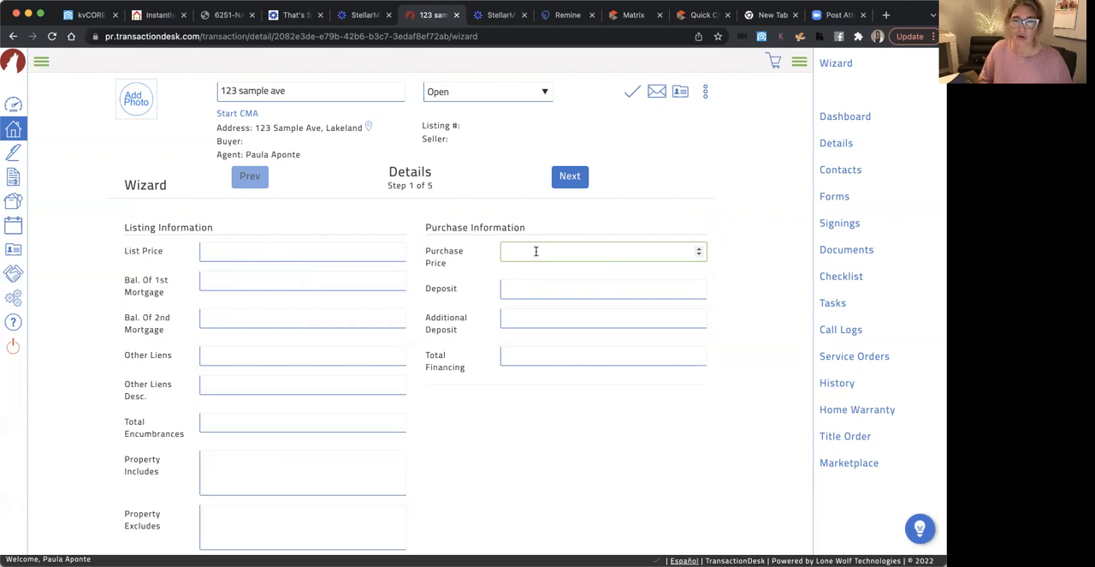
pyautogui.write('350000')
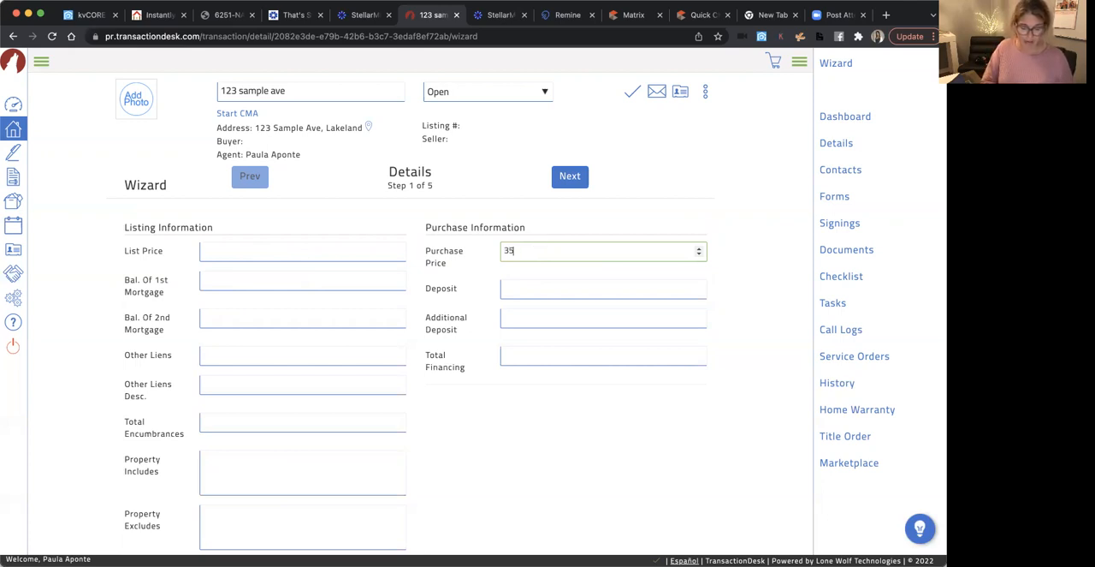
pyautogui.click(552, 417)
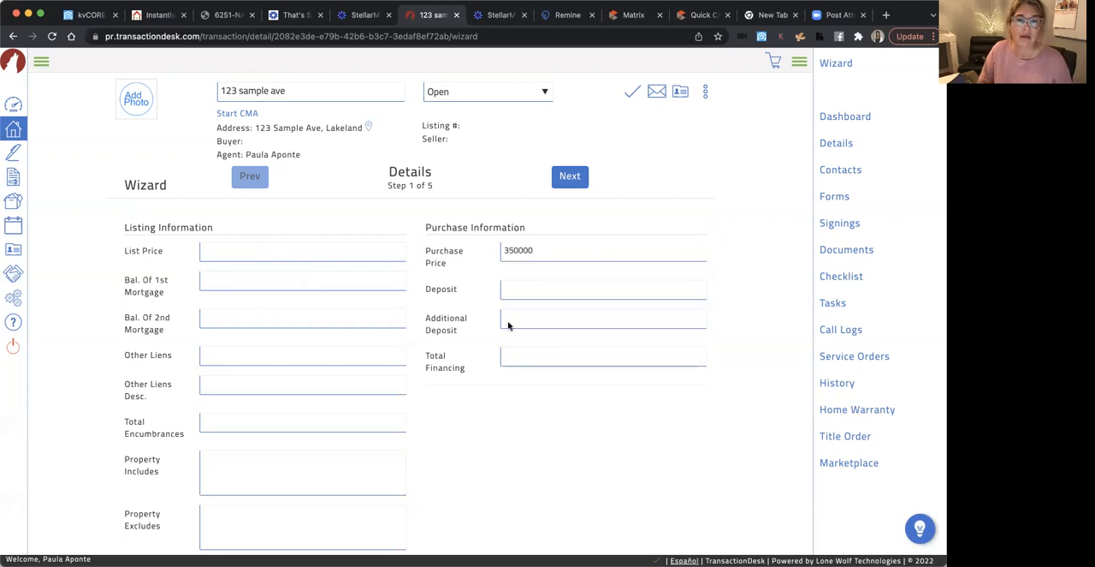
# Set the Deposit to 3500 and the Total Financing to 95, leaving the Additional Deposit blank
pyautogui.click(520, 287)
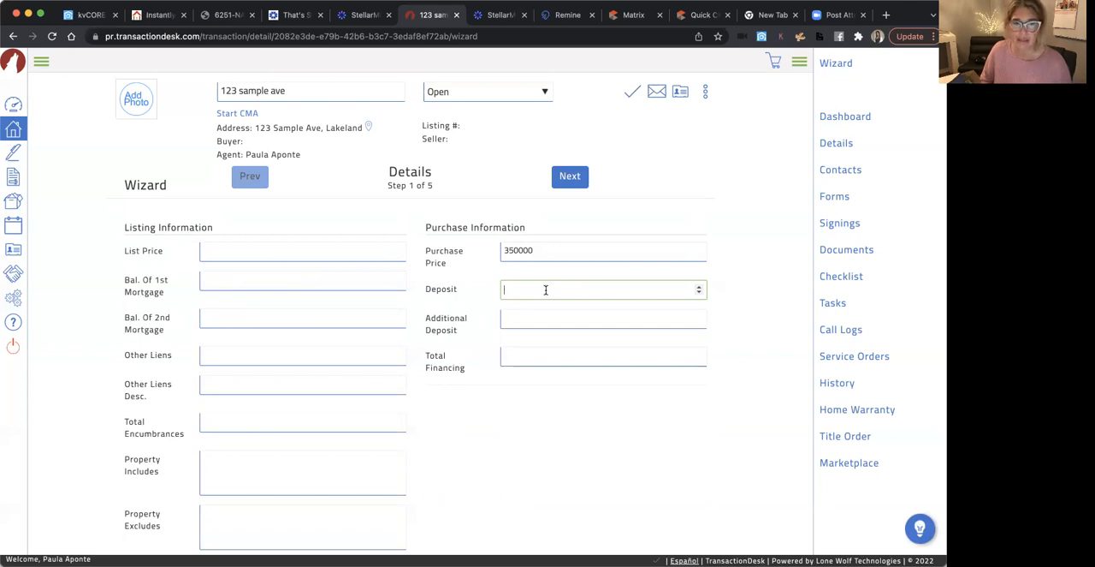
pyautogui.write('3500')
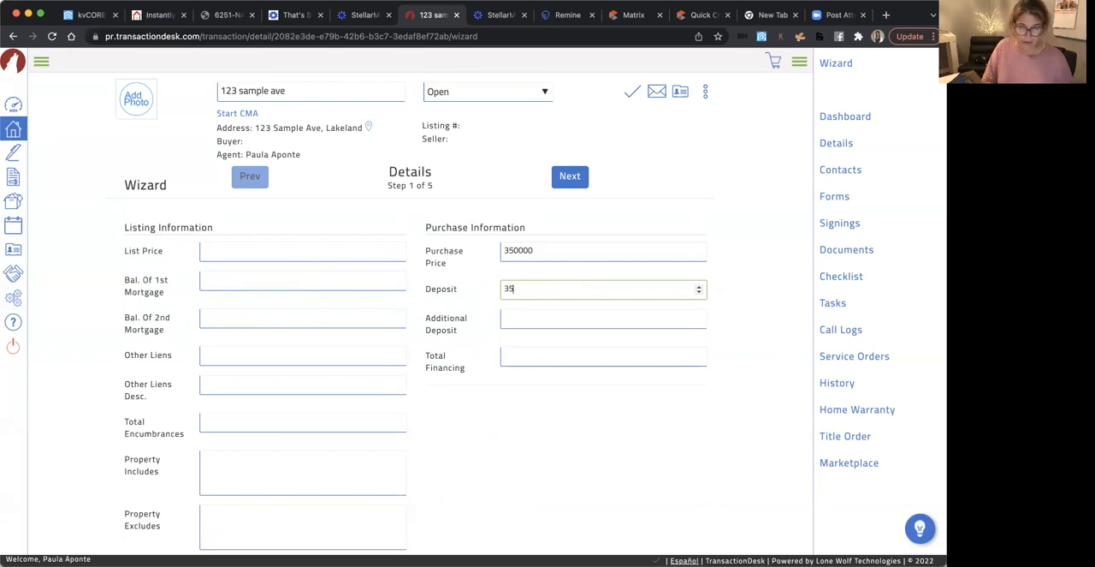
pyautogui.click(610, 415)
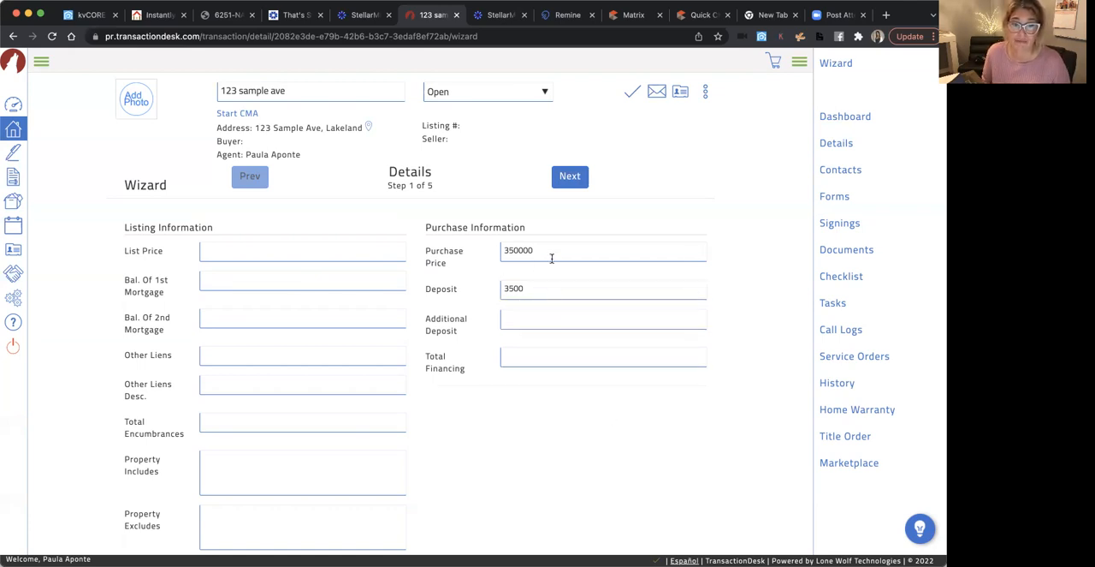
pyautogui.click(585, 359)
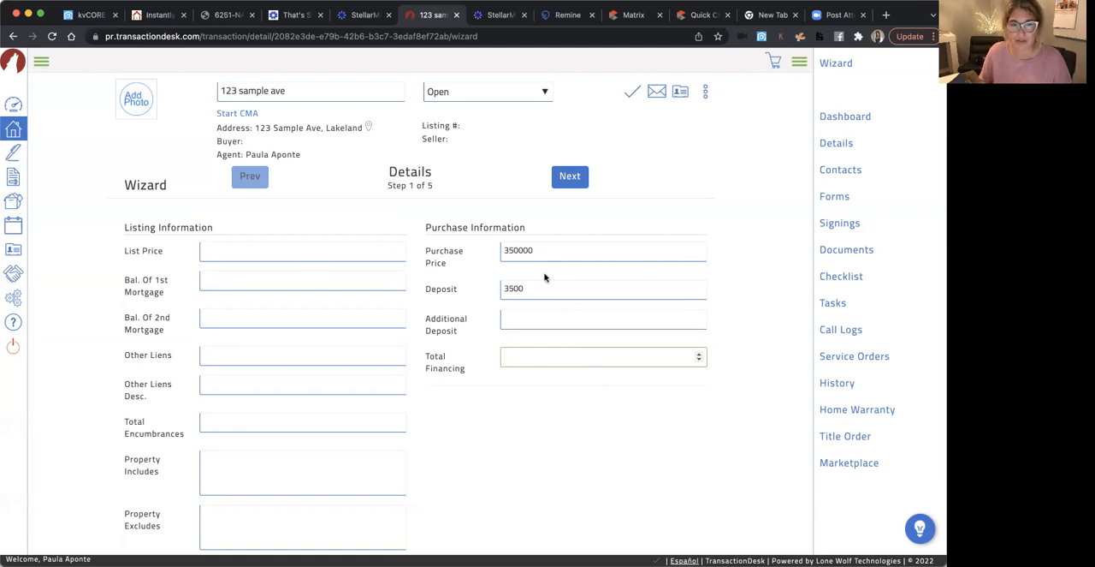
pyautogui.click(534, 357)
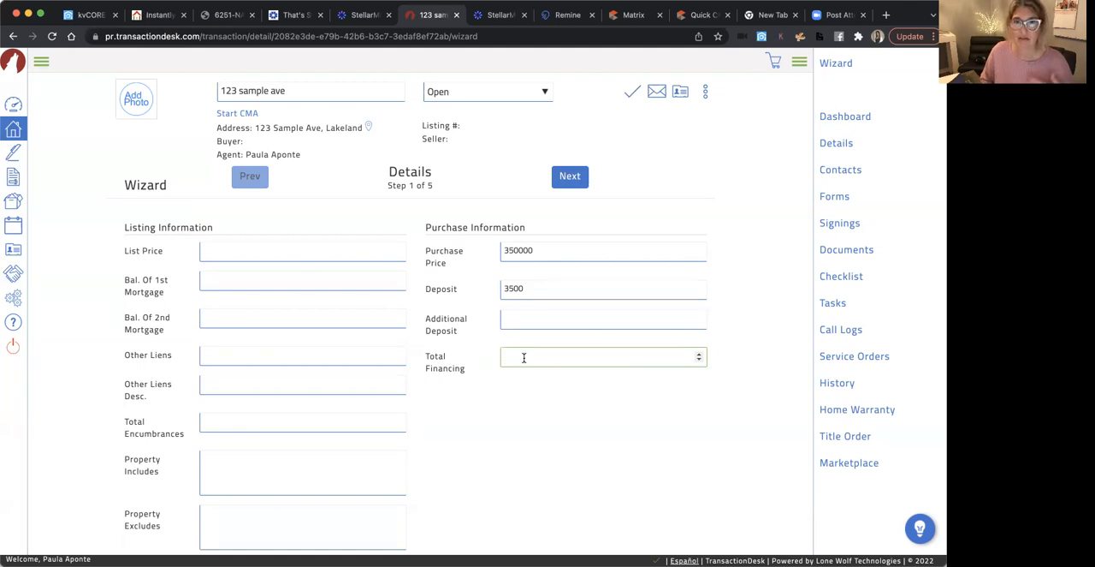
pyautogui.write('95')
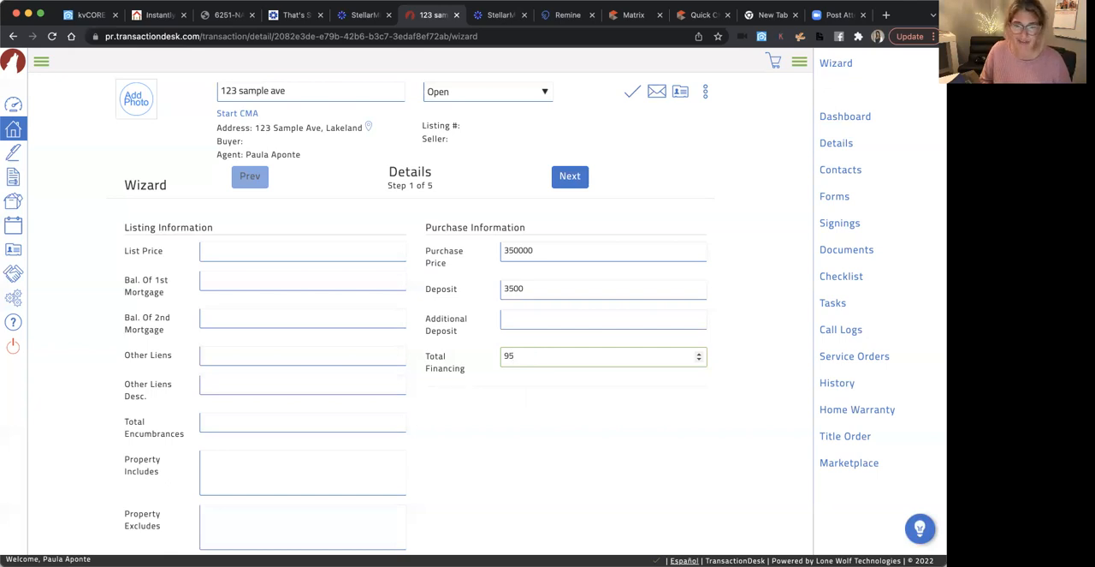
pyautogui.click(552, 421)
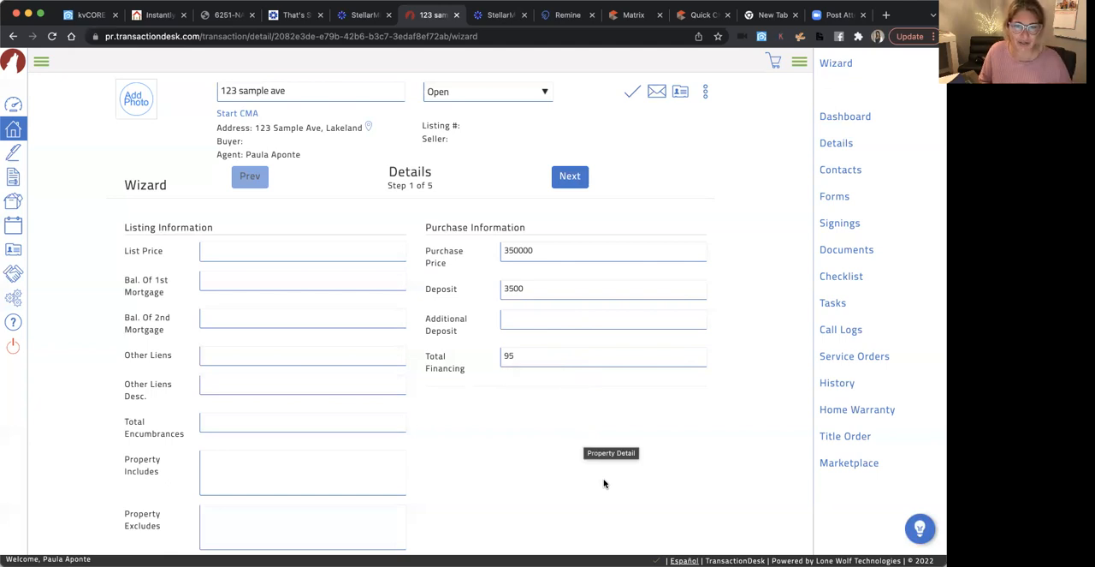
# Advance the wizard to Transaction Dates and set the Closing Date to 02/09/2022
pyautogui.click(582, 184)
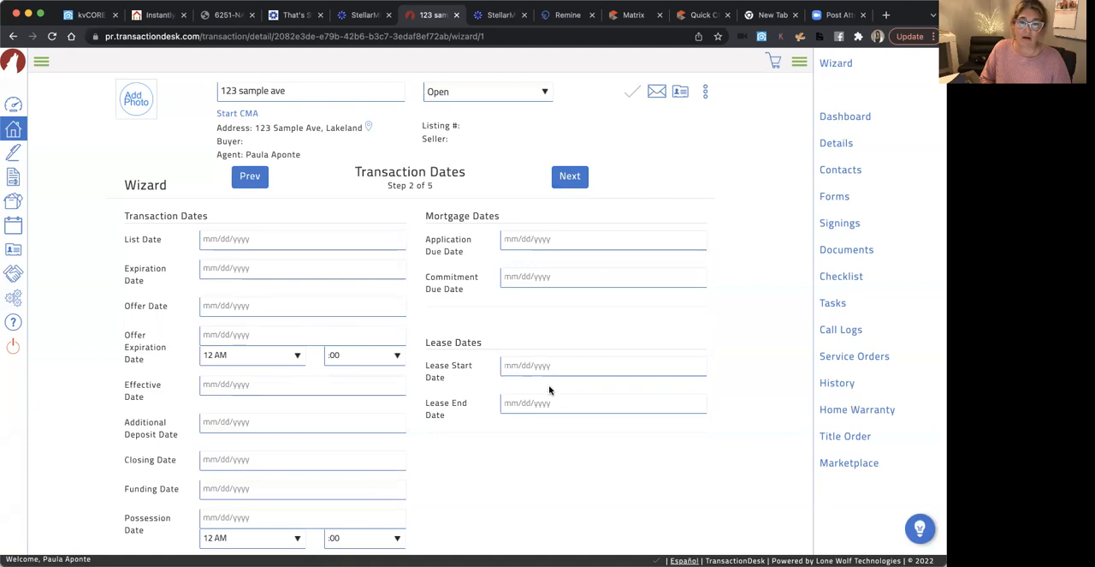
pyautogui.scroll(-1, 553, 487)
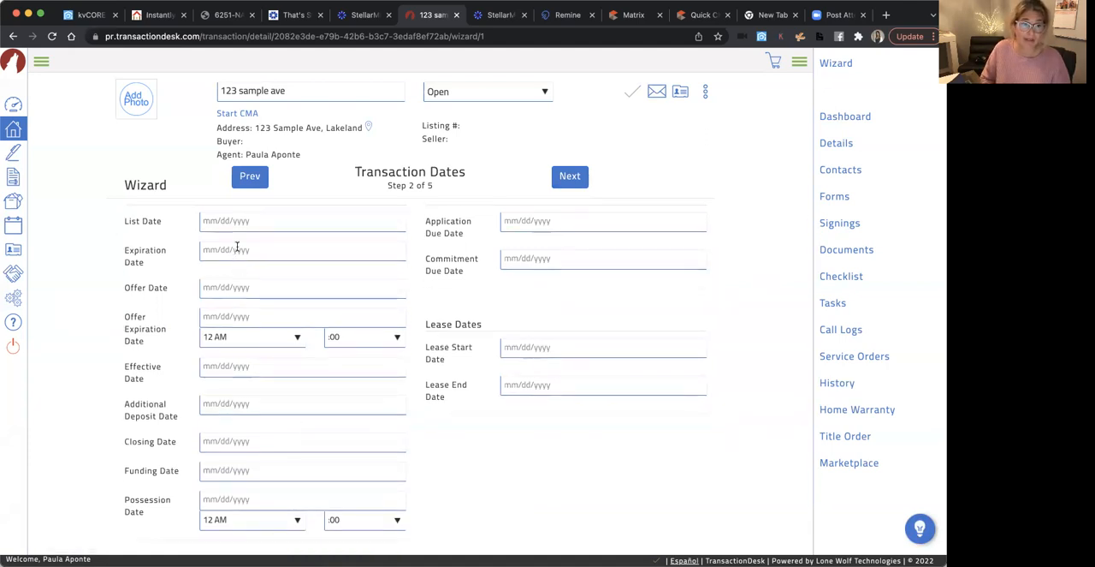
pyautogui.click(249, 443)
pyautogui.scroll(-3, 257, 445)
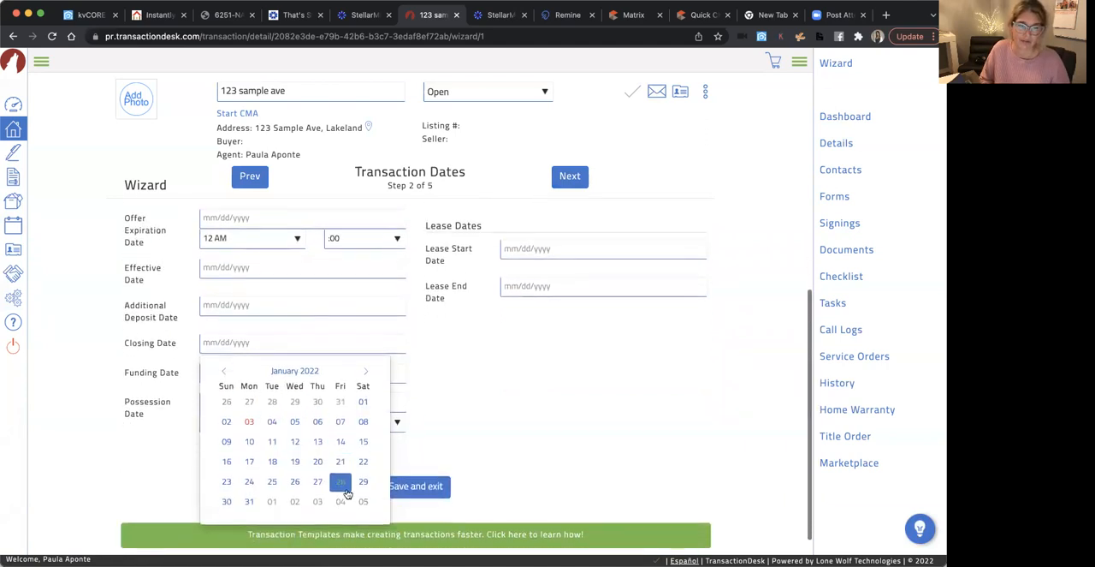
pyautogui.click(366, 371)
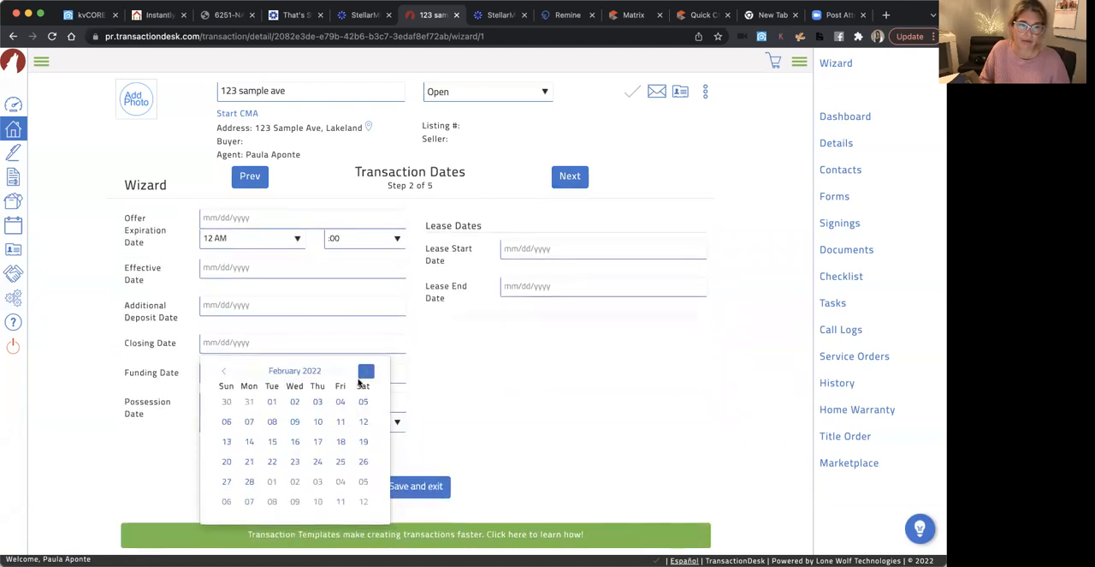
pyautogui.click(292, 423)
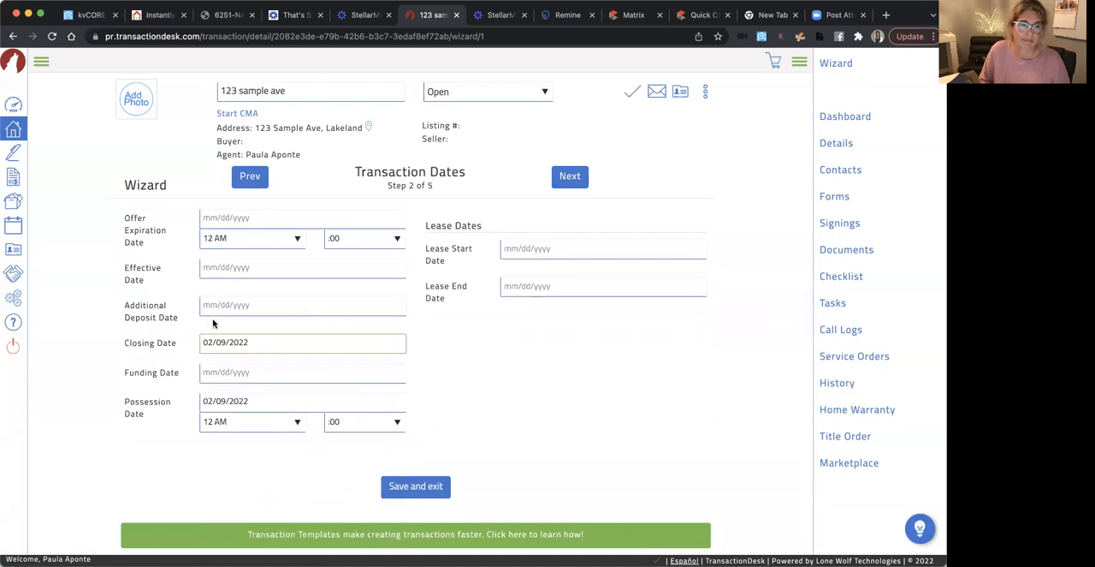
# Set the transaction's Expiration Date to 01/04/2022 and advance the wizard to Contacts
pyautogui.scroll(2, 288, 362)
pyautogui.scroll(1, 289, 362)
pyautogui.click(220, 267)
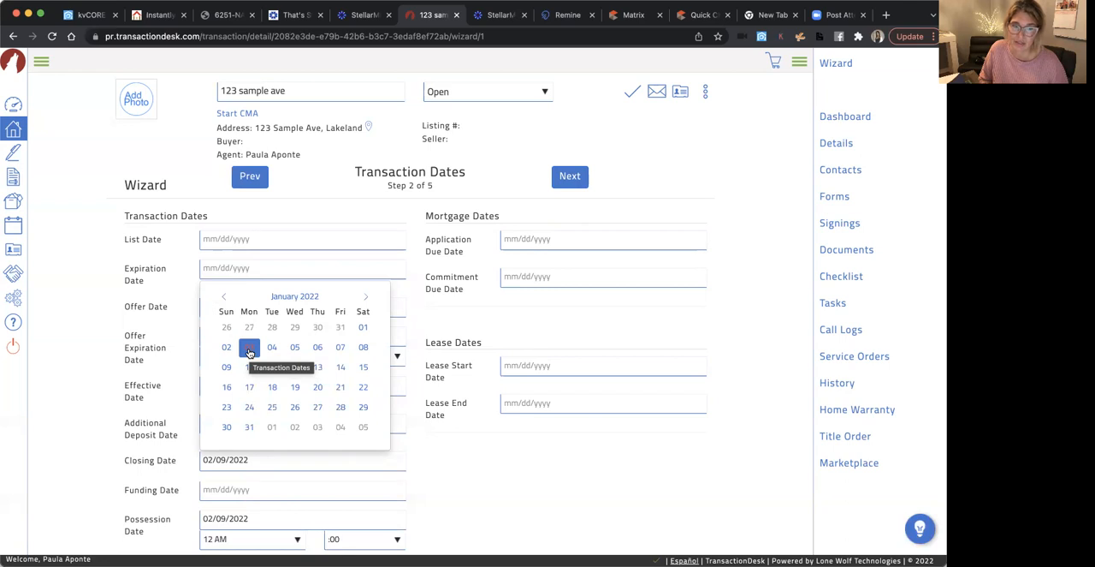
pyautogui.click(276, 350)
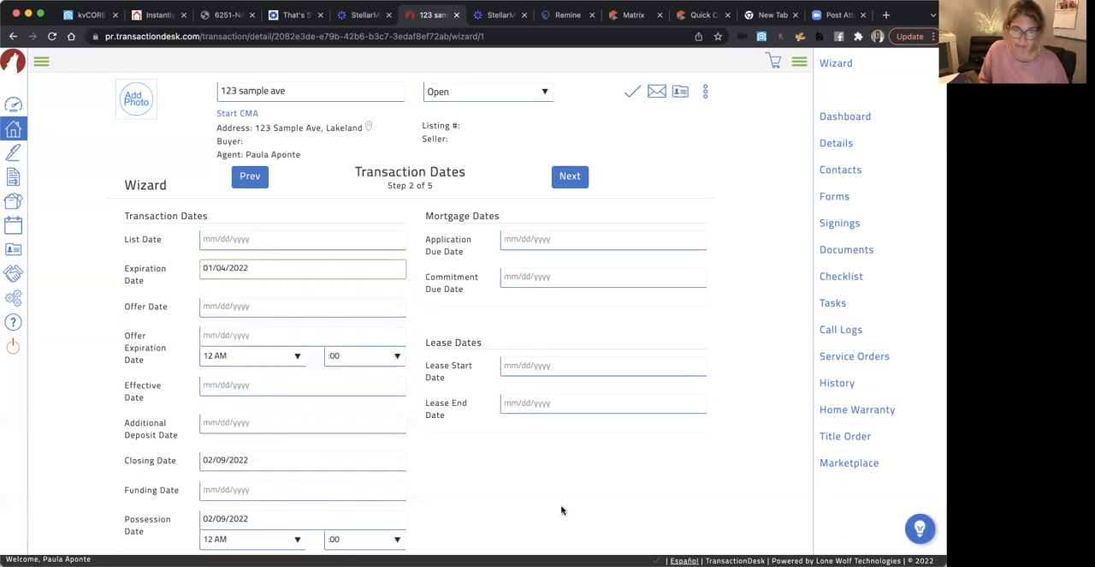
pyautogui.scroll(-3, 562, 508)
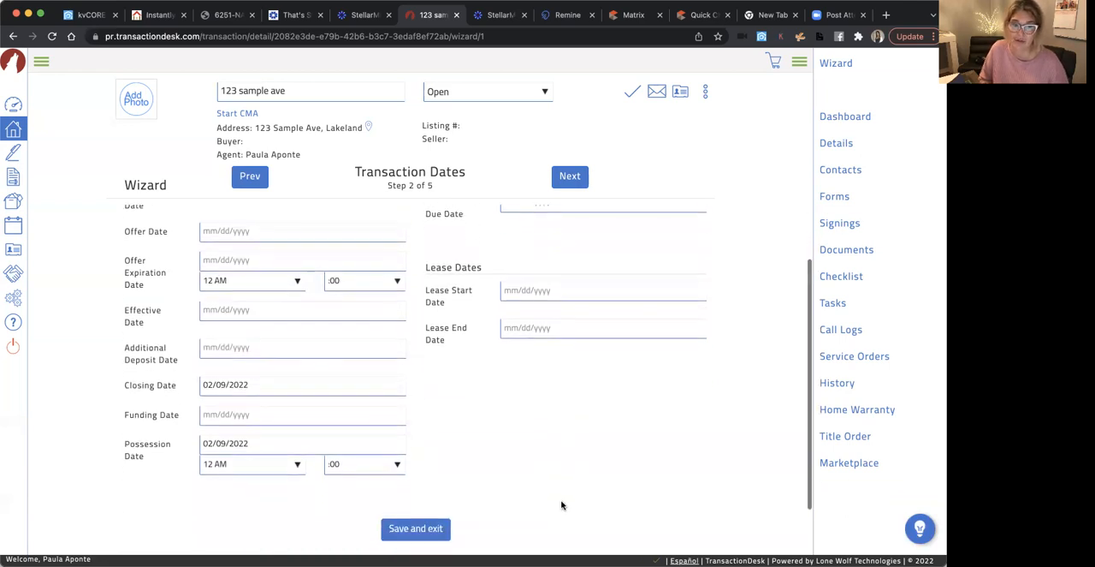
pyautogui.scroll(3, 562, 505)
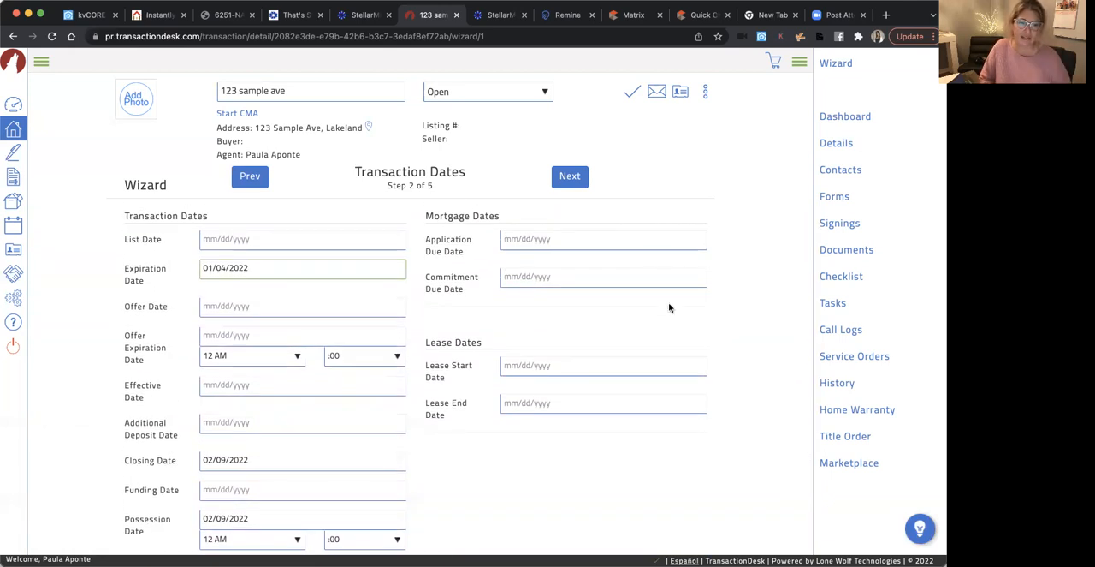
pyautogui.scroll(-1, 659, 471)
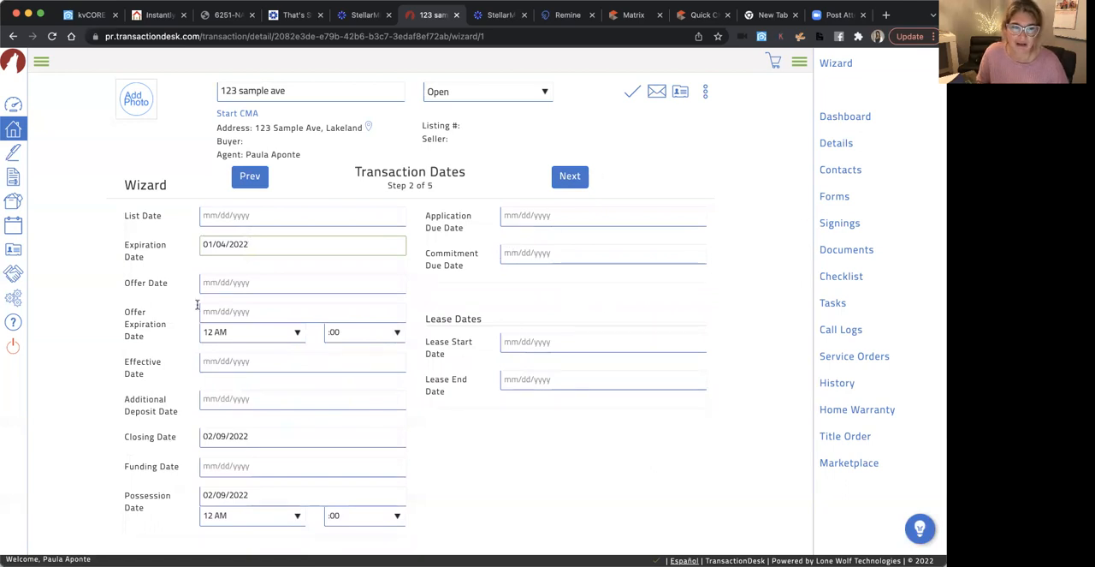
pyautogui.click(567, 177)
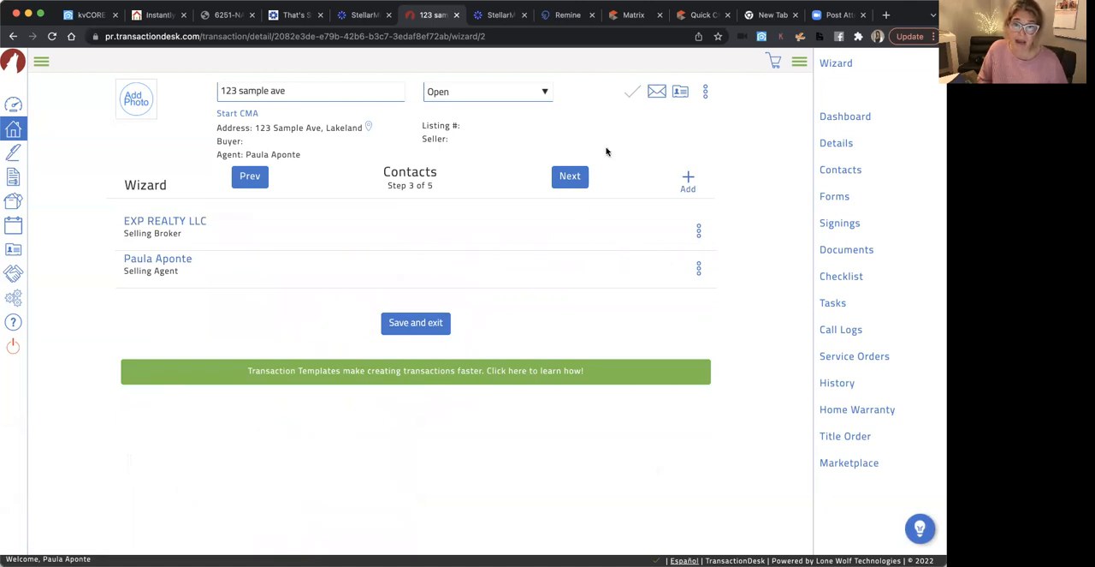
pyautogui.click(689, 175)
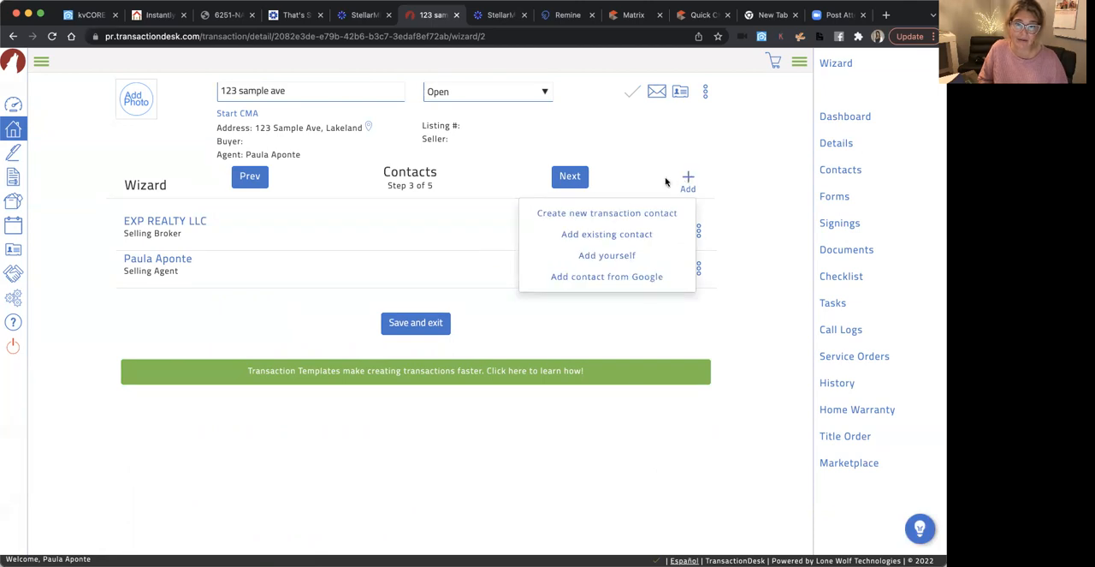
pyautogui.click(623, 216)
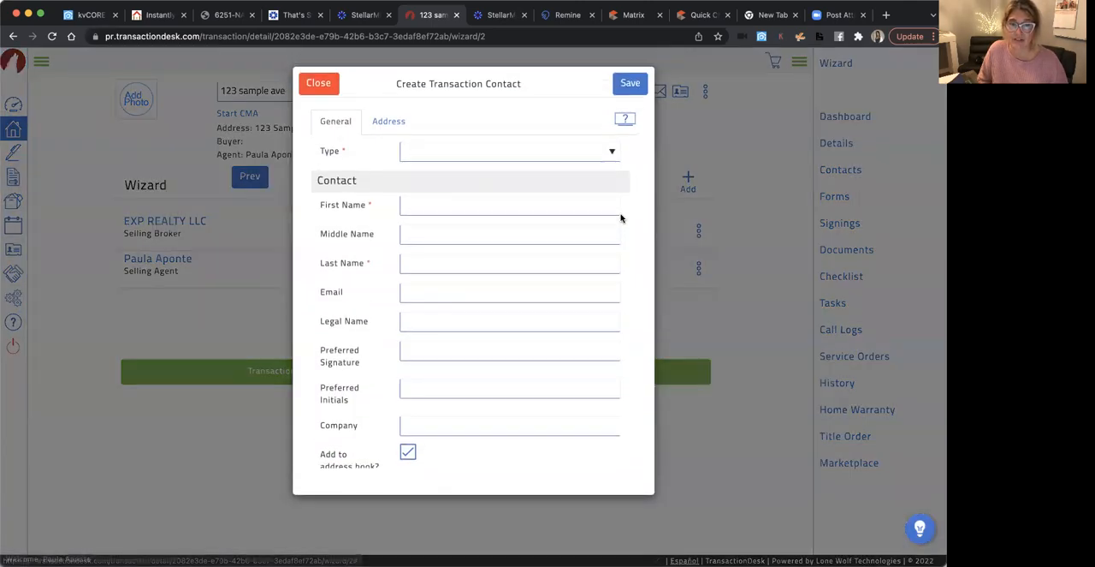
pyautogui.click(450, 148)
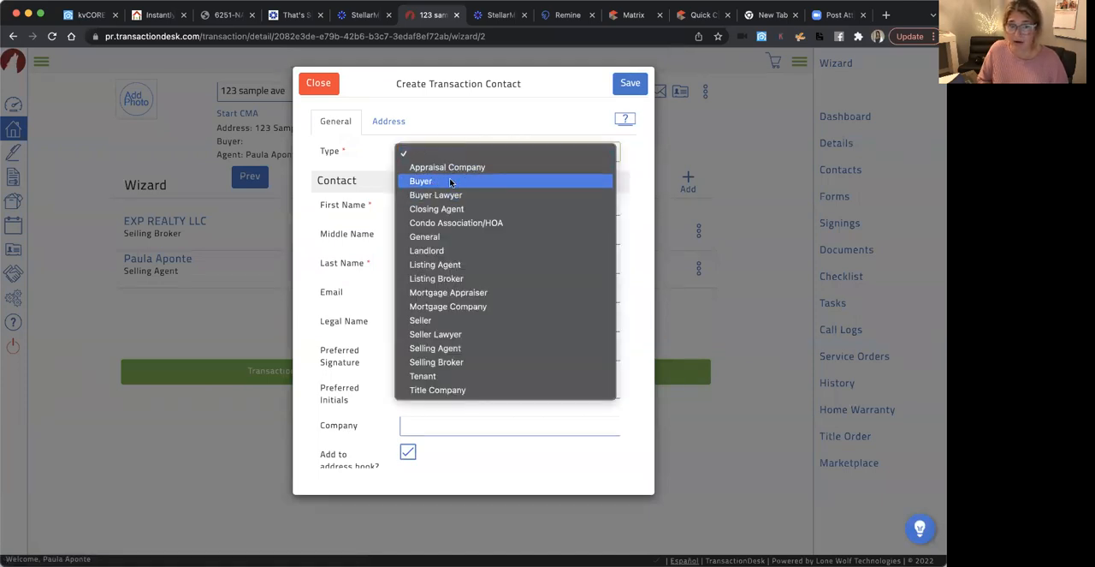
pyautogui.click(449, 181)
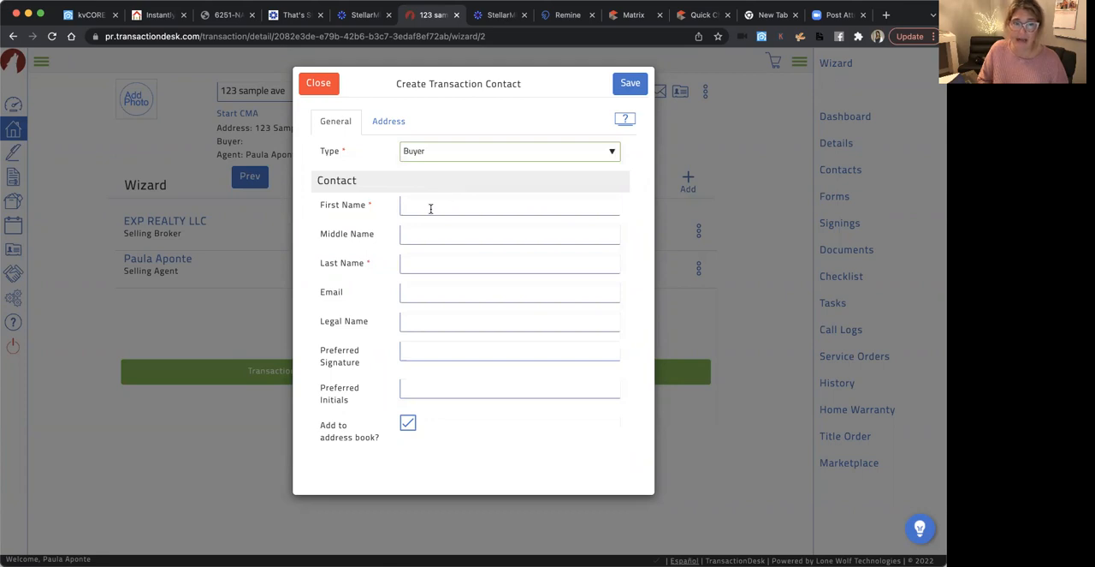
pyautogui.click(430, 208)
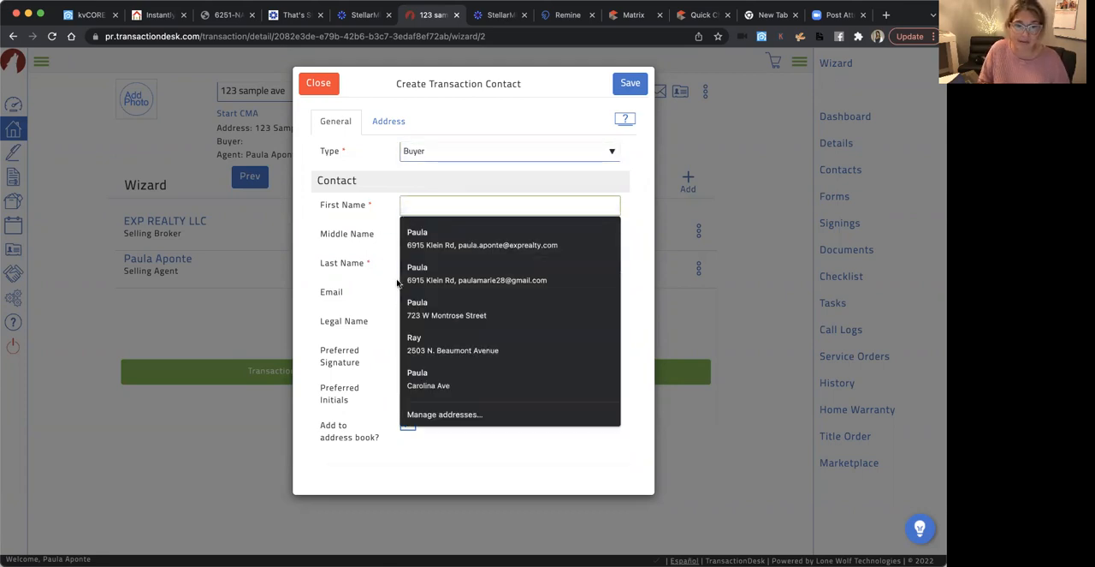
pyautogui.click(330, 306)
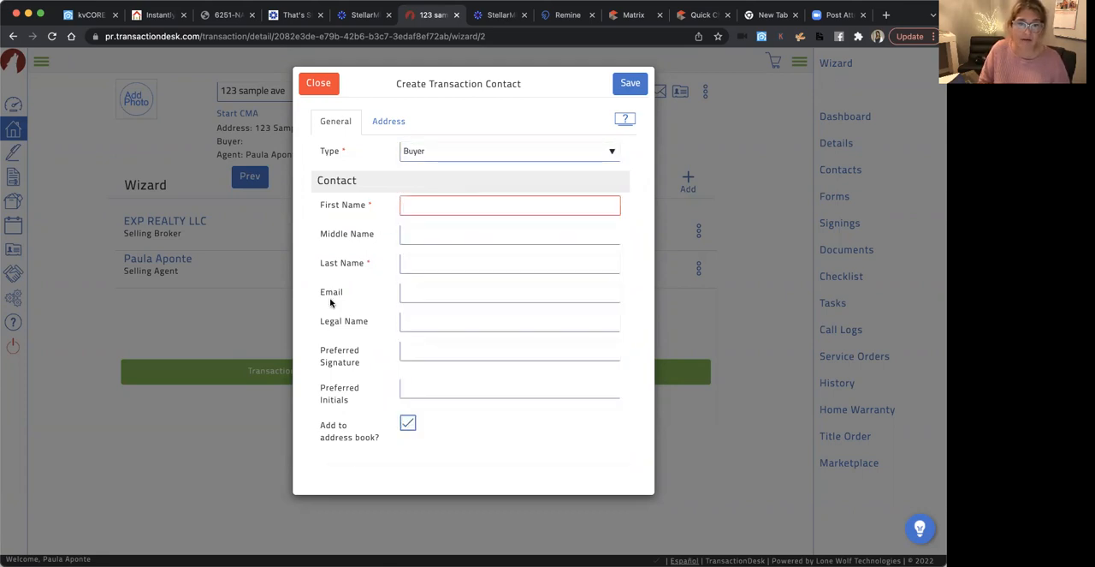
pyautogui.click(422, 293)
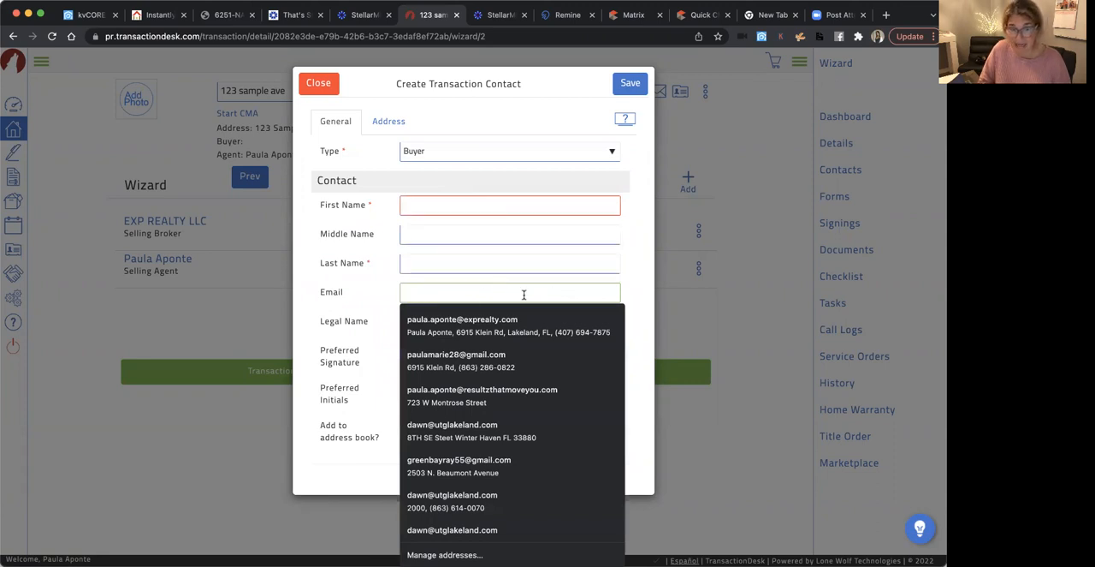
pyautogui.click(364, 302)
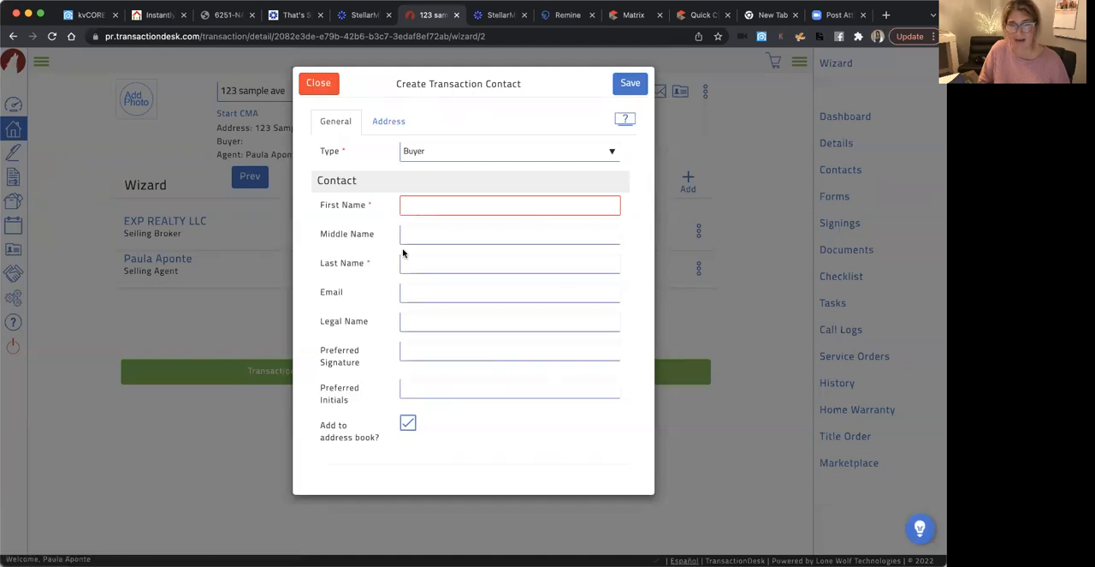
pyautogui.click(324, 85)
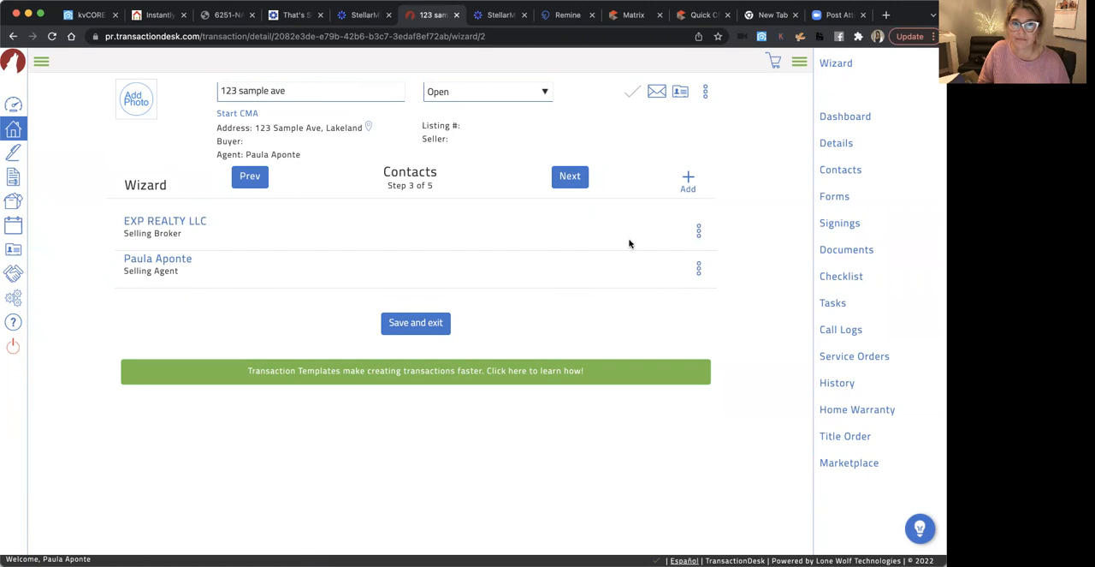
# Advance the wizard to Forms without adding a contact and search the form library for "as is"
pyautogui.click(567, 183)
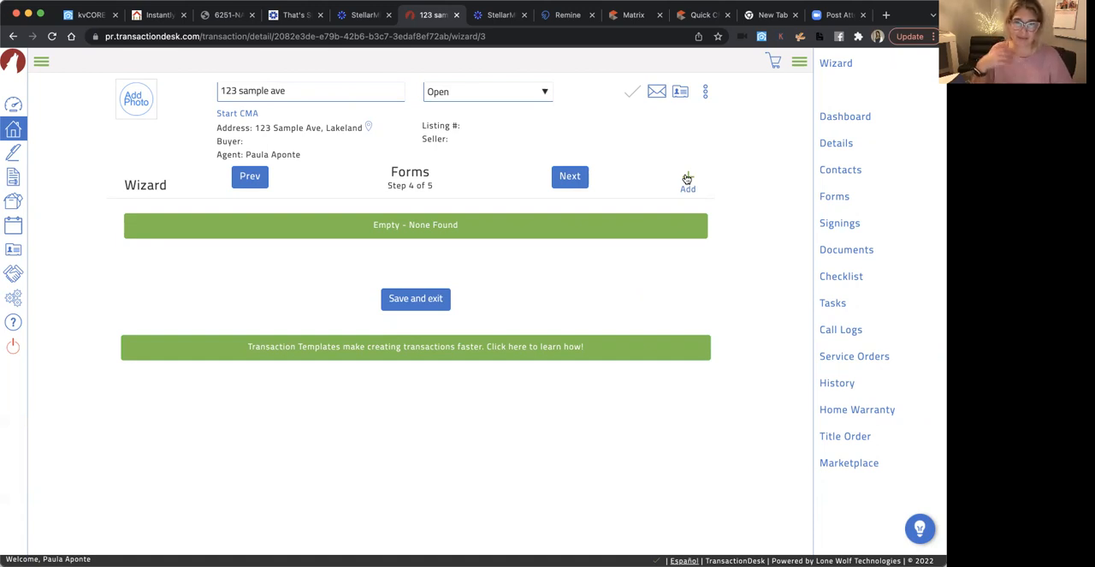
pyautogui.click(688, 178)
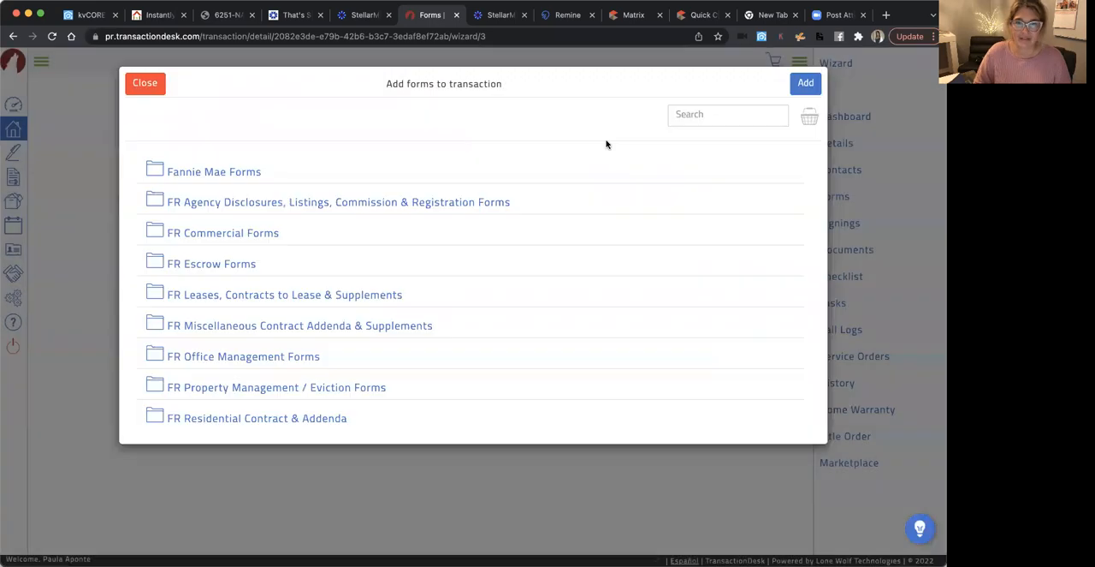
pyautogui.click(729, 115)
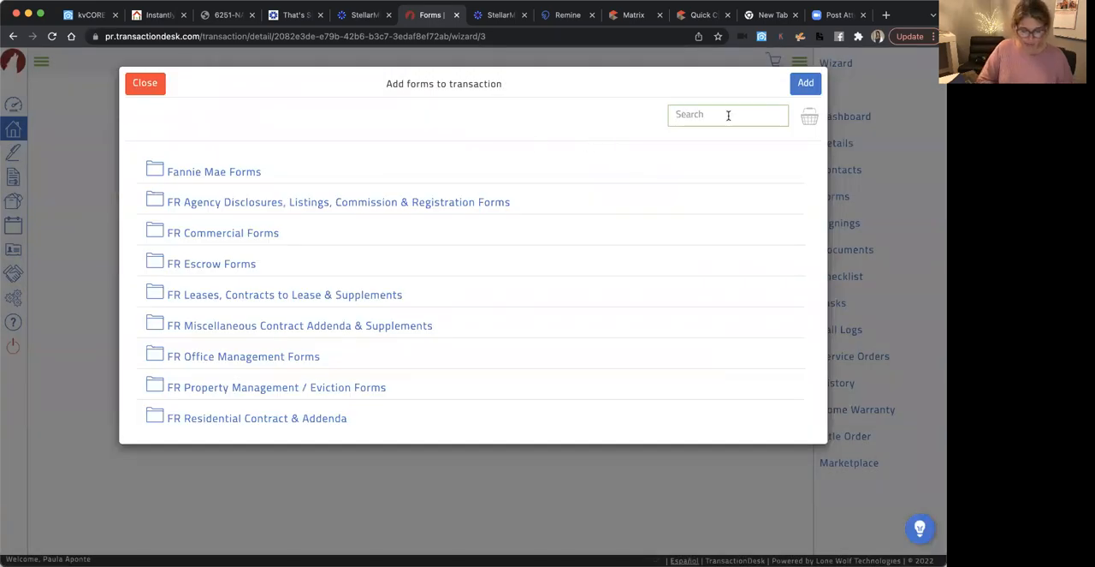
pyautogui.write('as')
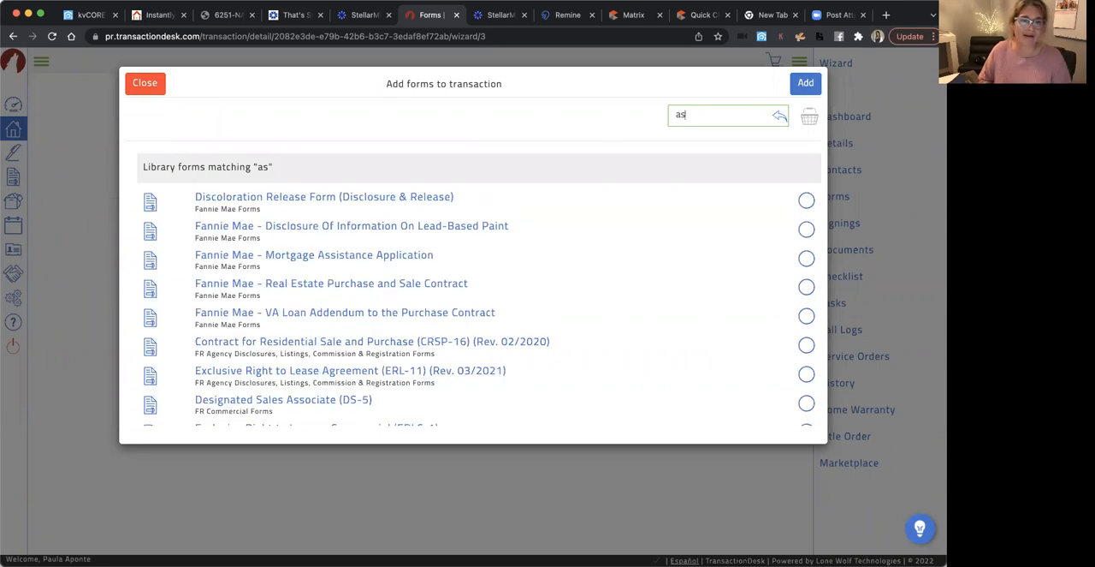
pyautogui.scroll(-1, 676, 254)
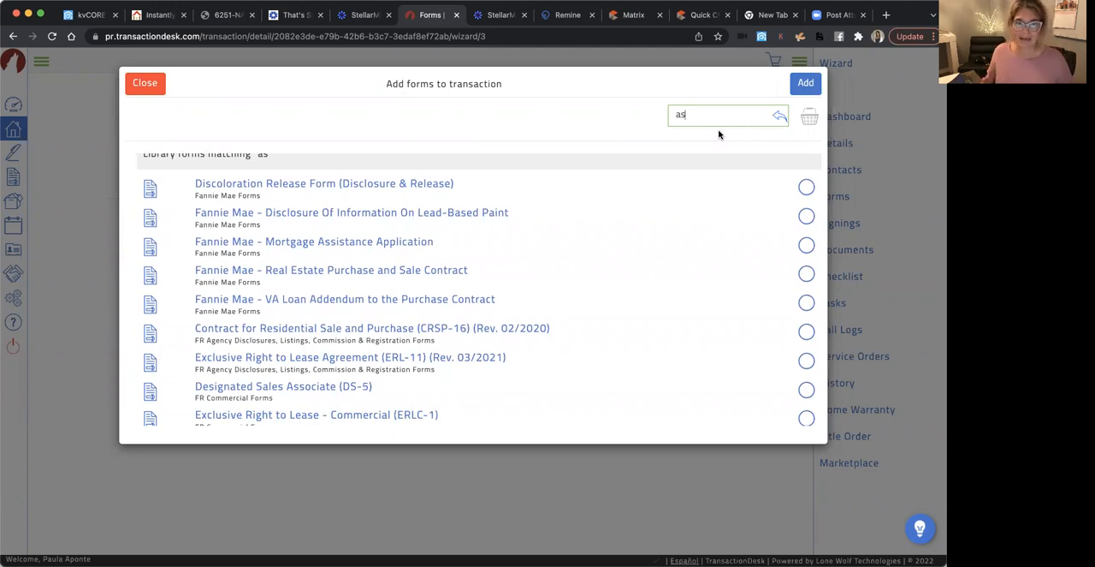
pyautogui.write('is')
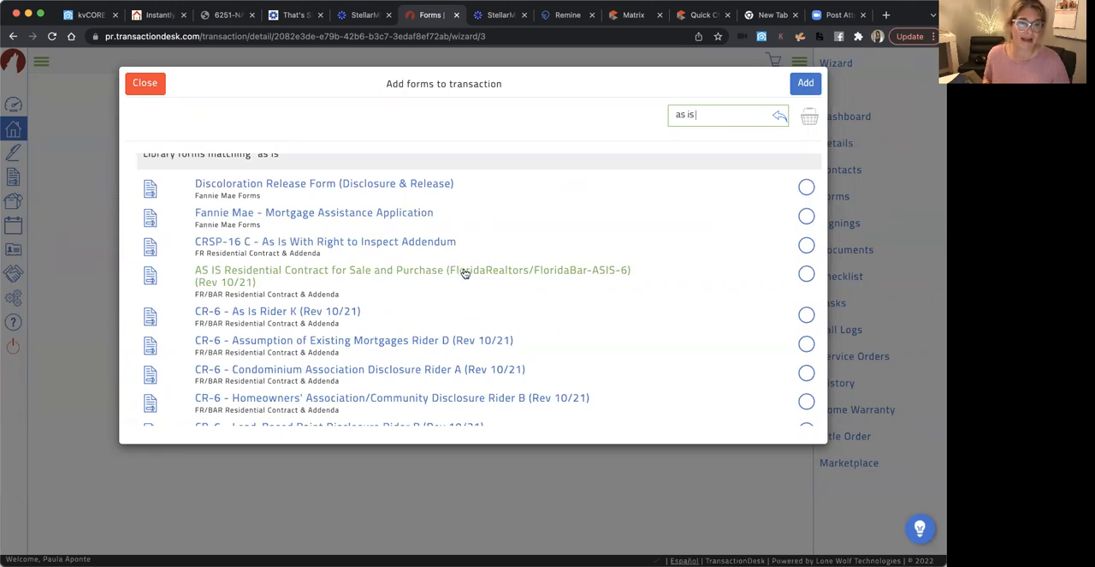
pyautogui.scroll(-2, 464, 272)
pyautogui.scroll(2, 465, 273)
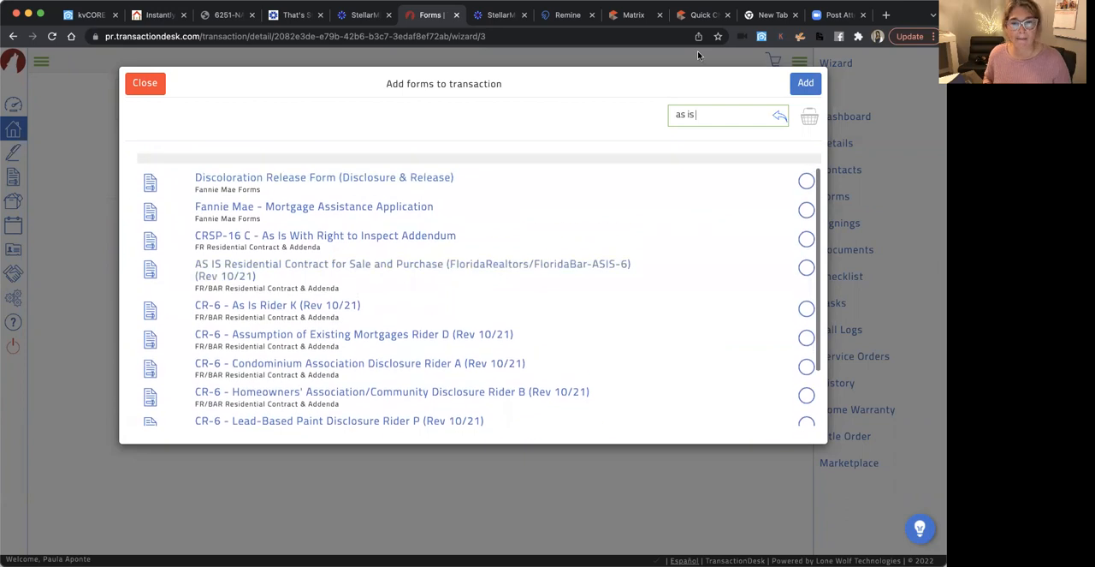
# Search the form library for "residenti" to compare the available residential contracts
pyautogui.press('BackSpace')
pyautogui.press('BackSpace')
pyautogui.press('BackSpace')
pyautogui.press('BackSpace')
pyautogui.press('BackSpace')
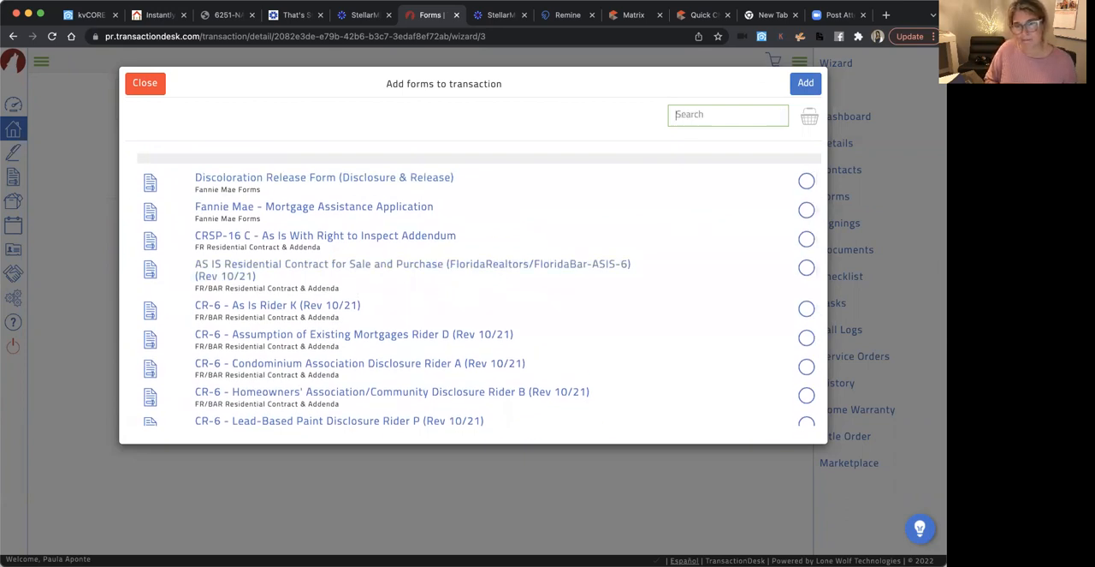
pyautogui.write('resid')
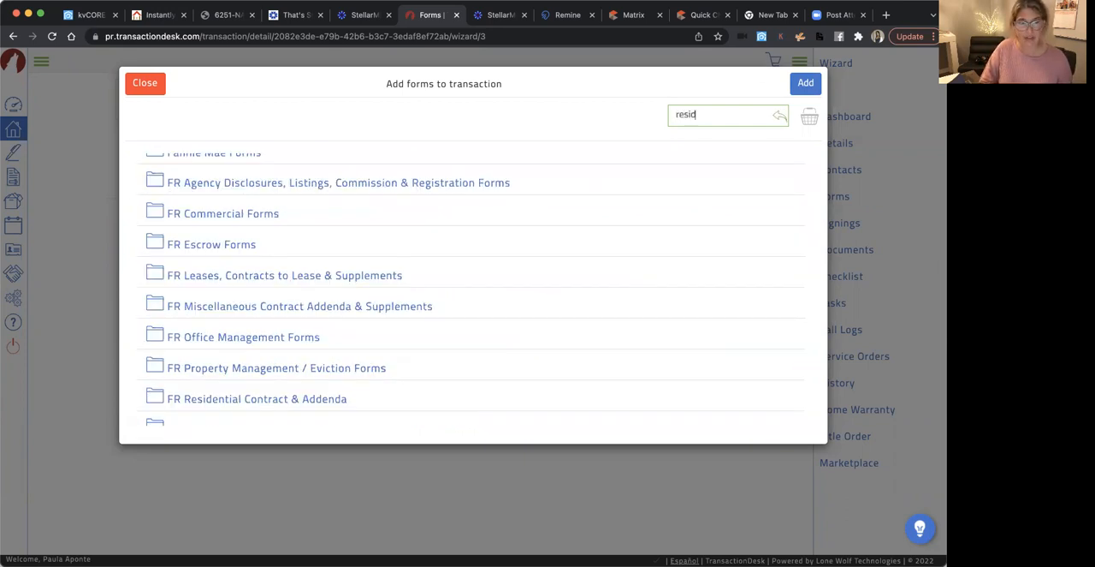
pyautogui.write('enti')
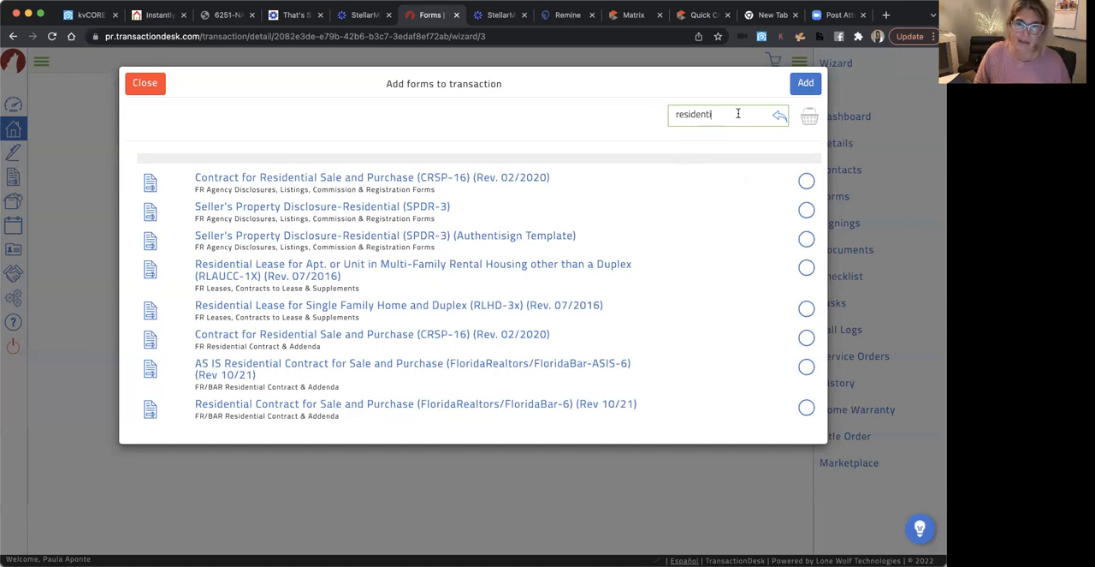
# Search the form library for "as is" and add the AS IS Residential Contract for Sale and Purchase (FloridaRealtors/FloridaBar-ASIS-6) to the transaction
pyautogui.press('BackSpace')
pyautogui.press('BackSpace')
pyautogui.press('BackSpace')
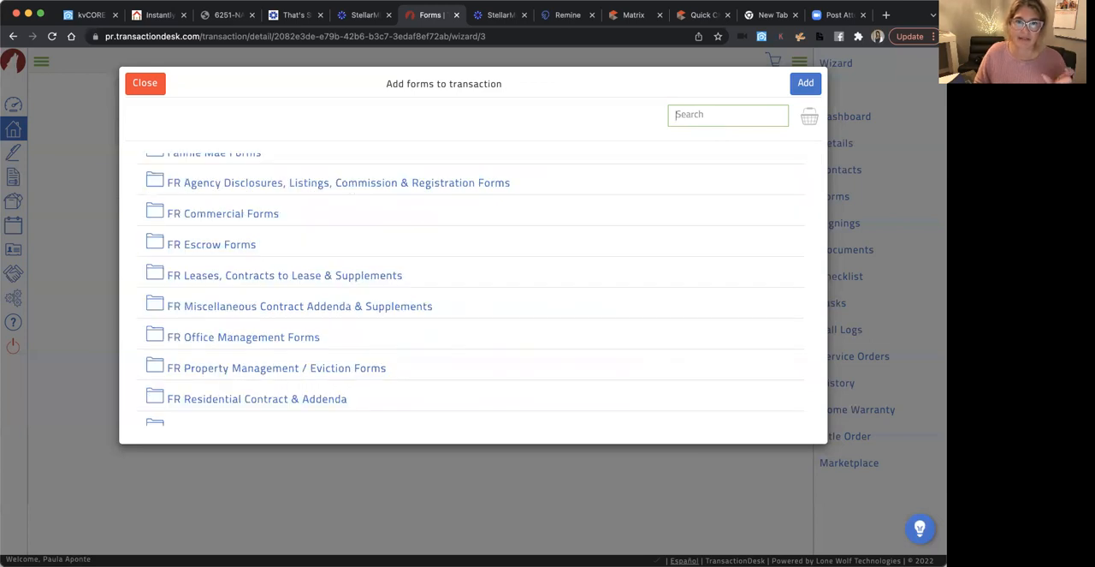
pyautogui.write('as is')
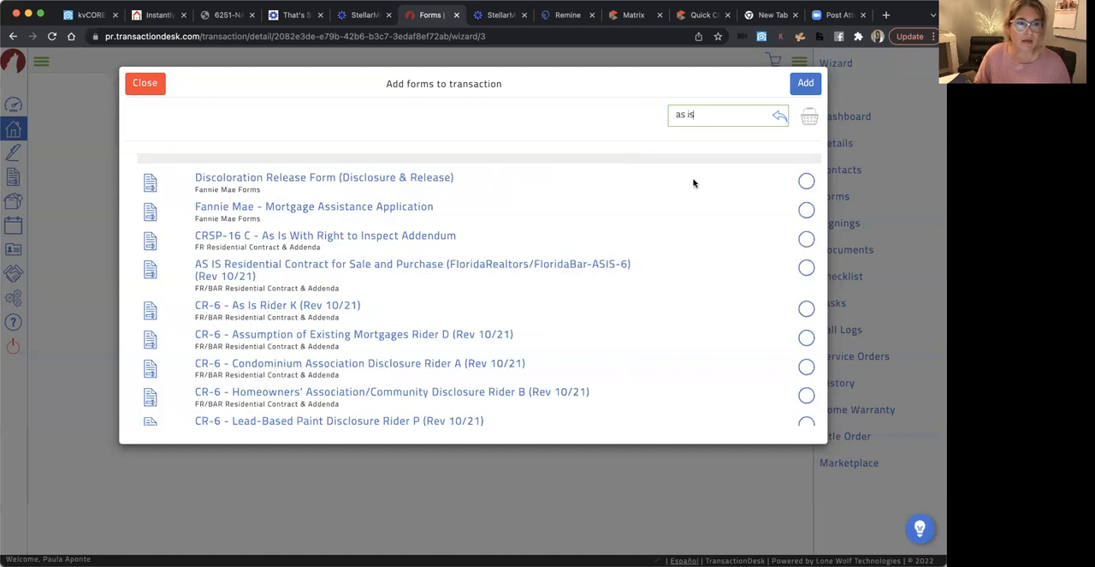
pyautogui.click(806, 268)
pyautogui.click(806, 84)
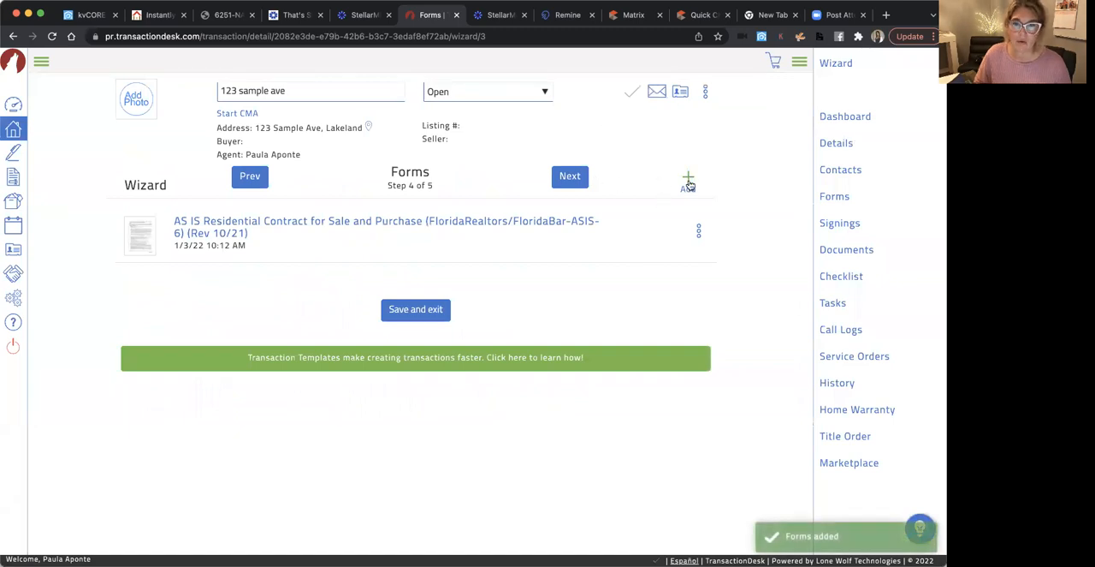
# Search the form library for "wire fr" and add the Wire Fraud Prevention Notice (WFPN-3) to the transaction
pyautogui.click(688, 180)
pyautogui.click(696, 114)
pyautogui.write('wire fr')
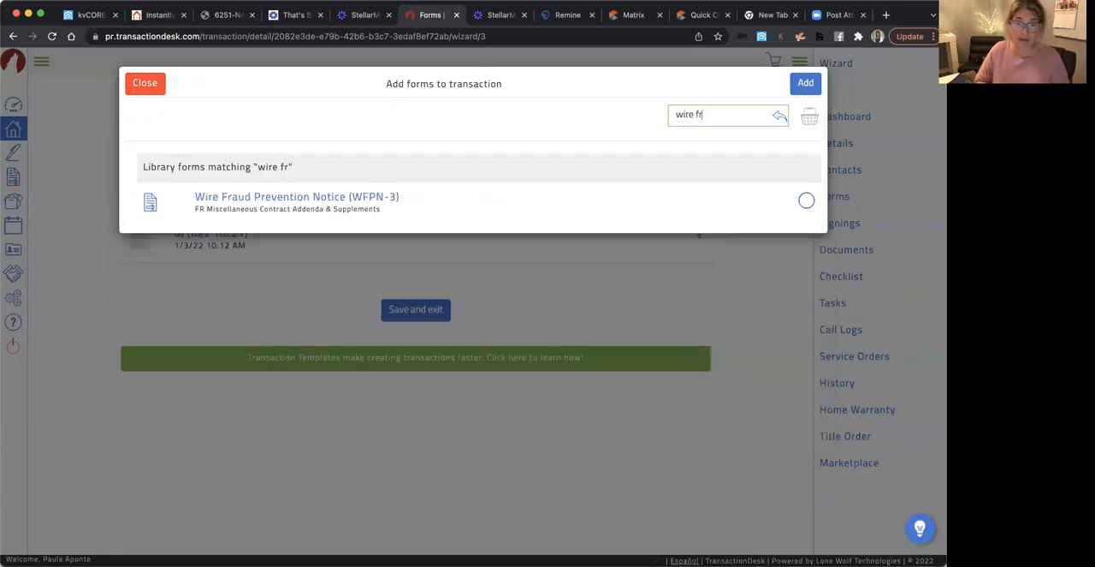
pyautogui.click(806, 200)
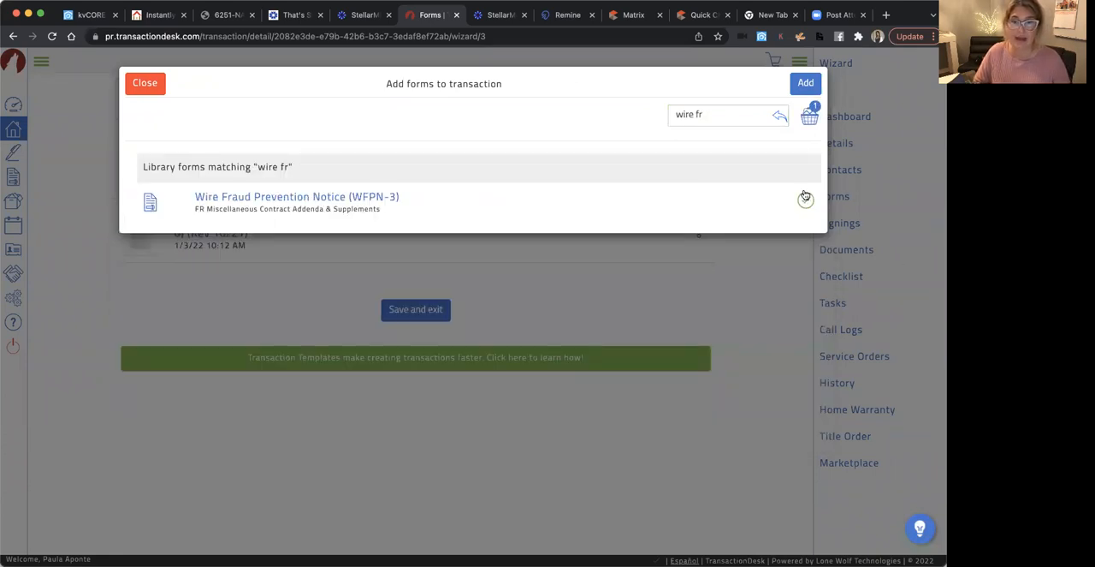
pyautogui.click(804, 82)
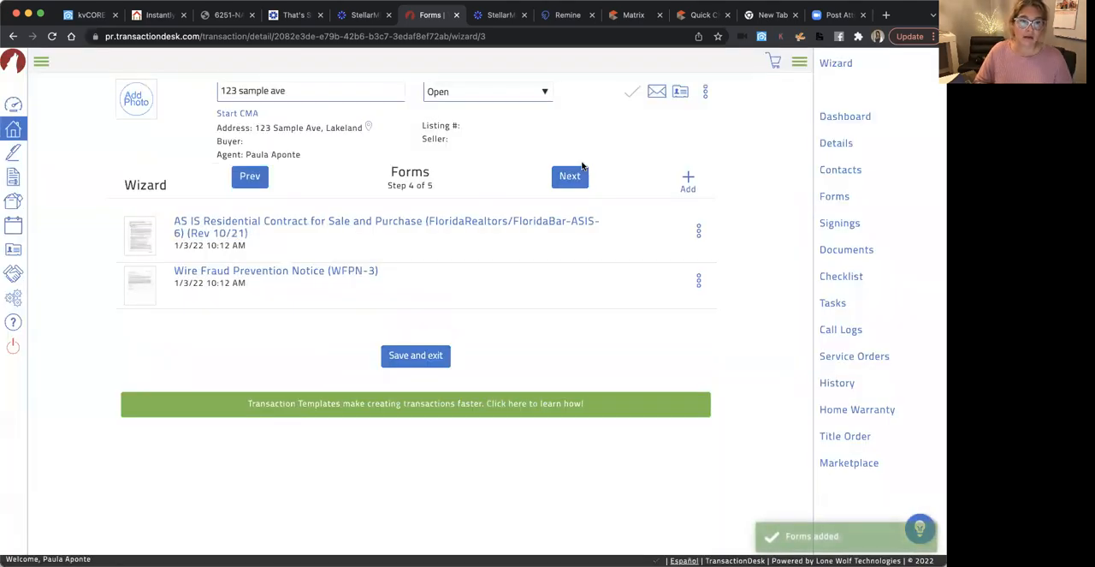
# Search the form library for "lead paint" and add CR-6 - Lead-Based Paint Disclosure Rider P (Rev 10/21) to the transaction
pyautogui.click(687, 177)
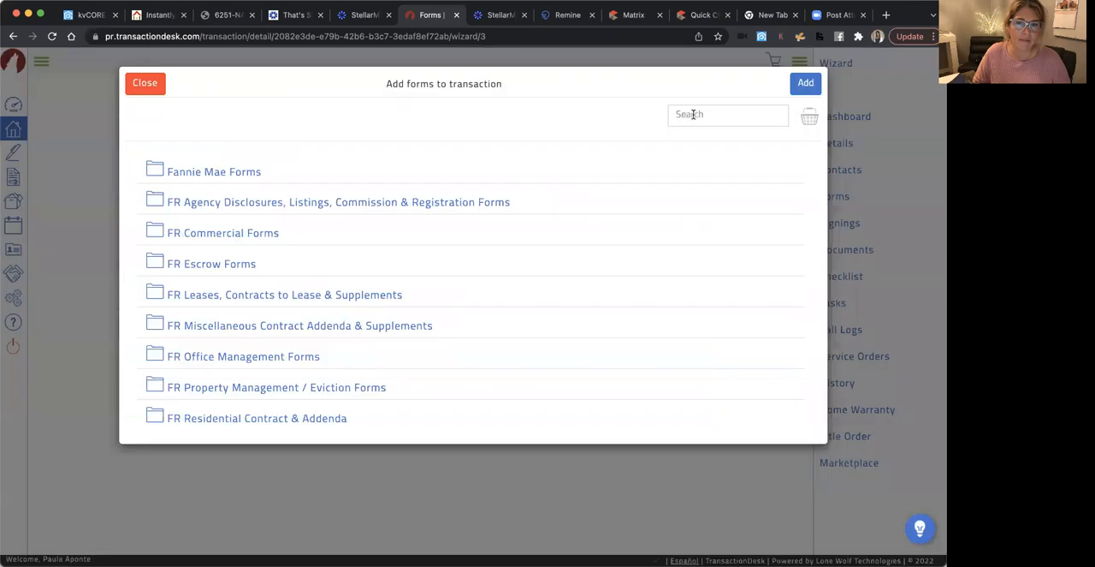
pyautogui.write('lead paint')
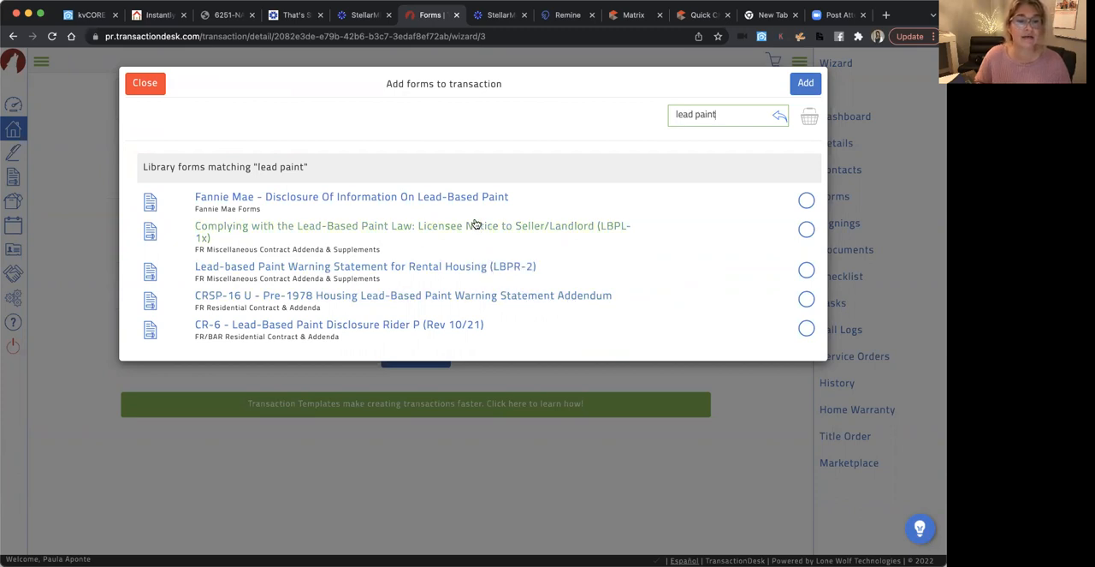
pyautogui.click(806, 328)
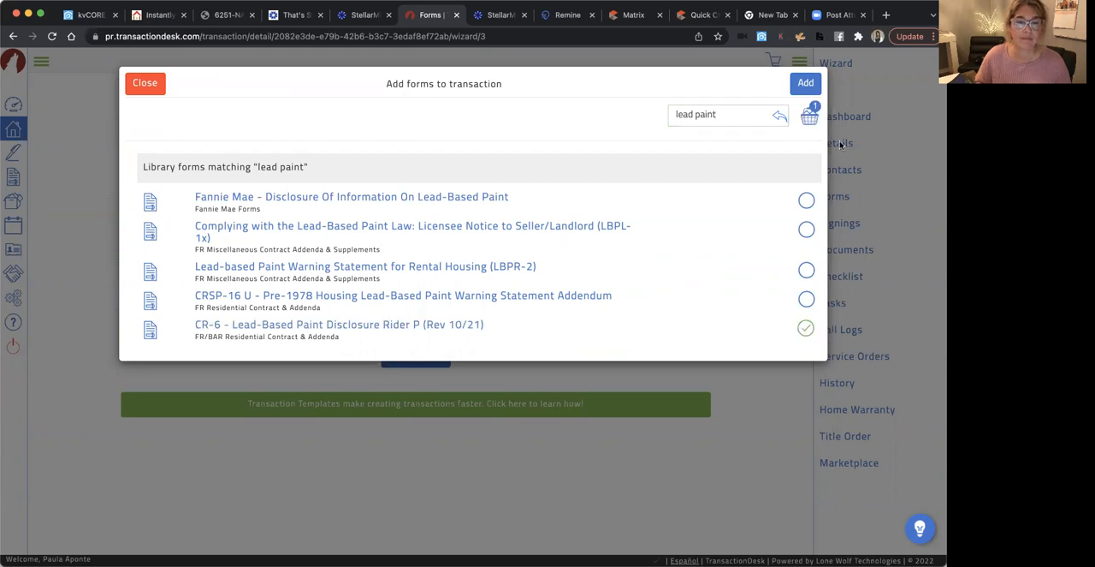
pyautogui.click(809, 82)
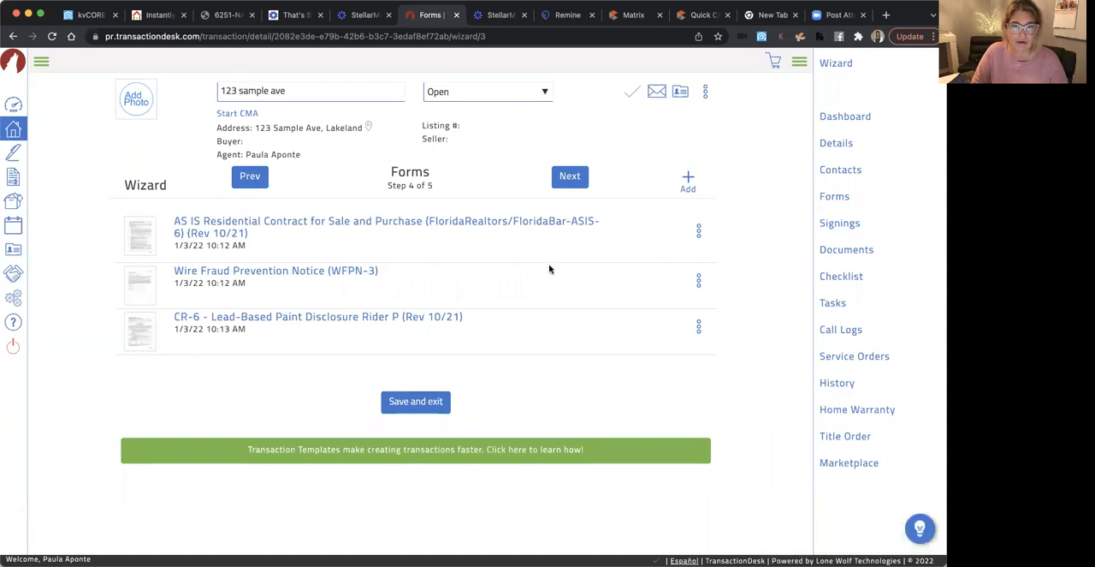
# Finish the transaction wizard by passing the forms stage and completing the documents stage
pyautogui.click(564, 175)
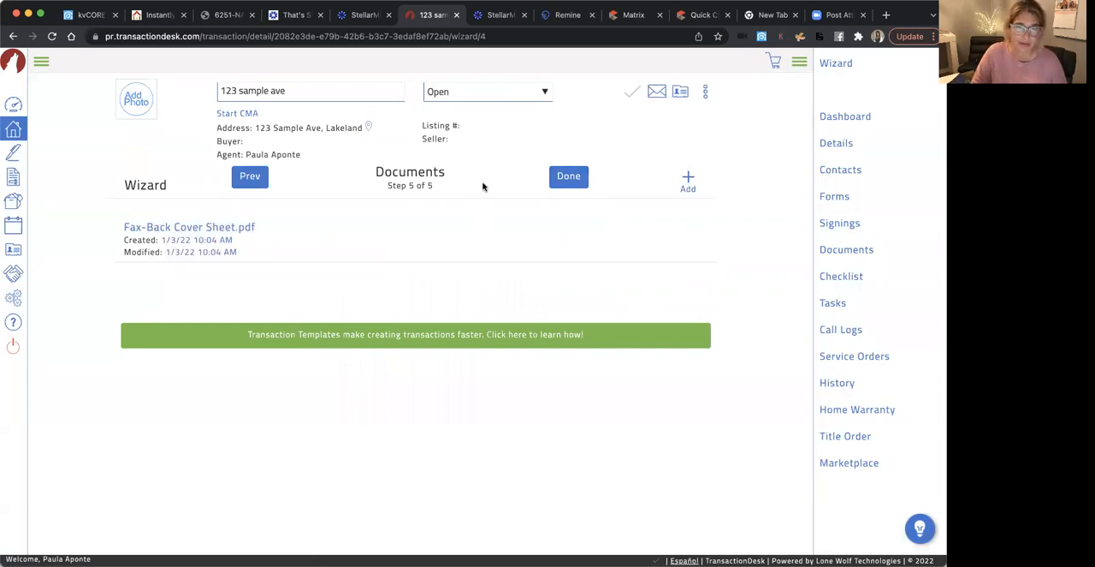
pyautogui.click(570, 176)
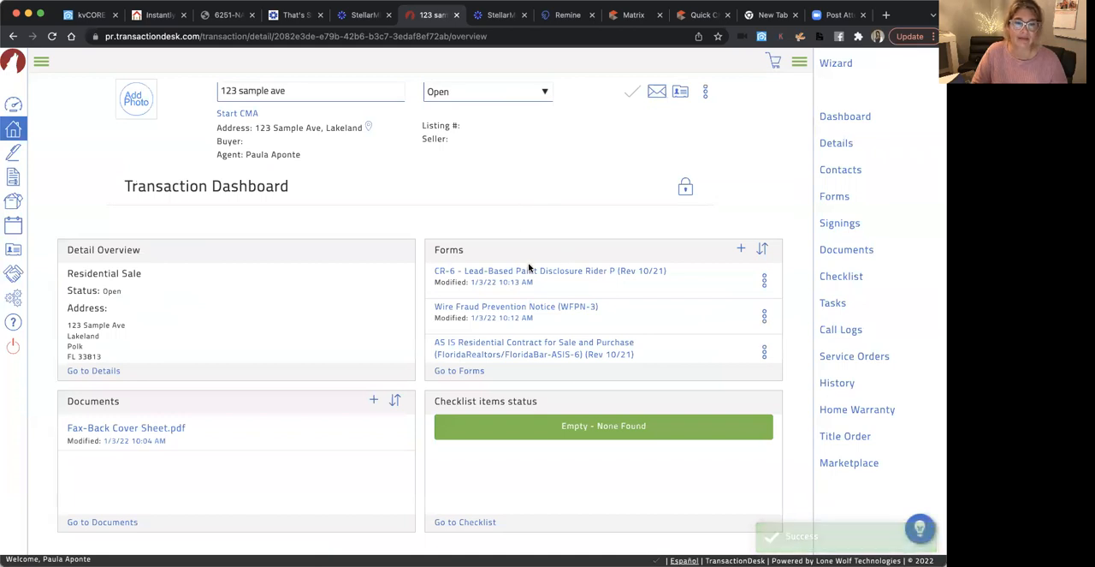
# Review the contract forms listed on the transaction dashboard
pyautogui.scroll(-1, 577, 310)
pyautogui.scroll(1, 577, 310)
pyautogui.scroll(-1, 573, 310)
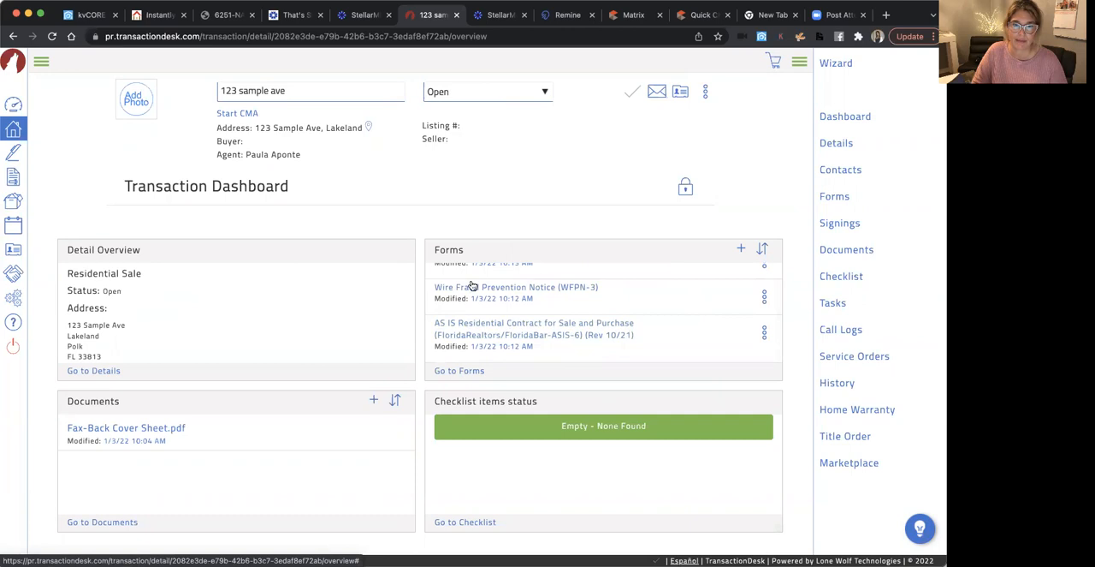
pyautogui.scroll(1, 632, 333)
pyautogui.scroll(-1, 611, 330)
pyautogui.scroll(1, 609, 325)
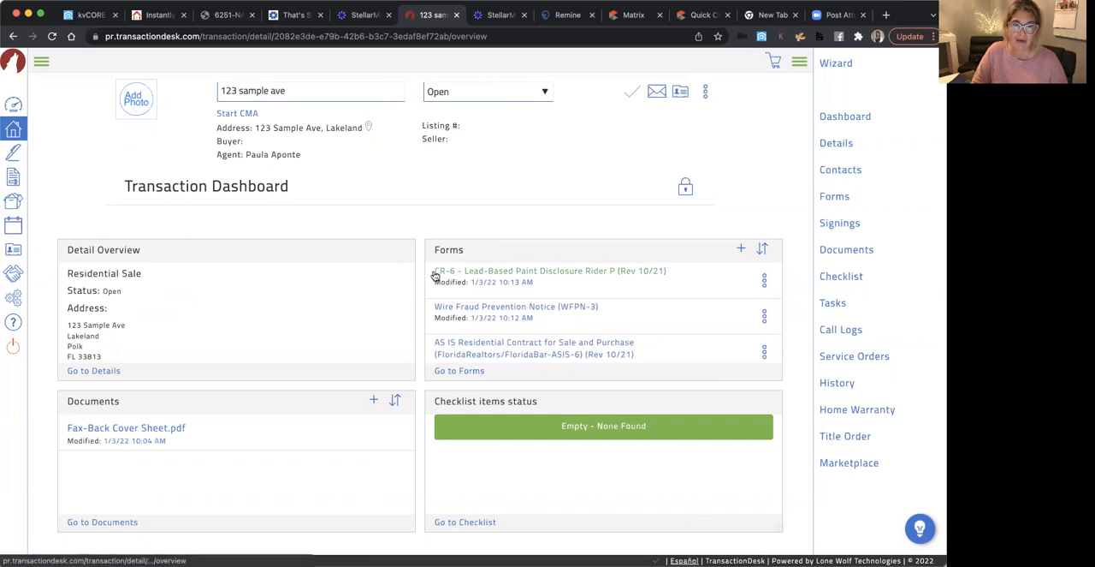
pyautogui.scroll(-1, 552, 342)
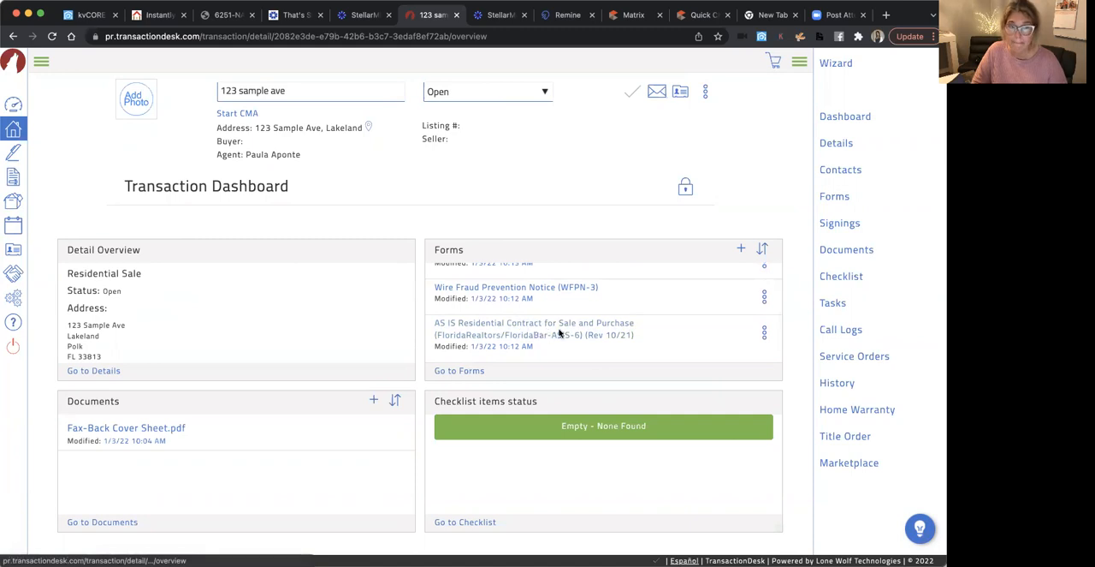
pyautogui.scroll(1, 560, 333)
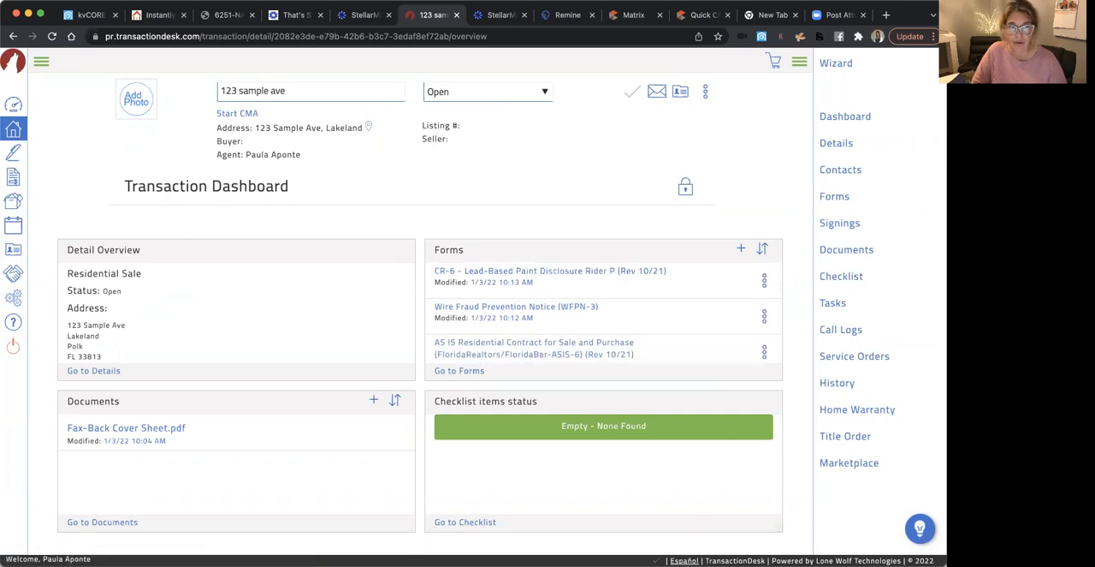
# Open the 123 sample ave transaction from the agent dashboard and return to the agent dashboard
pyautogui.click(12, 103)
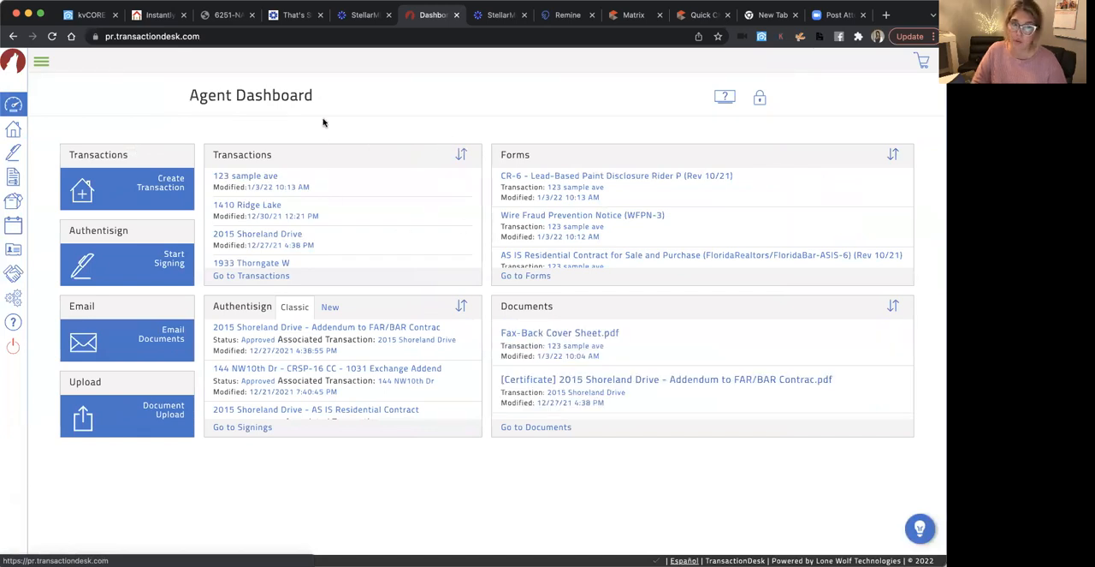
pyautogui.click(273, 182)
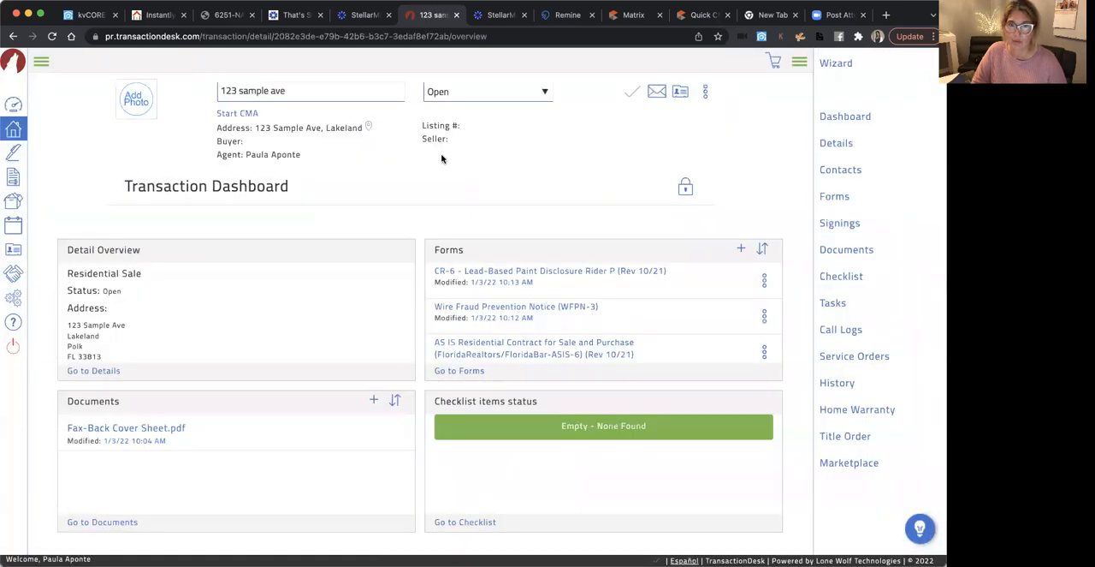
pyautogui.click(12, 106)
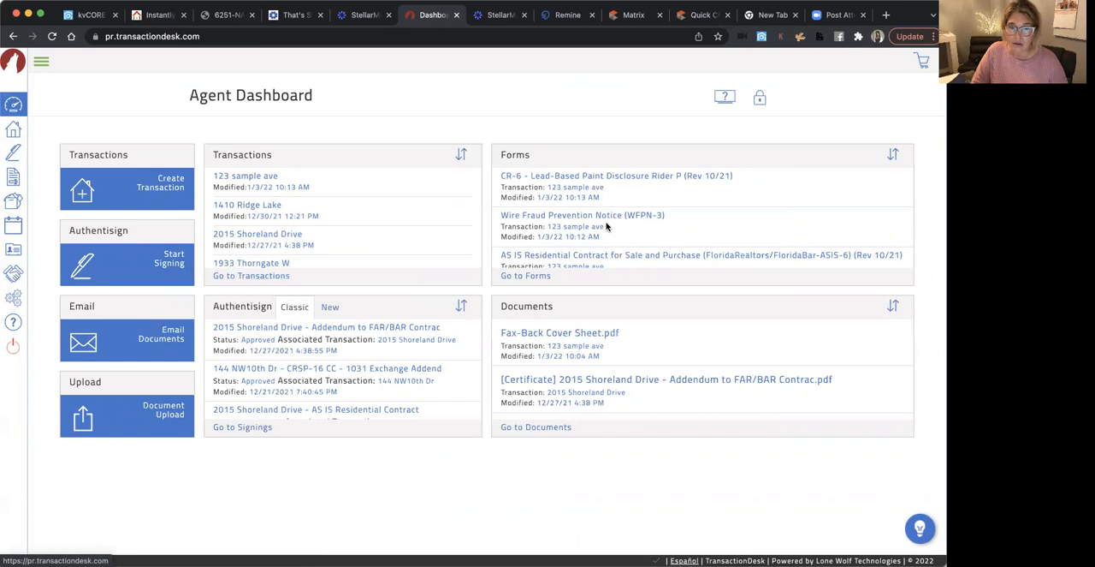
# Examine the agent dashboard's forms list and view the AS IS Residential Contract directly from it
pyautogui.scroll(-2, 606, 225)
pyautogui.scroll(2, 605, 226)
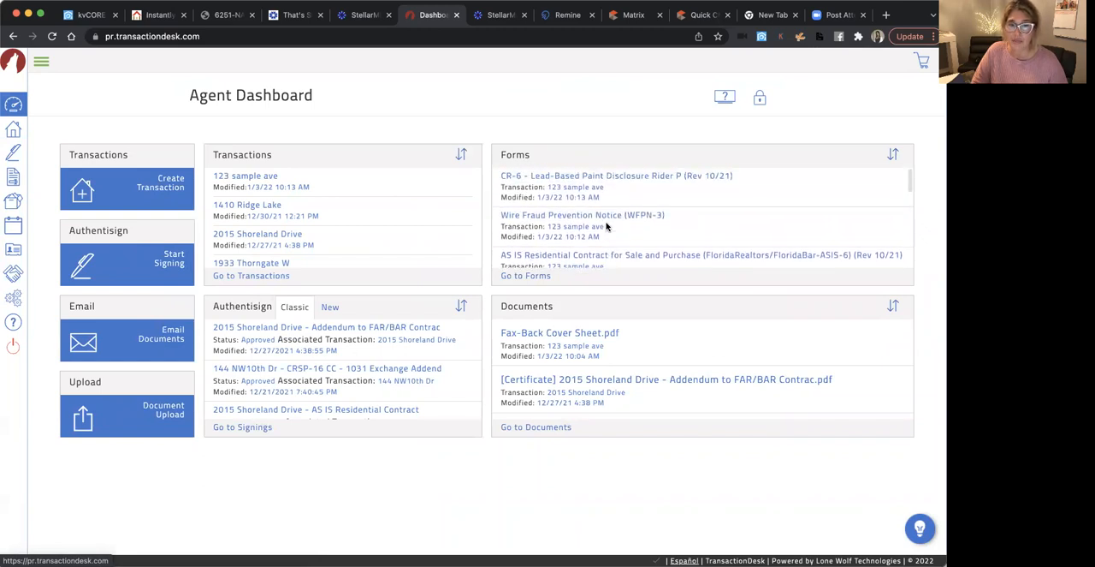
pyautogui.scroll(-1, 606, 226)
pyautogui.scroll(-1, 606, 226)
pyautogui.scroll(2, 606, 226)
pyautogui.scroll(-2, 606, 226)
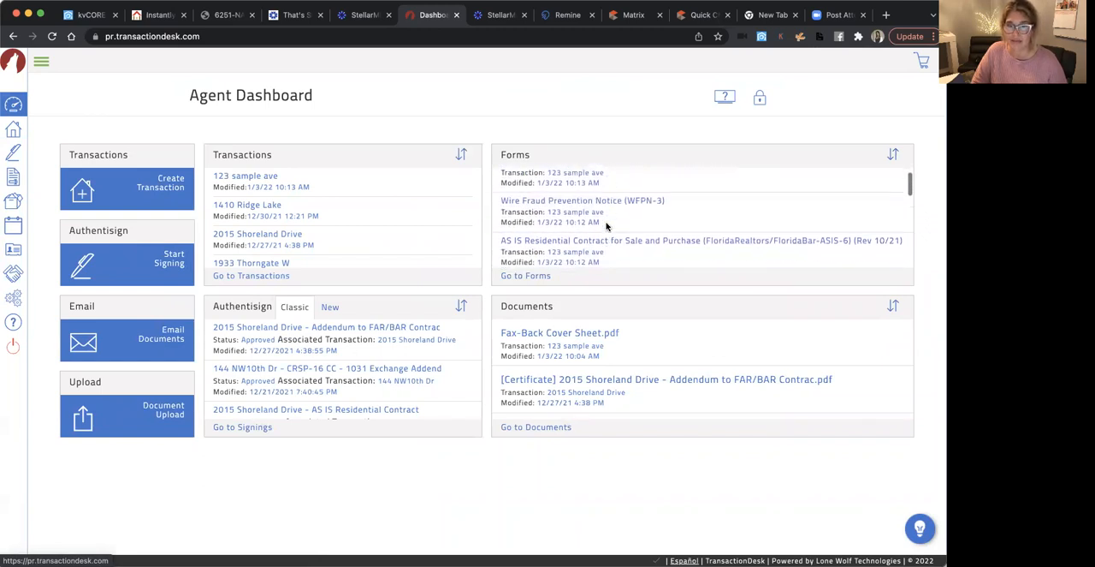
pyautogui.scroll(2, 606, 226)
pyautogui.scroll(-2, 606, 226)
pyautogui.scroll(2, 606, 226)
pyautogui.scroll(-3, 606, 226)
pyautogui.scroll(1, 606, 226)
pyautogui.scroll(2, 606, 226)
pyautogui.scroll(-2, 606, 226)
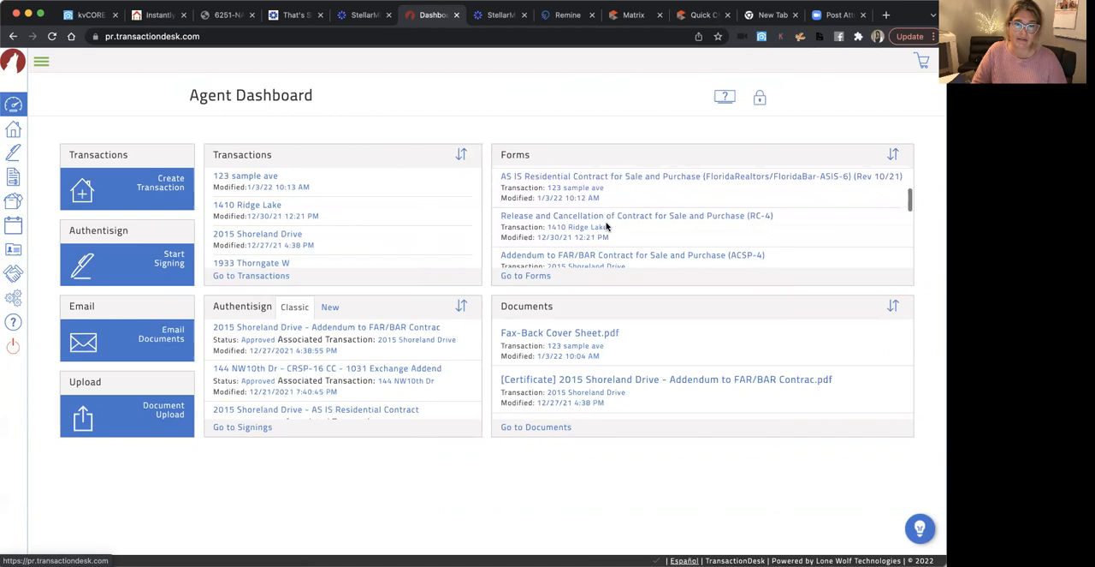
pyautogui.scroll(2, 595, 231)
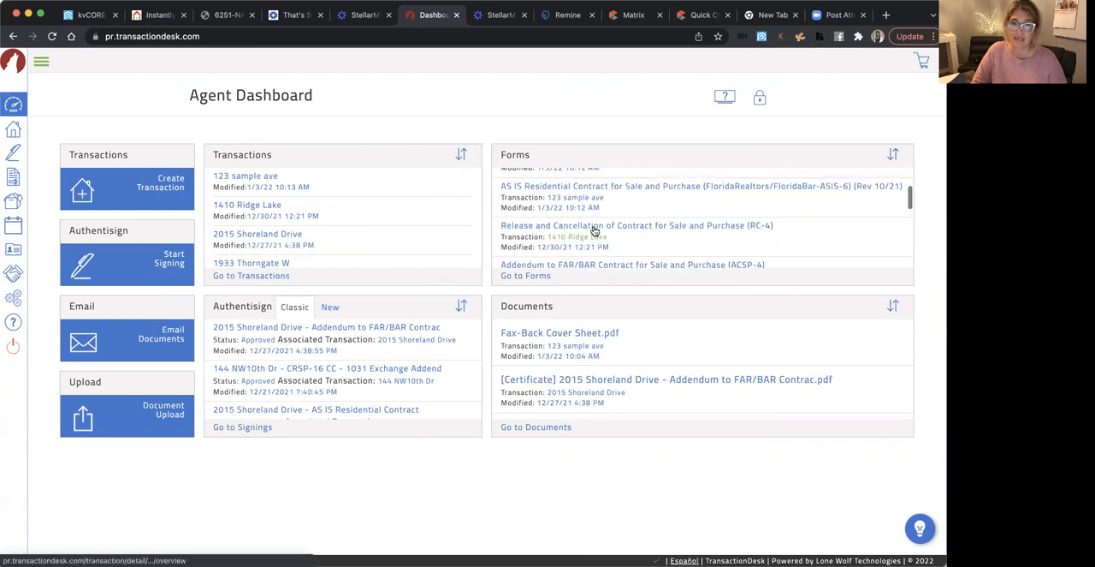
pyautogui.scroll(1, 597, 238)
pyautogui.scroll(-1, 597, 238)
pyautogui.click(595, 236)
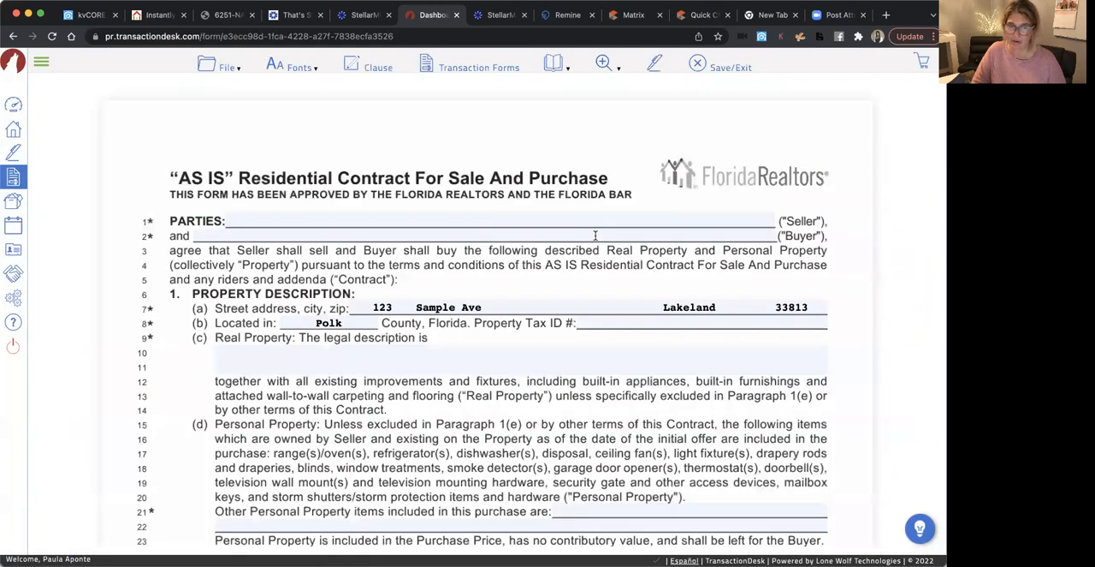
pyautogui.click(13, 105)
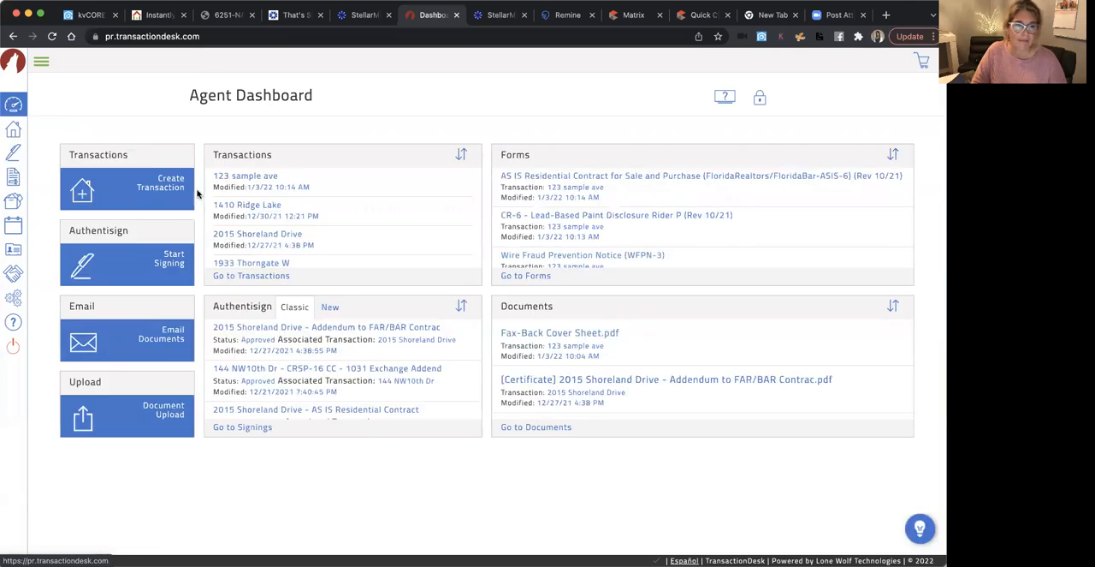
# Open the AS IS Residential Contract for Sale and Purchase from within the 123 sample ave transaction
pyautogui.click(243, 178)
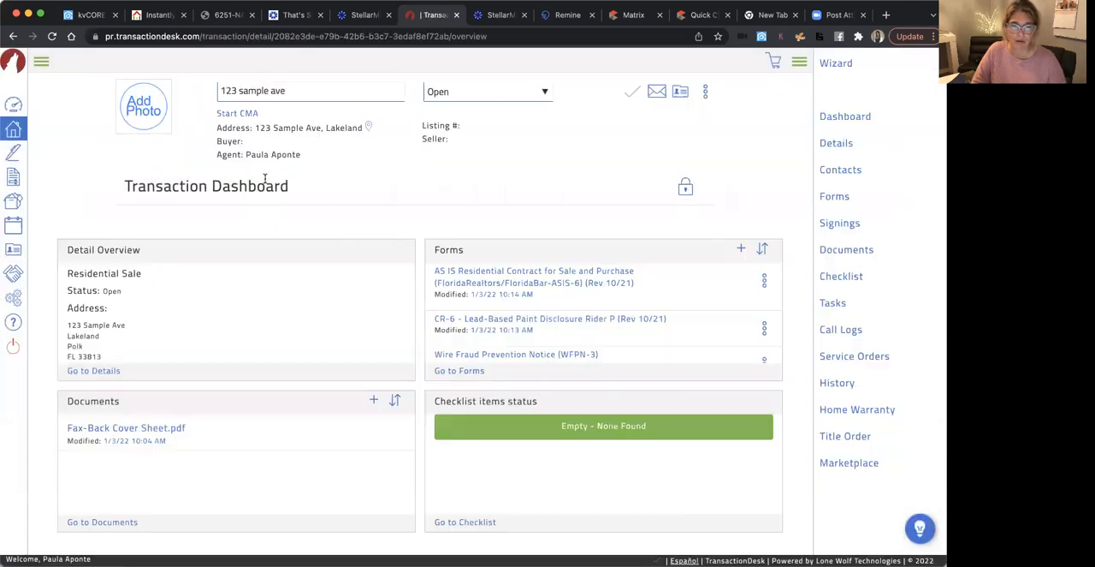
pyautogui.click(502, 282)
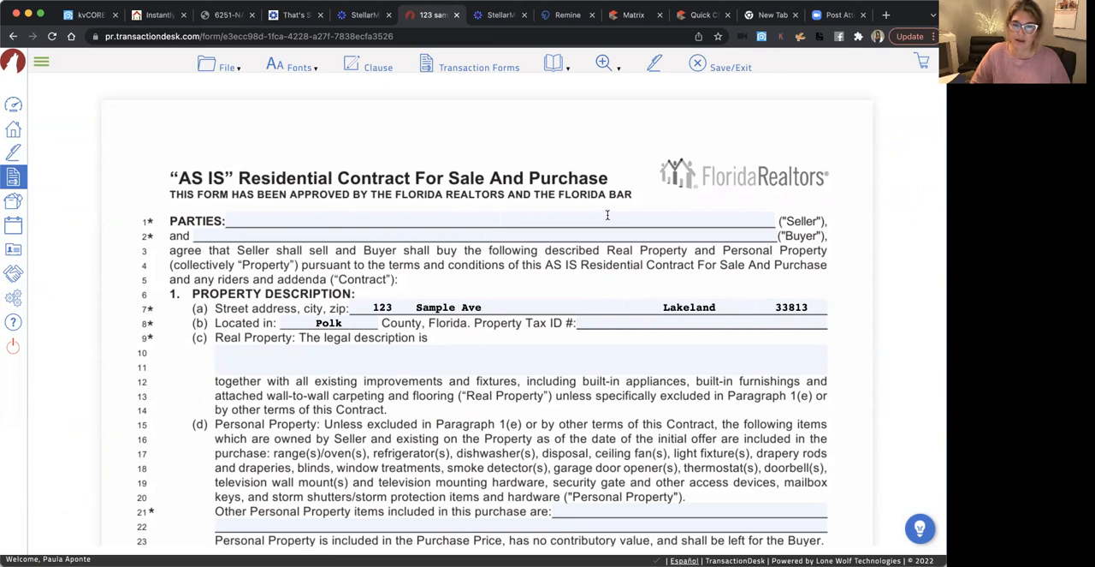
pyautogui.click(373, 219)
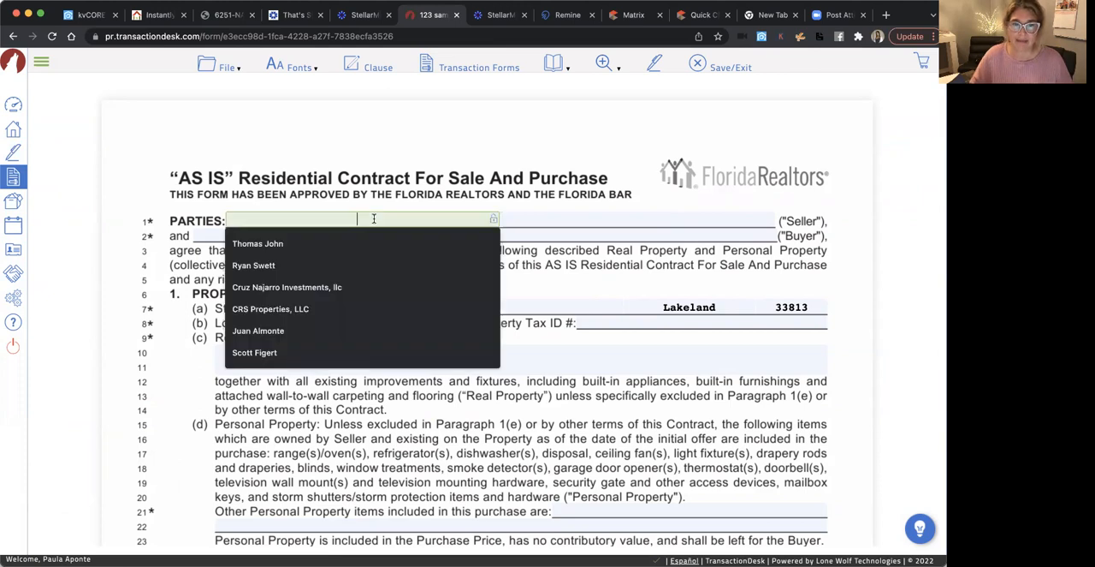
pyautogui.click(648, 129)
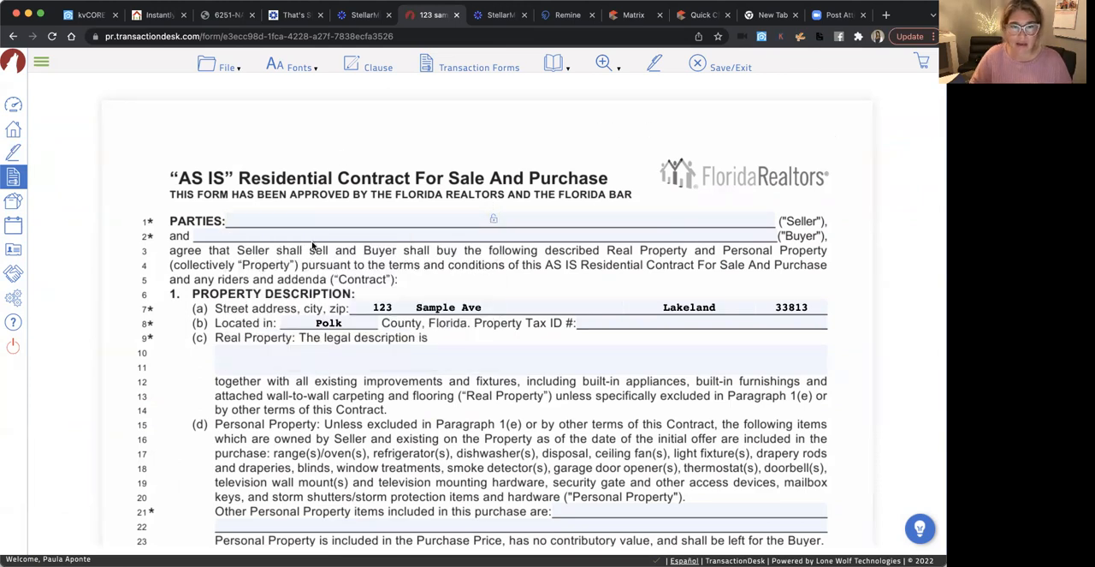
# Fill in both buyer fields on the contract's parties line with "sample name"
pyautogui.click(373, 237)
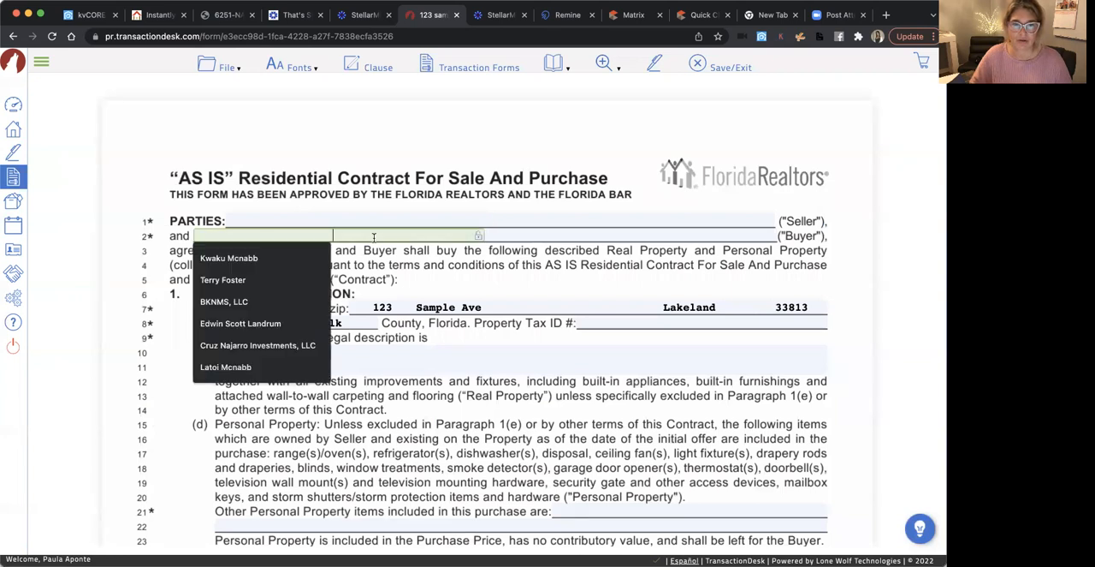
pyautogui.write('saml')
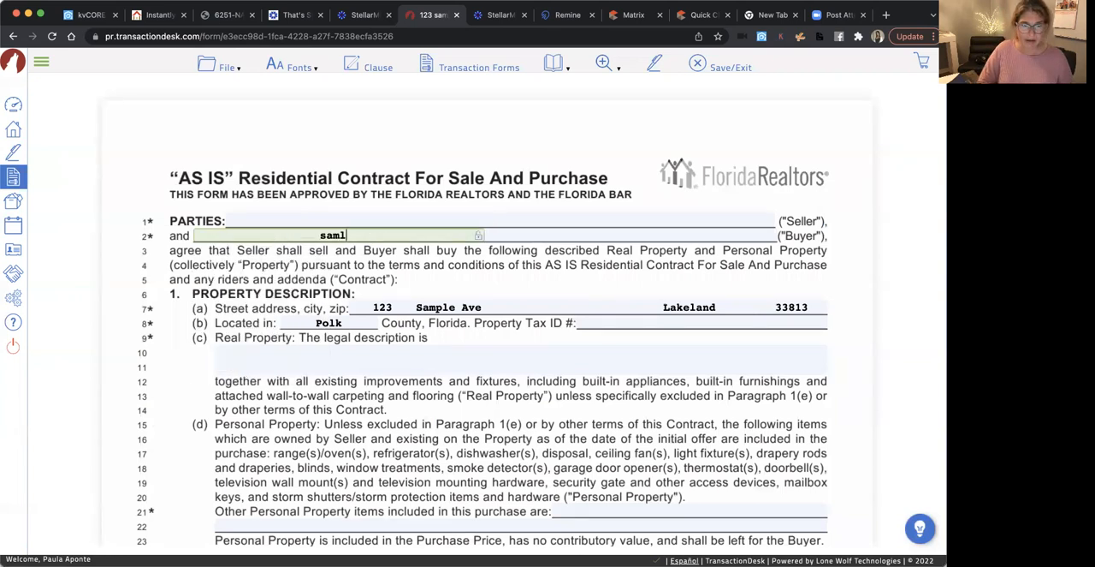
pyautogui.write('e name')
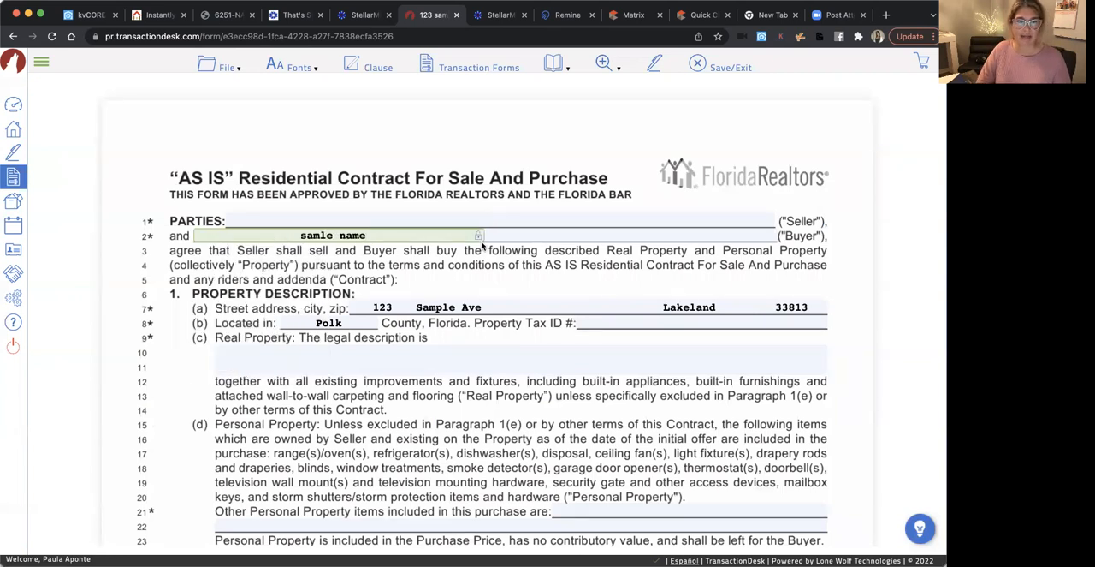
pyautogui.press('BackSpace')
pyautogui.press('BackSpace')
pyautogui.press('BackSpace')
pyautogui.press('BackSpace')
pyautogui.press('BackSpace')
pyautogui.press('BackSpace')
pyautogui.press('BackSpace')
pyautogui.write('ple name')
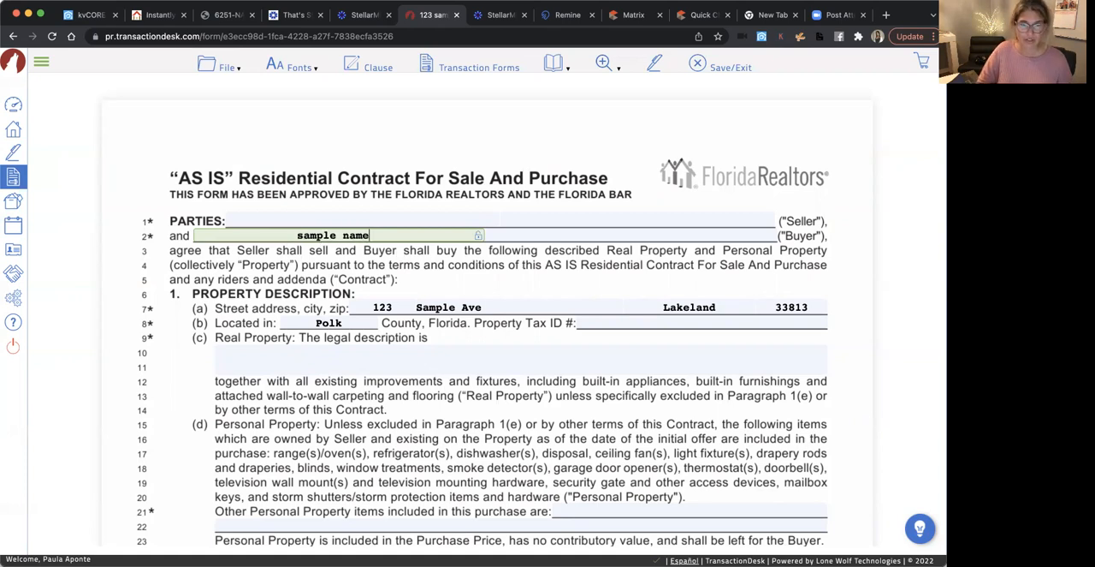
pyautogui.click(529, 238)
pyautogui.write('sample name')
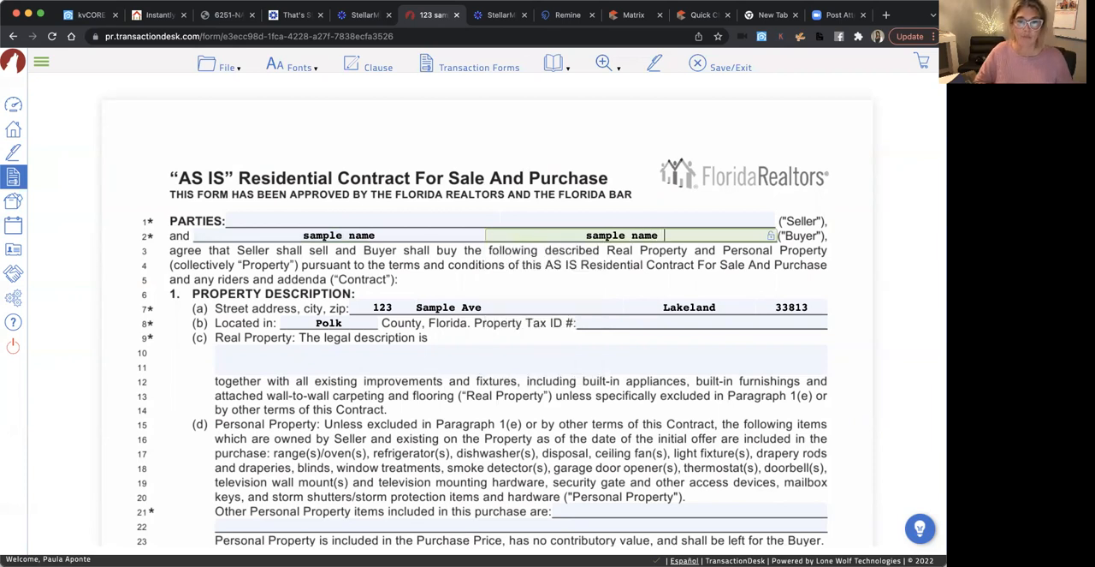
pyautogui.click(449, 153)
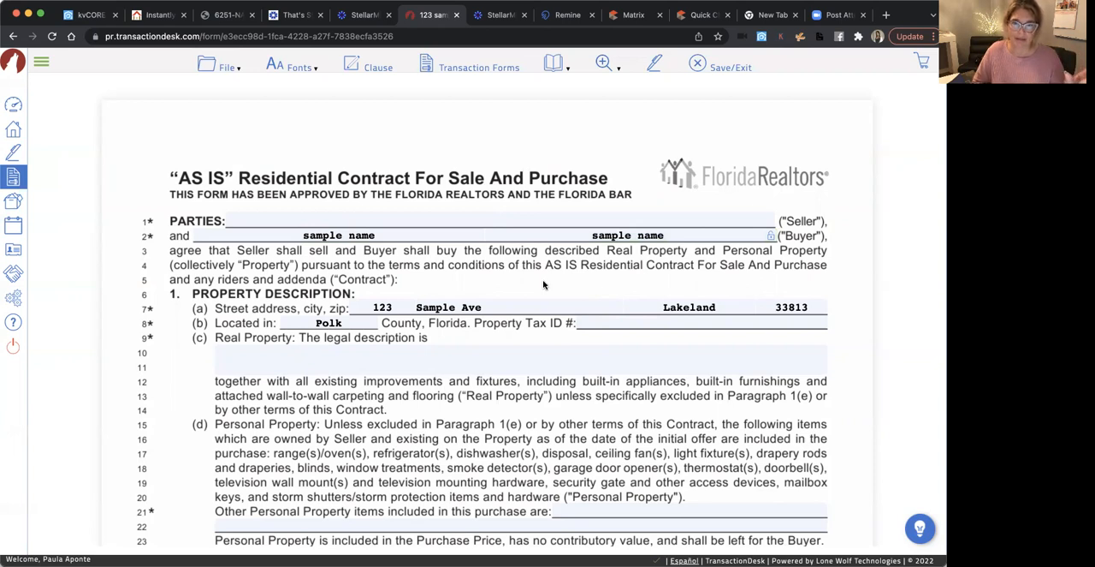
# List "Washer & Dryer" as other personal property included in the purchase on line 21
pyautogui.click(311, 349)
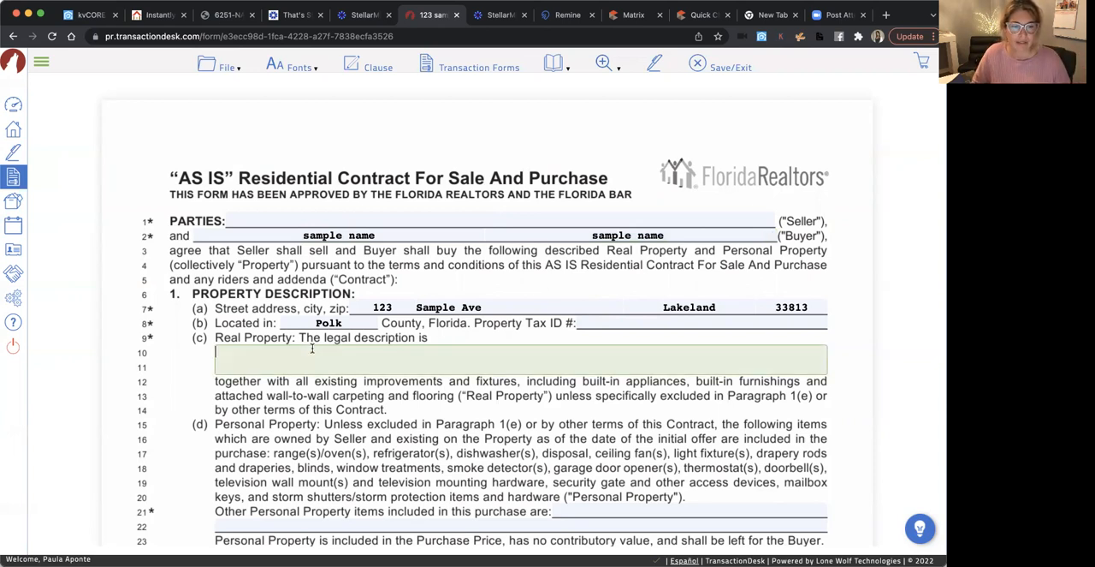
pyautogui.scroll(-1, 370, 352)
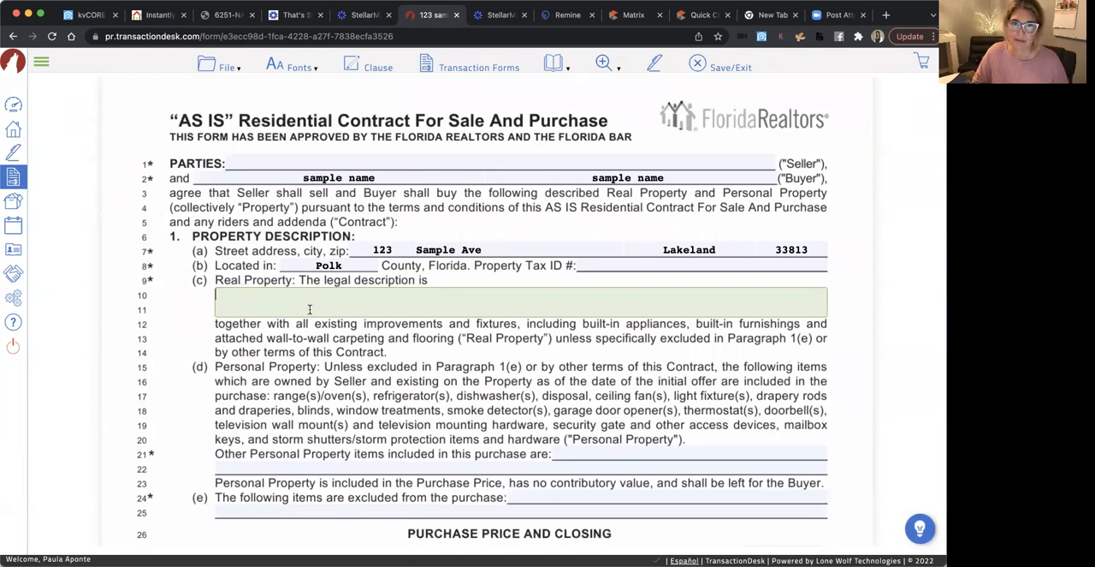
pyautogui.scroll(-2, 315, 383)
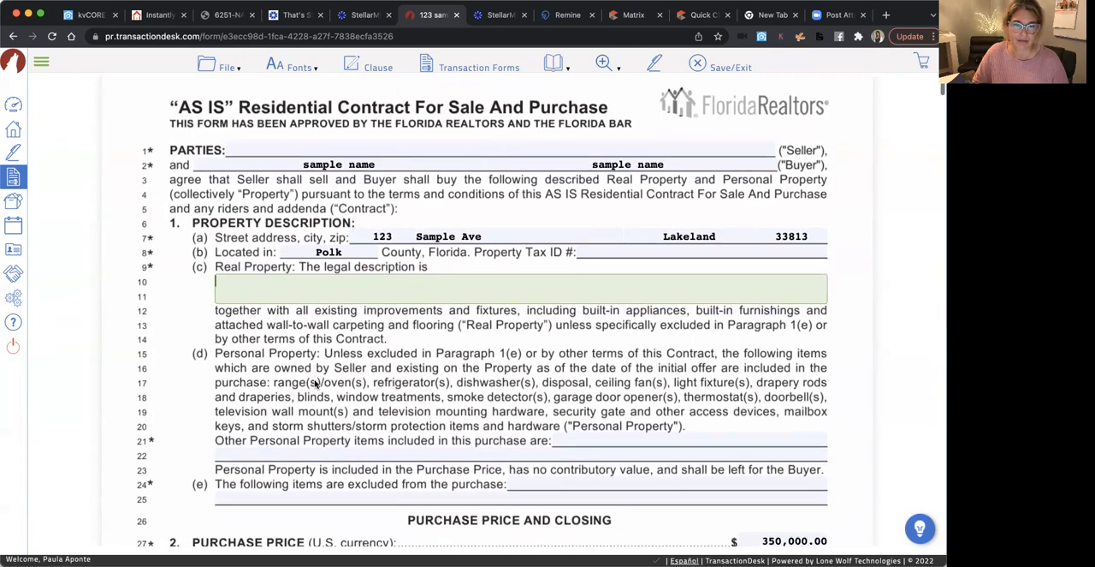
pyautogui.scroll(-2, 315, 383)
pyautogui.scroll(1, 315, 384)
pyautogui.scroll(-3, 315, 384)
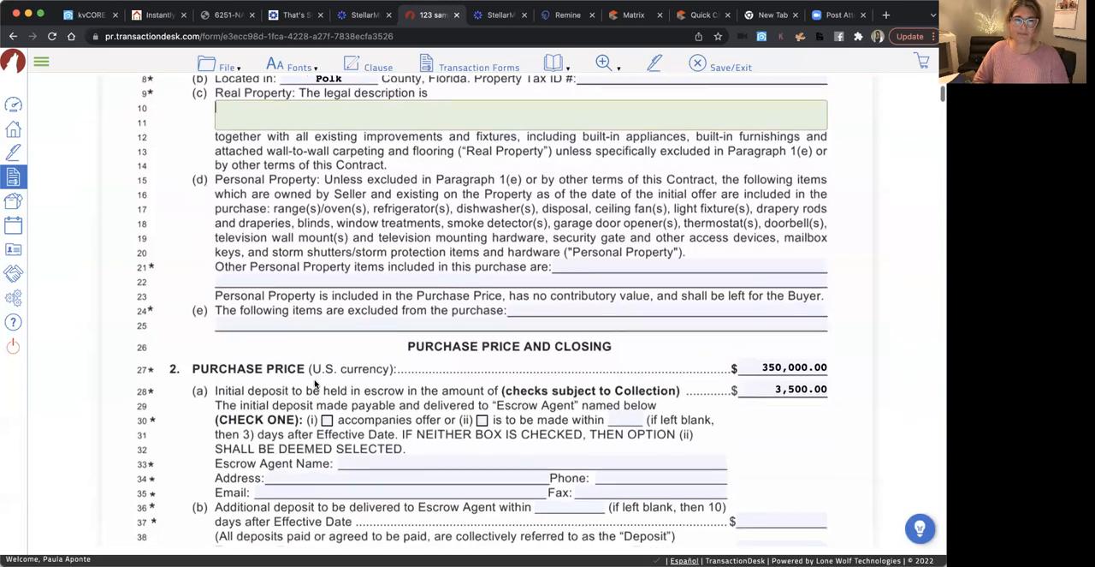
pyautogui.scroll(-1, 315, 383)
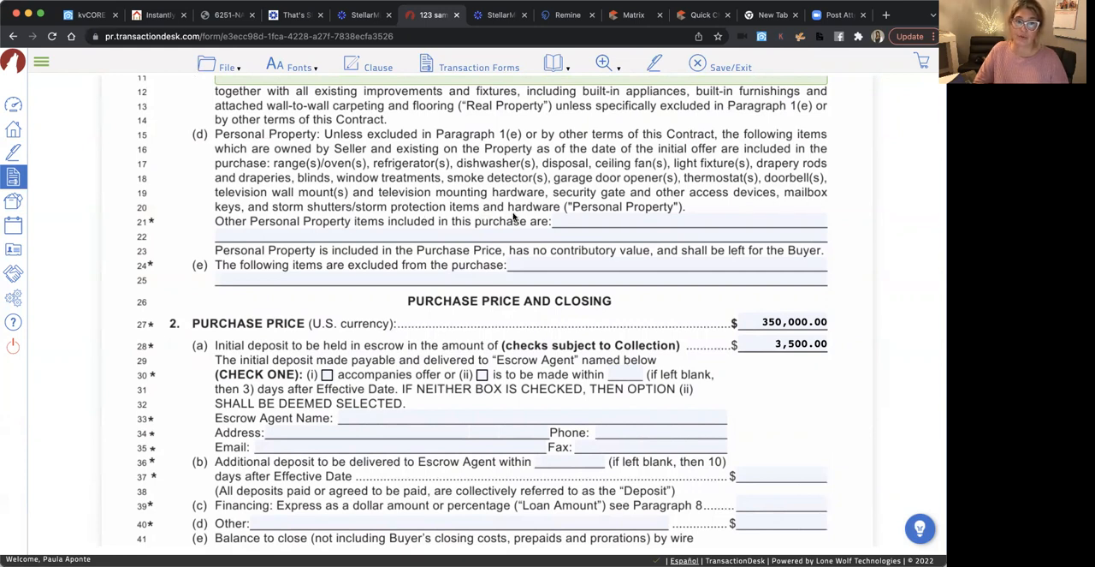
pyautogui.click(592, 221)
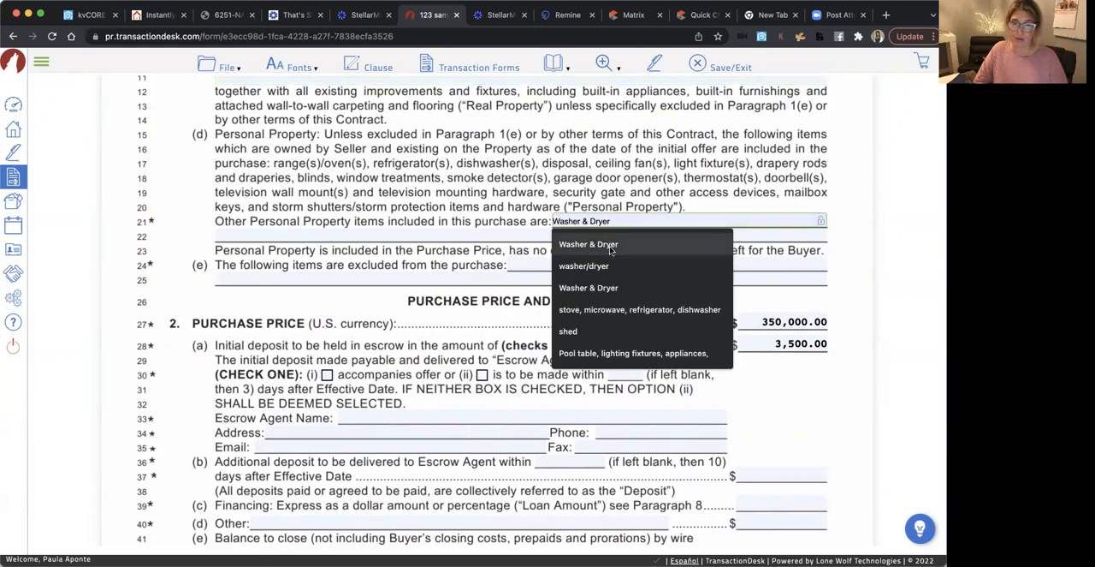
pyautogui.click(607, 248)
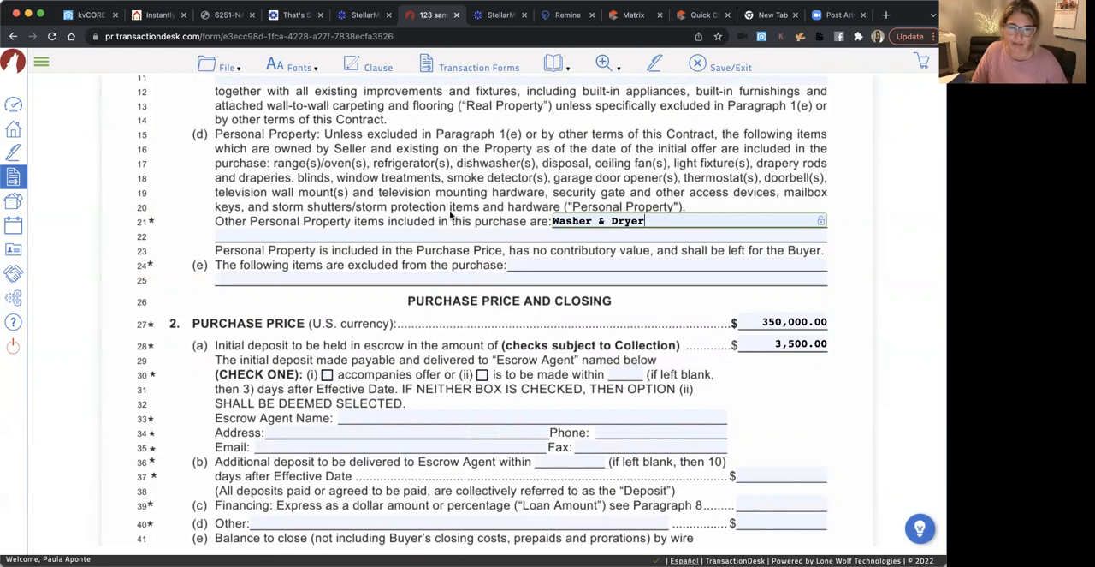
# List "spa tub" as an item excluded from the purchase on line 24
pyautogui.scroll(-2, 463, 214)
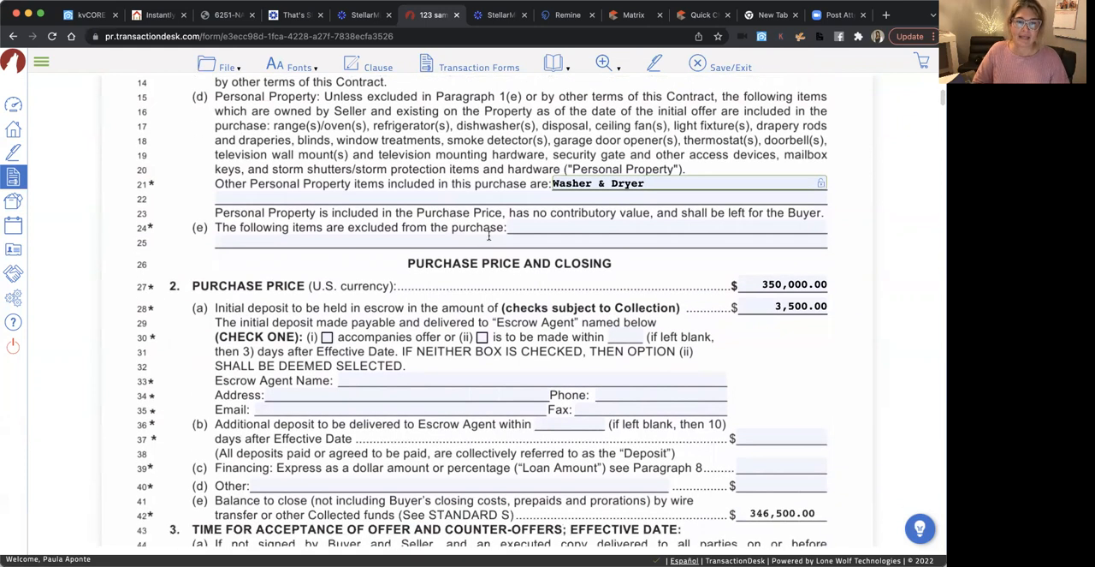
pyautogui.click(556, 229)
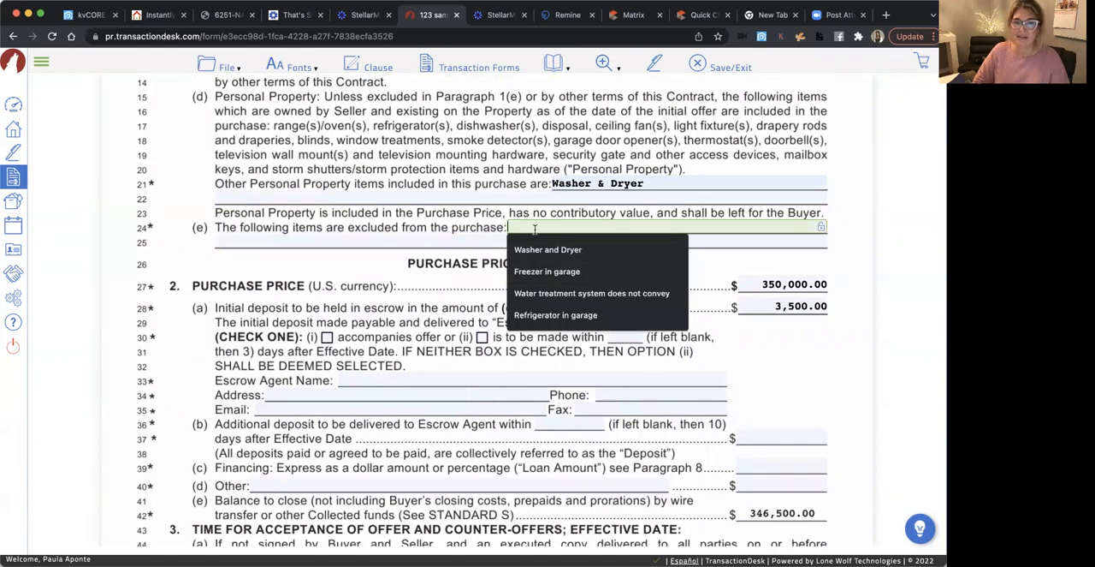
pyautogui.write('spa ')
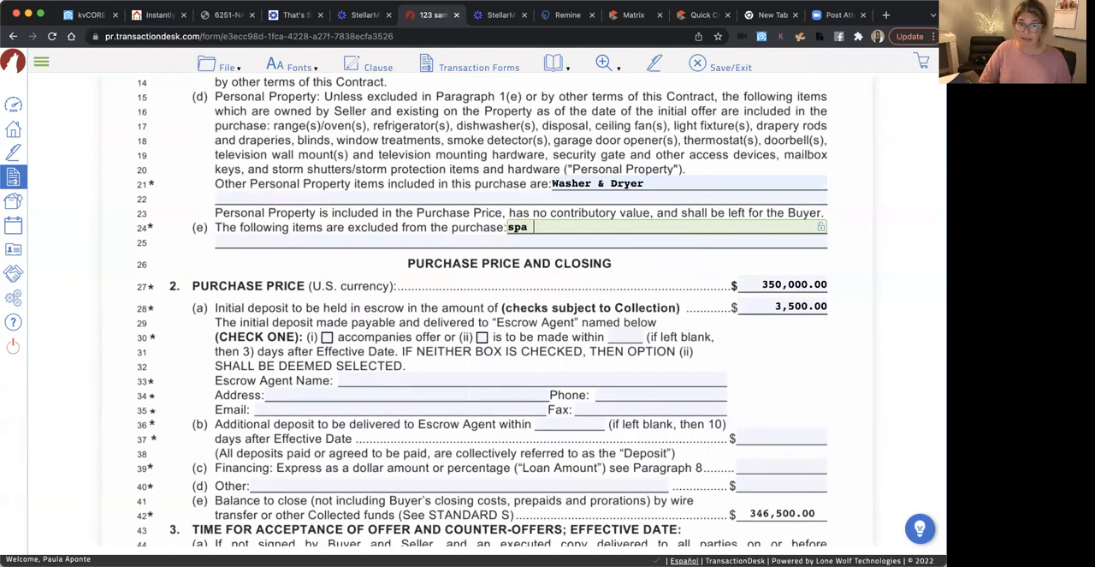
pyautogui.write('tub')
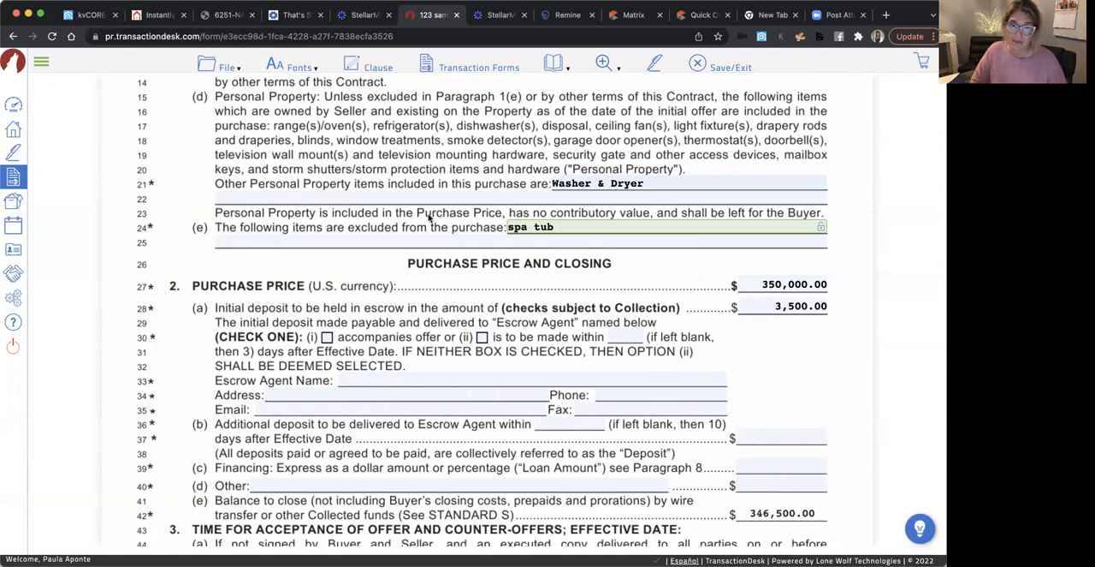
pyautogui.click(447, 173)
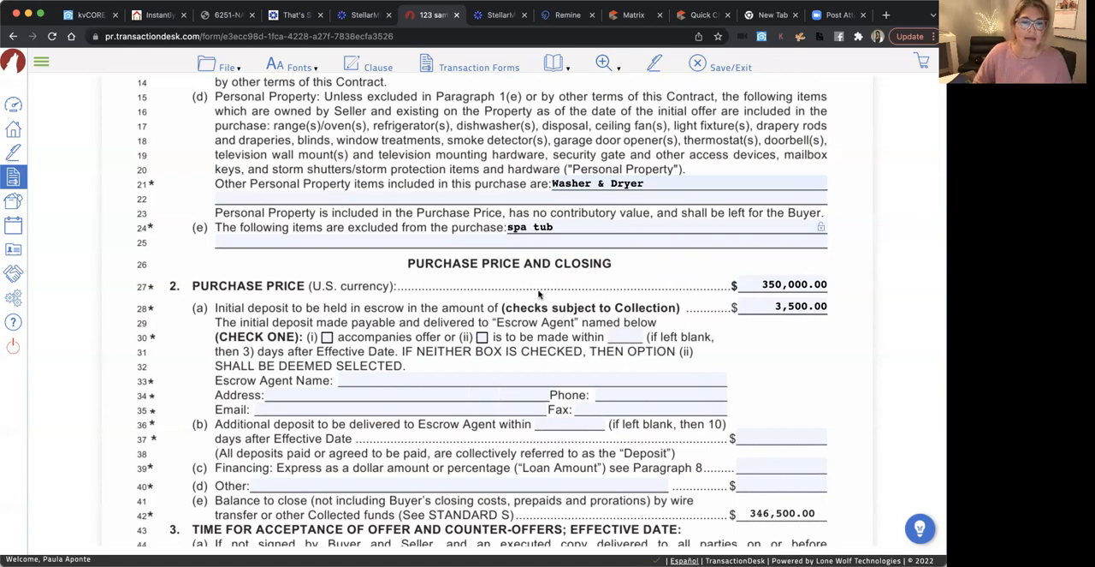
# Set the number of days for making the initial deposit to 3 on line 30
pyautogui.scroll(-3, 538, 294)
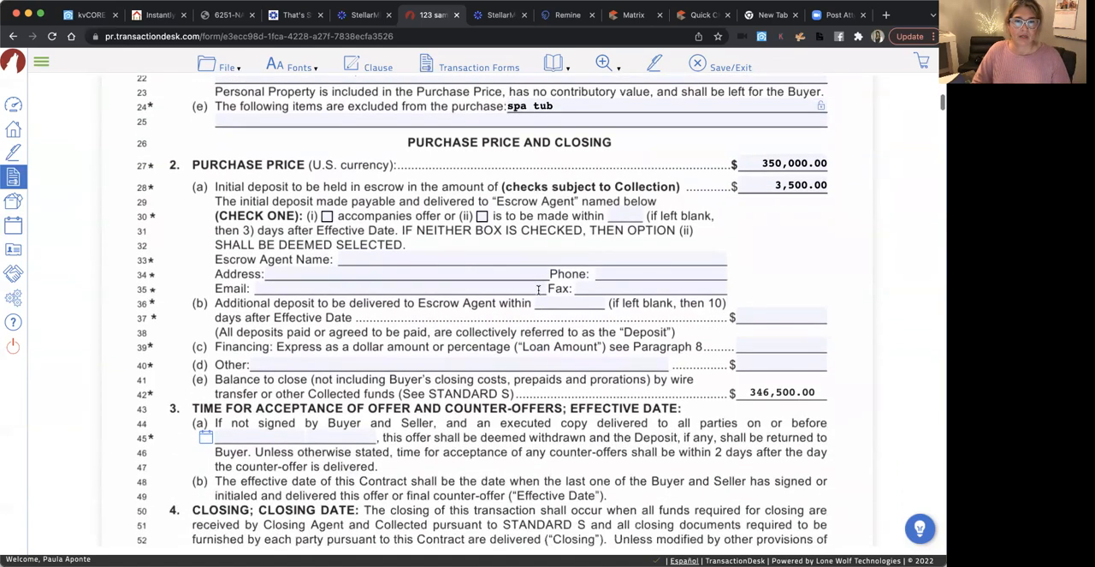
pyautogui.scroll(-1, 708, 215)
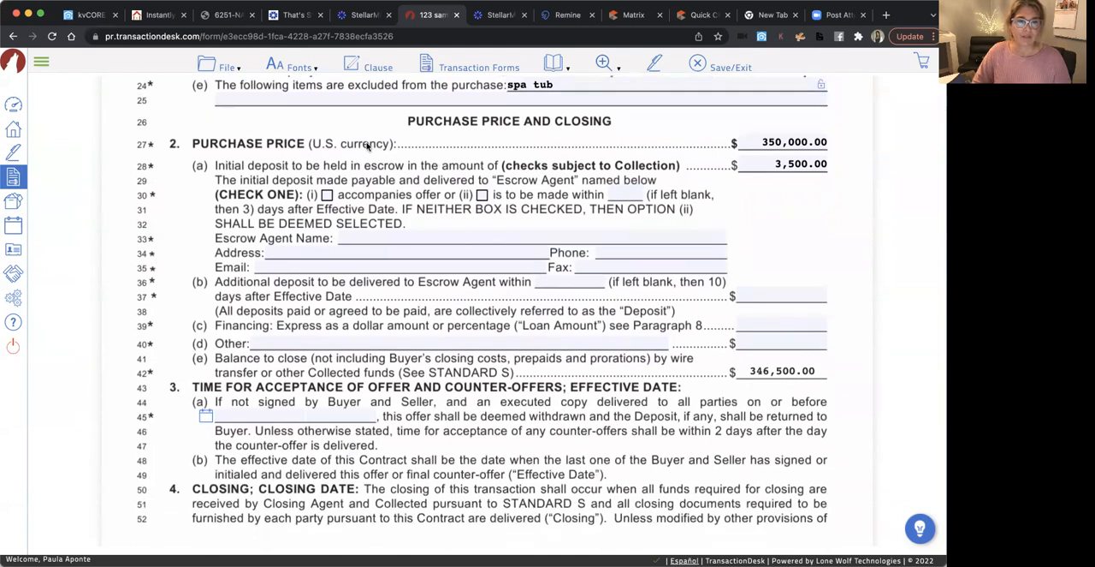
pyautogui.click(622, 194)
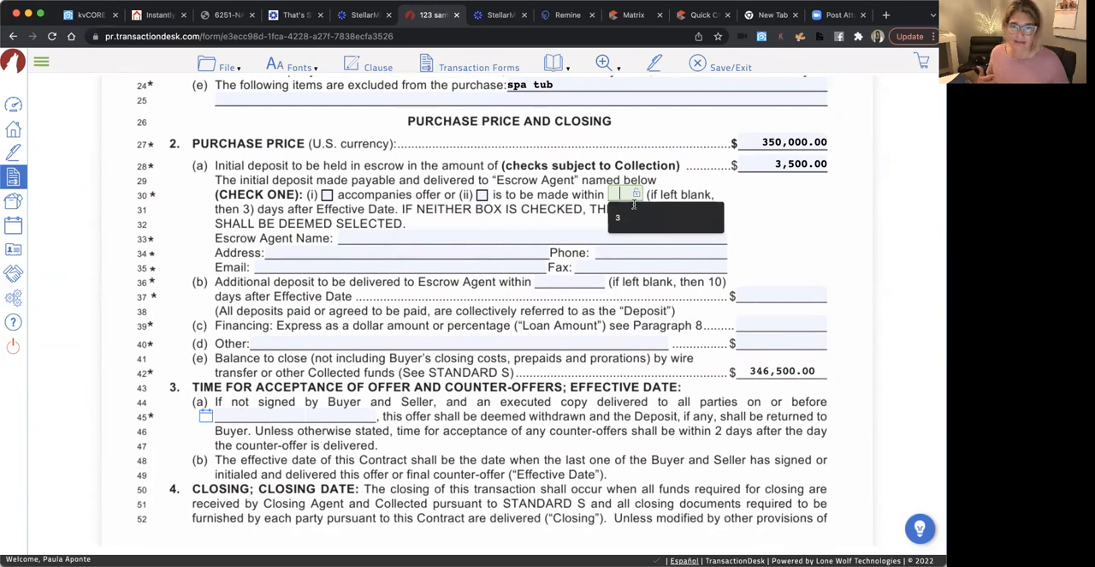
pyautogui.write('3')
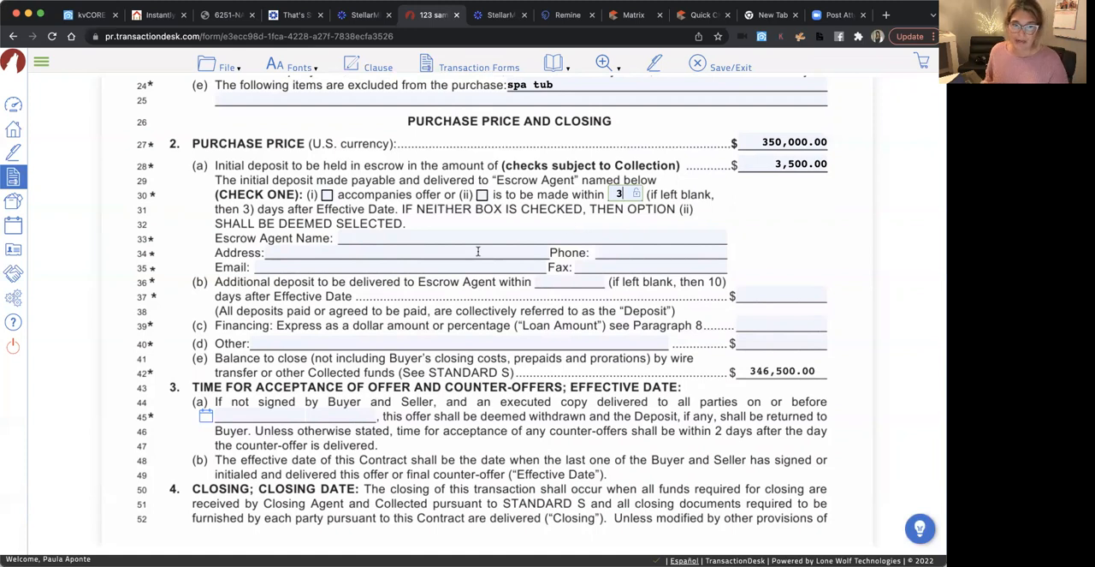
# Fill in the escrow agent name on line 33 with the saved United Title of Lakeland contact
pyautogui.click(376, 240)
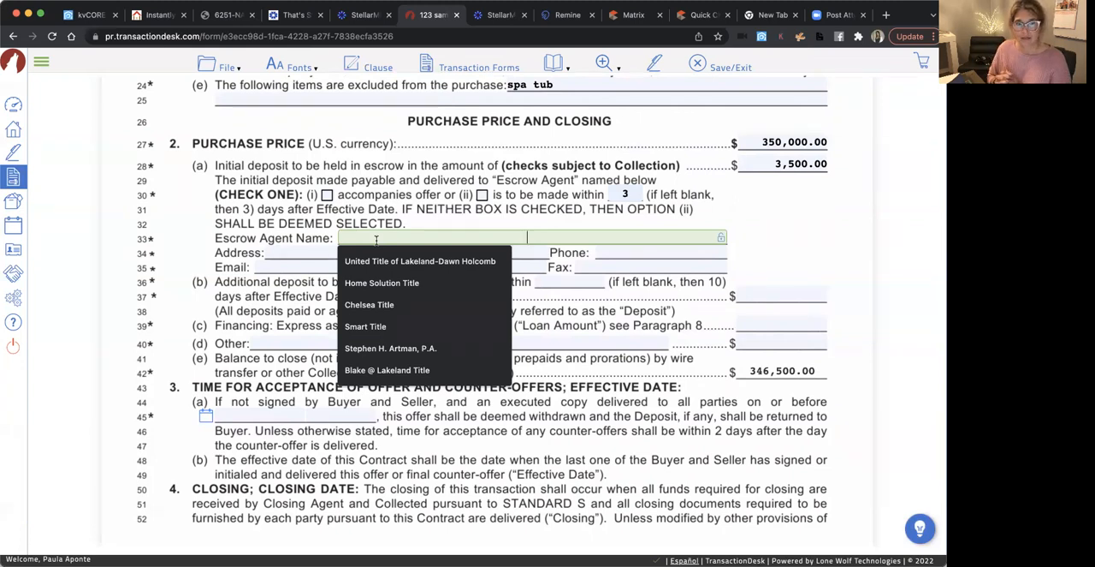
pyautogui.click(406, 193)
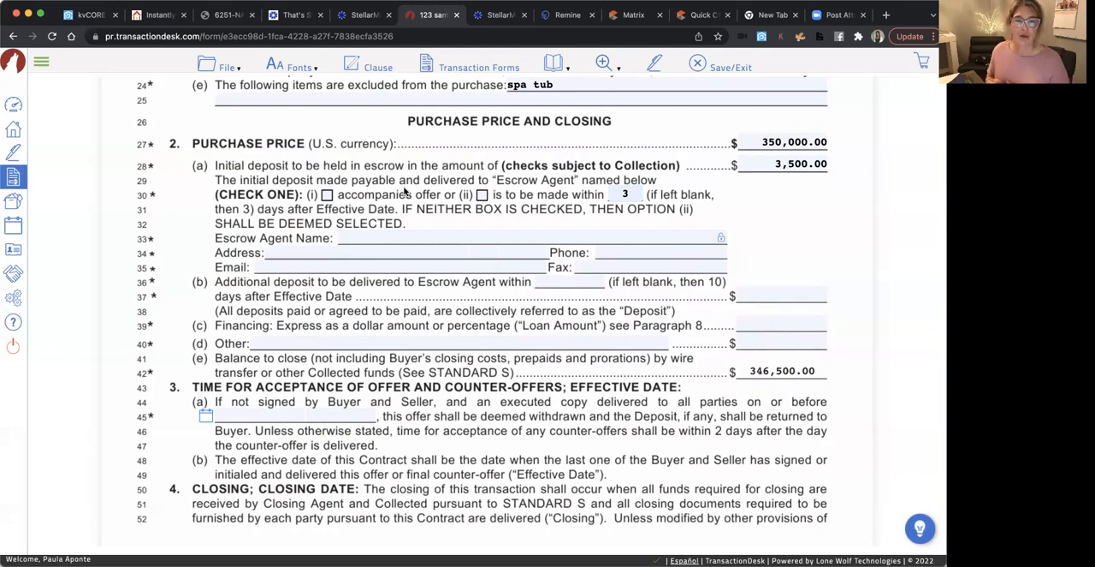
pyautogui.click(380, 240)
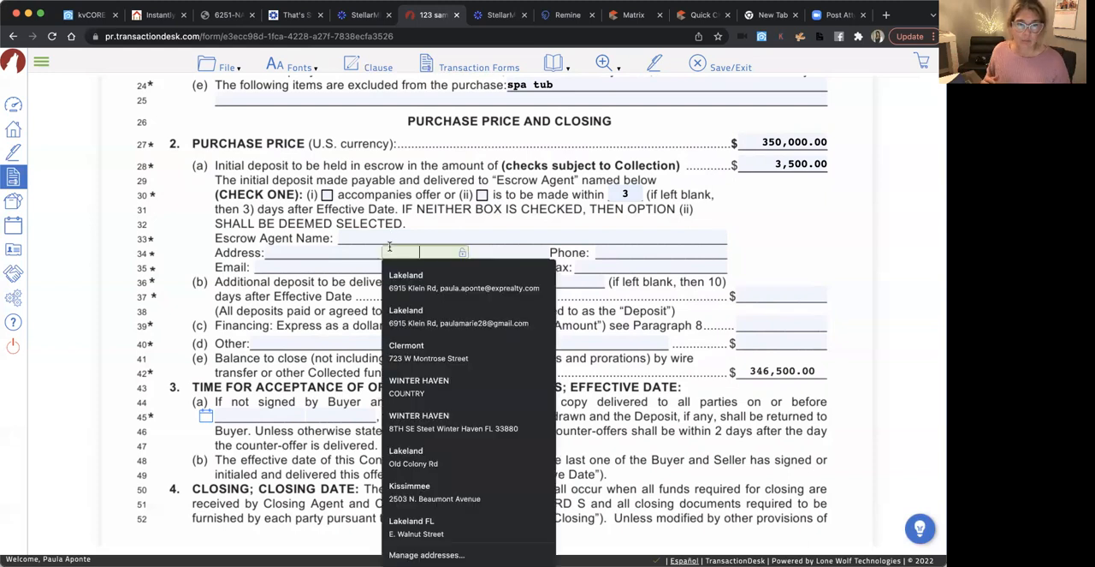
pyautogui.click(374, 259)
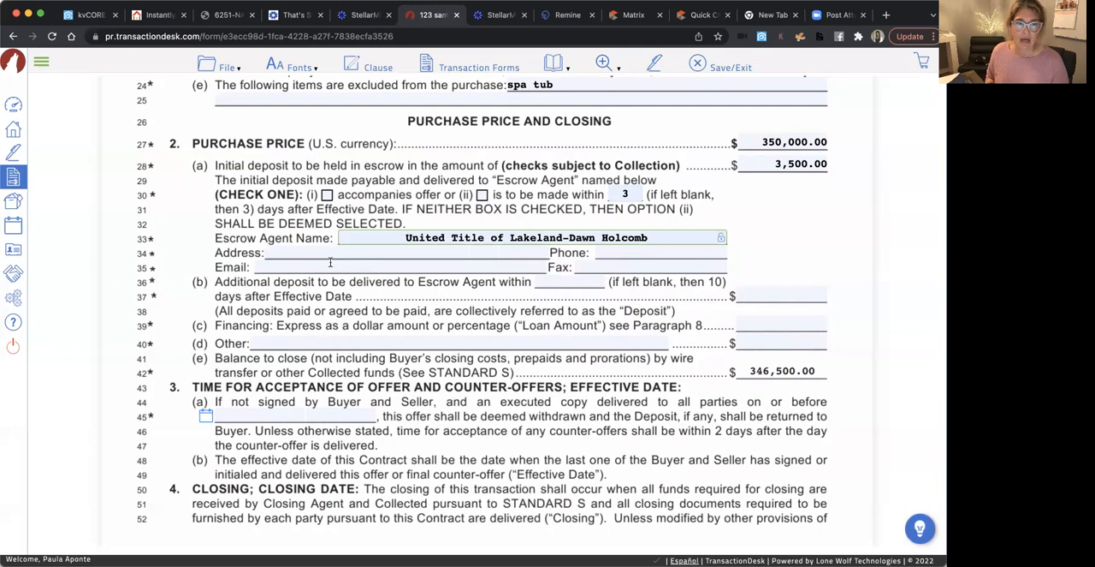
# Fill in the escrow agent's street address, city, state and ZIP code on line 34
pyautogui.click(326, 254)
pyautogui.click(342, 275)
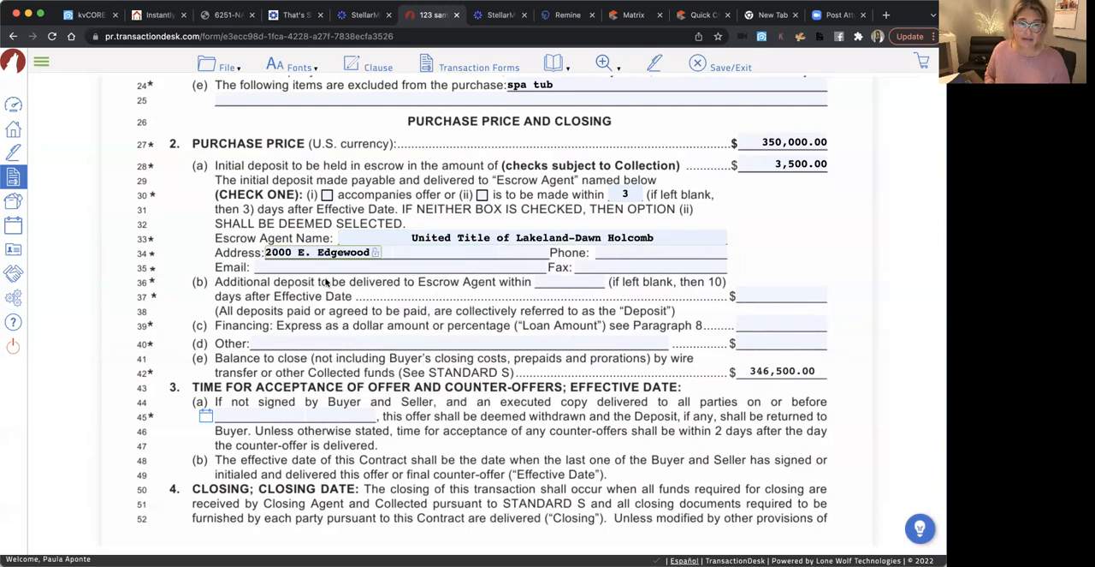
pyautogui.click(489, 255)
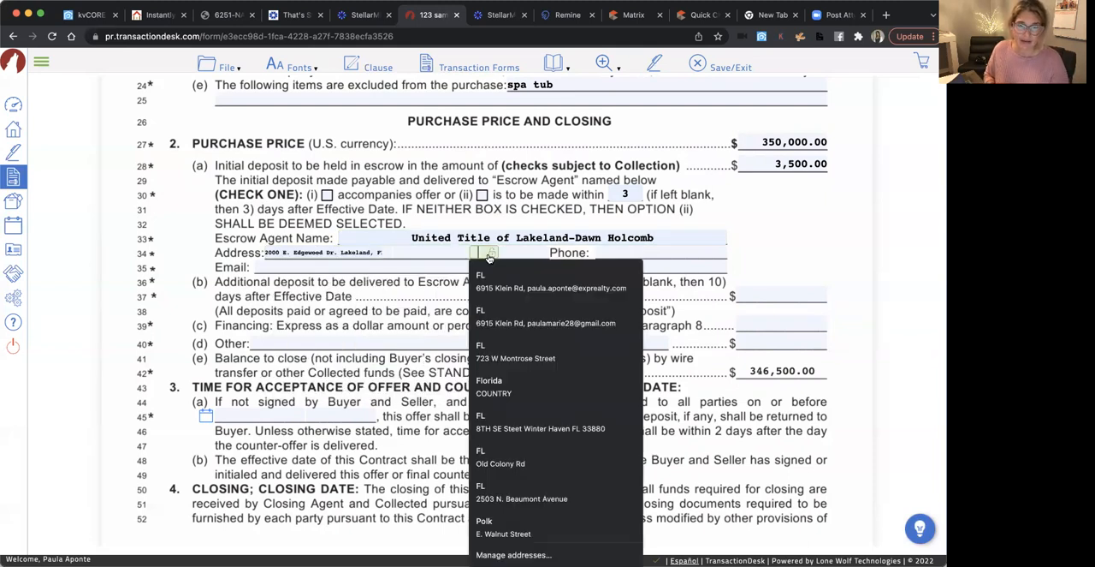
pyautogui.write('fl')
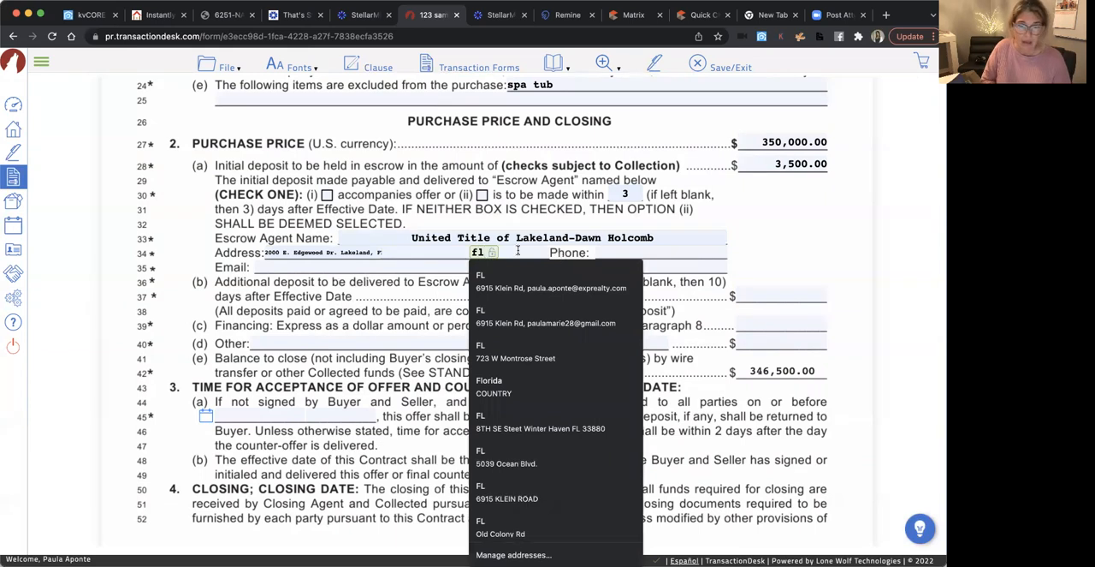
pyautogui.click(518, 251)
pyautogui.write('33803')
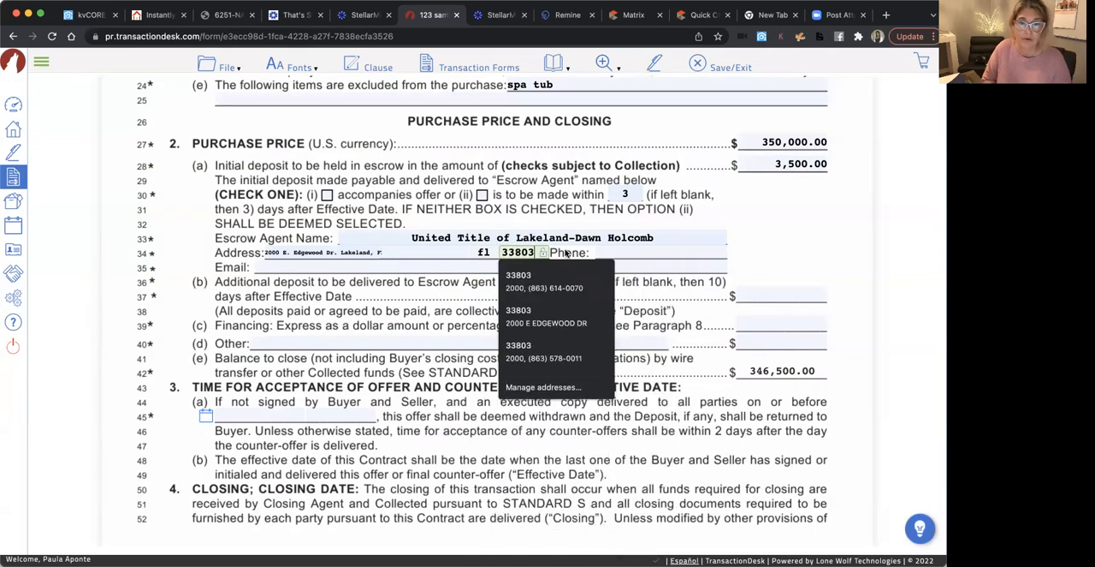
pyautogui.click(616, 250)
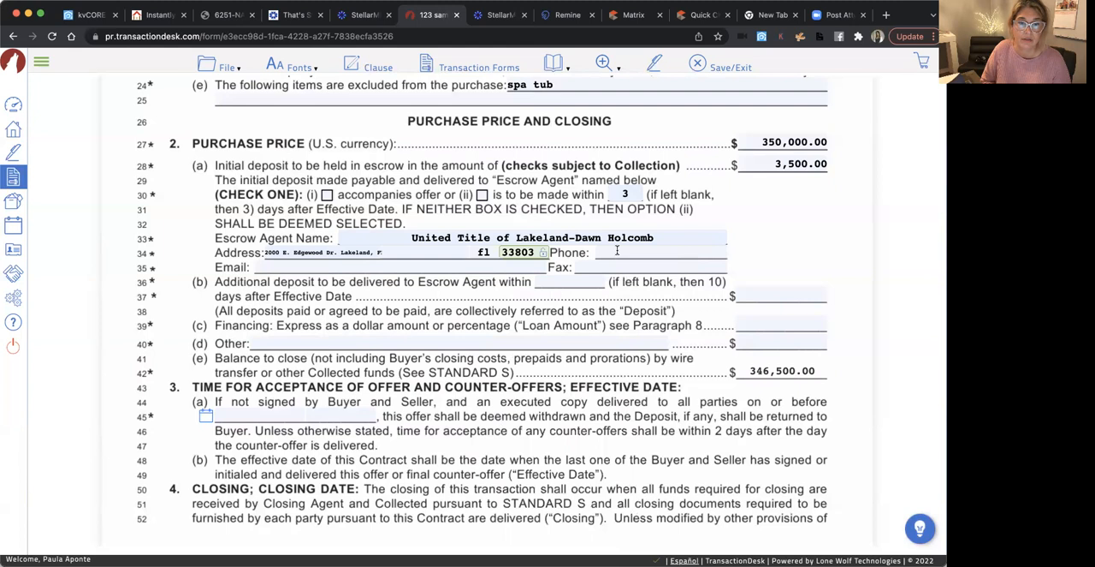
pyautogui.click(392, 249)
pyautogui.click(367, 252)
pyautogui.click(387, 252)
pyautogui.write('lakeland')
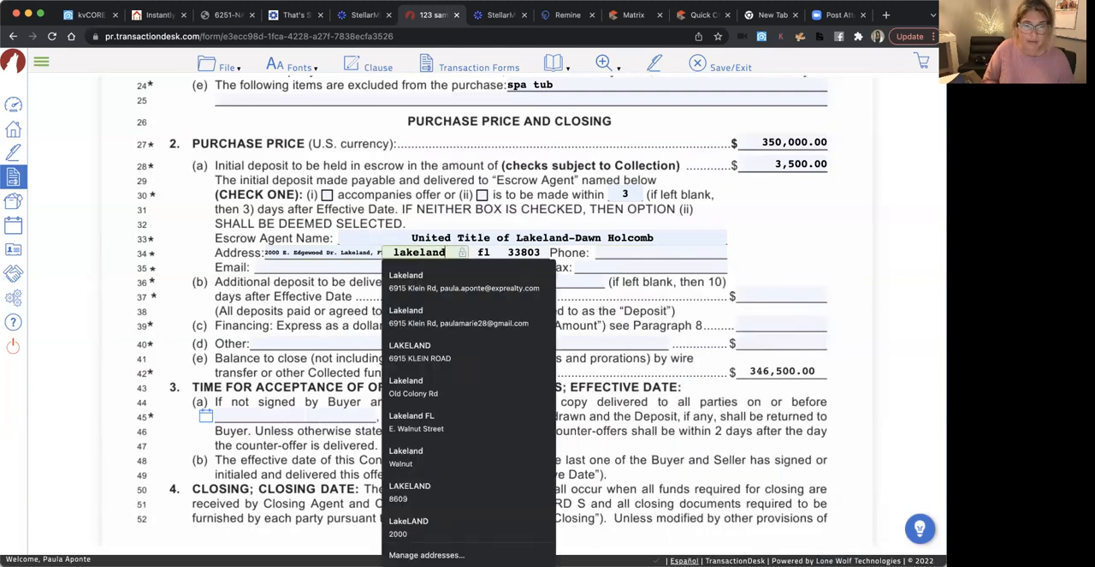
# Trim the duplicated city and state from the escrow agent's street address, leaving only the street
pyautogui.click(350, 253)
pyautogui.write(', FL')
pyautogui.press('BackSpace')
pyautogui.press('BackSpace')
pyautogui.press('BackSpace')
pyautogui.press('BackSpace')
pyautogui.press('BackSpace')
pyautogui.press('BackSpace')
pyautogui.press('BackSpace')
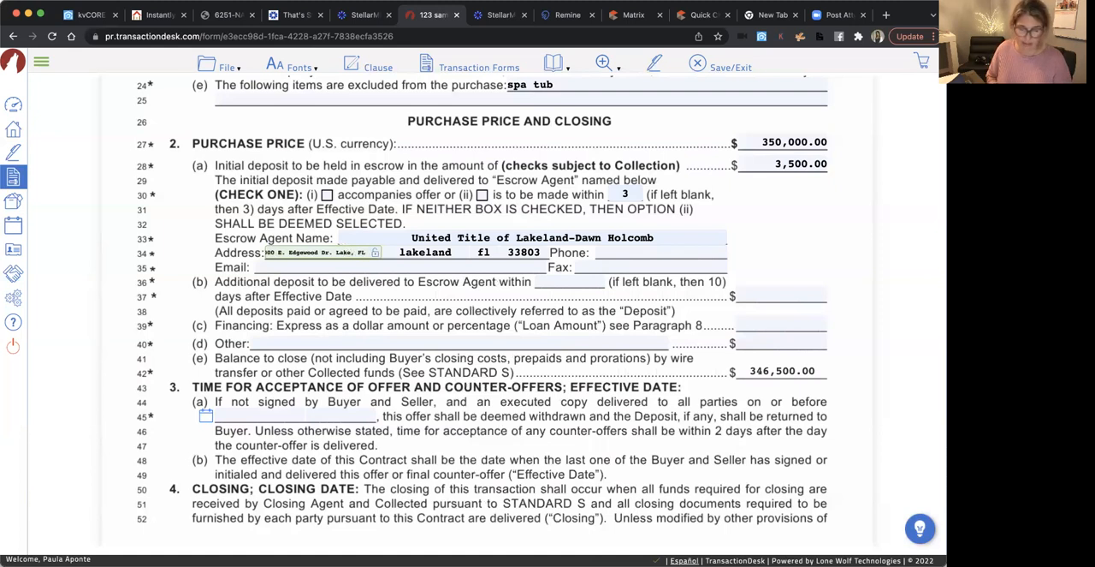
pyautogui.press('Right')
pyautogui.press('Right')
pyautogui.press('Right')
pyautogui.press('Right')
pyautogui.press('Right')
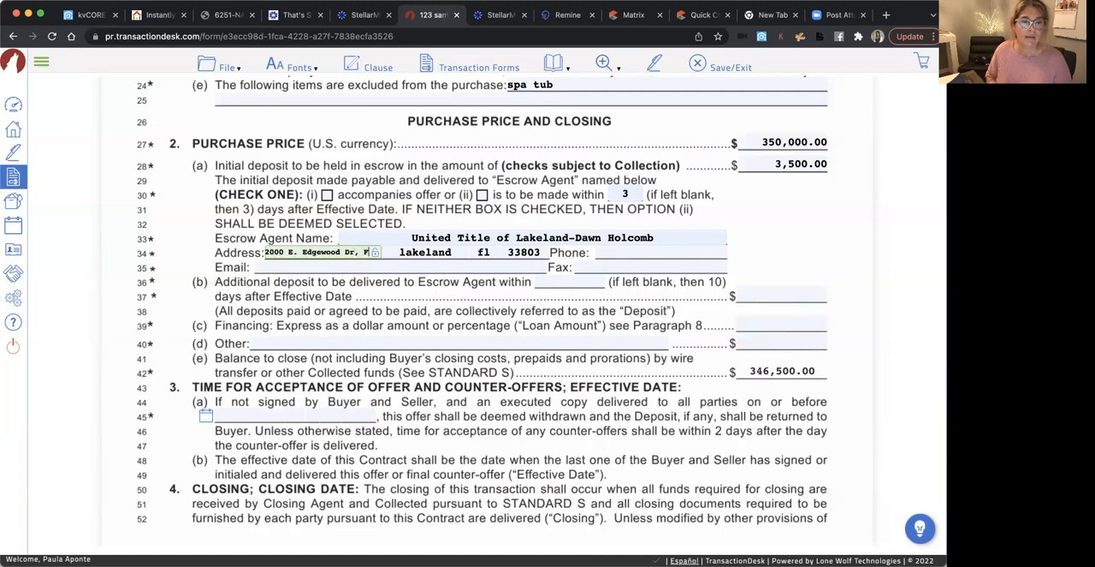
pyautogui.press('BackSpace')
pyautogui.press('BackSpace')
pyautogui.press('BackSpace')
pyautogui.press('BackSpace')
pyautogui.press('BackSpace')
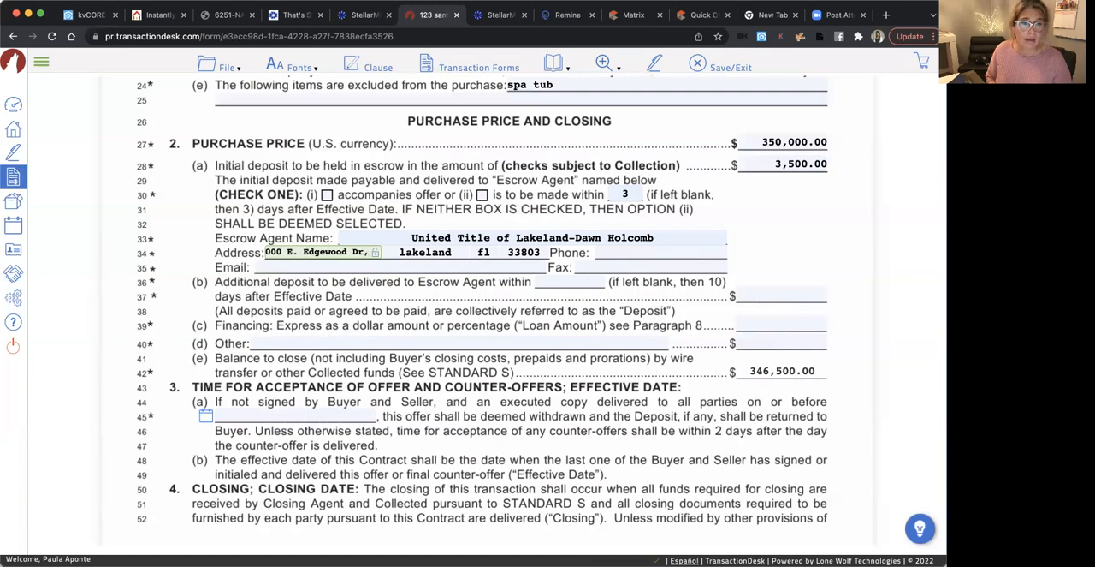
pyautogui.click(334, 346)
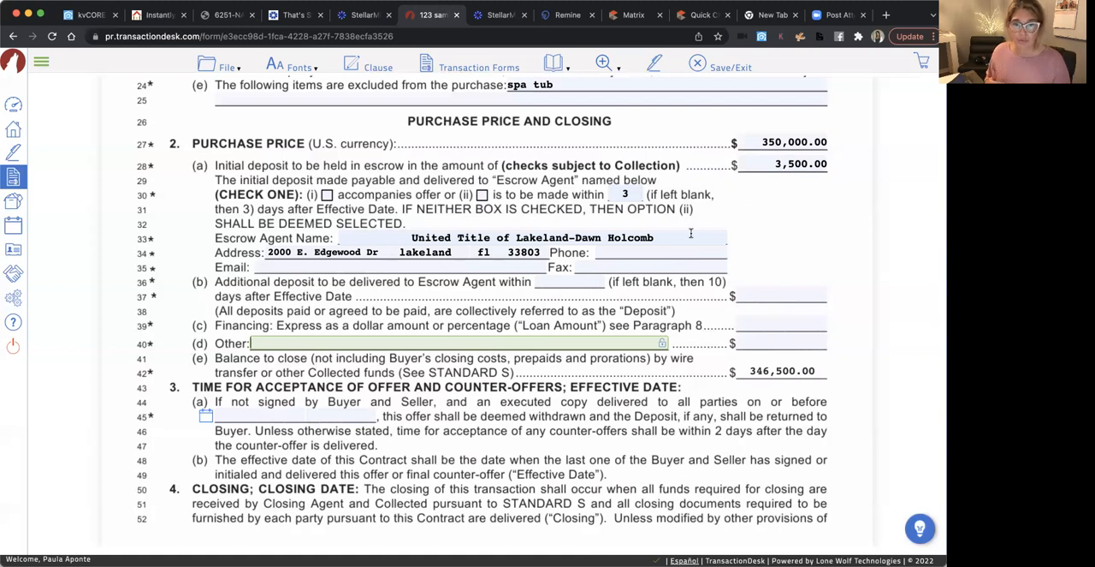
# Fill in the escrow agent's phone number and e-mail from the saved title company entry
pyautogui.click(625, 255)
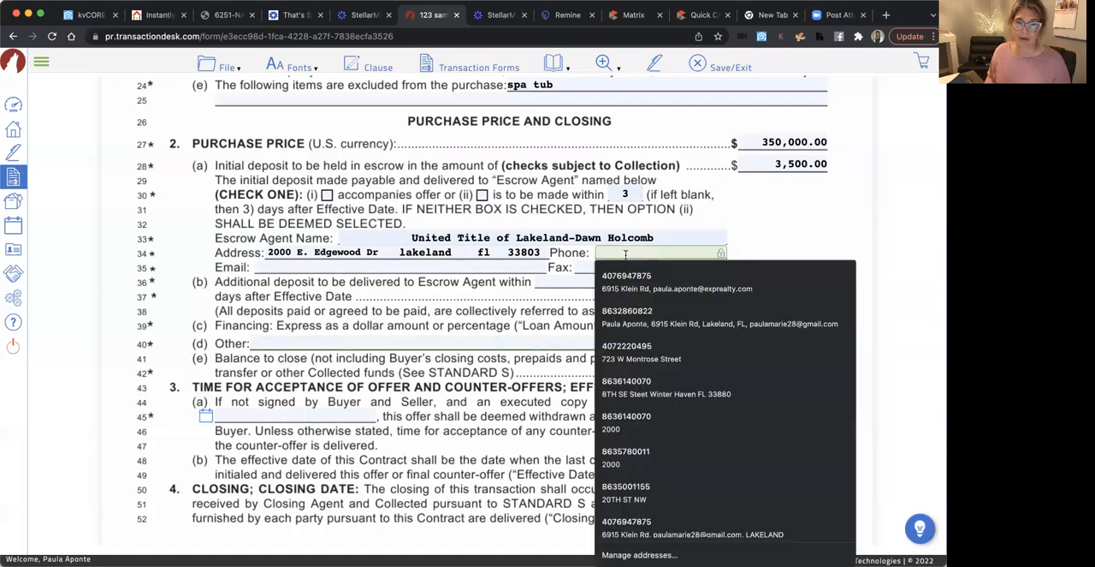
pyautogui.click(612, 431)
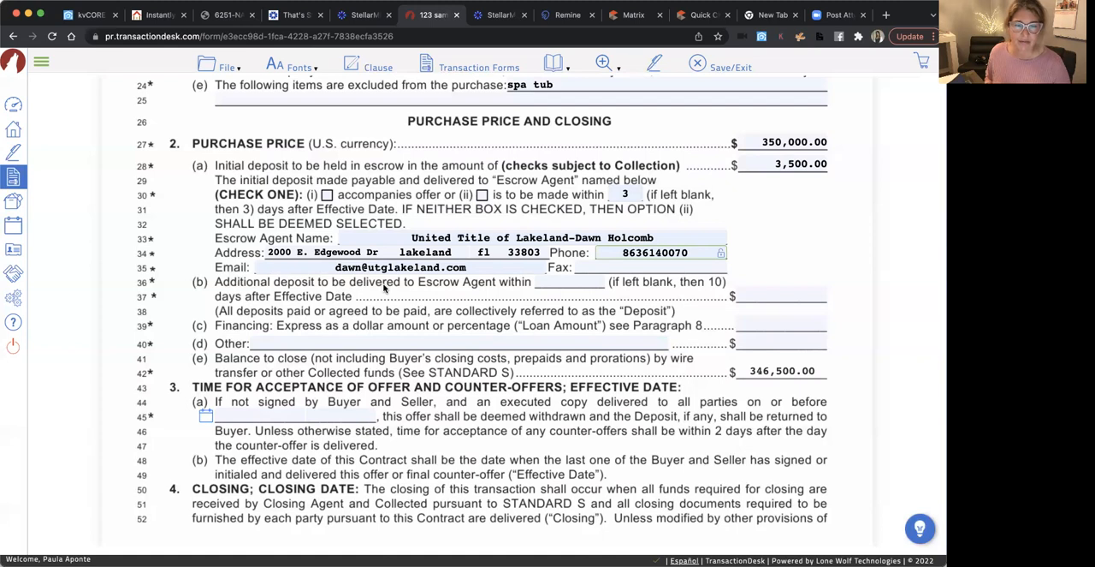
# Set the financing loan amount to 95% in paragraph 2(c) on line 39
pyautogui.scroll(-1, 507, 336)
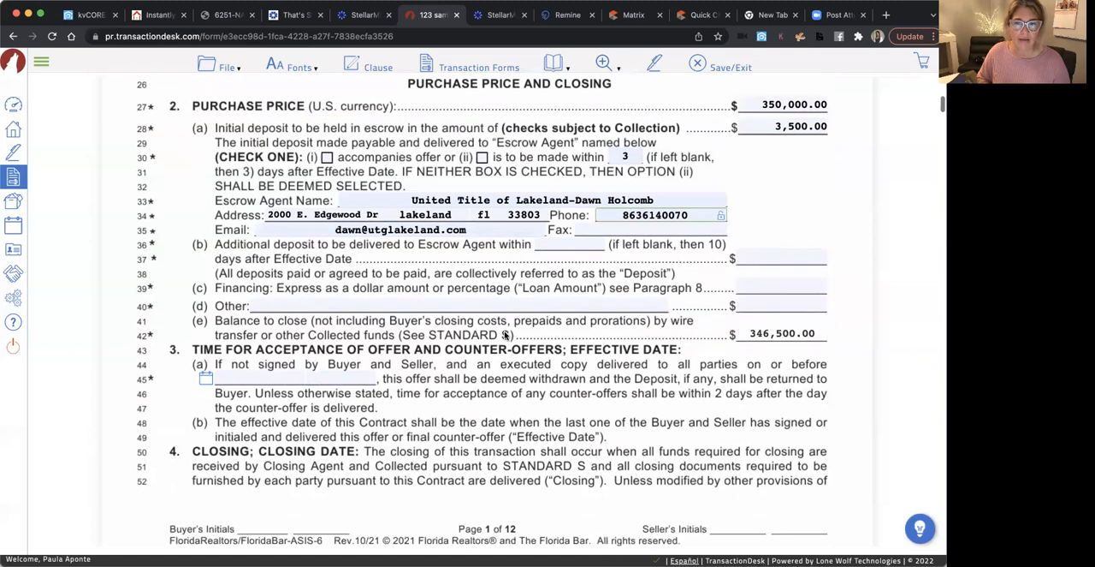
pyautogui.scroll(1, 506, 336)
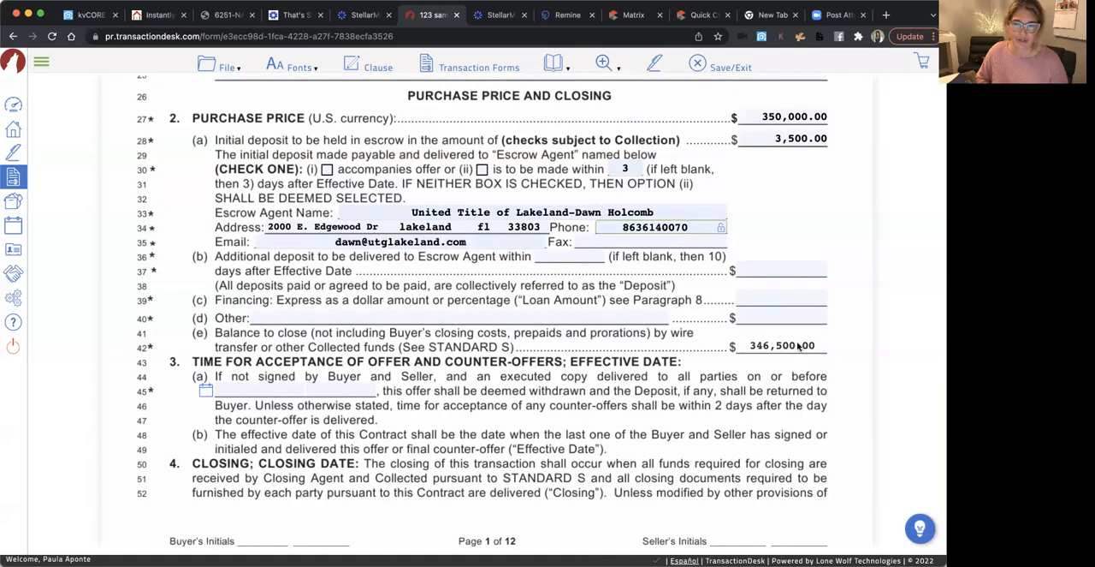
pyautogui.scroll(1, 736, 389)
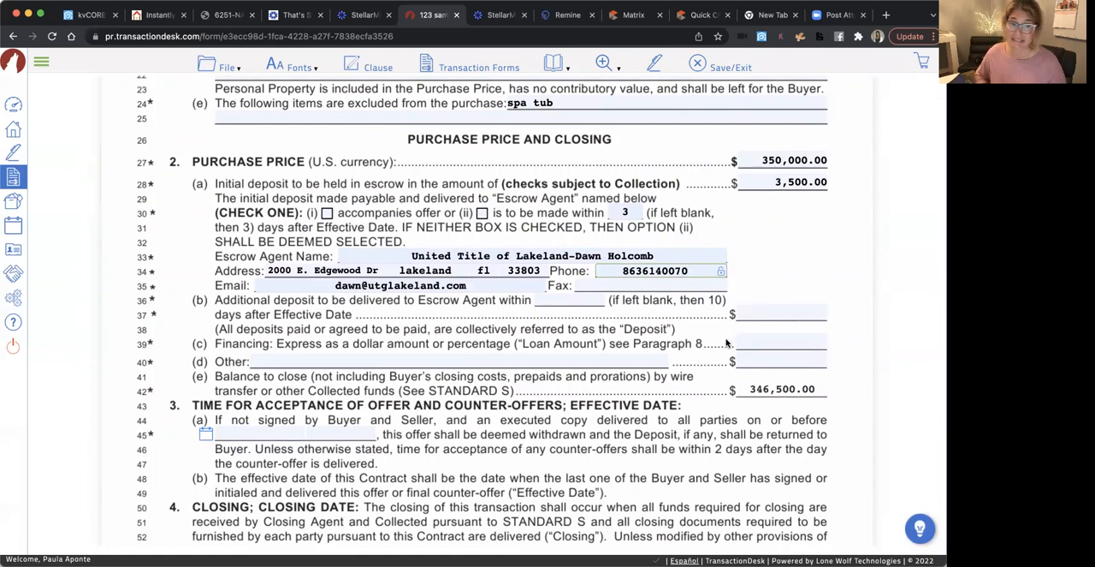
pyautogui.click(789, 341)
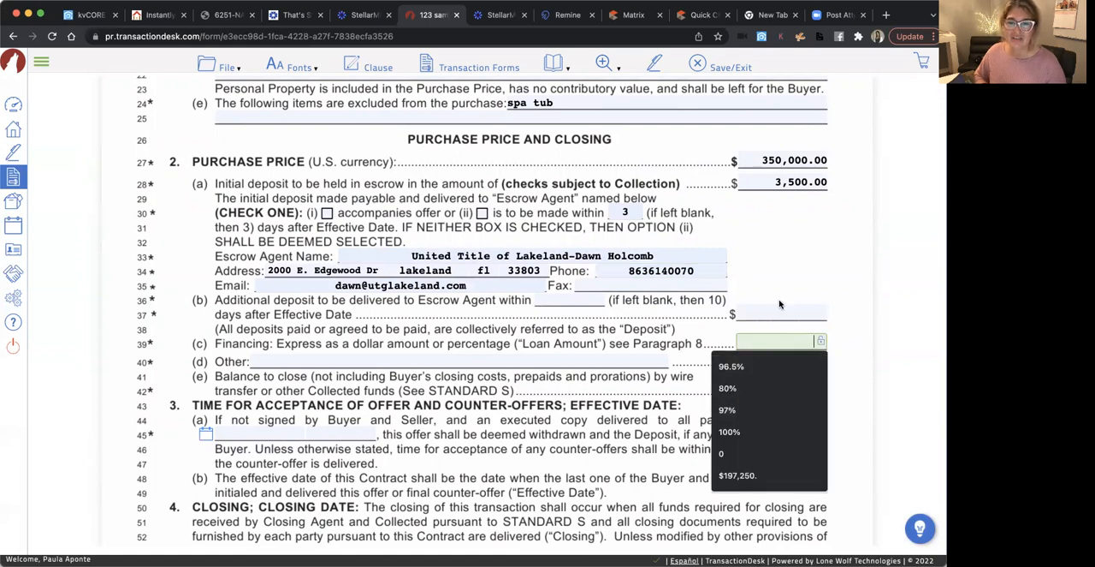
pyautogui.click(765, 218)
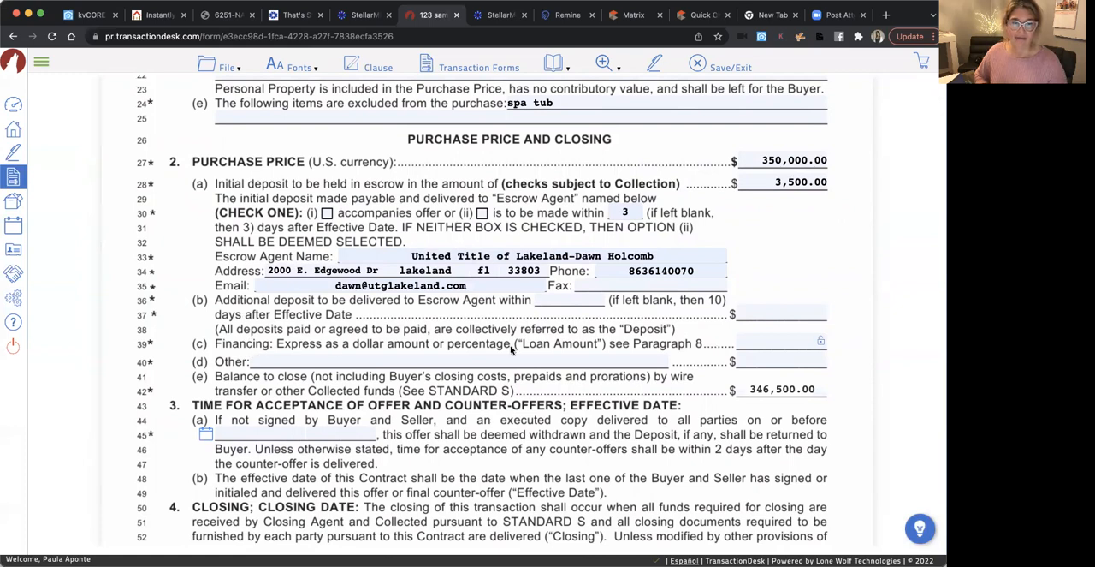
pyautogui.click(787, 342)
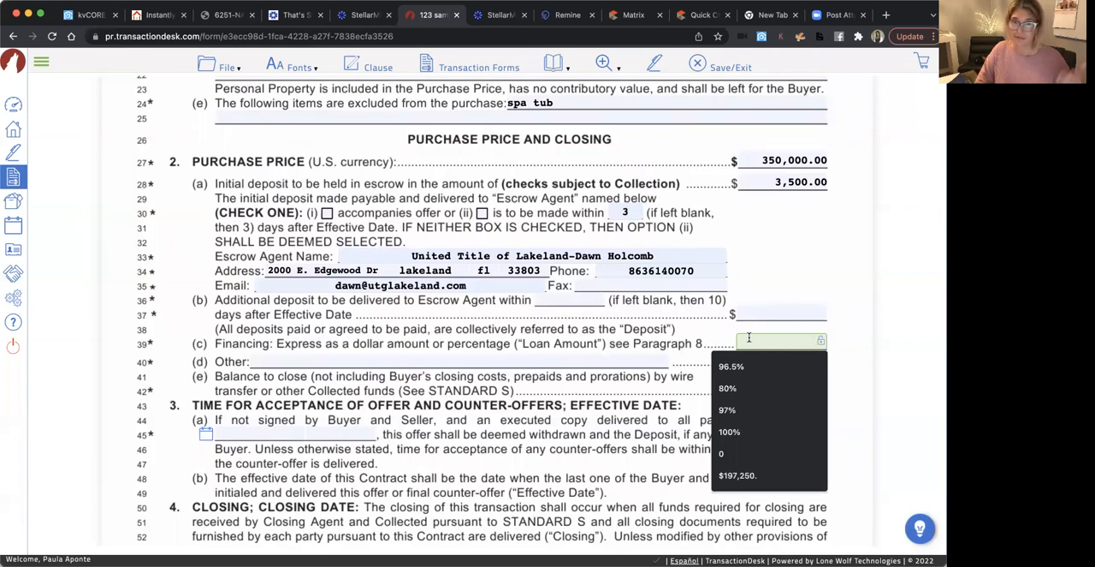
pyautogui.write('9')
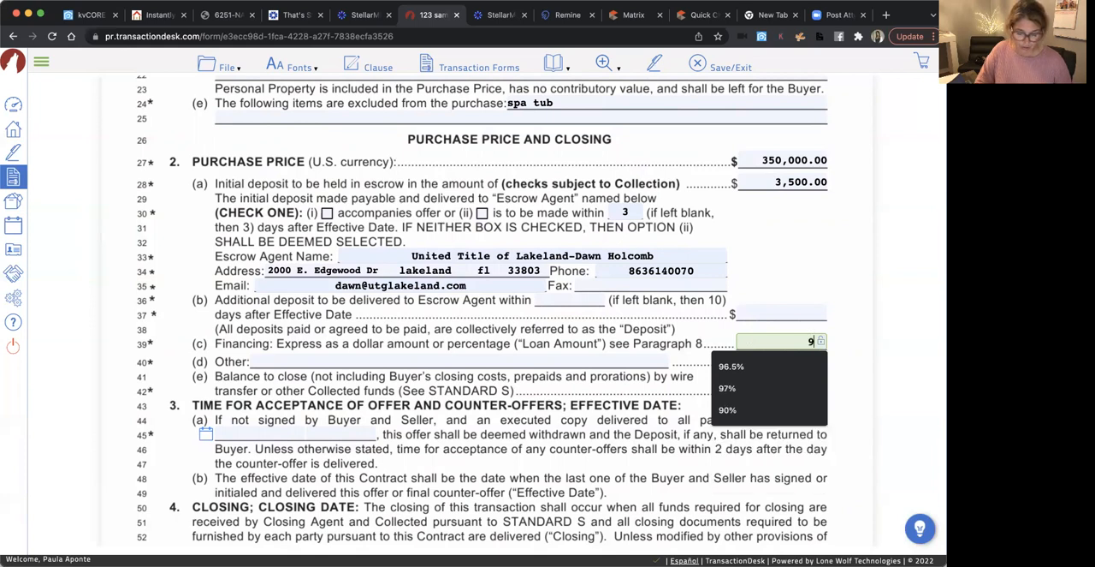
pyautogui.write('5%')
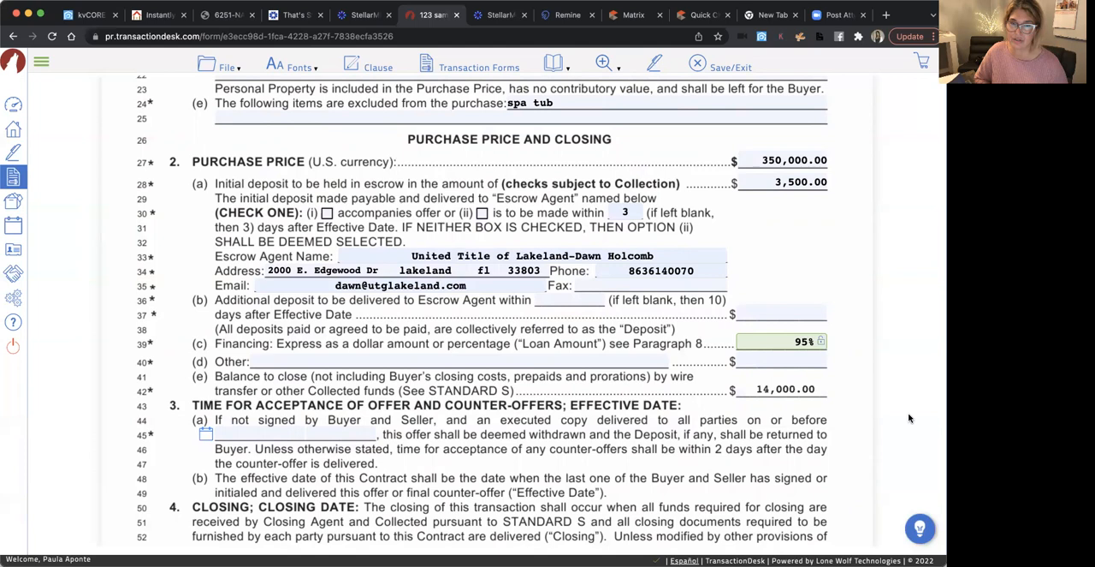
pyautogui.click(779, 466)
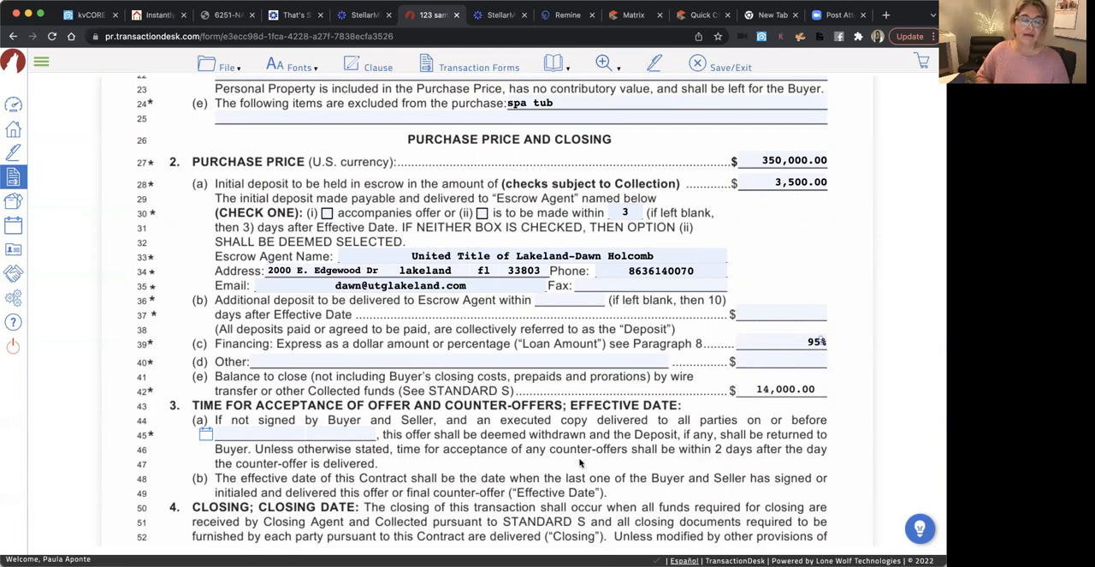
pyautogui.scroll(-1, 579, 464)
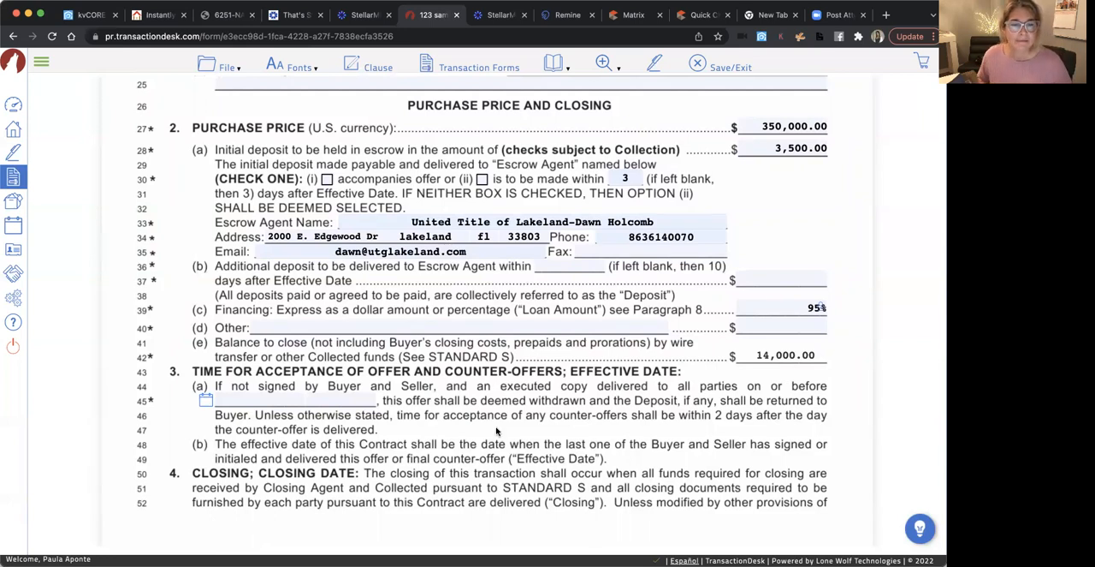
# Set the offer acceptance deadline in paragraph 3(a) on line 45 to 1/4/2022
pyautogui.scroll(-2, 429, 439)
pyautogui.scroll(-5, 429, 439)
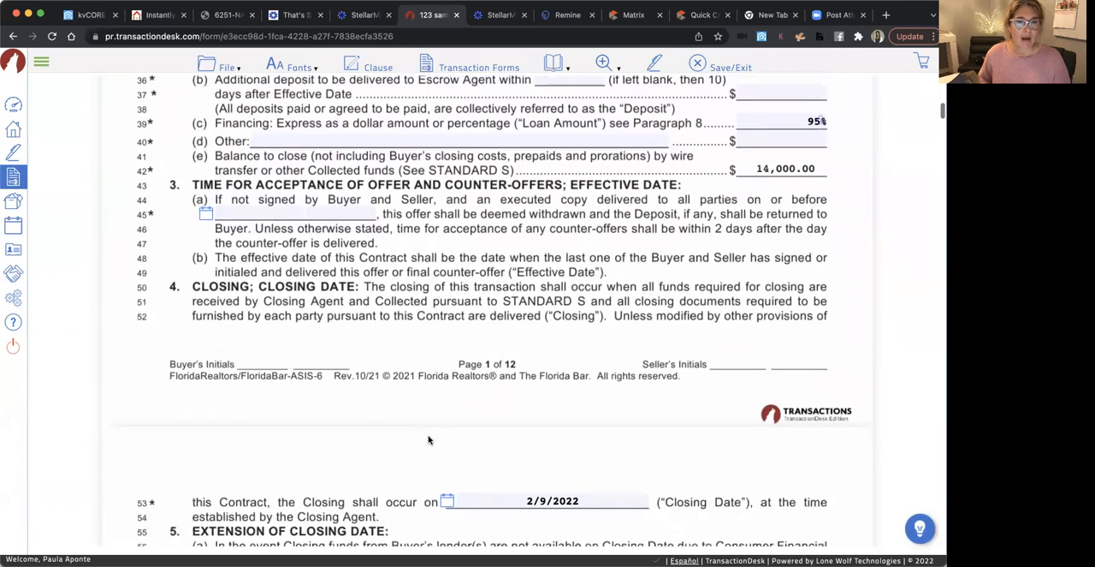
pyautogui.scroll(3, 434, 260)
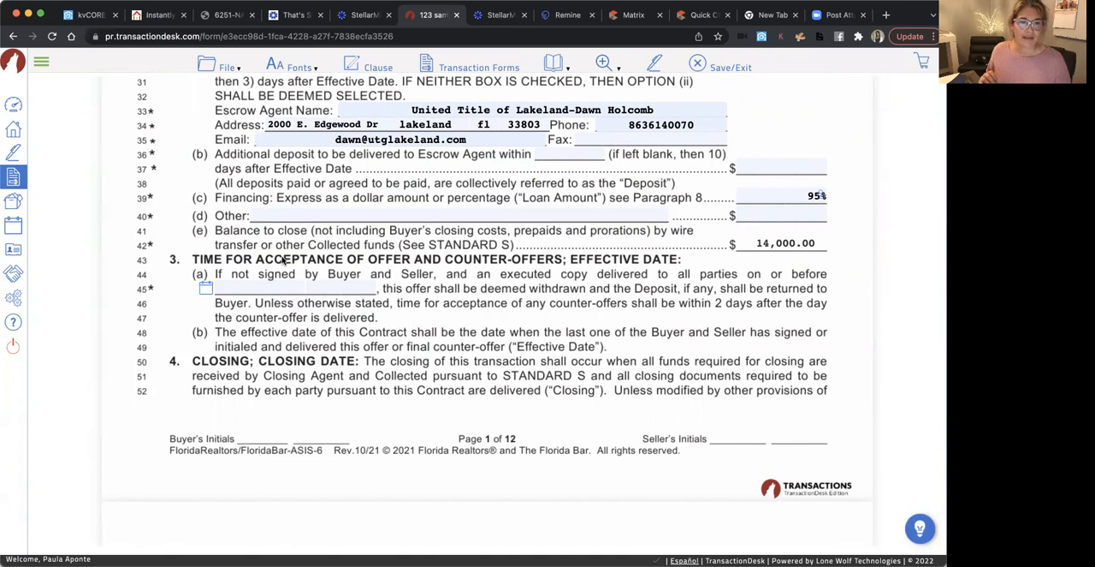
pyautogui.scroll(-1, 428, 284)
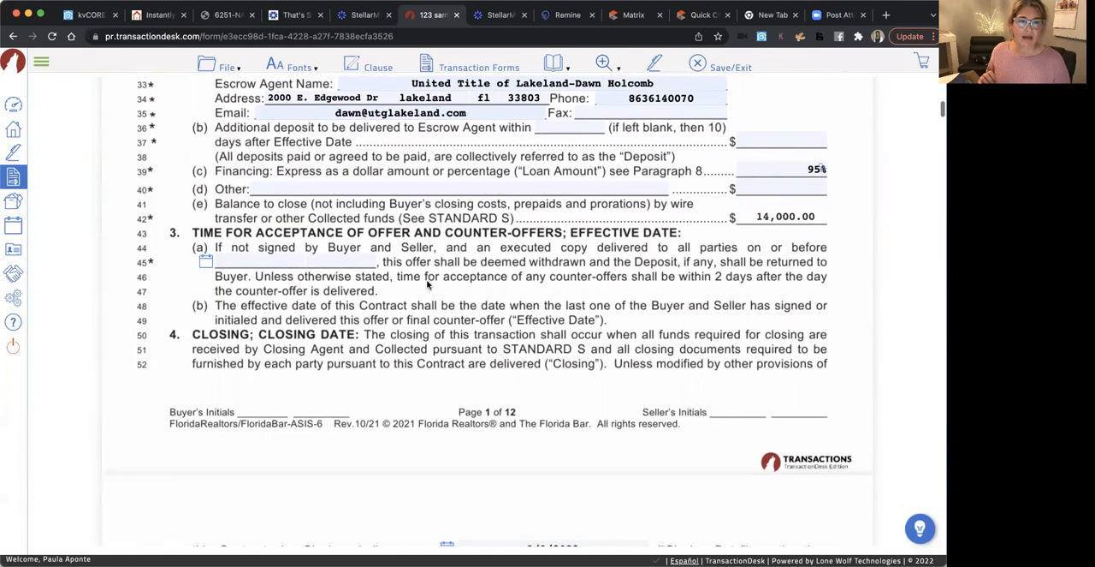
pyautogui.click(210, 264)
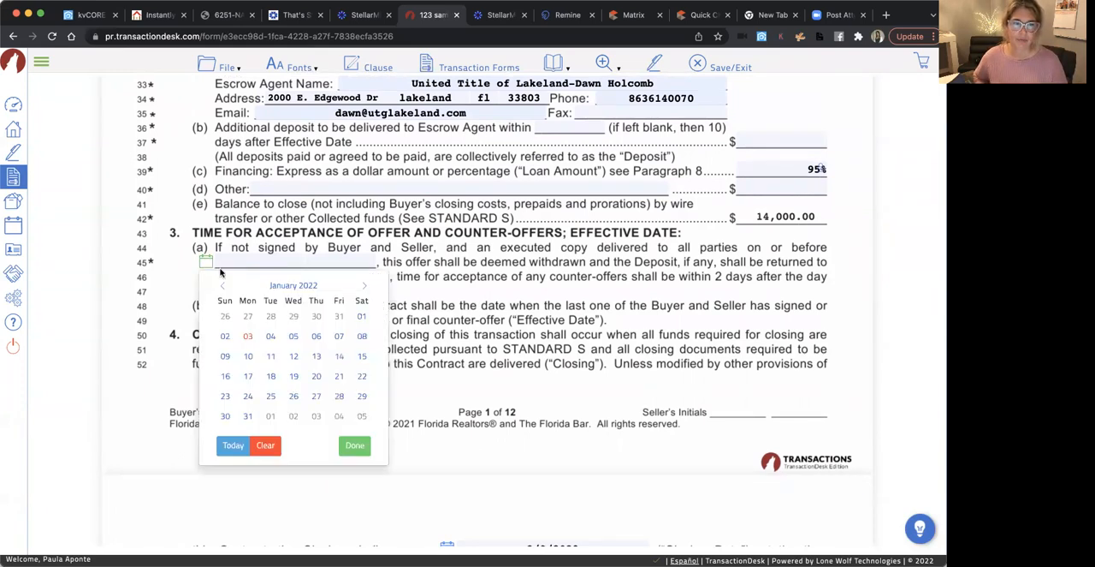
pyautogui.click(271, 336)
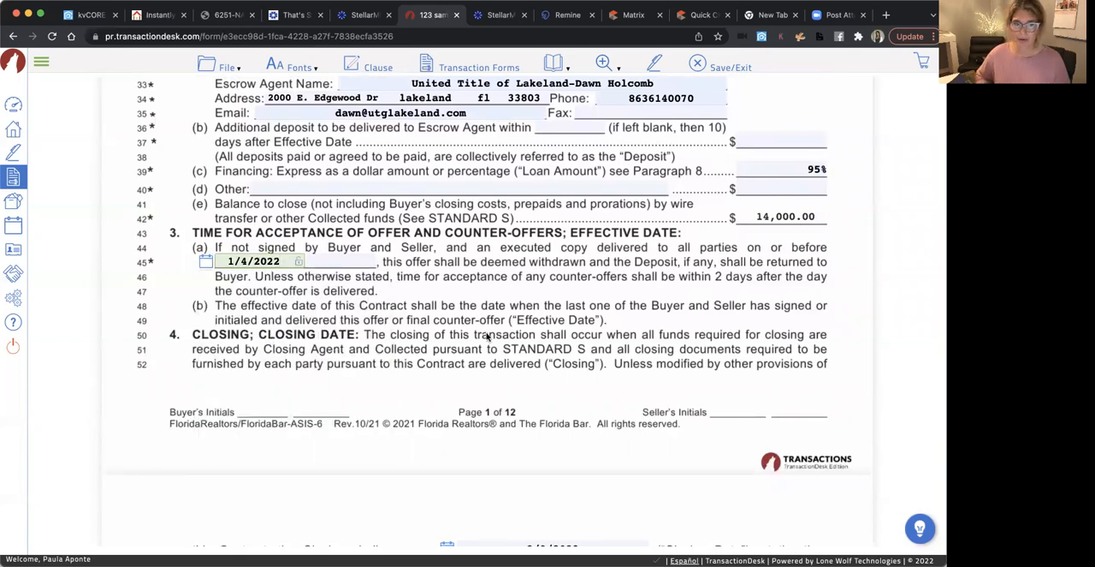
# Mark in paragraph 7 Assignability that the buyer may not assign this contract
pyautogui.scroll(-5, 486, 336)
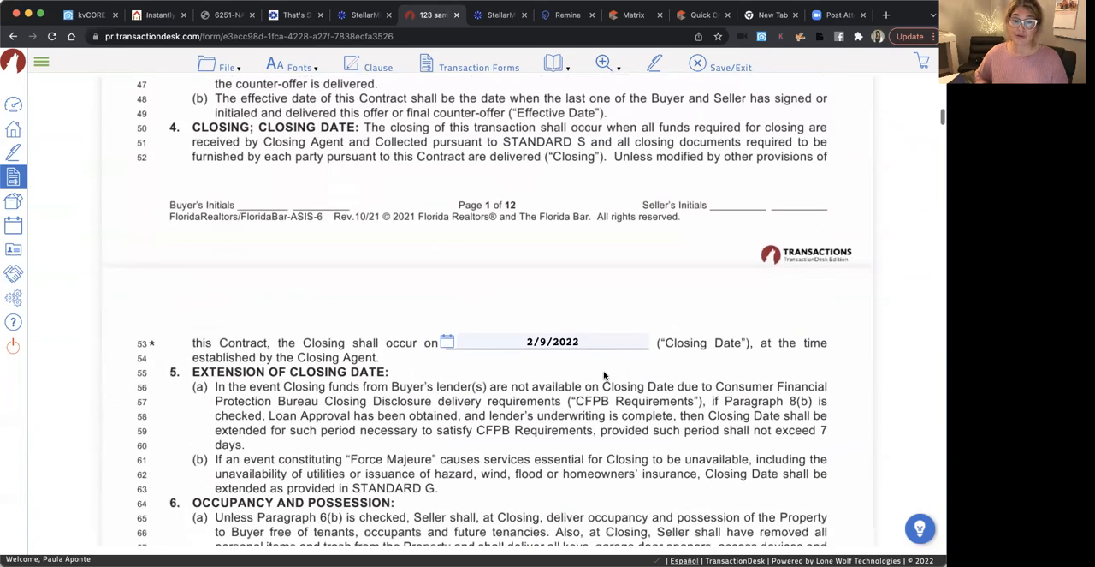
pyautogui.scroll(-1, 575, 356)
pyautogui.scroll(-1, 548, 348)
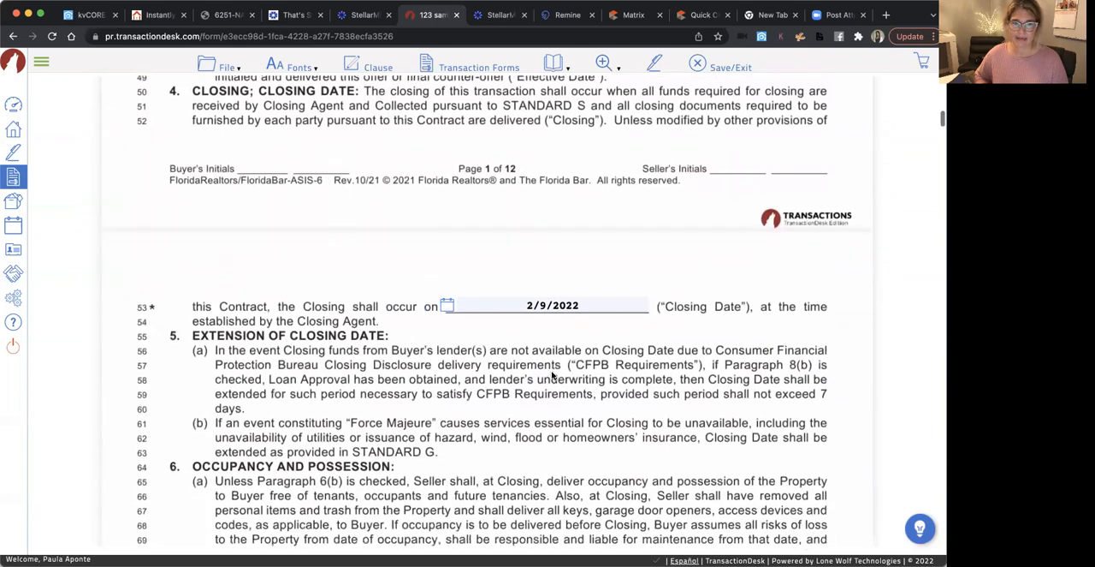
pyautogui.scroll(-5, 552, 374)
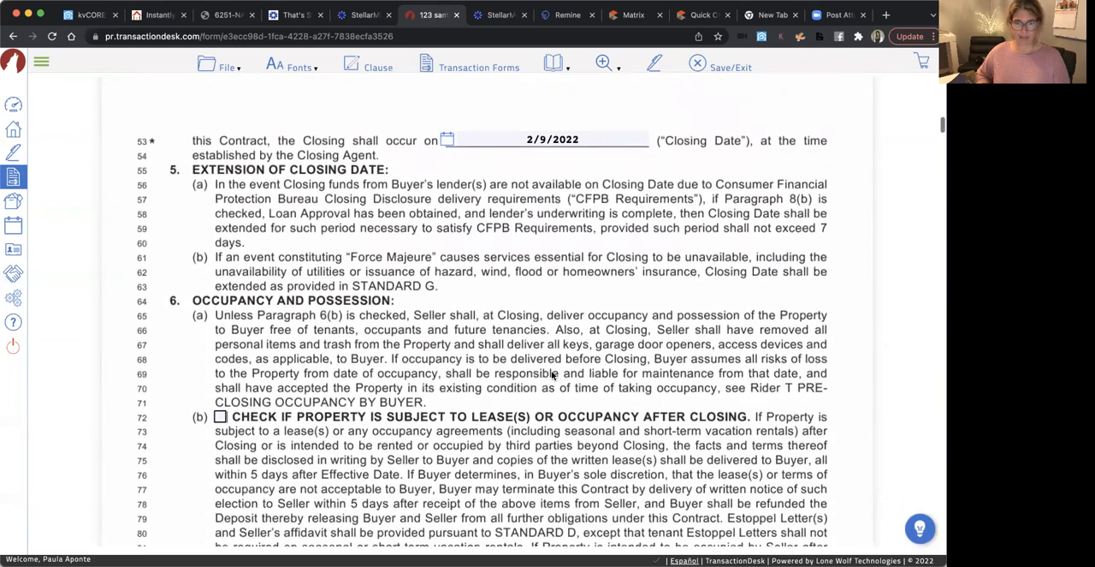
pyautogui.scroll(-3, 552, 374)
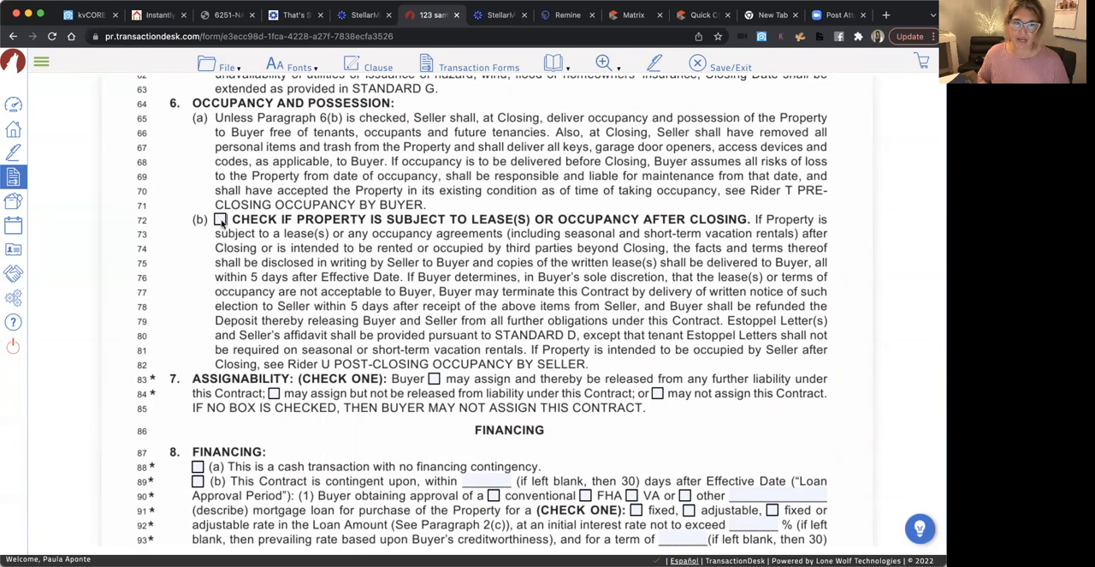
pyautogui.scroll(-3, 500, 316)
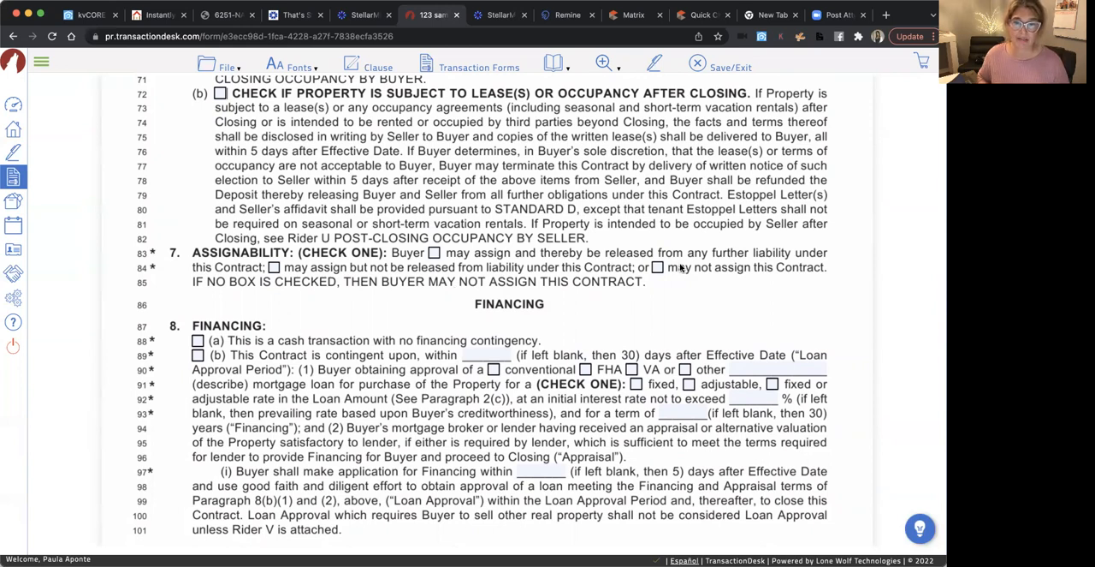
pyautogui.click(657, 267)
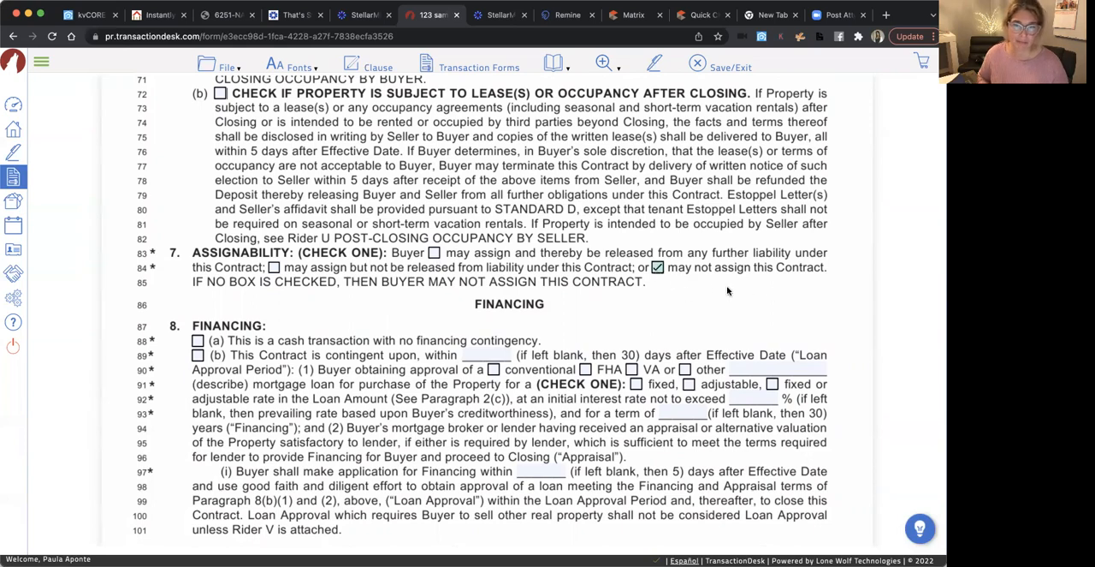
# Make the contract contingent on financing under paragraph 8(b) and choose a conventional loan as the mortgage type
pyautogui.scroll(-3, 332, 324)
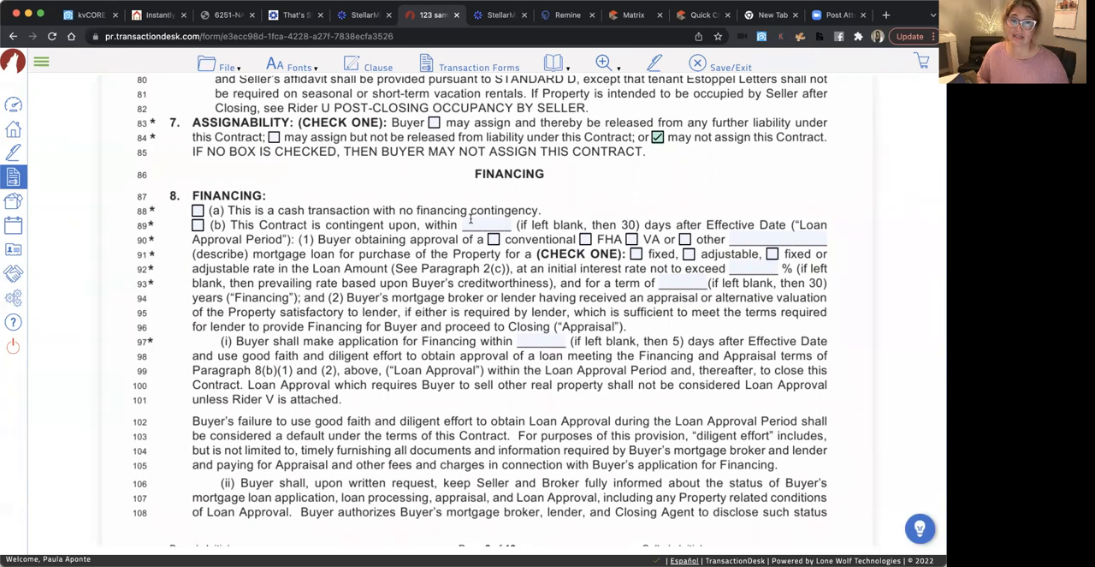
pyautogui.click(198, 225)
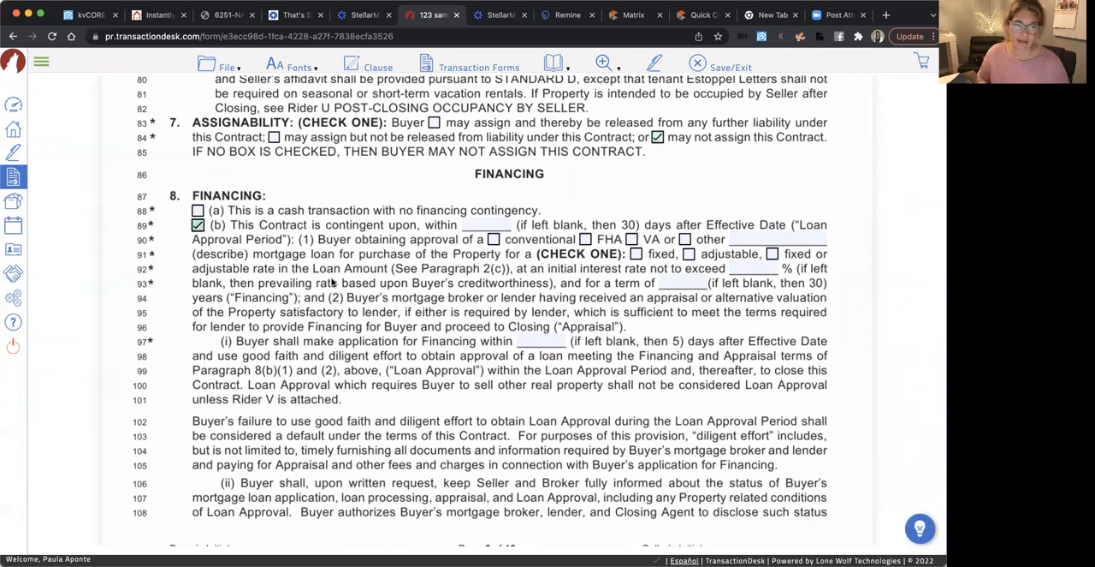
pyautogui.click(494, 239)
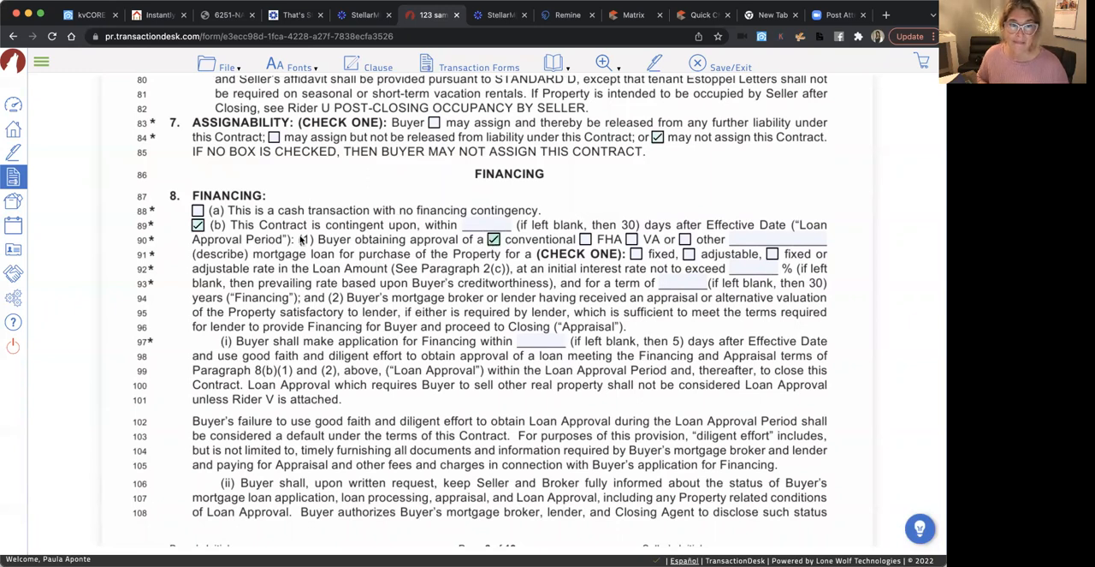
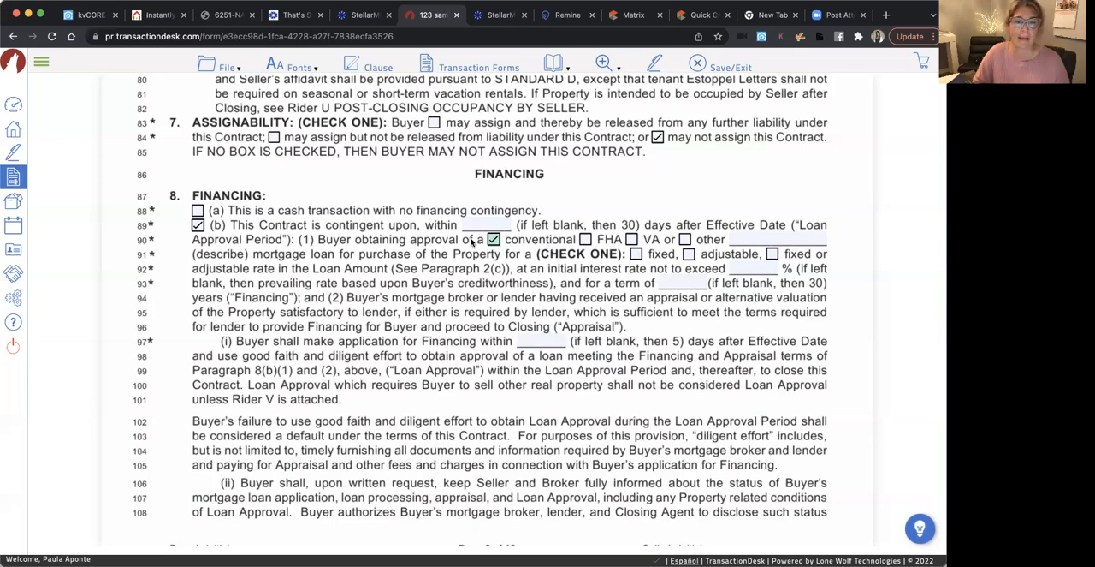
# Review the loan approval conditions in paragraph 8, the seller and buyer closing costs in paragraph 9, and the title evidence terms
pyautogui.scroll(-8, 481, 306)
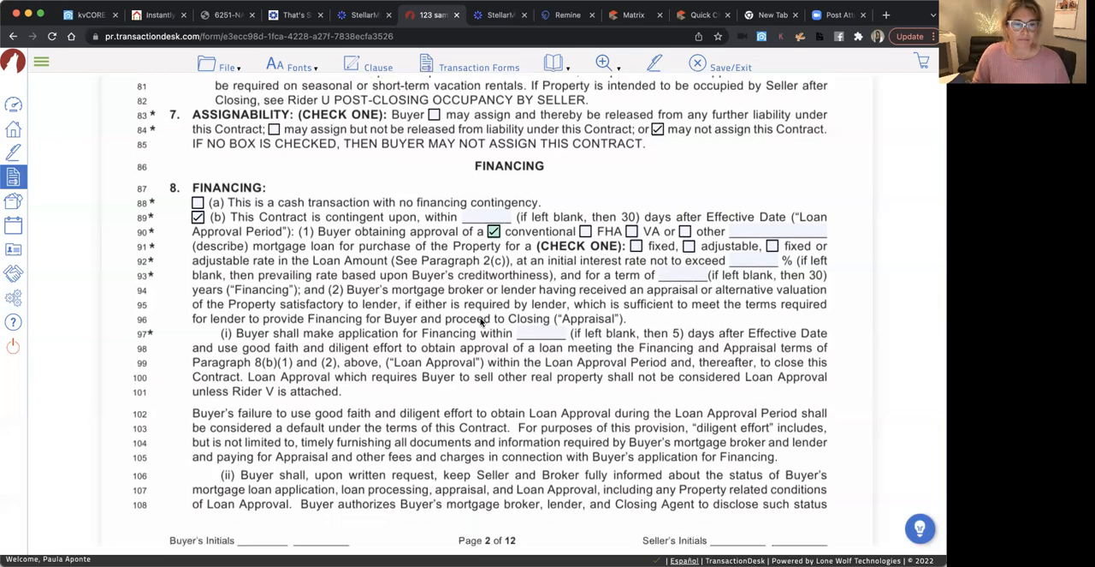
pyautogui.scroll(-6, 481, 321)
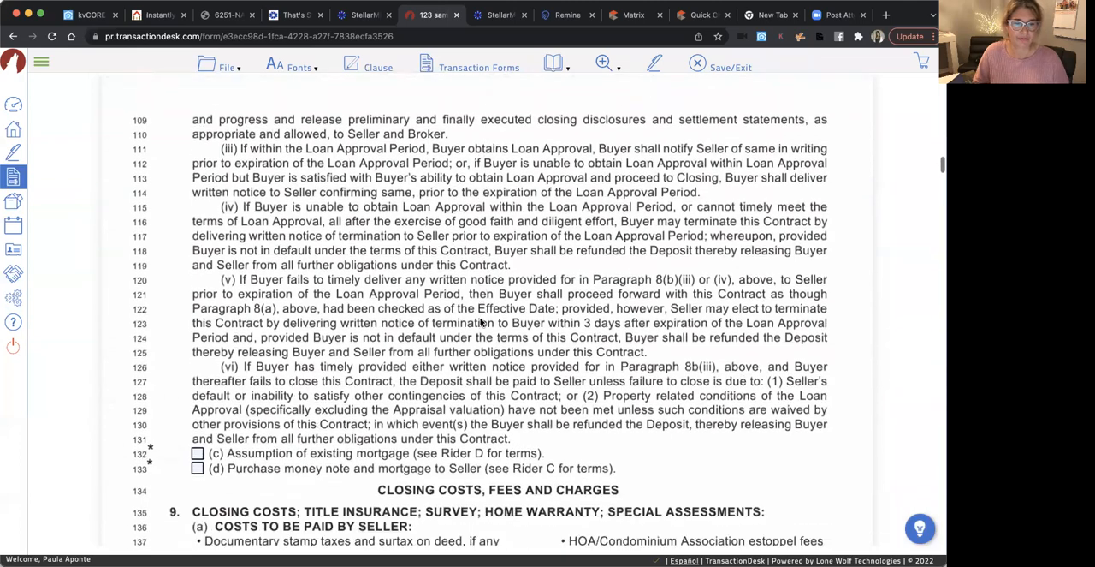
pyautogui.scroll(-2, 481, 321)
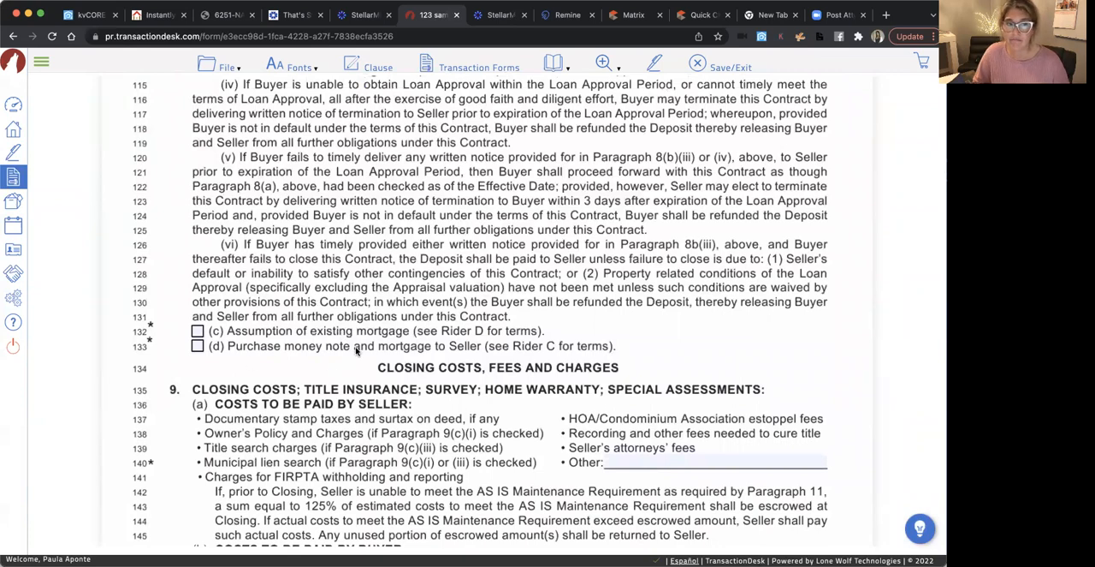
pyautogui.scroll(-10, 343, 329)
pyautogui.scroll(-5, 357, 351)
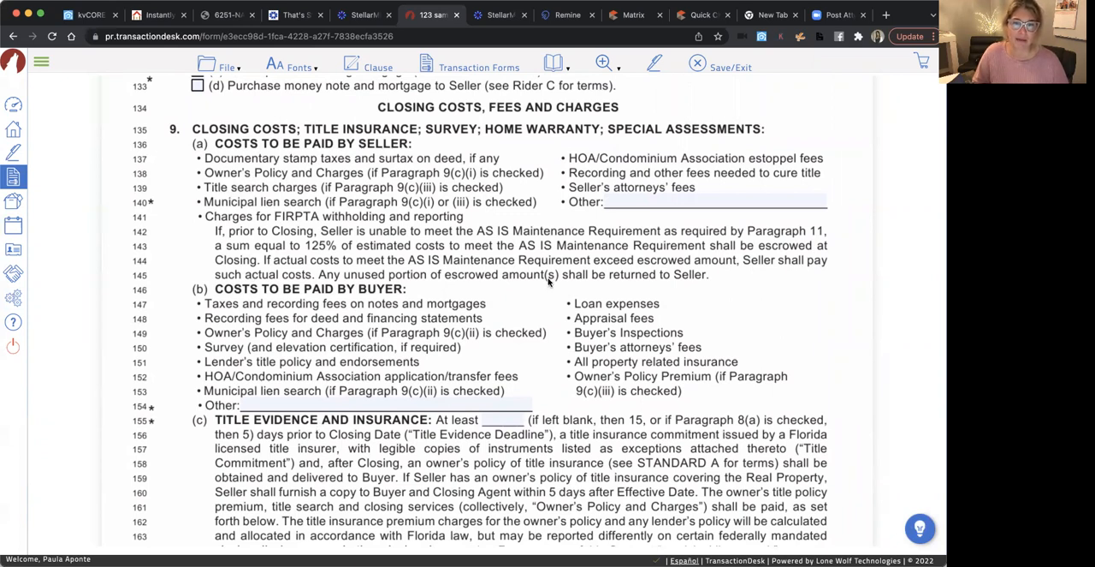
pyautogui.scroll(-2, 552, 325)
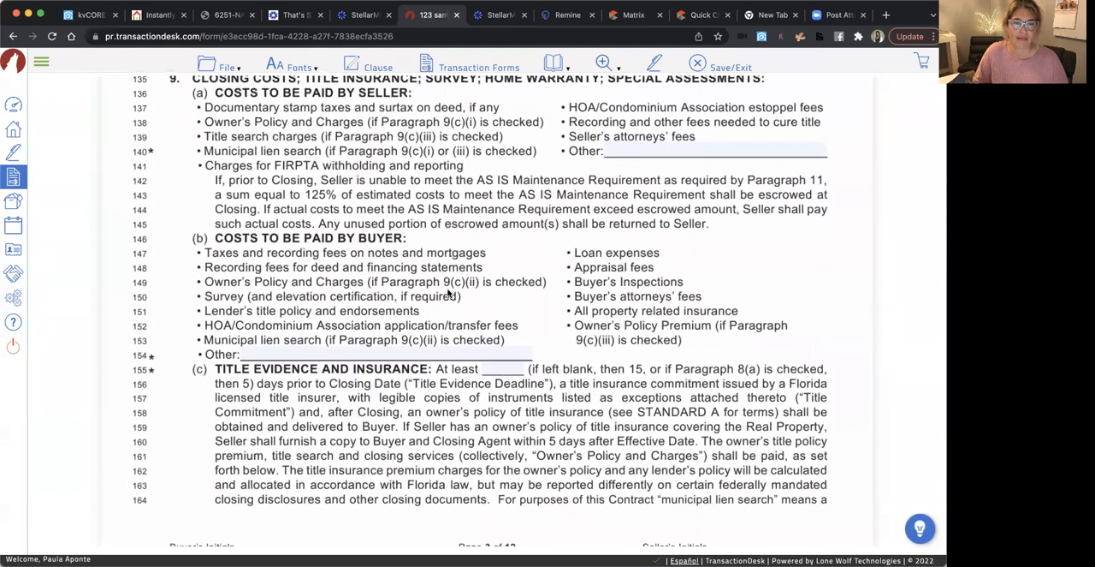
pyautogui.scroll(-1, 539, 324)
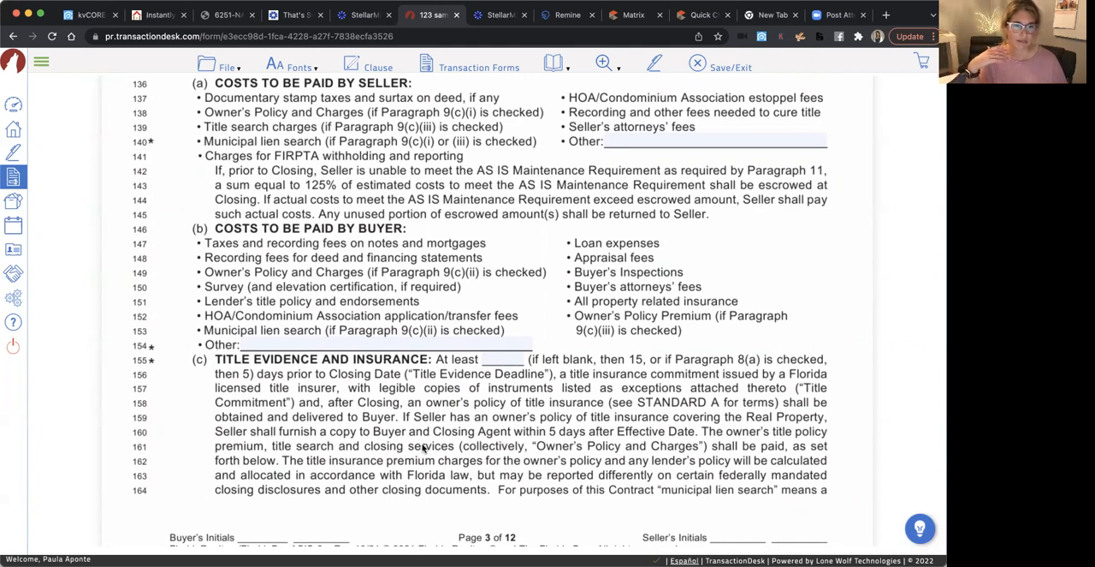
pyautogui.scroll(-3, 422, 446)
pyautogui.scroll(-2, 422, 447)
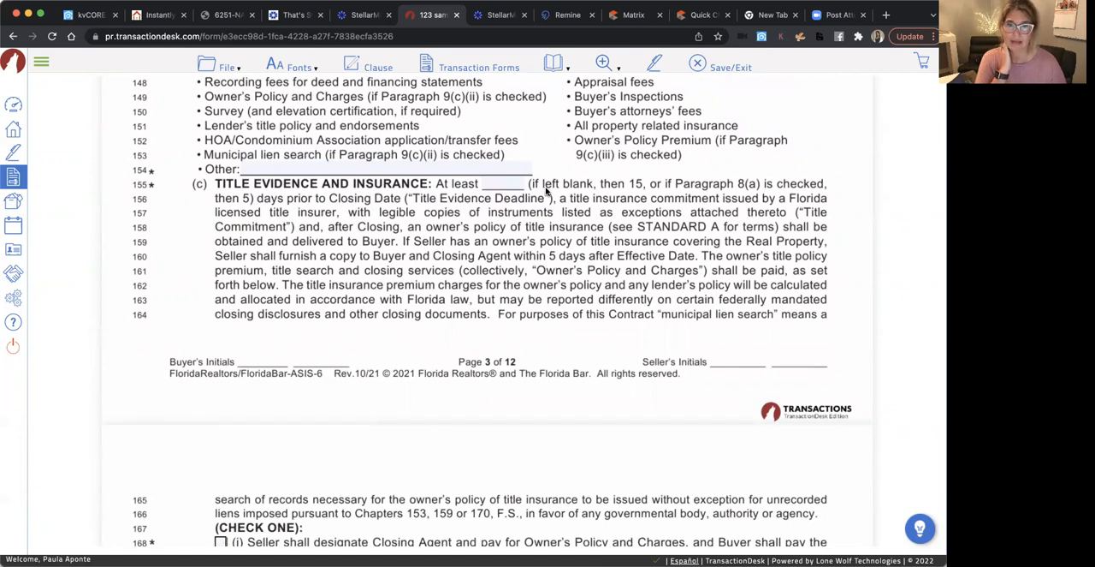
pyautogui.scroll(-1, 468, 252)
pyautogui.scroll(-1, 467, 253)
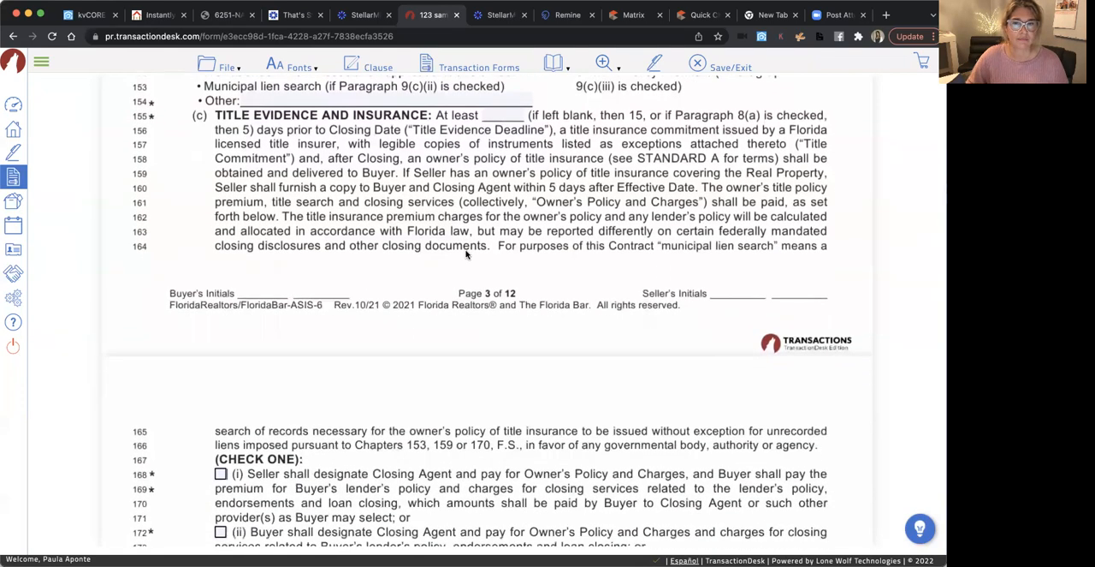
pyautogui.scroll(10, 466, 254)
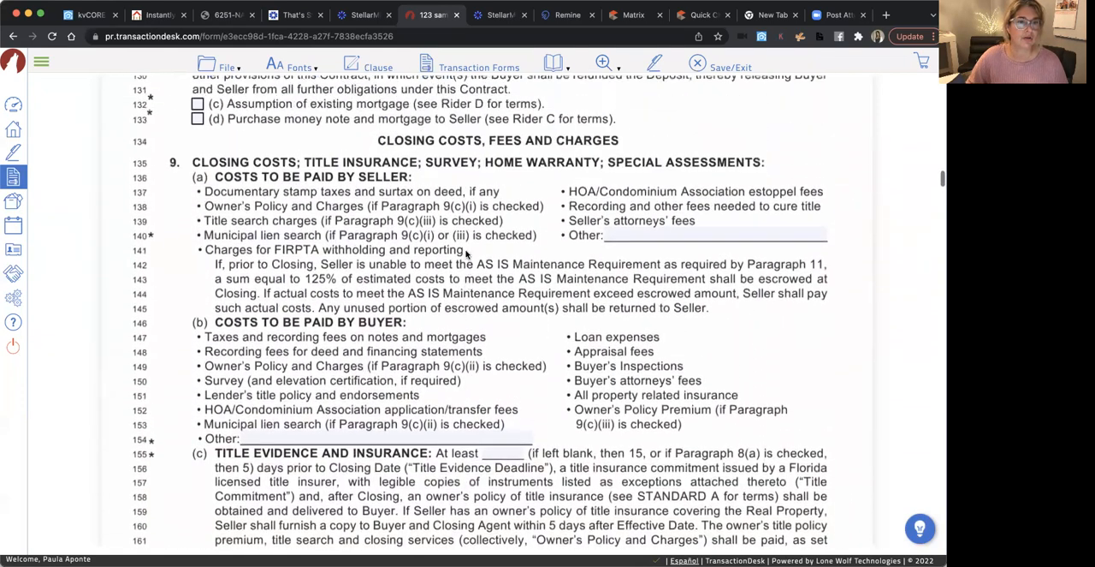
pyautogui.scroll(13, 467, 254)
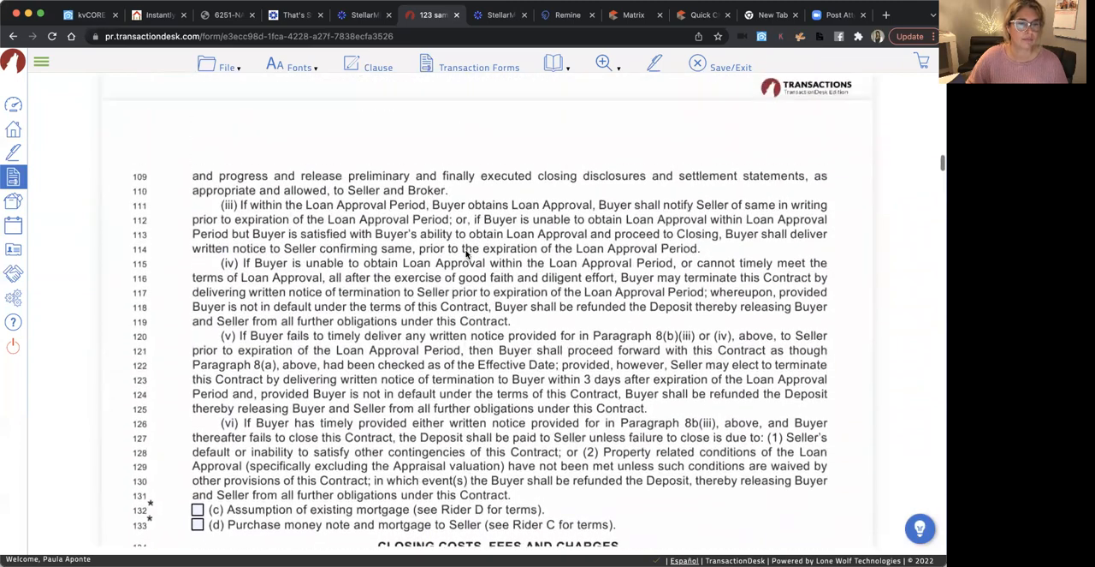
pyautogui.scroll(9, 466, 254)
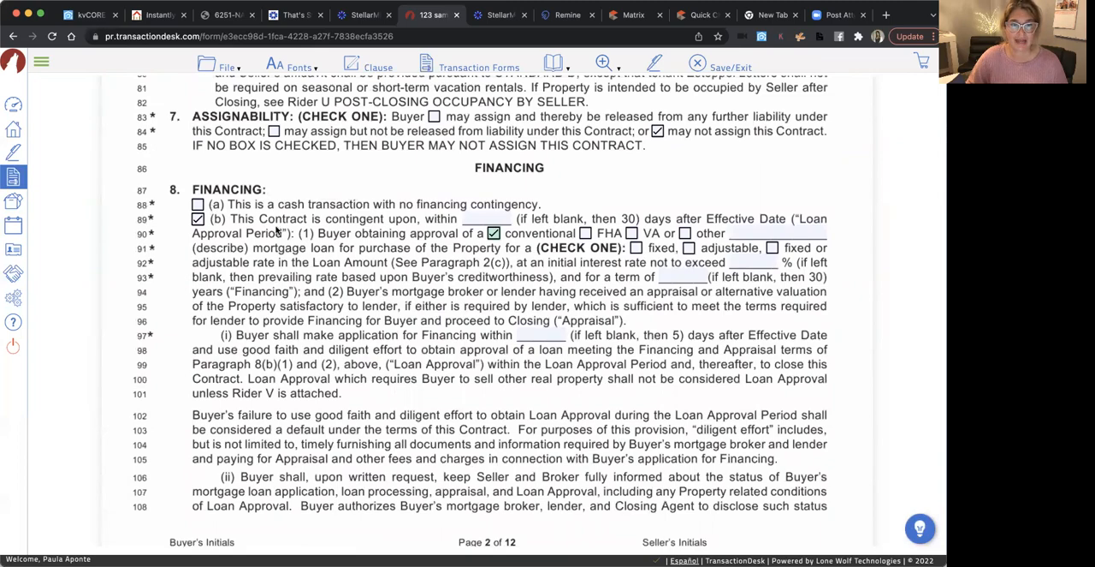
# Mark option (i) in paragraph 9(c) so the seller designates the closing agent and pays for the owner's policy and charges
pyautogui.scroll(-20, 480, 325)
pyautogui.scroll(-1, 480, 325)
pyautogui.scroll(2, 488, 319)
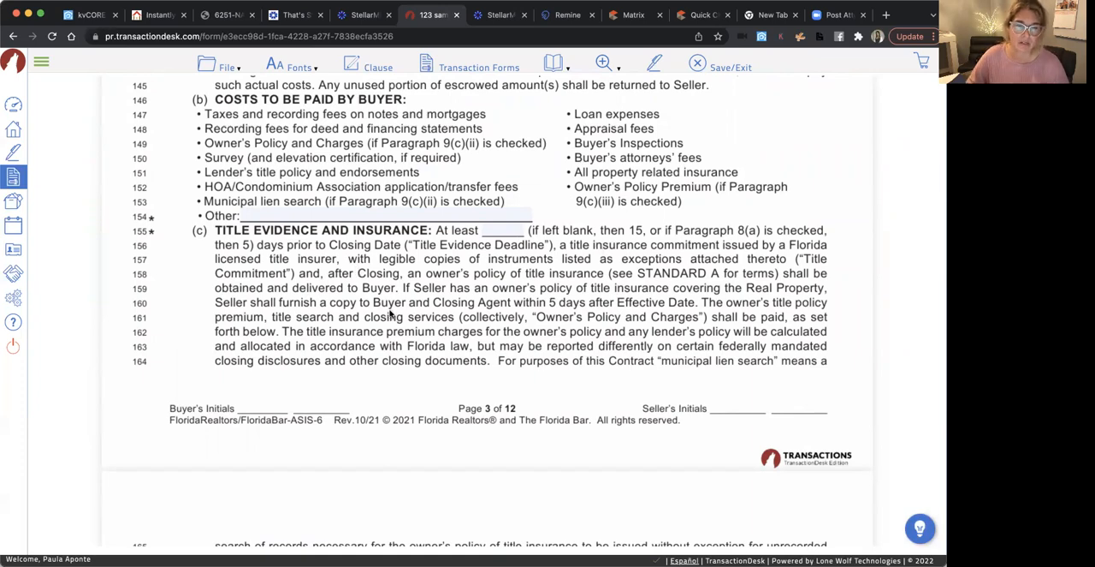
pyautogui.scroll(-6, 390, 314)
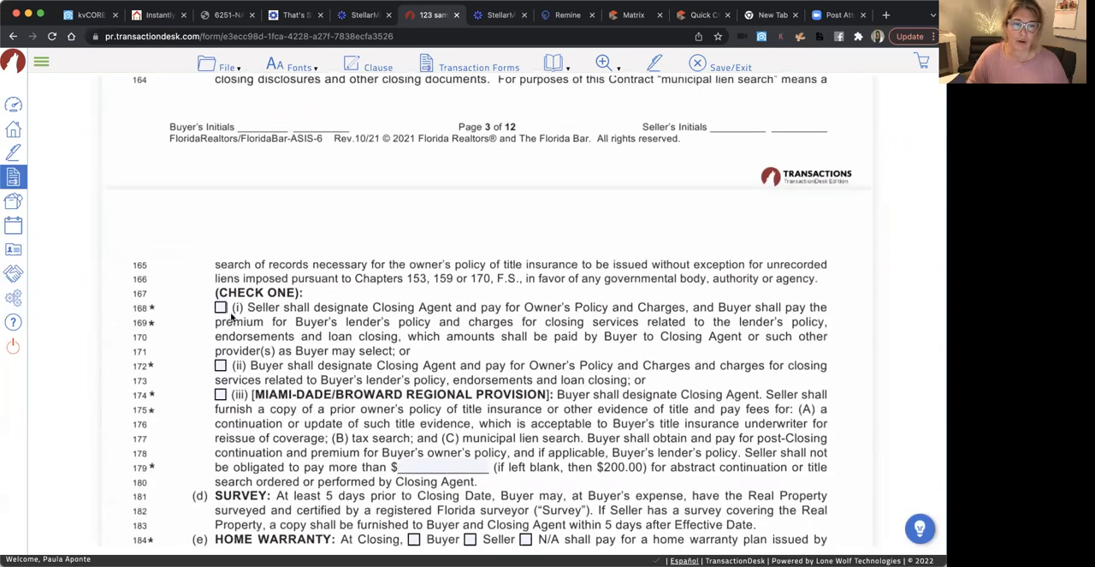
pyautogui.scroll(-1, 390, 339)
pyautogui.scroll(-1, 389, 339)
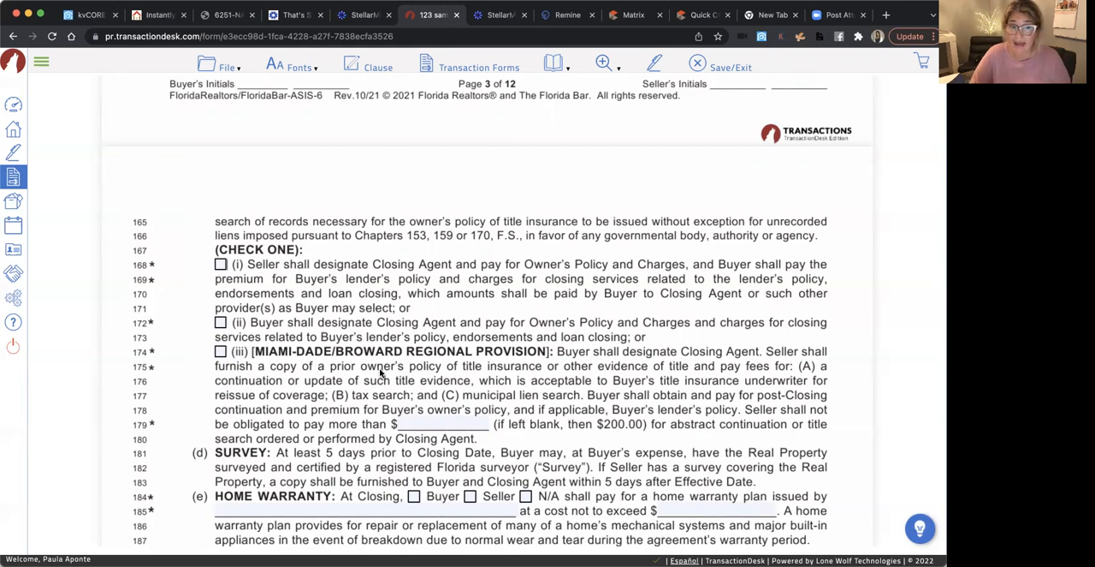
pyautogui.click(220, 322)
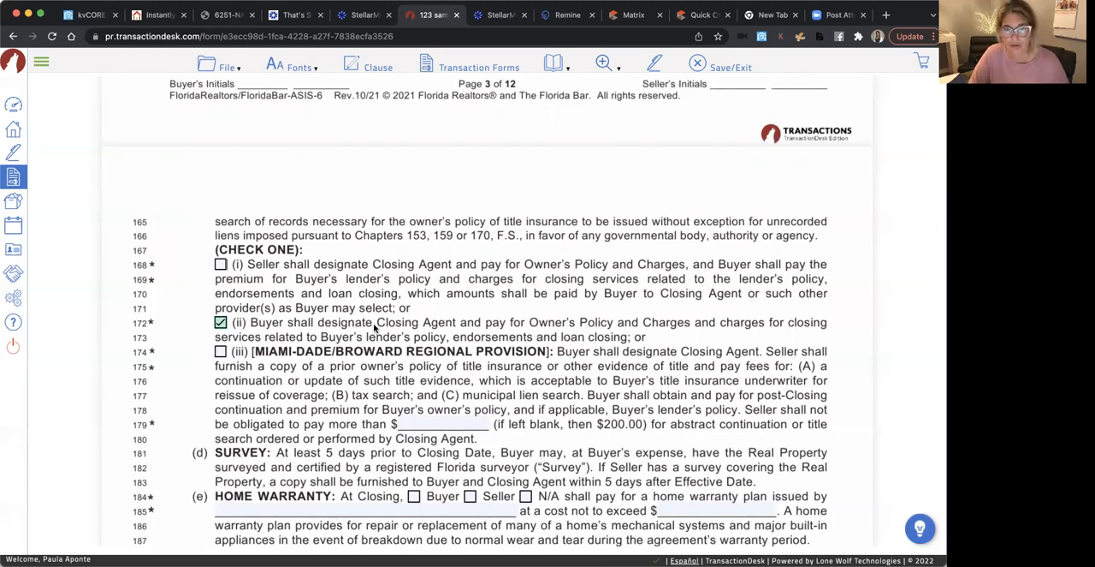
pyautogui.click(221, 323)
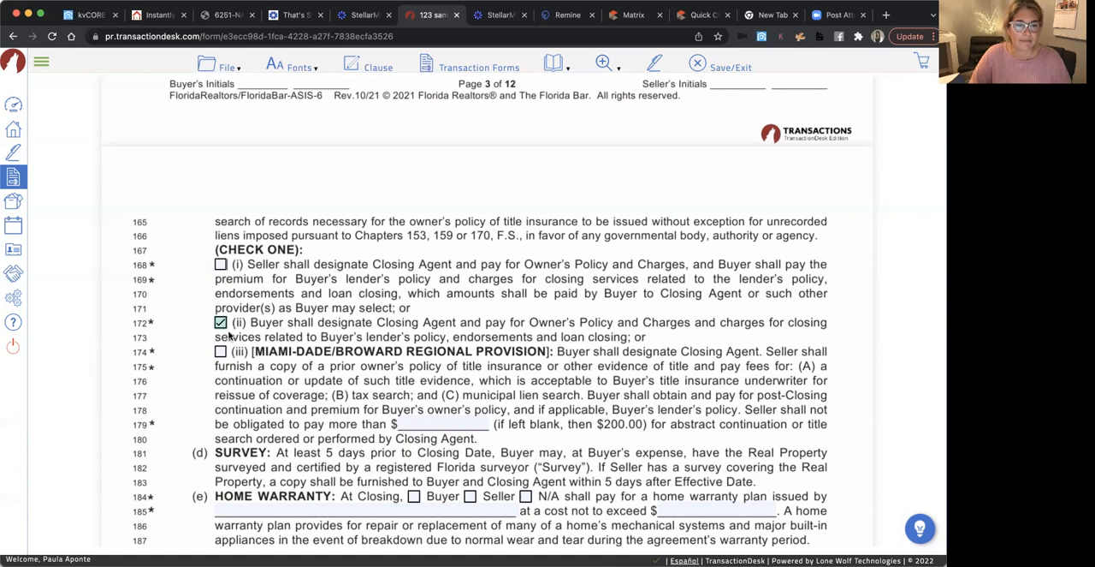
pyautogui.click(220, 265)
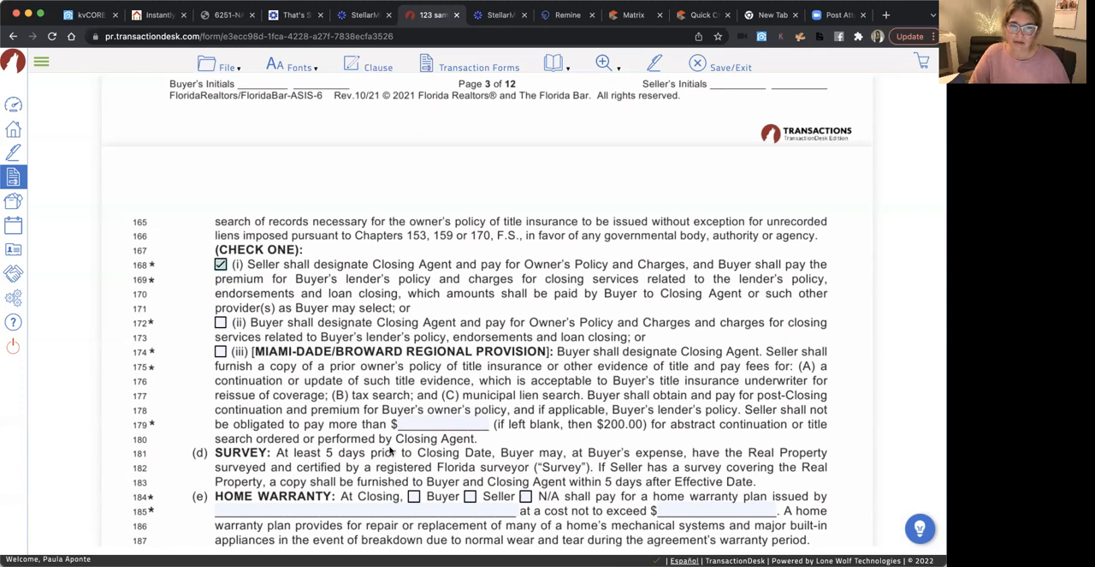
# Mark the home warranty in paragraph 9(e) as N/A
pyautogui.scroll(-1, 390, 449)
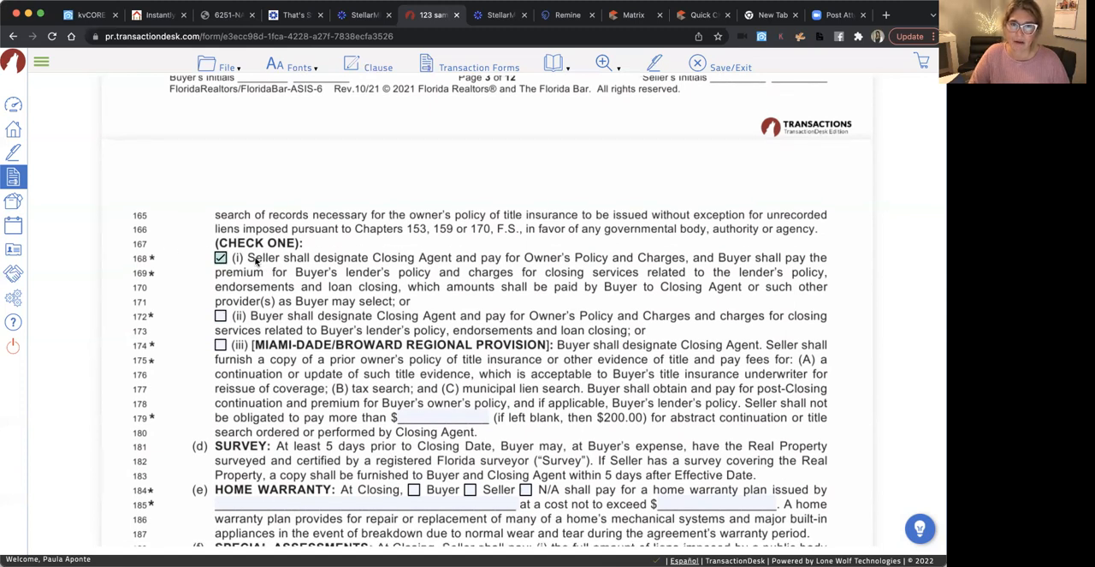
pyautogui.scroll(-4, 305, 409)
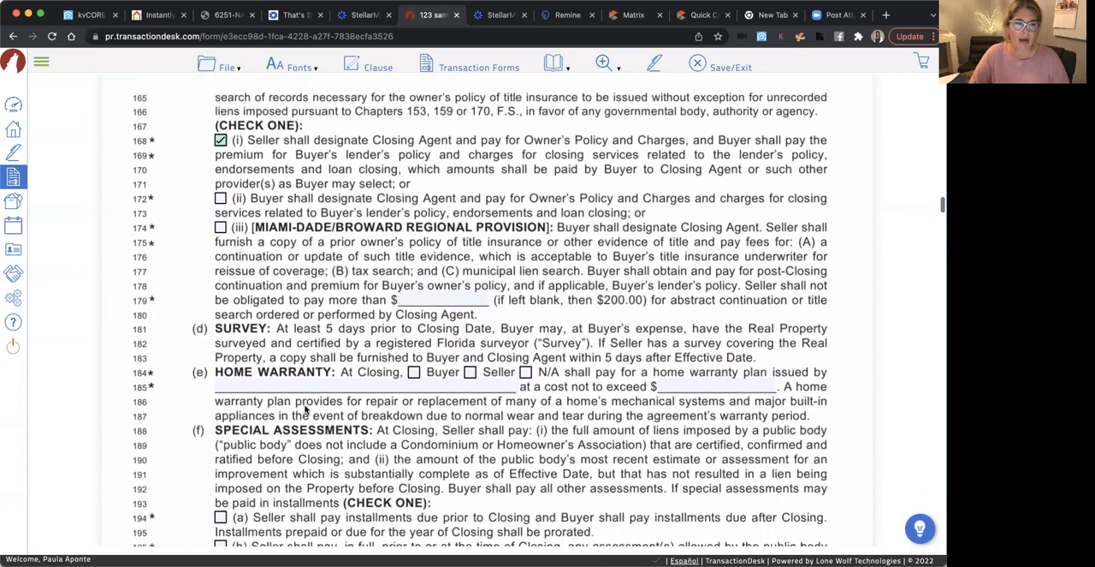
pyautogui.scroll(-1, 306, 410)
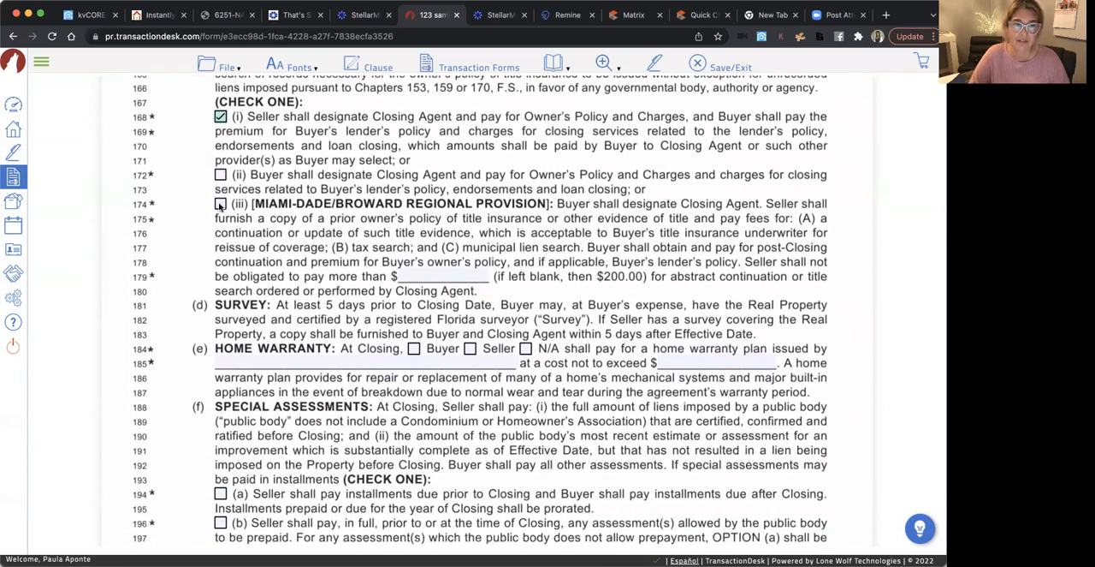
pyautogui.scroll(-3, 316, 303)
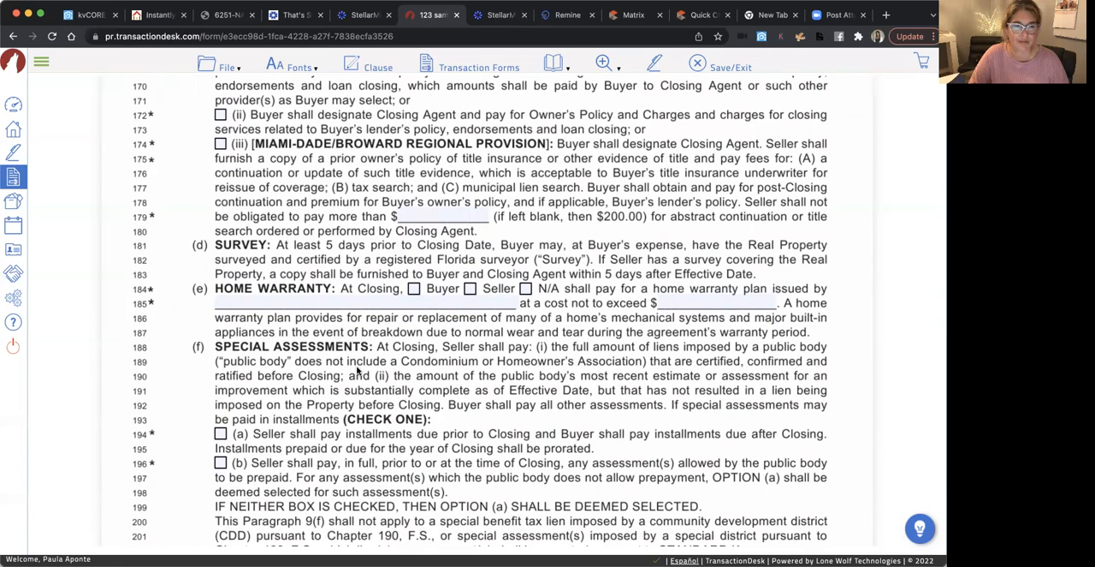
pyautogui.scroll(-2, 341, 338)
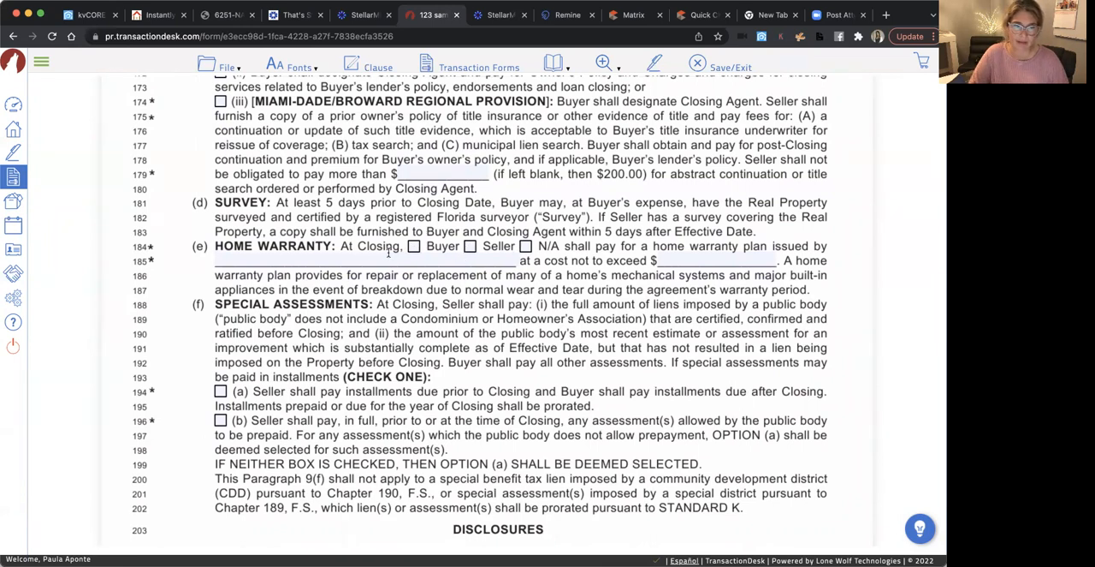
pyautogui.click(526, 246)
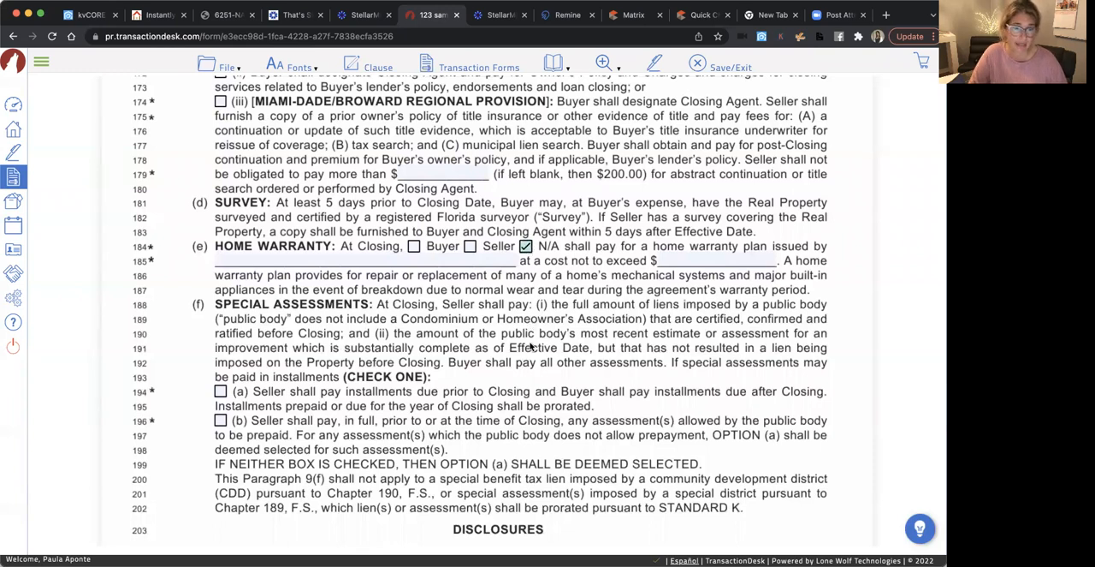
pyautogui.scroll(-1, 531, 345)
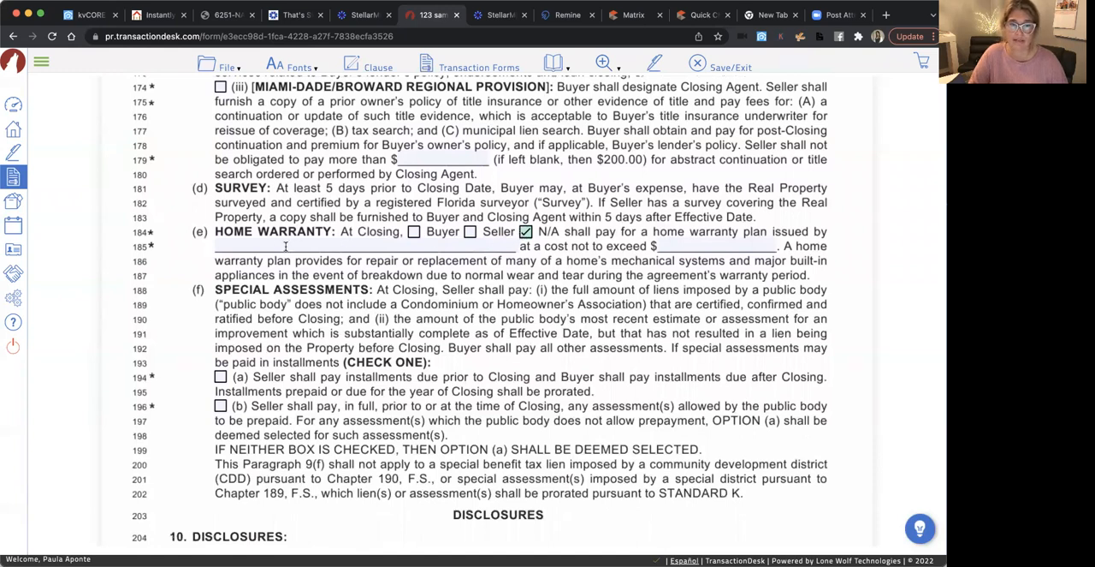
pyautogui.click(708, 242)
pyautogui.click(636, 292)
# Choose option (a) for special assessments in paragraph 9(f), with the seller paying installments due before closing and the buyer those after
pyautogui.scroll(-3, 518, 327)
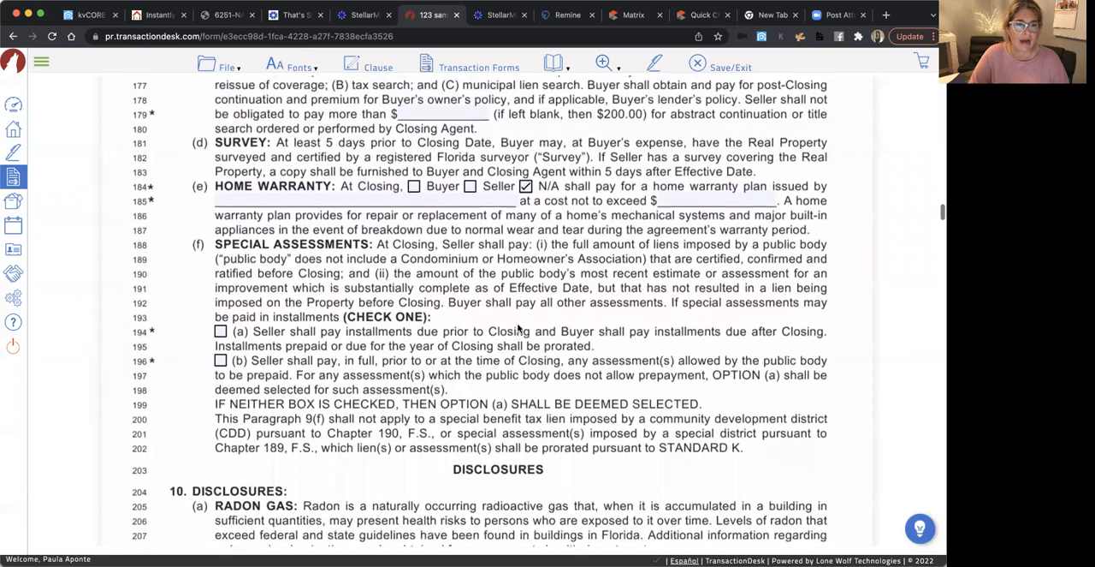
pyautogui.scroll(-1, 518, 328)
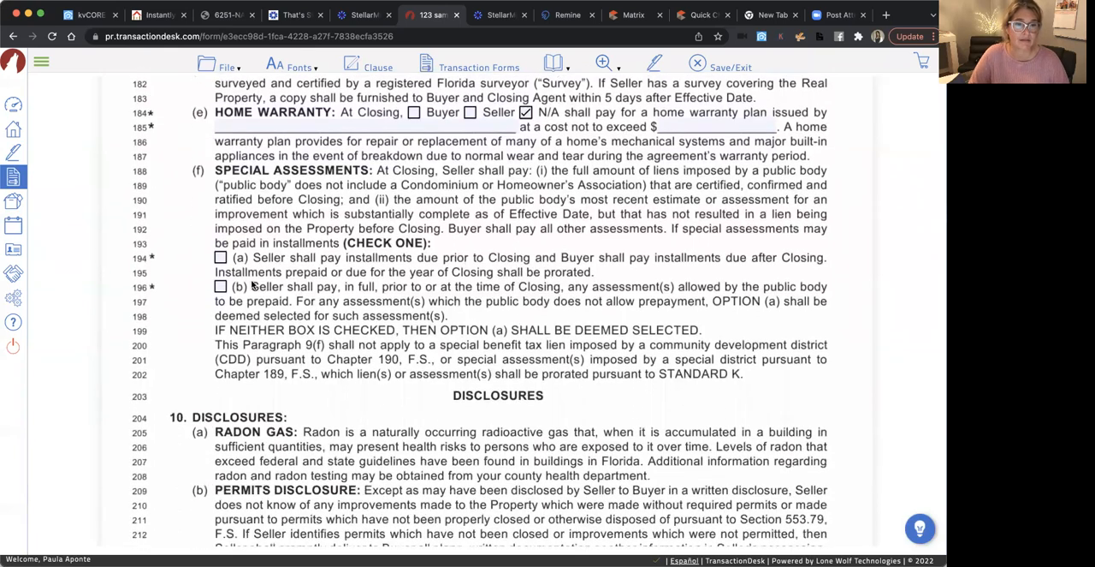
pyautogui.click(220, 257)
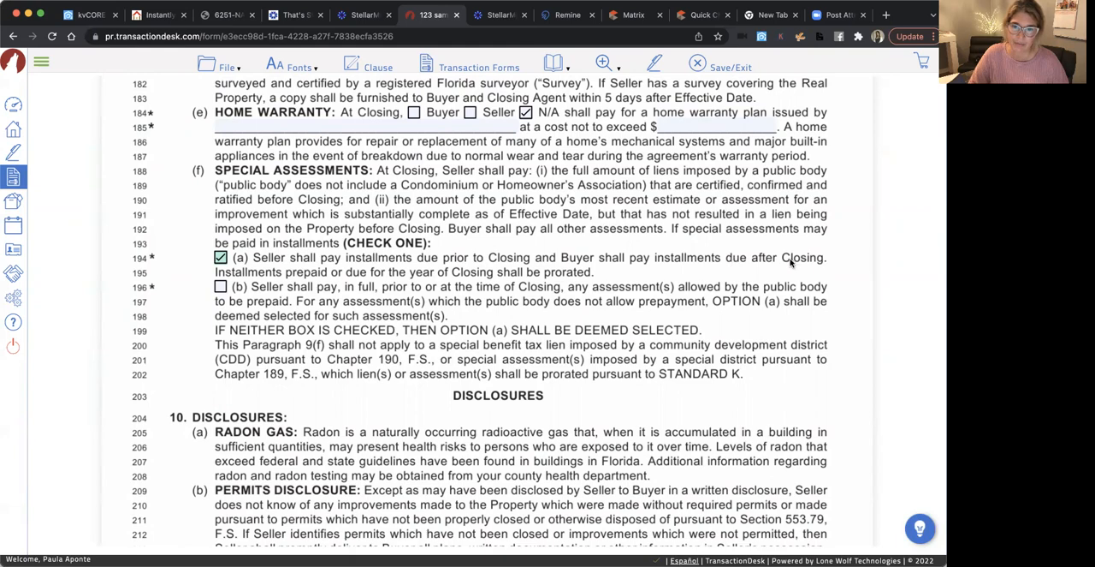
# Review the paragraph 10 disclosures, including flood zone, lead-based paint, homeowners' association, FIRPTA and seller disclosure, through the start of property inspection
pyautogui.scroll(-5, 573, 374)
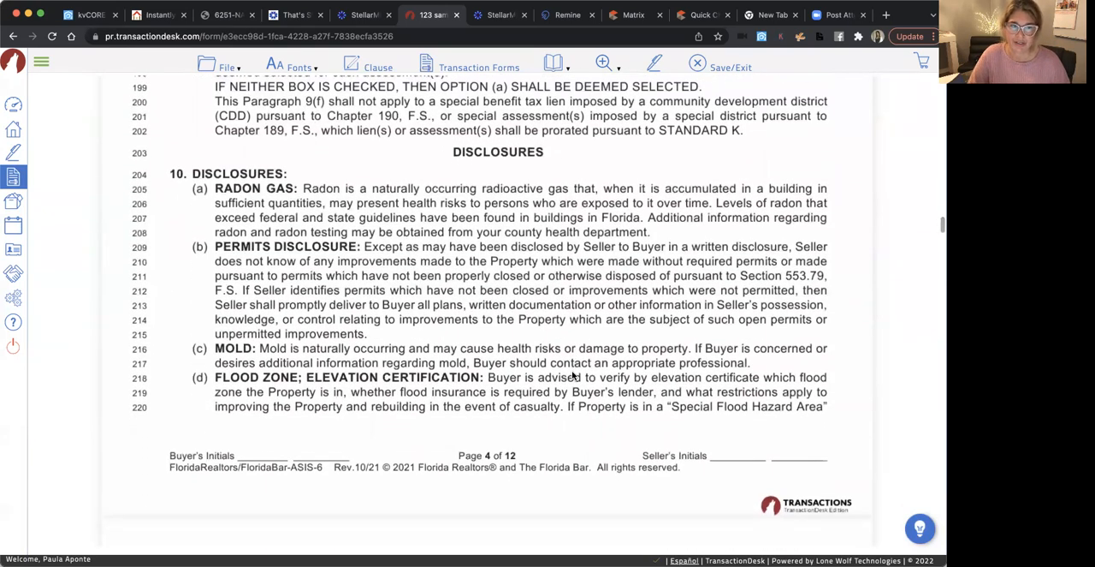
pyautogui.scroll(-1, 574, 374)
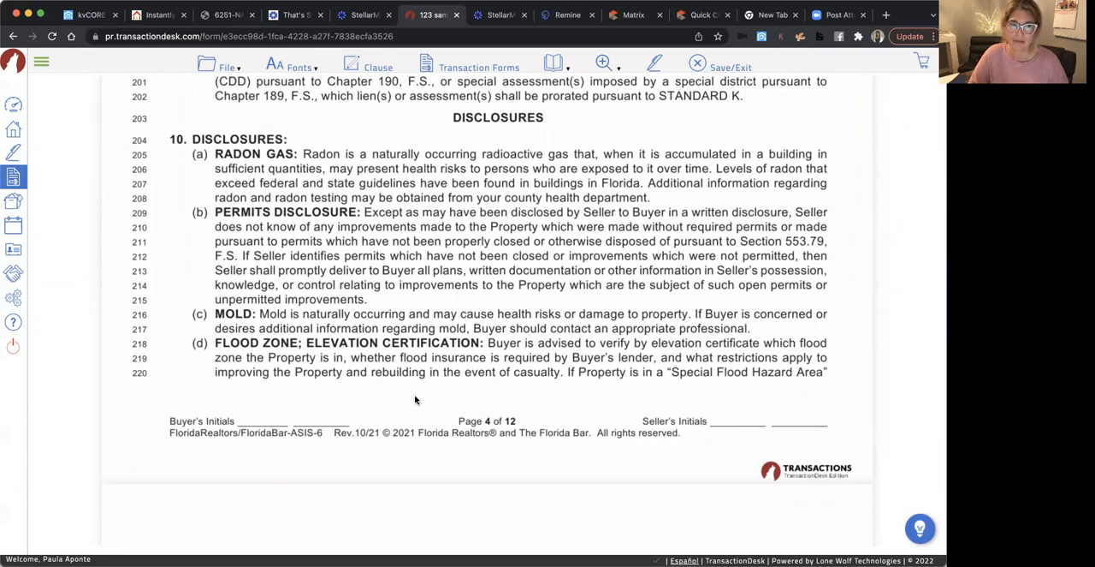
pyautogui.scroll(-1, 369, 408)
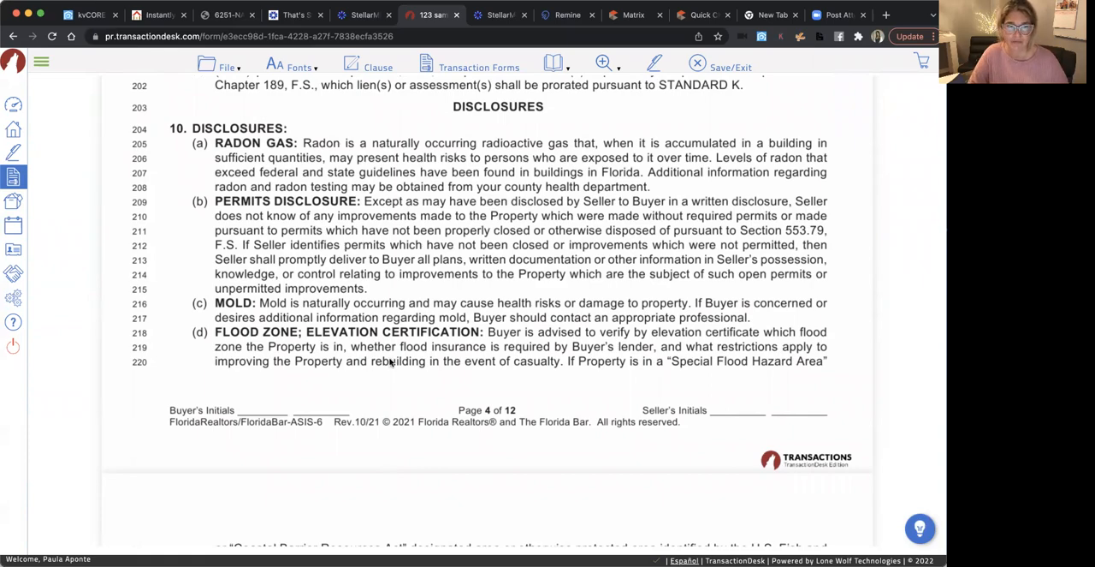
pyautogui.scroll(-5, 390, 363)
pyautogui.scroll(-3, 391, 363)
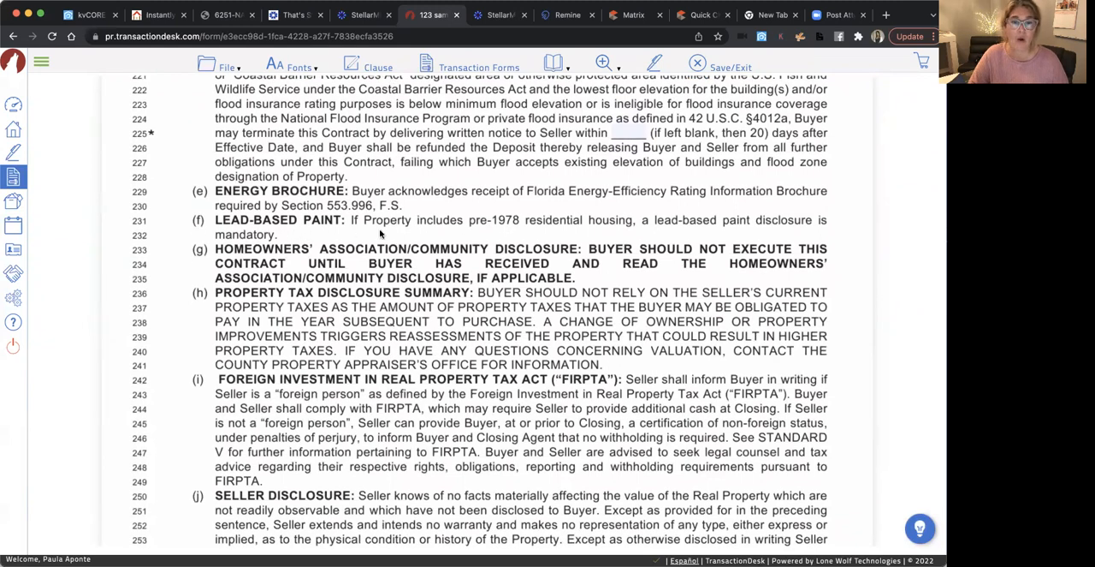
pyautogui.scroll(-3, 443, 363)
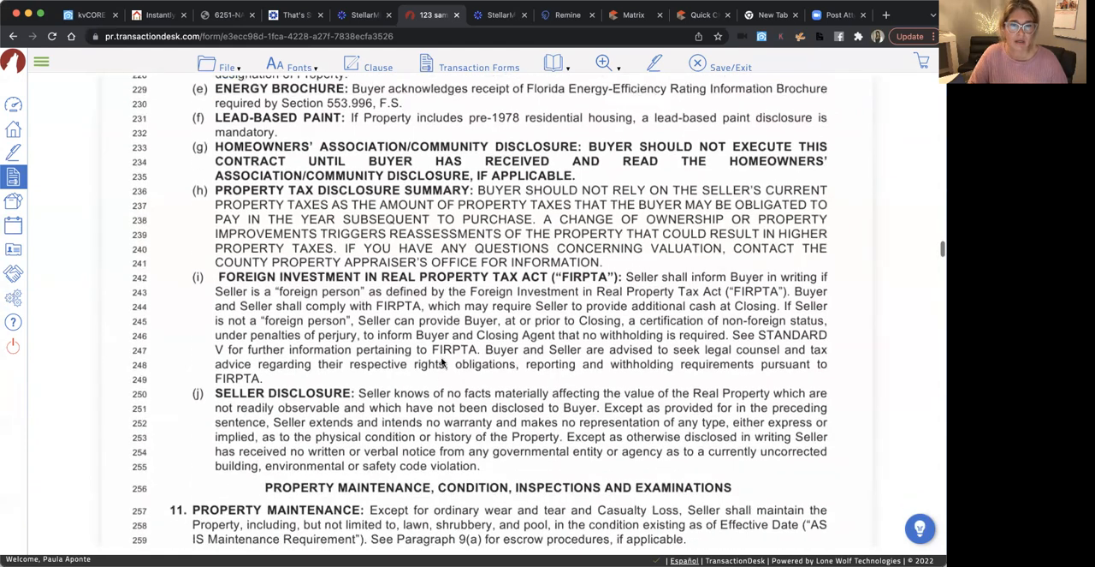
pyautogui.scroll(-1, 444, 363)
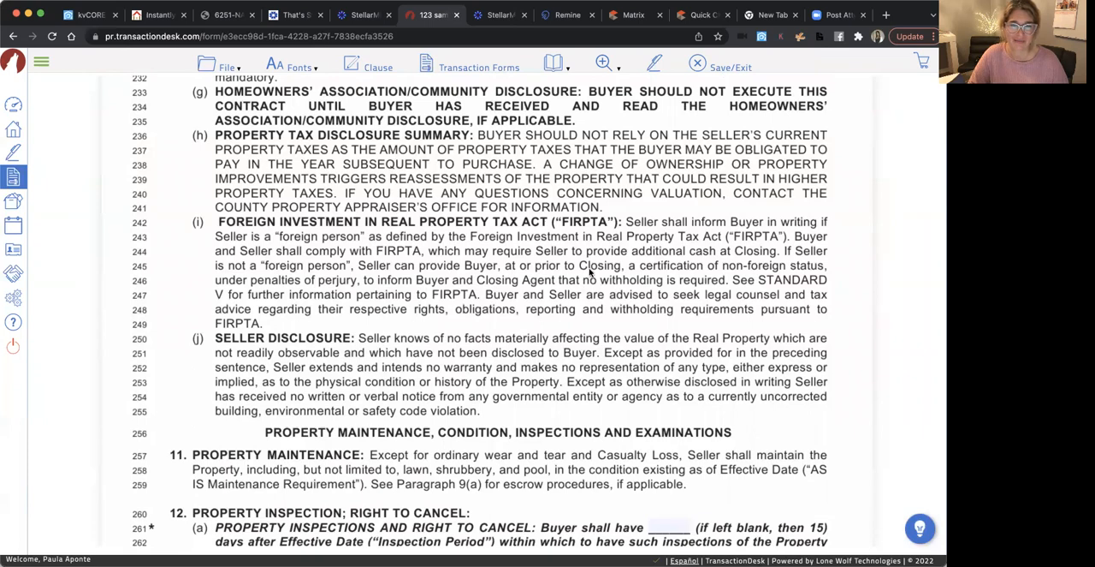
pyautogui.scroll(-2, 436, 274)
pyautogui.scroll(-1, 435, 272)
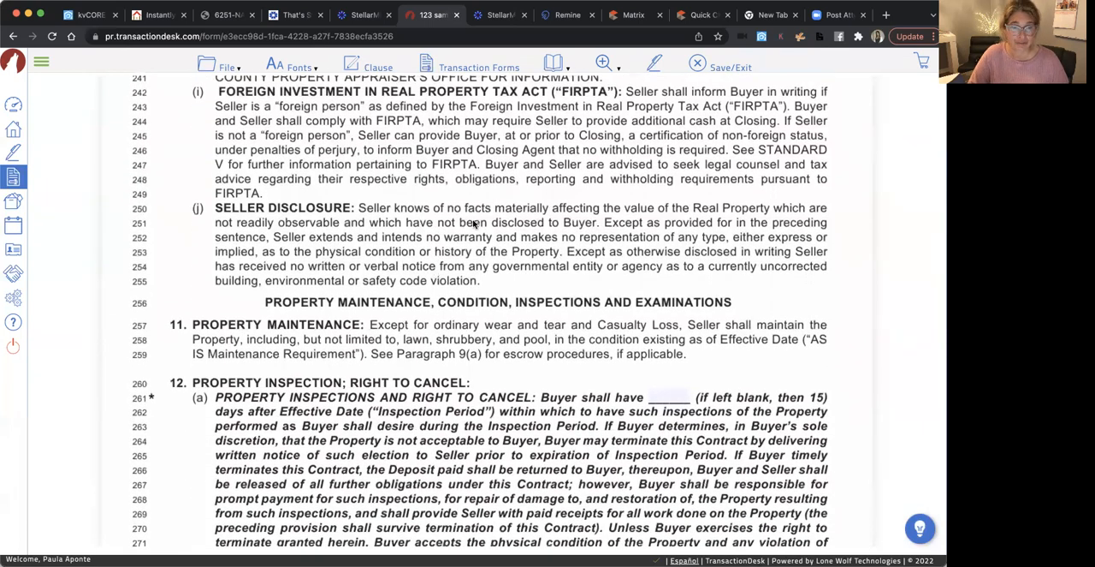
pyautogui.scroll(12, 530, 244)
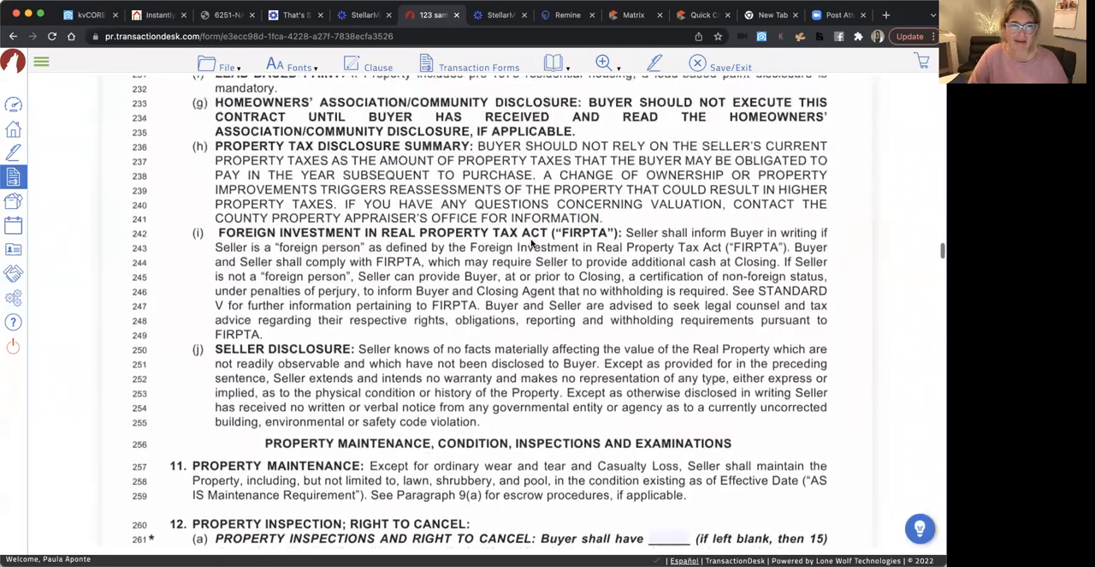
# Set the buyer's inspection period in paragraph 12(a) to 7 days after the Effective Date
pyautogui.scroll(5, 530, 244)
pyautogui.scroll(-20, 531, 244)
pyautogui.scroll(6, 530, 243)
pyautogui.scroll(4, 530, 244)
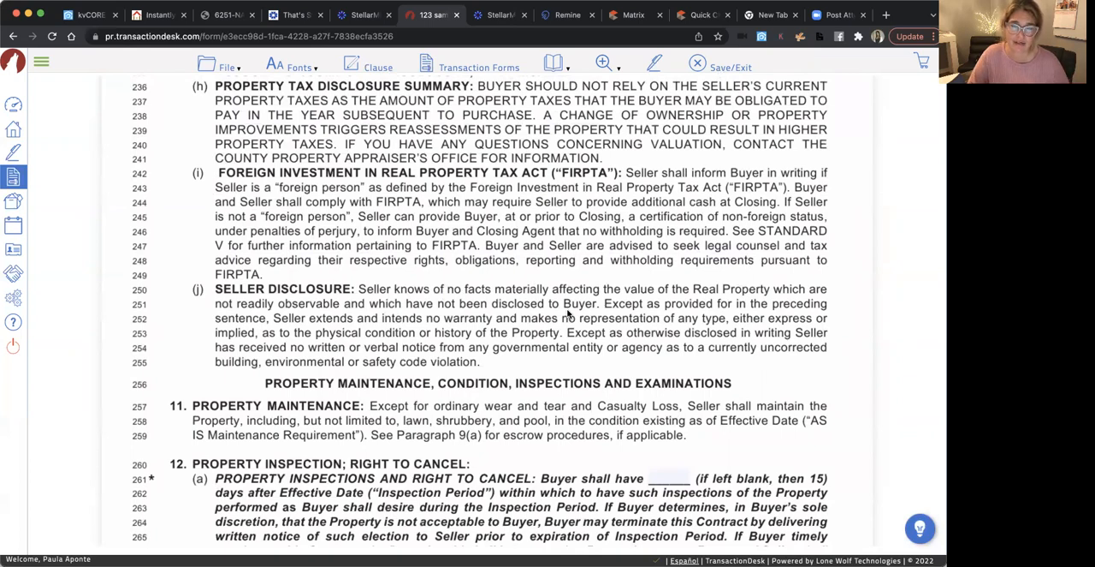
pyautogui.scroll(-4, 428, 346)
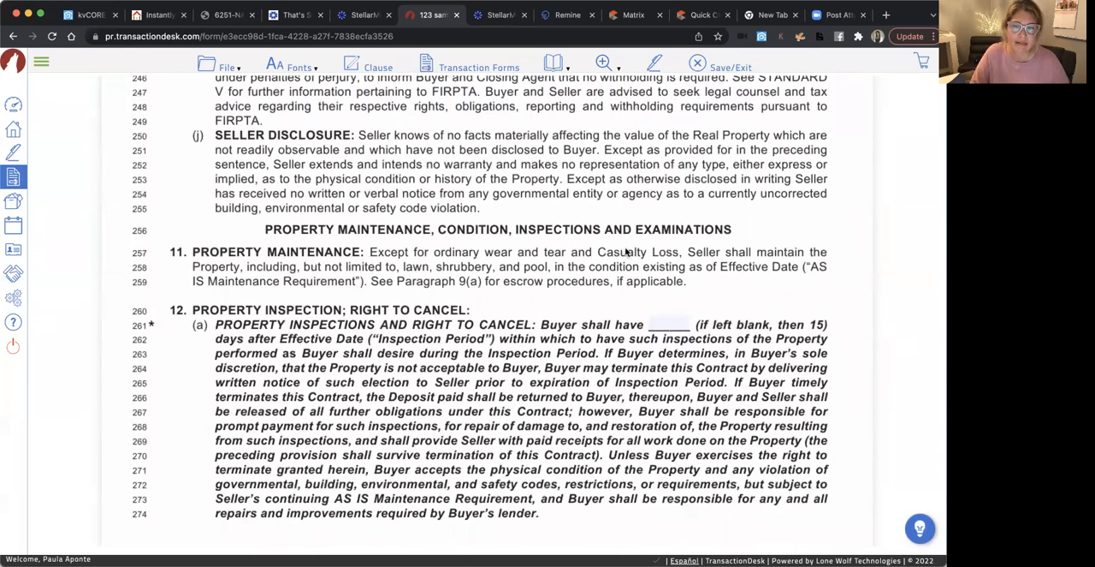
pyautogui.scroll(-2, 539, 335)
pyautogui.scroll(-2, 539, 336)
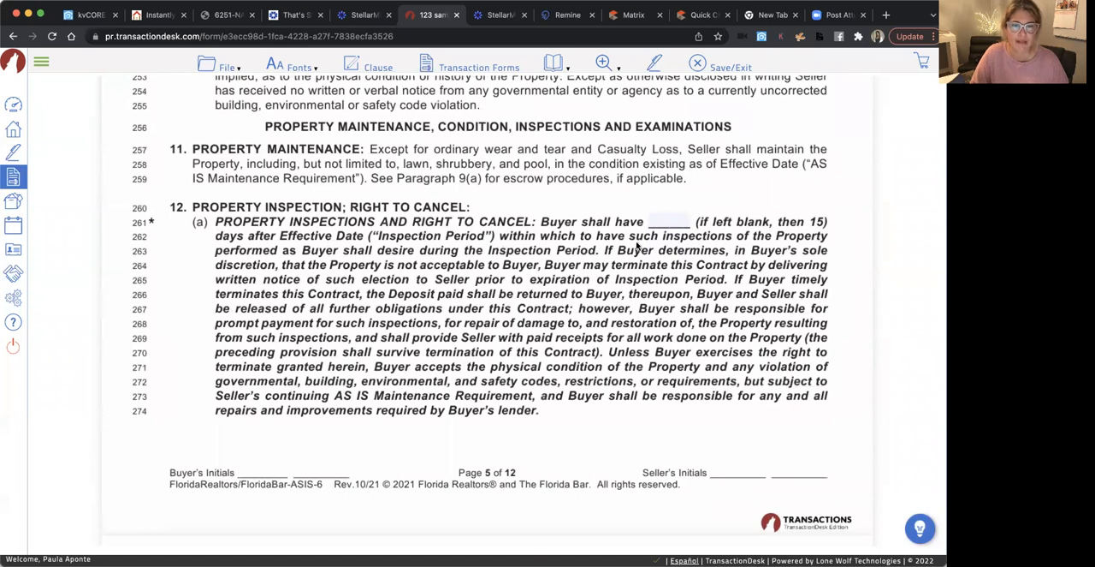
pyautogui.click(669, 220)
pyautogui.click(574, 290)
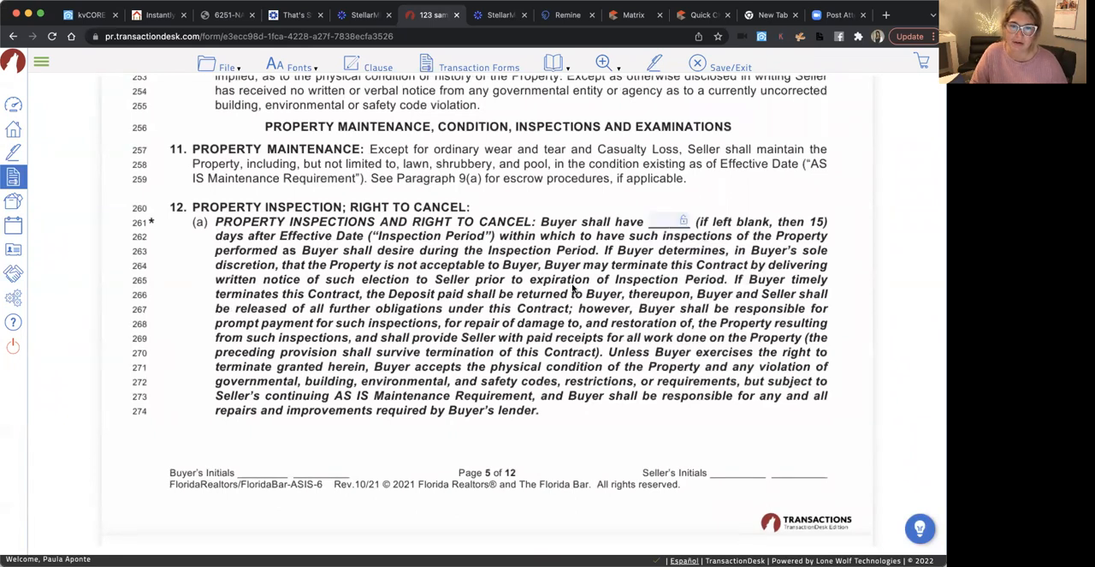
pyautogui.click(659, 221)
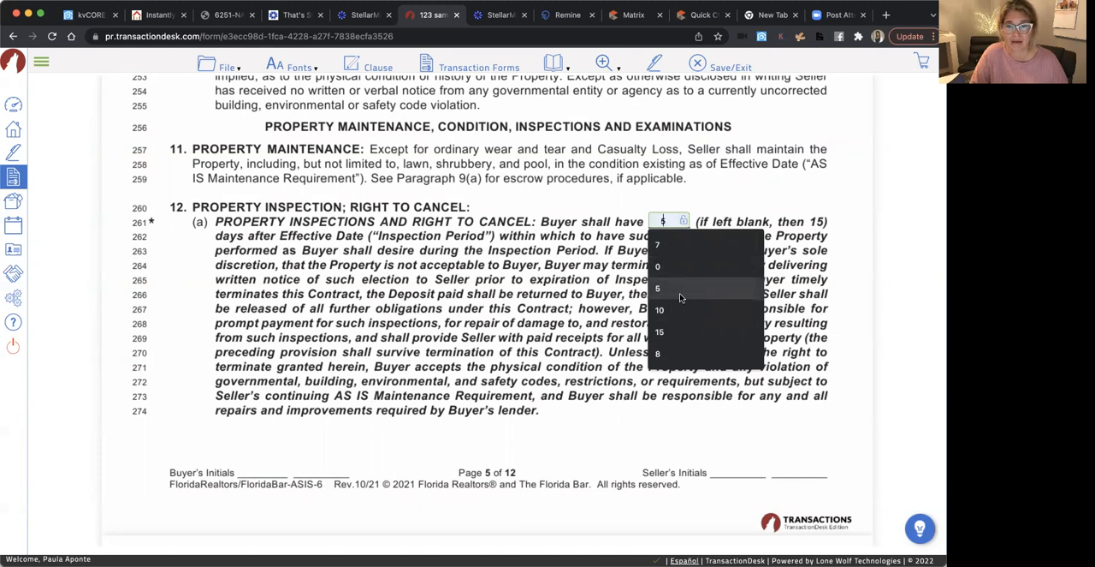
pyautogui.click(672, 248)
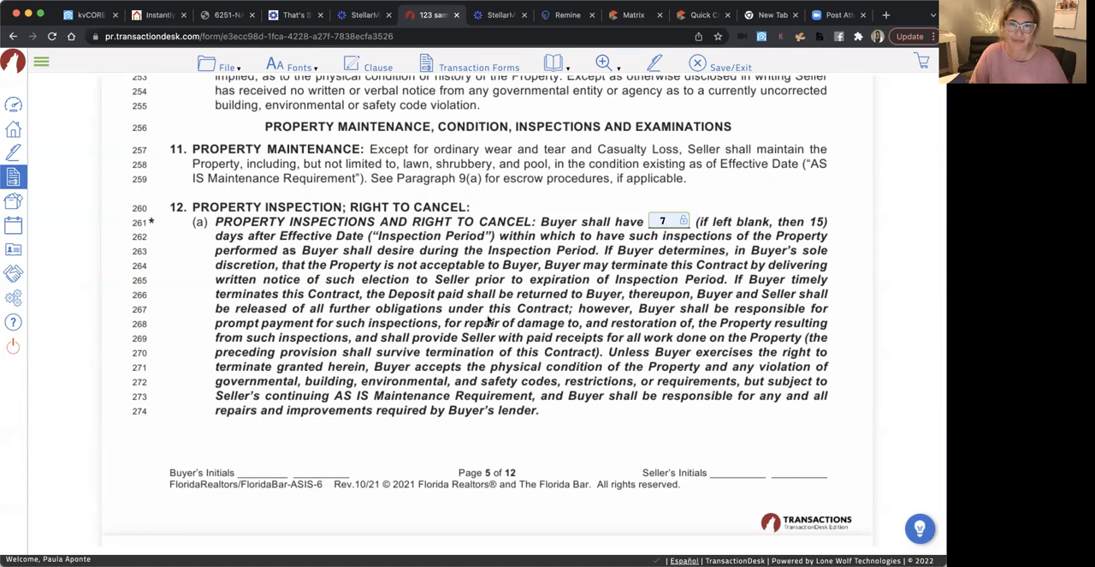
pyautogui.click(458, 344)
# Include the Lead Paint Disclosure (Pre-1978), item P, among the addenda in paragraph 19
pyautogui.scroll(-1, 459, 344)
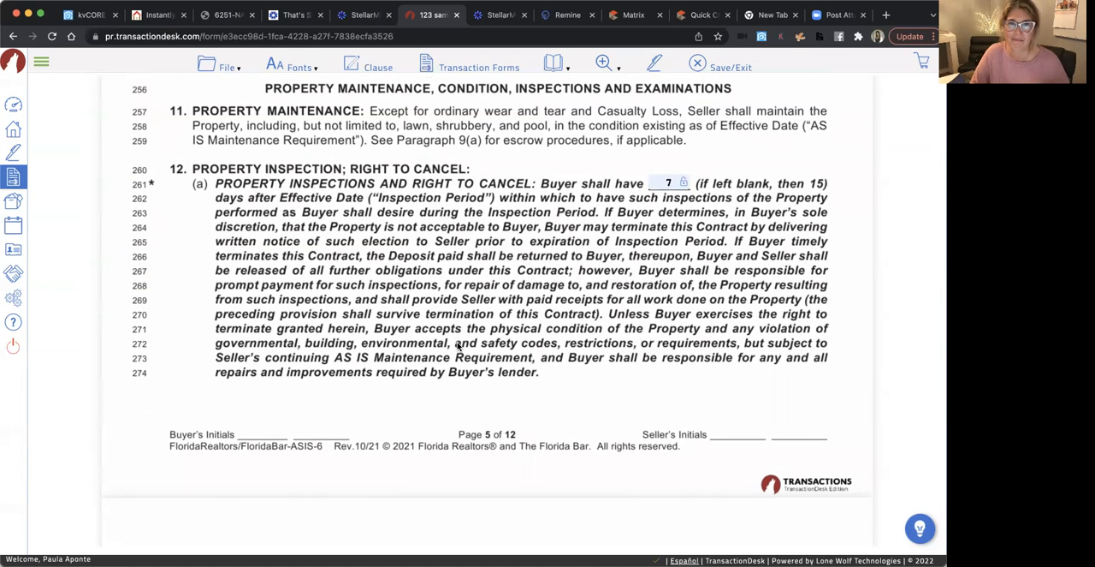
pyautogui.scroll(-2, 582, 377)
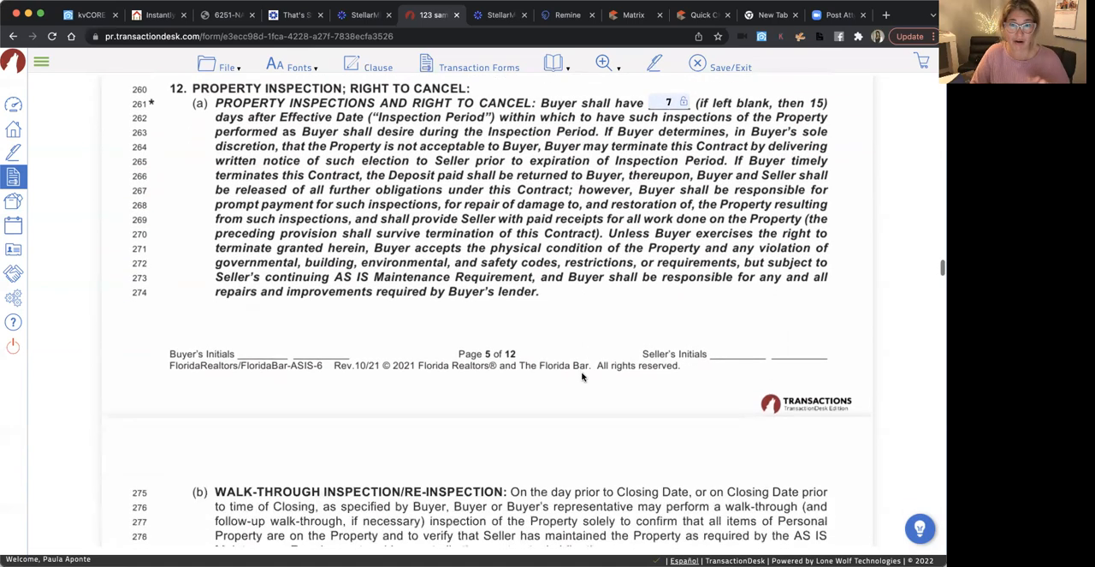
pyautogui.scroll(-4, 582, 377)
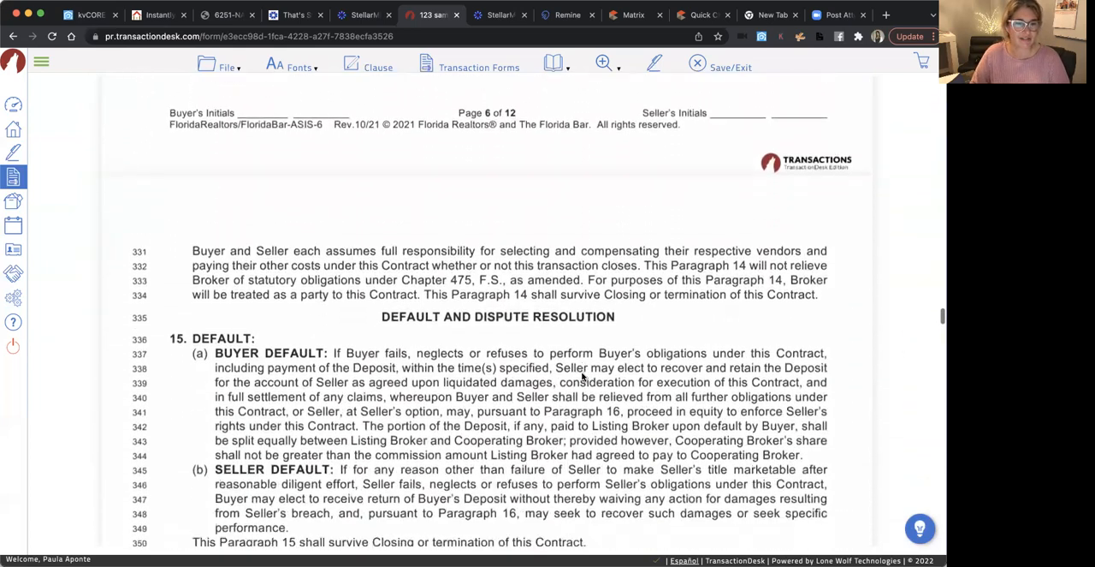
pyautogui.scroll(-20, 581, 376)
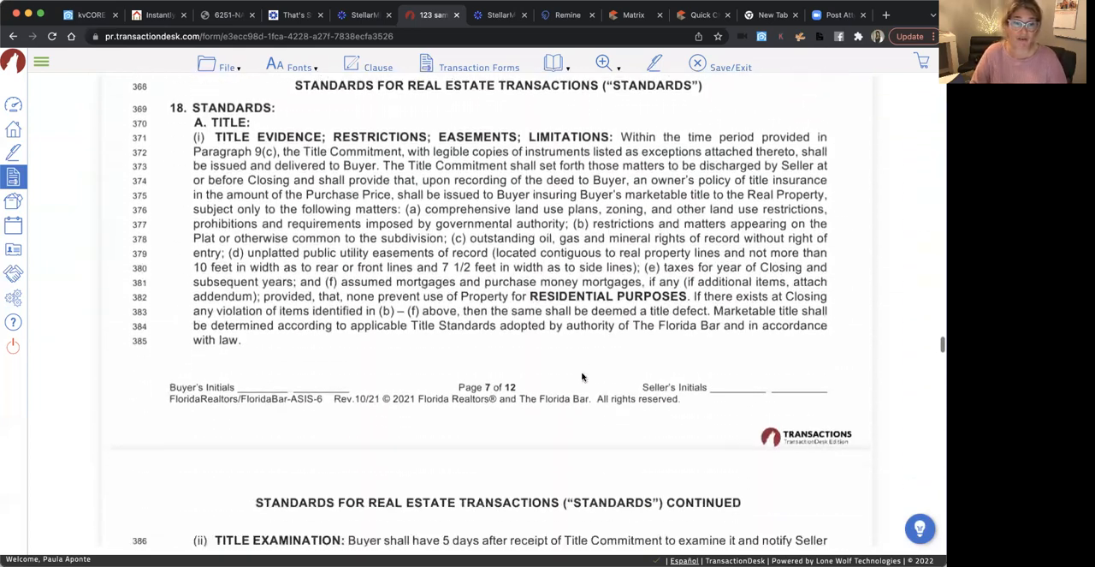
pyautogui.scroll(-5, 582, 376)
pyautogui.scroll(-15, 582, 376)
pyautogui.scroll(-15, 582, 376)
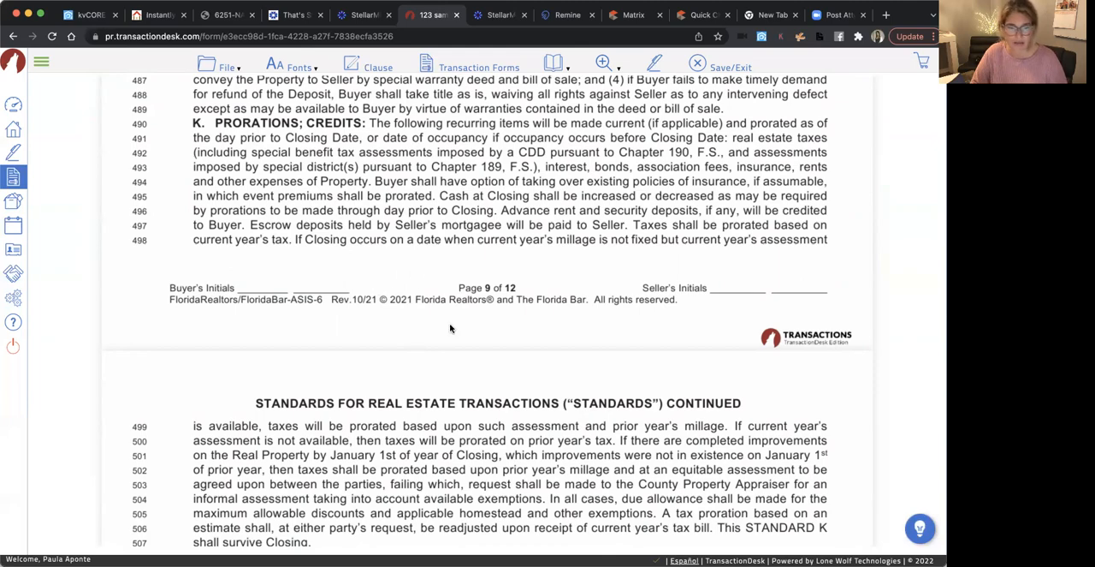
pyautogui.scroll(-4, 455, 357)
pyautogui.scroll(-10, 455, 358)
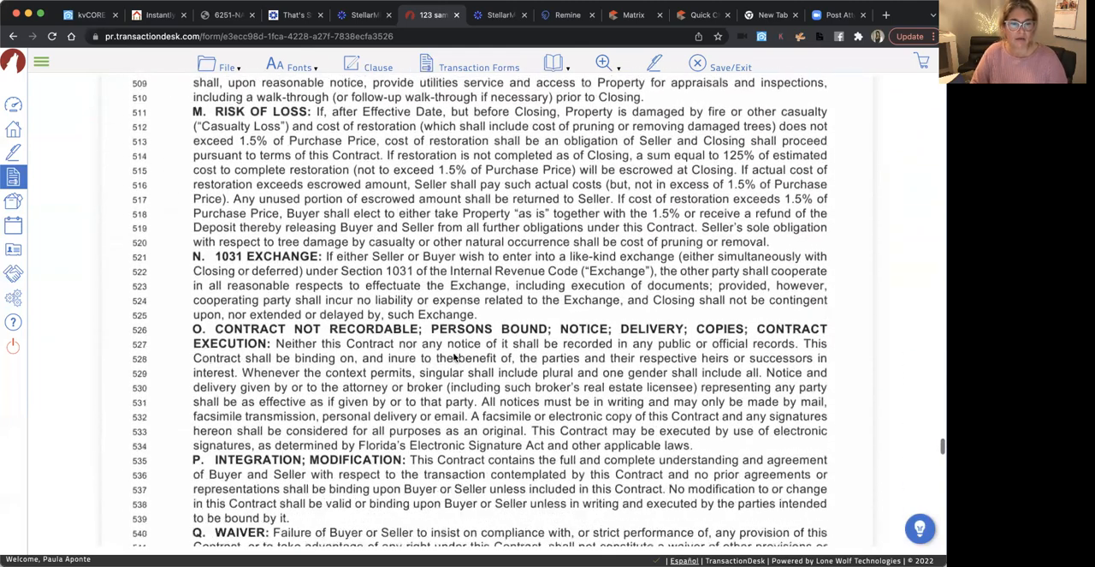
pyautogui.scroll(-6, 454, 358)
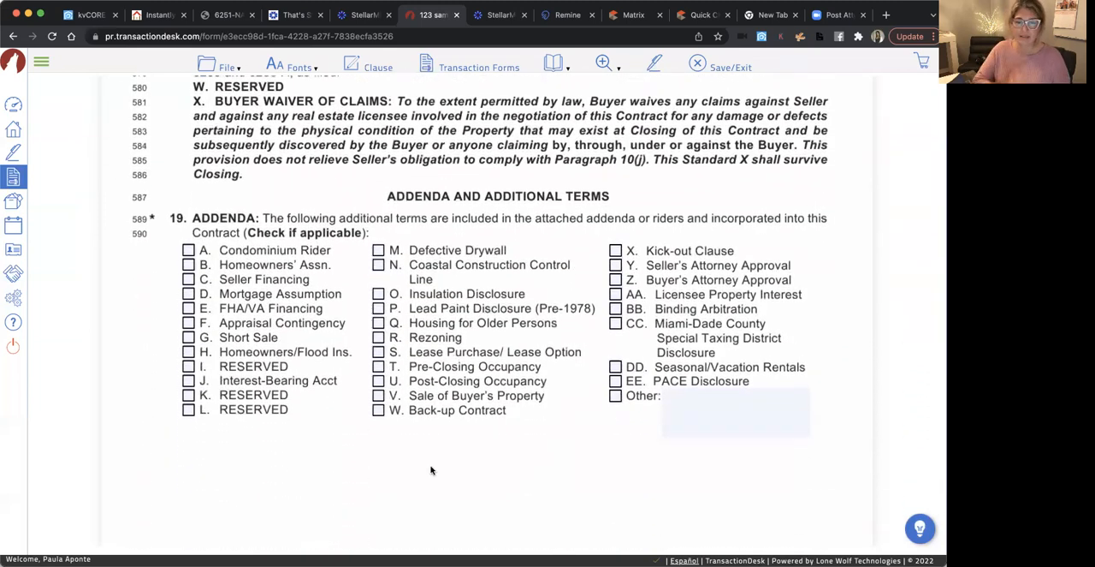
pyautogui.scroll(-1, 430, 469)
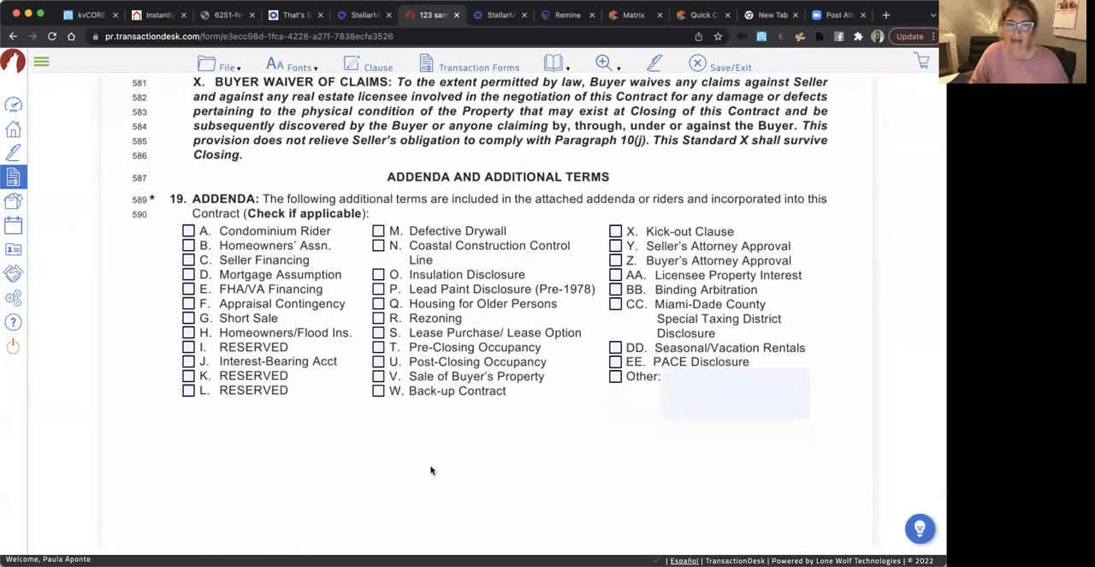
pyautogui.click(377, 290)
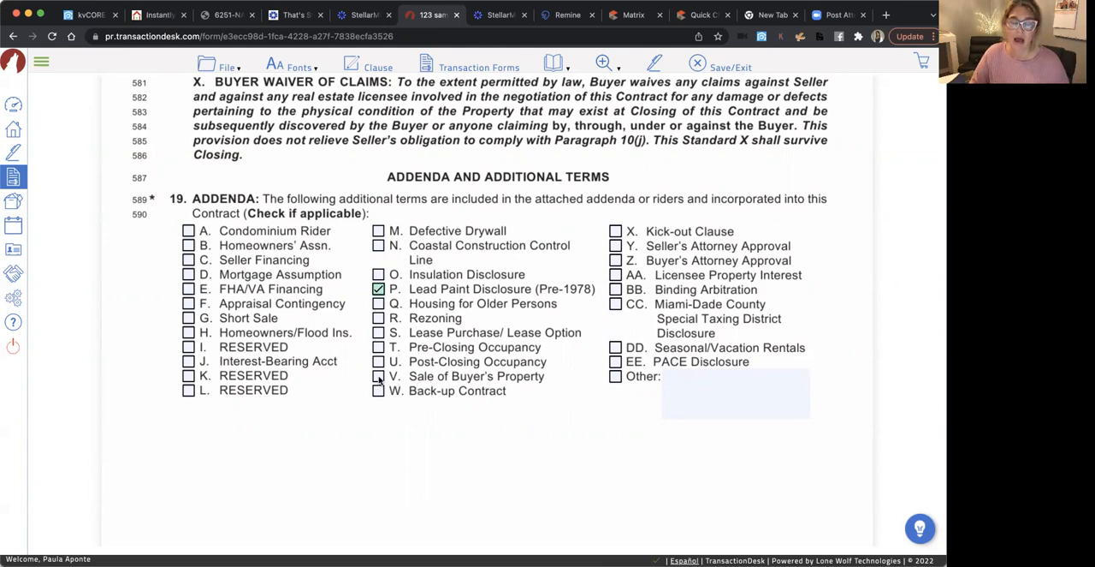
# Enter "Seller to pay up to 3% of buyer closing costs." as the additional terms in paragraph 20
pyautogui.scroll(-10, 477, 444)
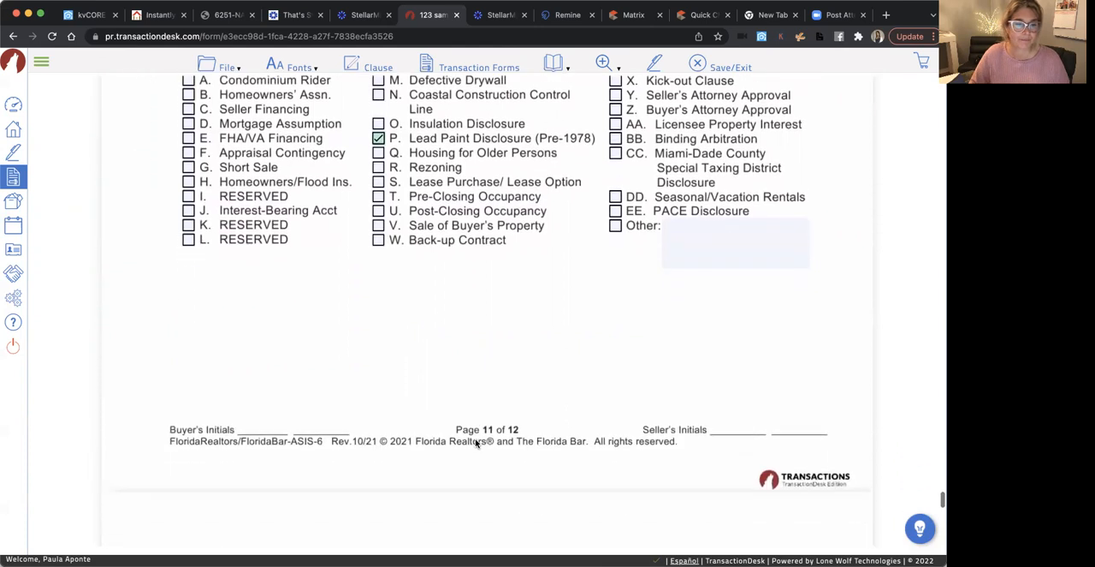
pyautogui.scroll(-4, 476, 439)
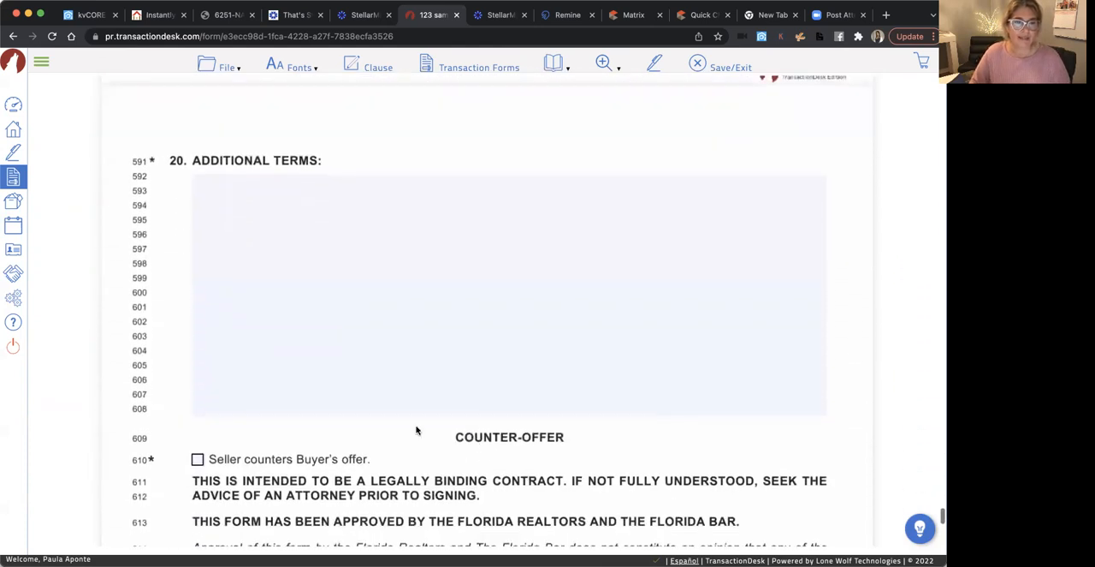
pyautogui.click(232, 200)
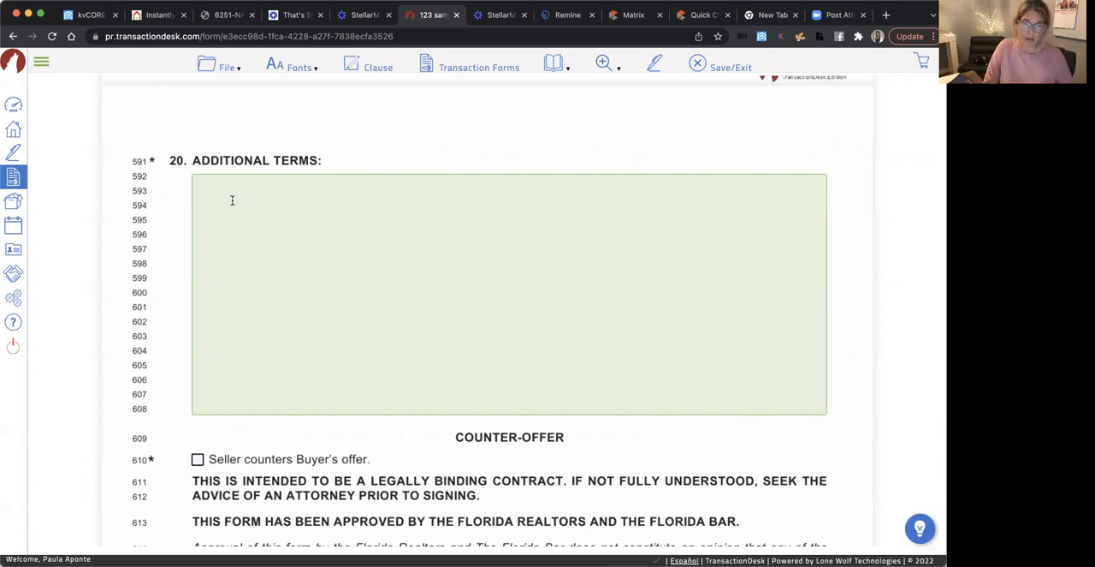
pyautogui.write('Se')
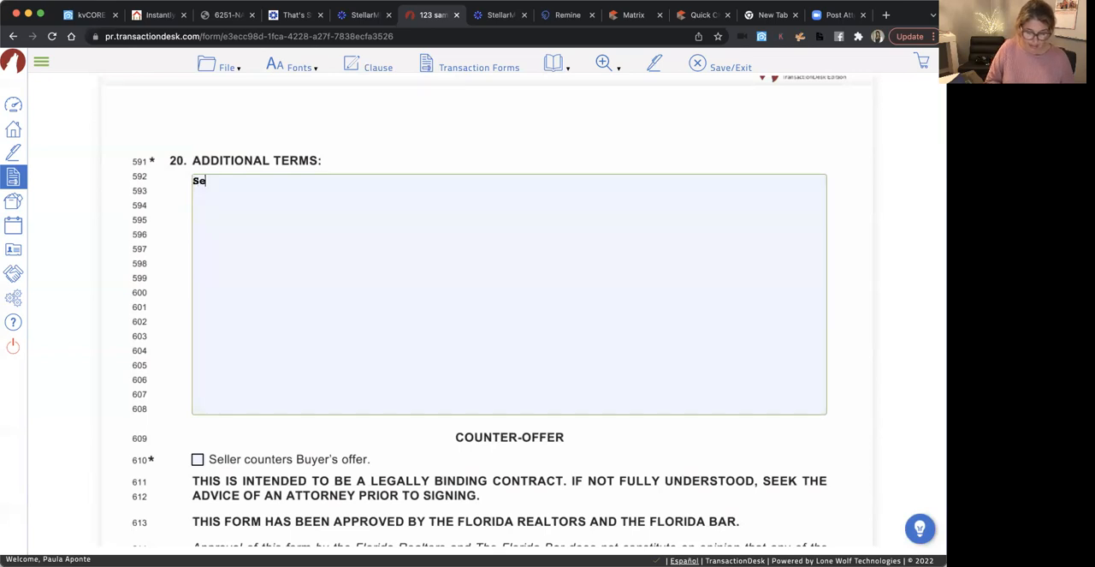
pyautogui.write('ller to pay ')
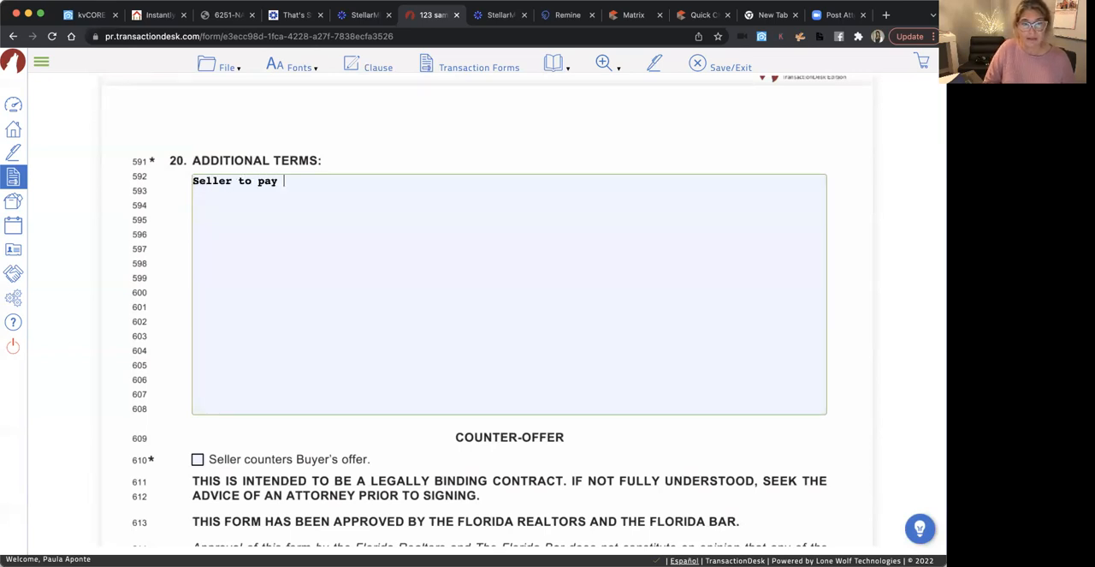
pyautogui.write('up to 3')
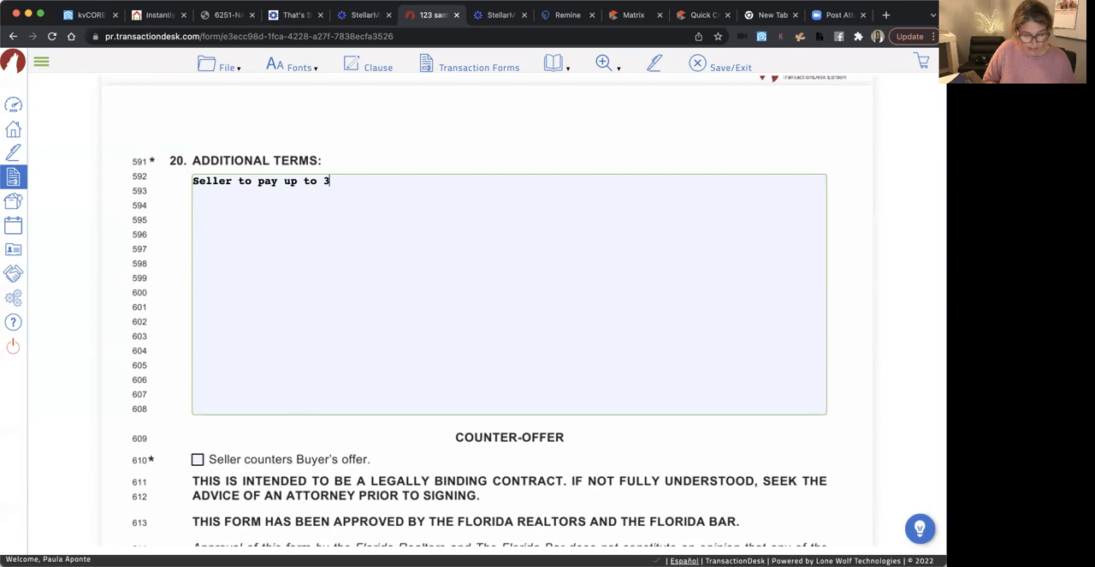
pyautogui.write('% of ')
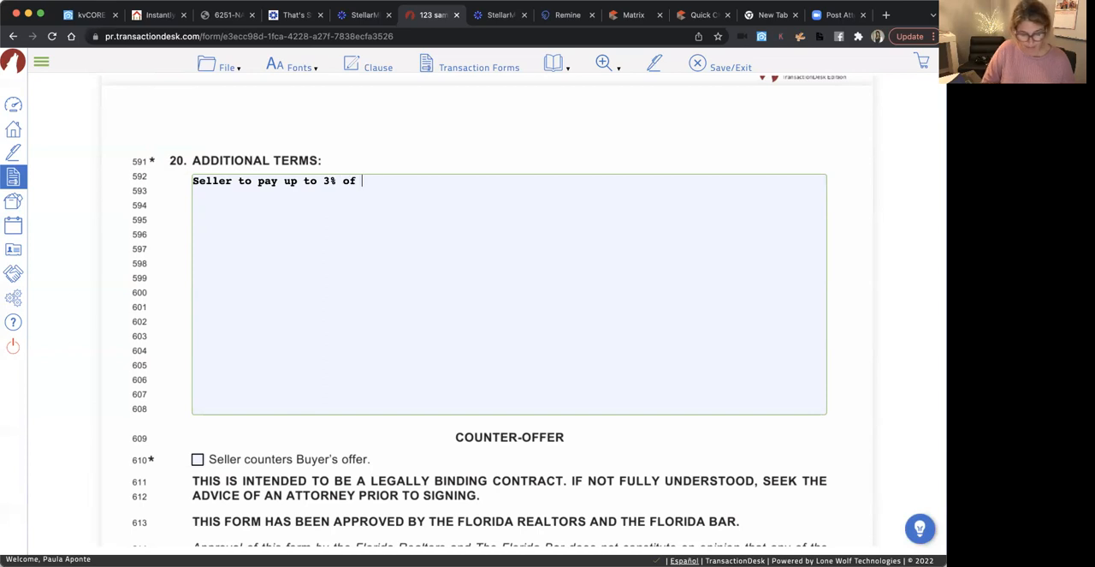
pyautogui.write('buyer closing costs.')
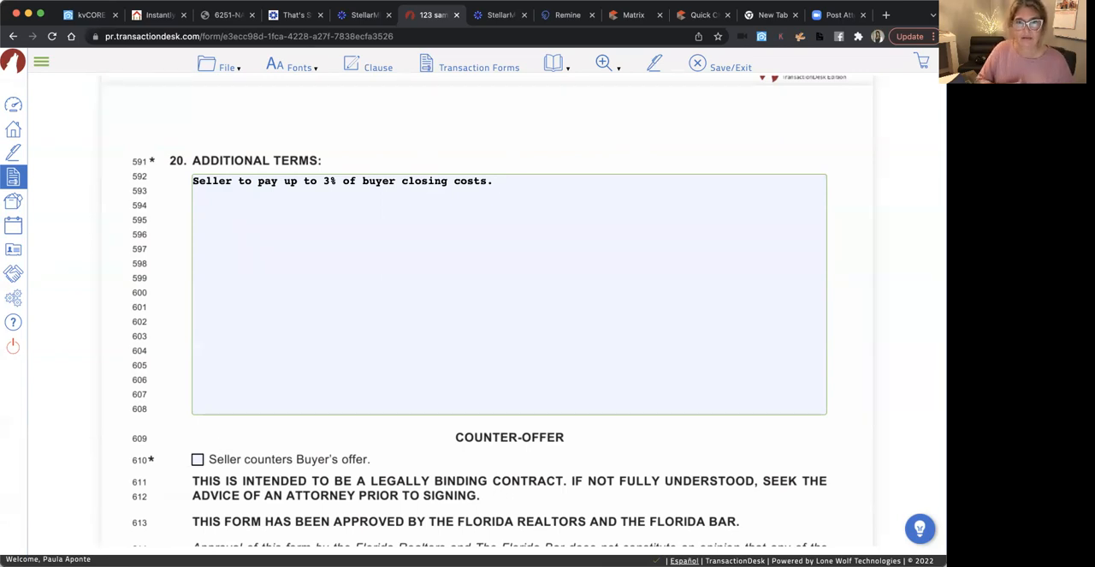
# Clear the prefilled street name and number from the seller's address for purposes of notice on page 12
pyautogui.scroll(-5, 526, 310)
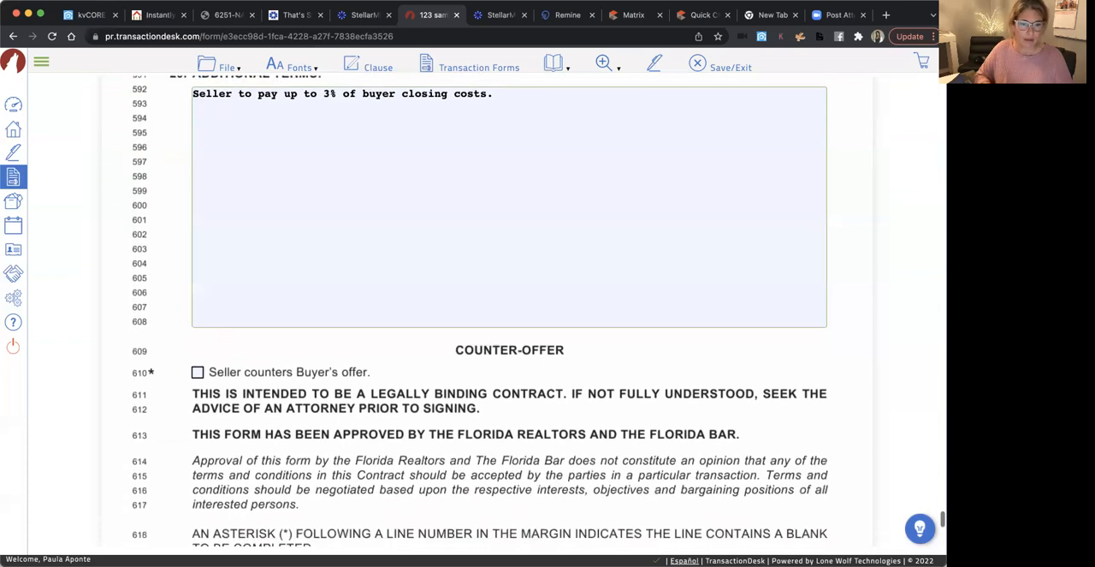
pyautogui.scroll(-2, 527, 310)
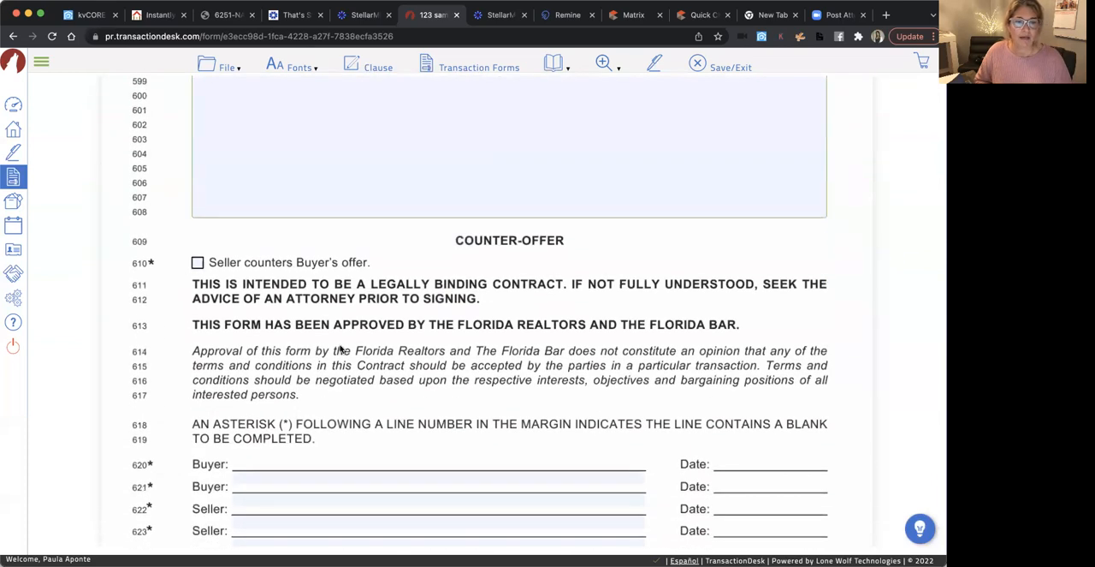
pyautogui.scroll(-3, 272, 342)
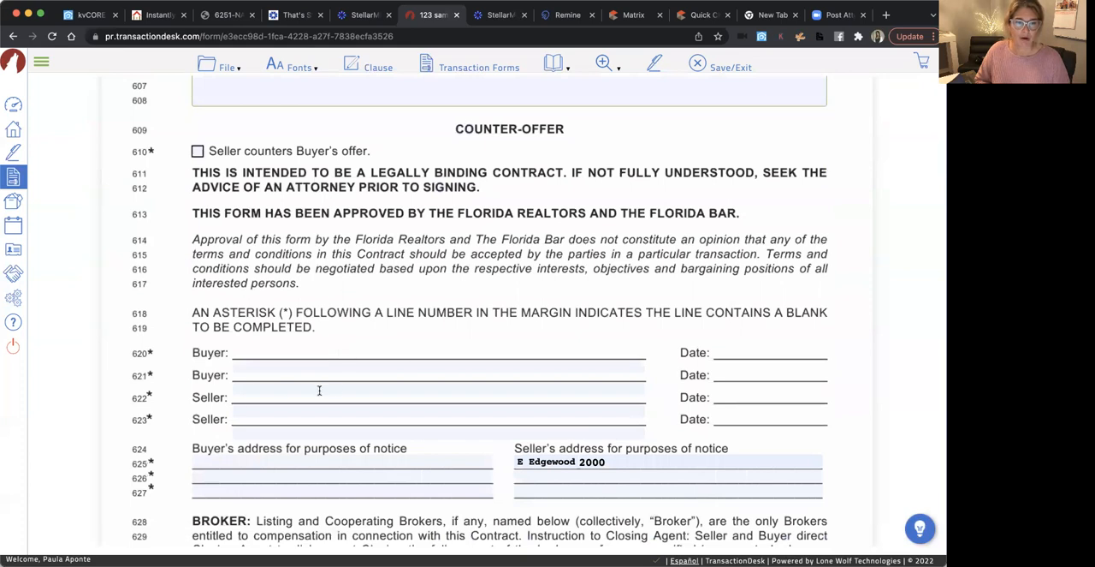
pyautogui.scroll(-1, 446, 367)
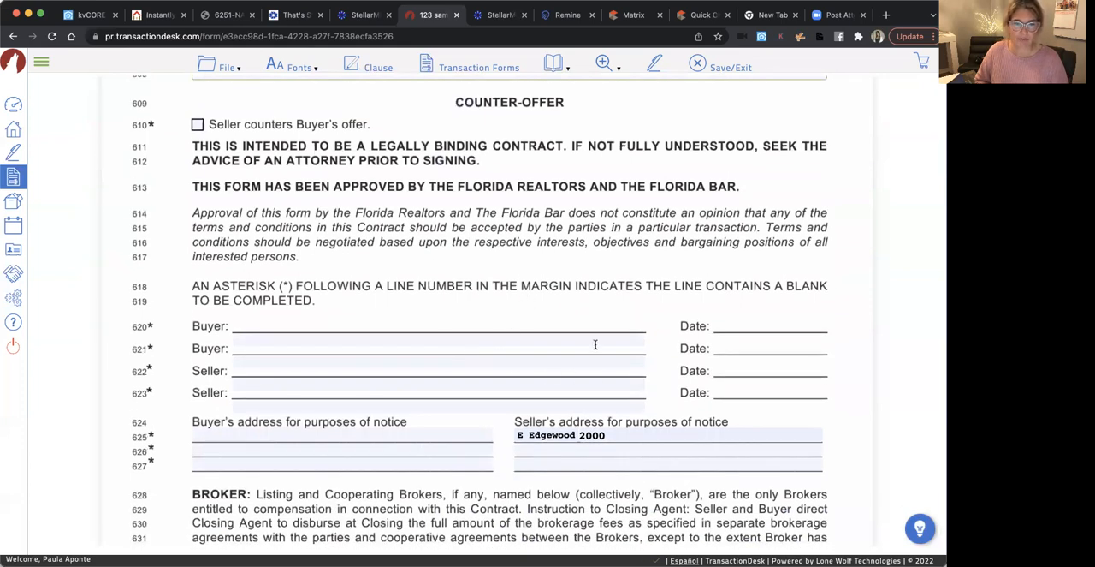
pyautogui.scroll(-5, 603, 377)
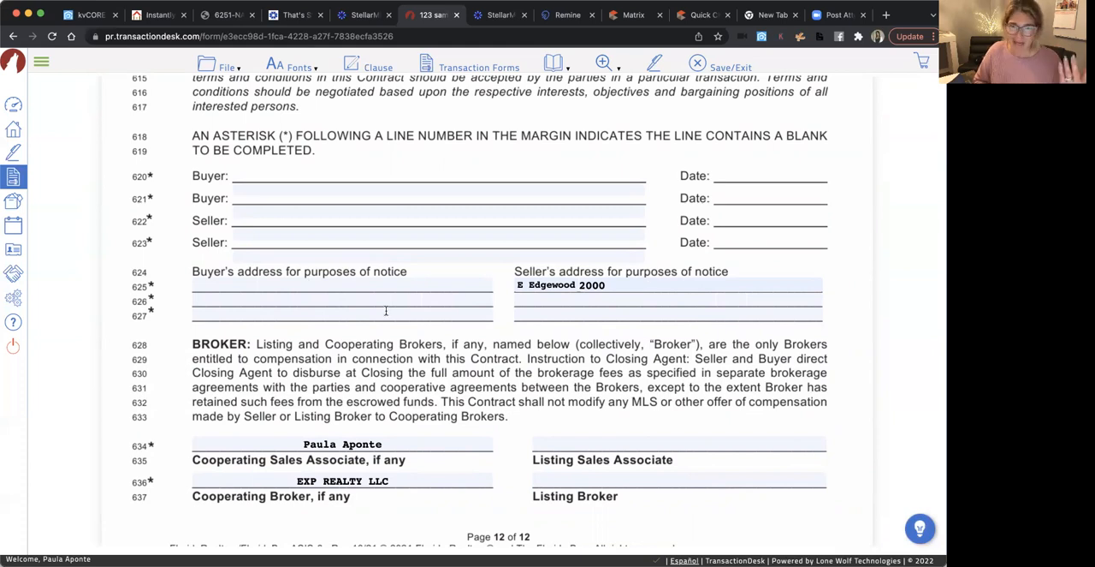
pyautogui.scroll(-2, 391, 370)
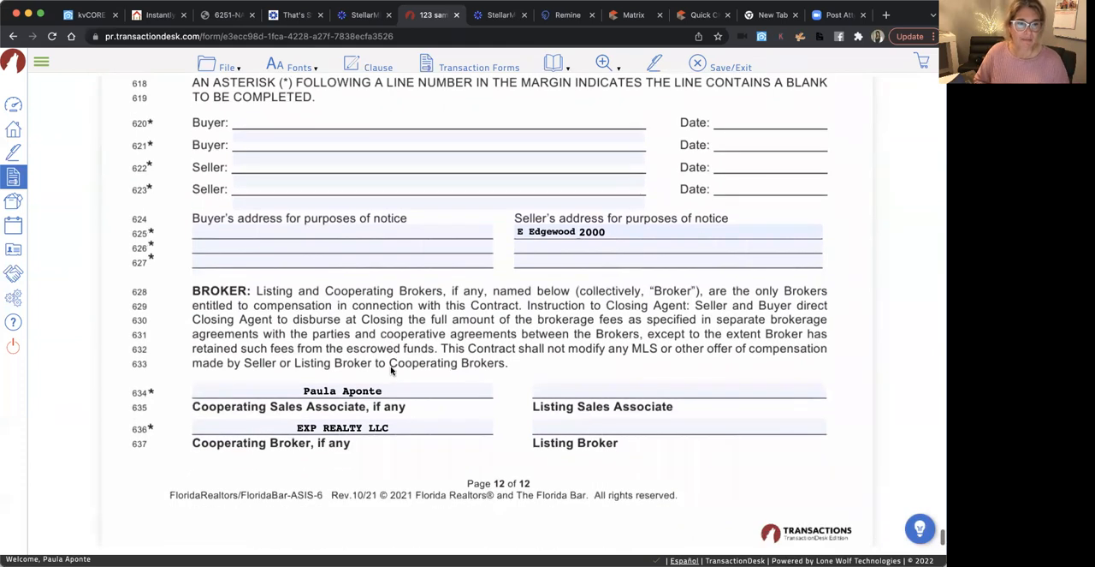
pyautogui.click(624, 227)
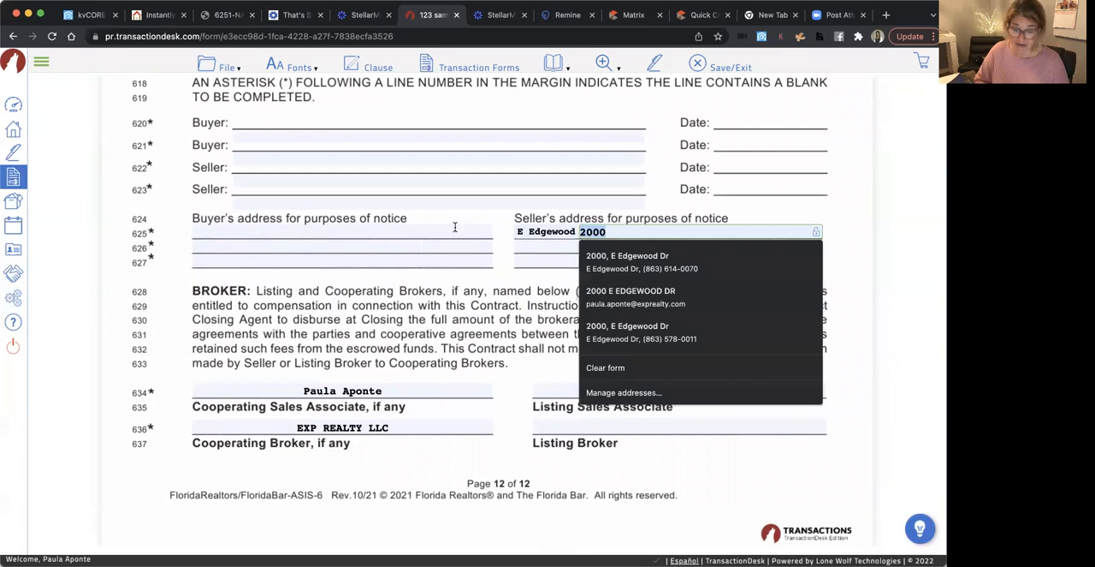
pyautogui.press('BackSpace')
pyautogui.click(529, 231)
pyautogui.press('BackSpace')
pyautogui.click(442, 324)
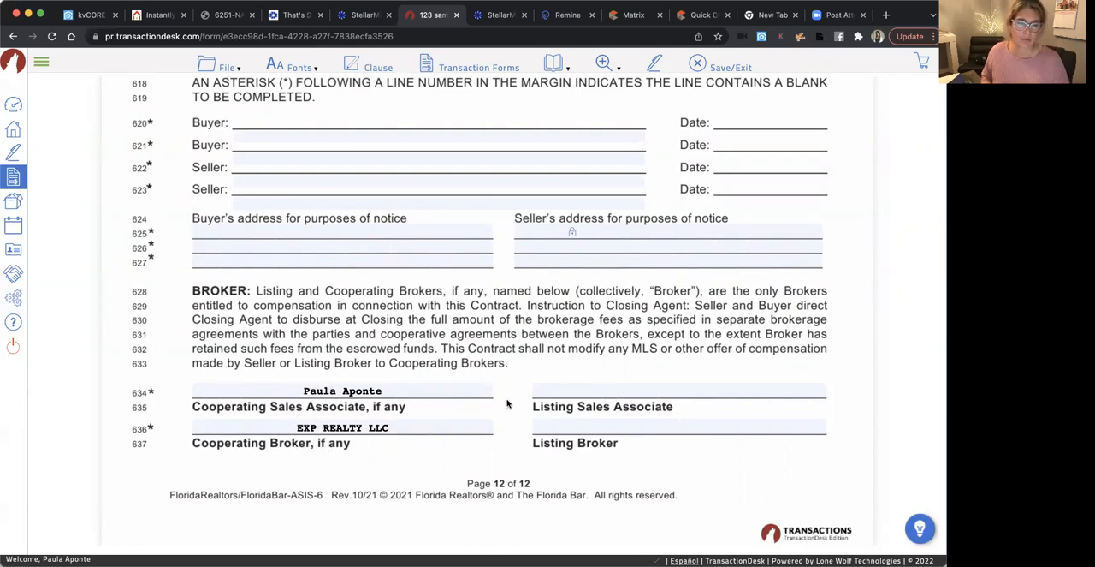
# Save the filled-out AS IS Residential Contract form
pyautogui.scroll(15, 507, 403)
pyautogui.scroll(20, 508, 403)
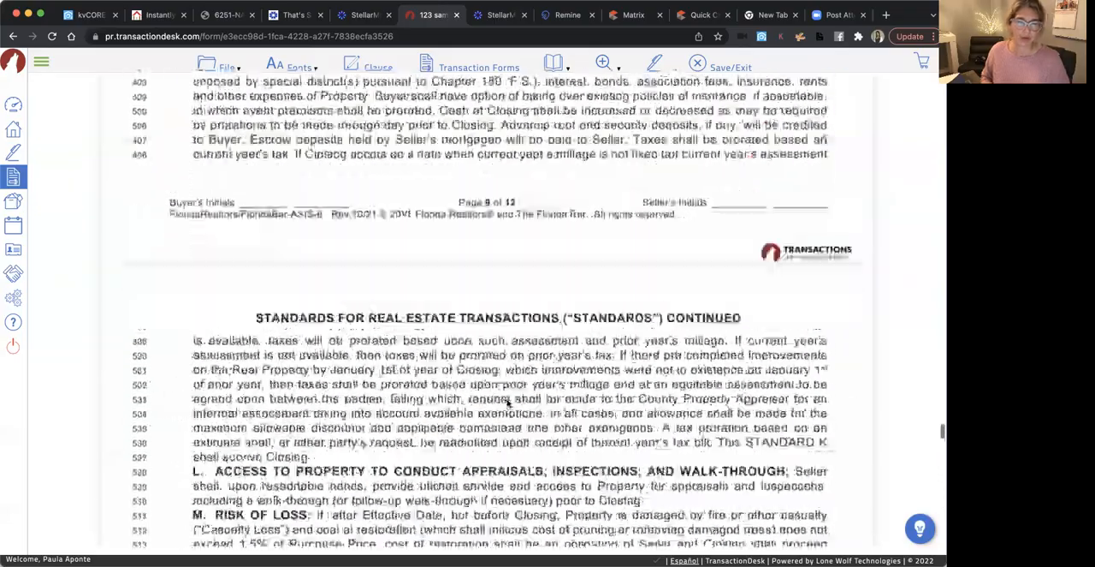
pyautogui.scroll(20, 507, 403)
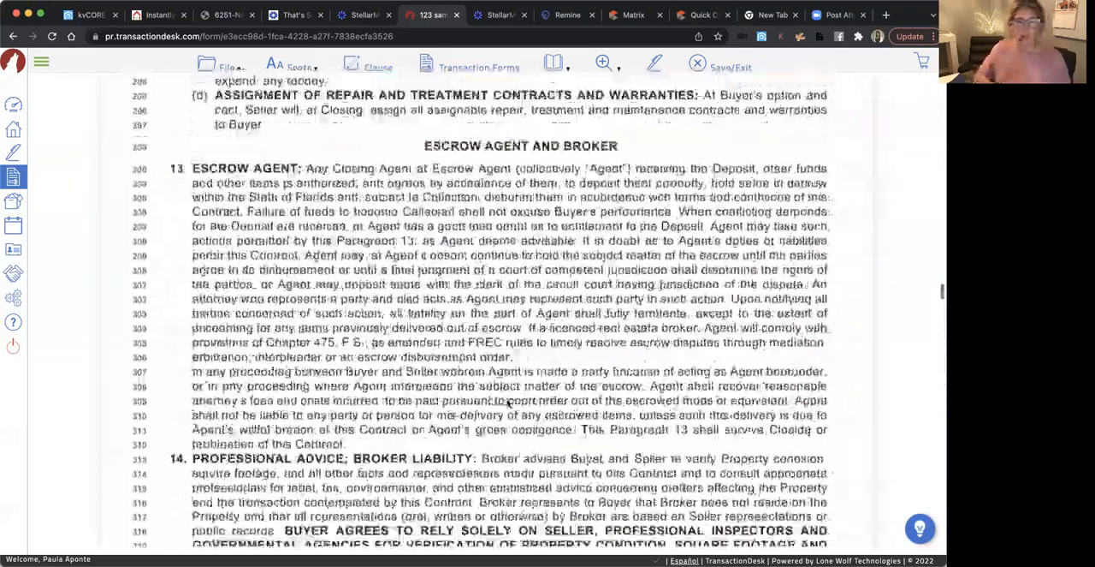
pyautogui.scroll(5, 508, 403)
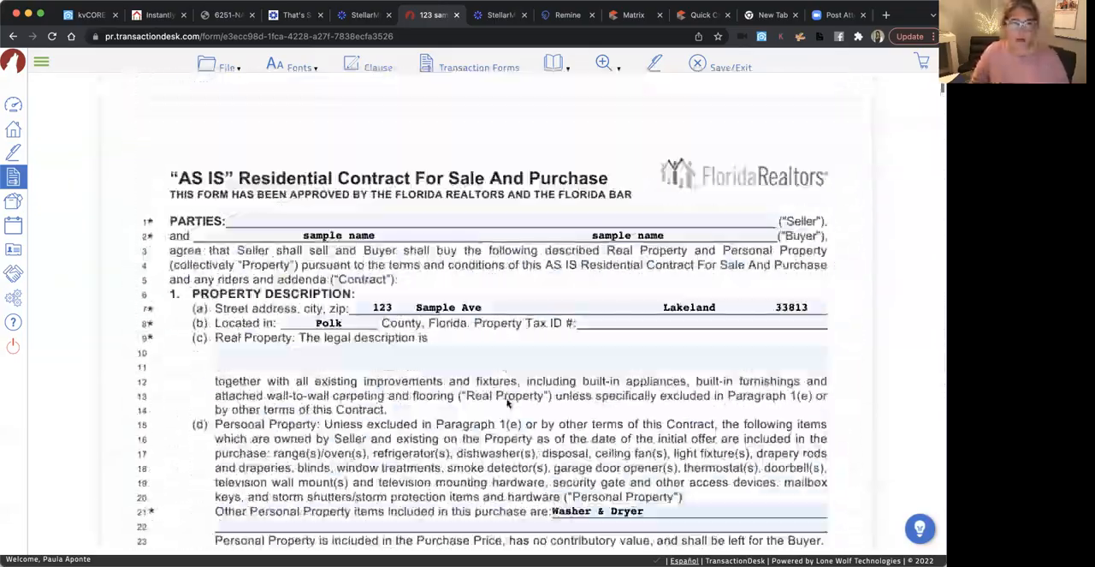
pyautogui.click(238, 68)
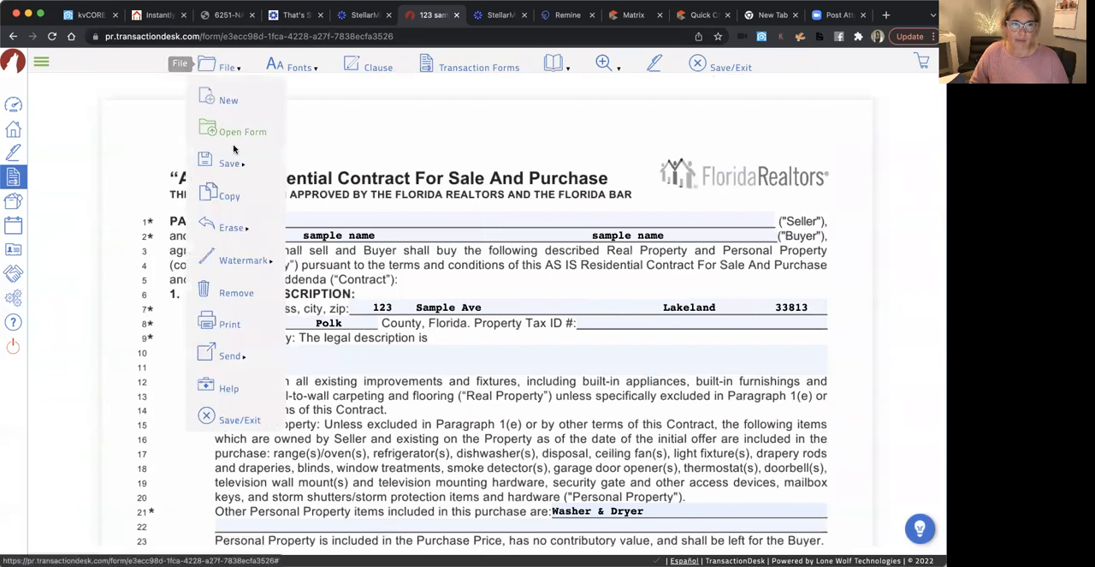
pyautogui.moveTo(231, 163)
pyautogui.click(314, 169)
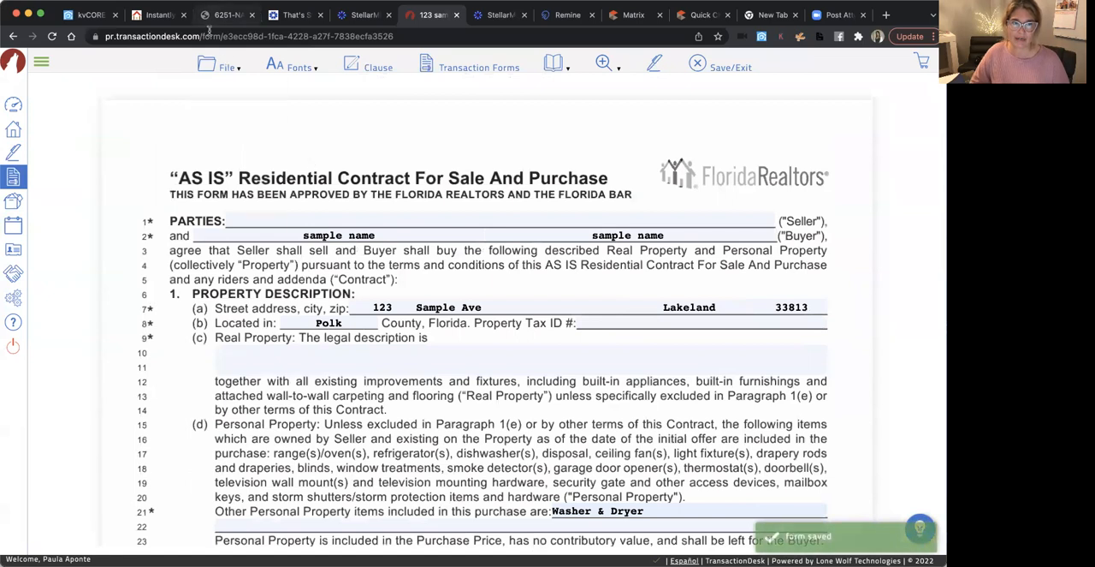
pyautogui.click(226, 67)
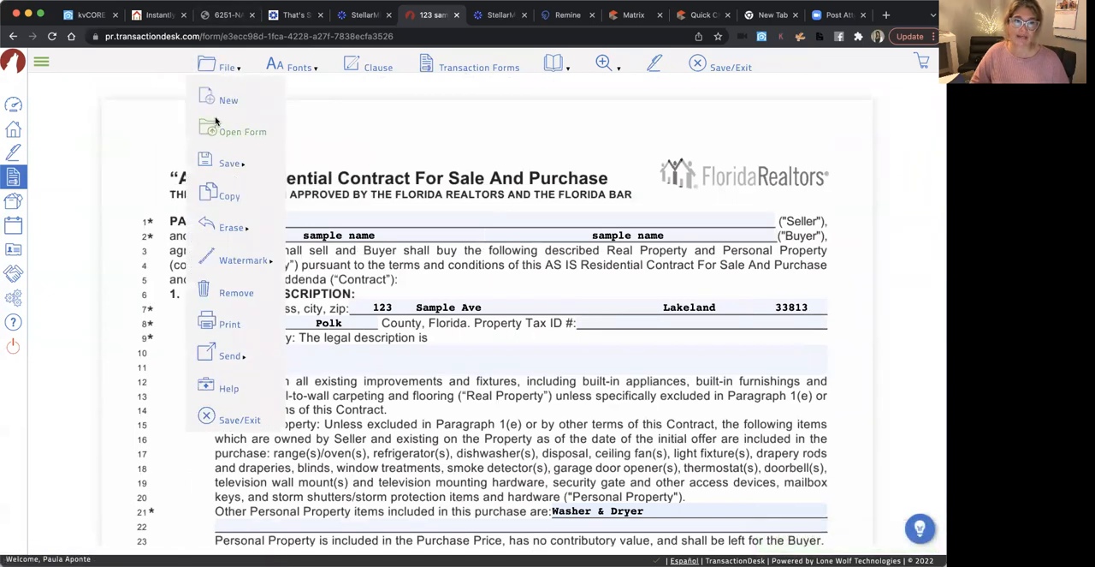
pyautogui.moveTo(235, 167)
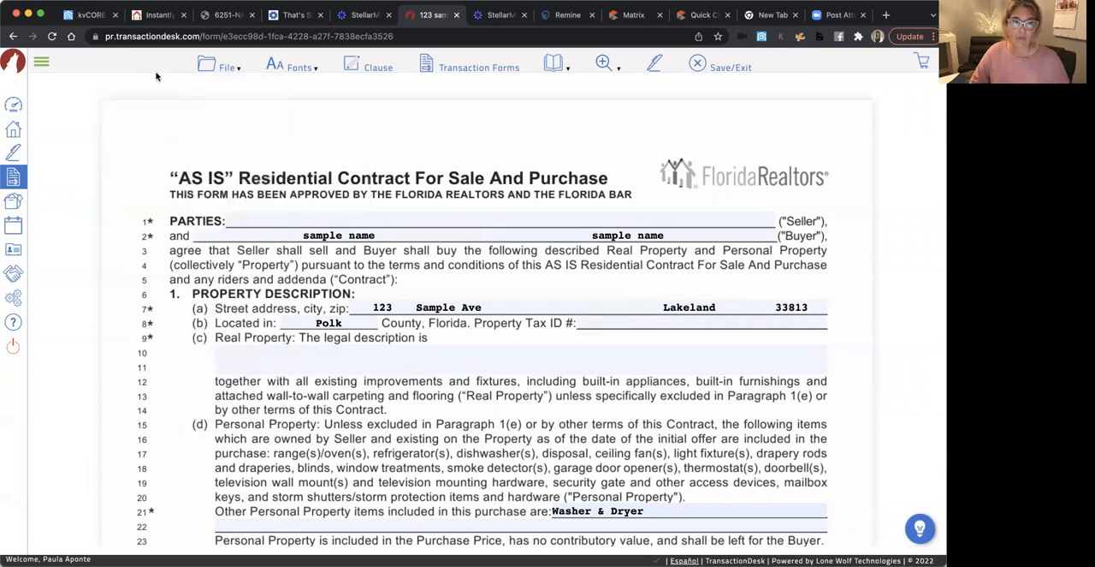
pyautogui.moveTo(199, 77)
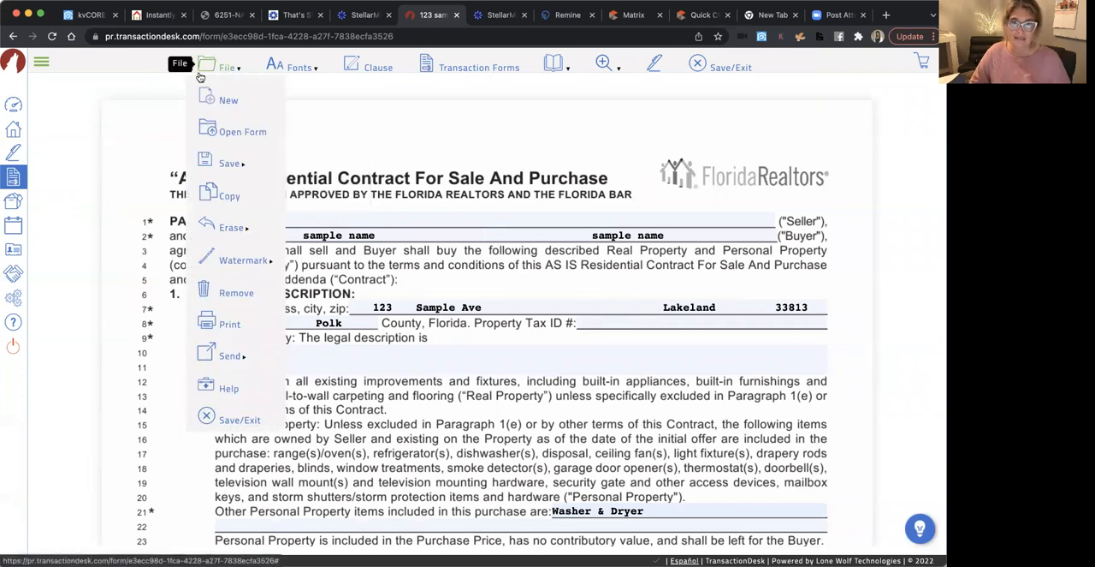
# Open the CR-6 Lead-Based Paint Disclosure Rider P form from the sample sale's transaction
pyautogui.click(13, 107)
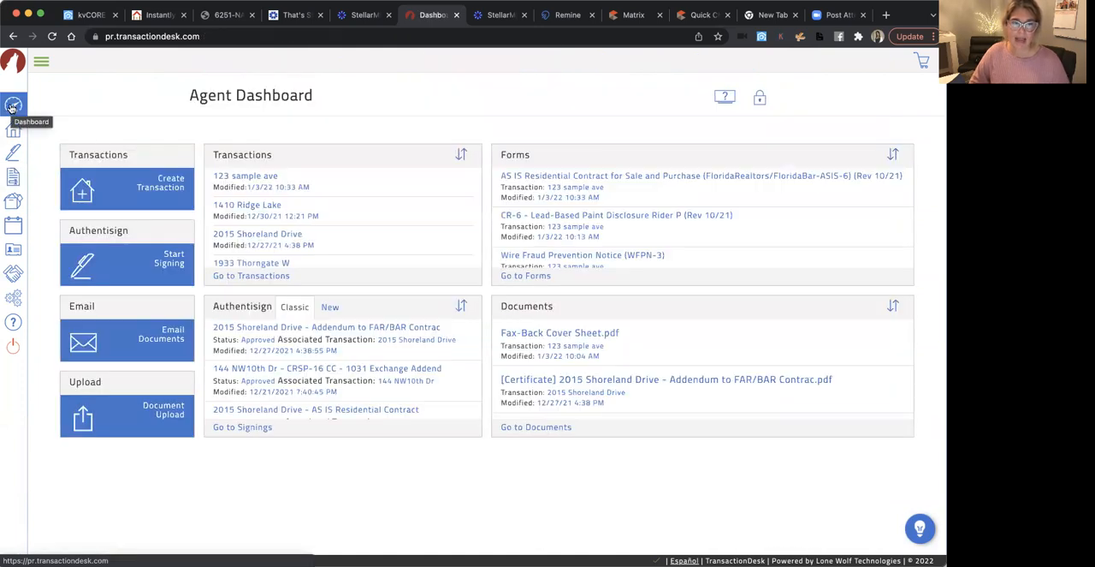
pyautogui.click(246, 178)
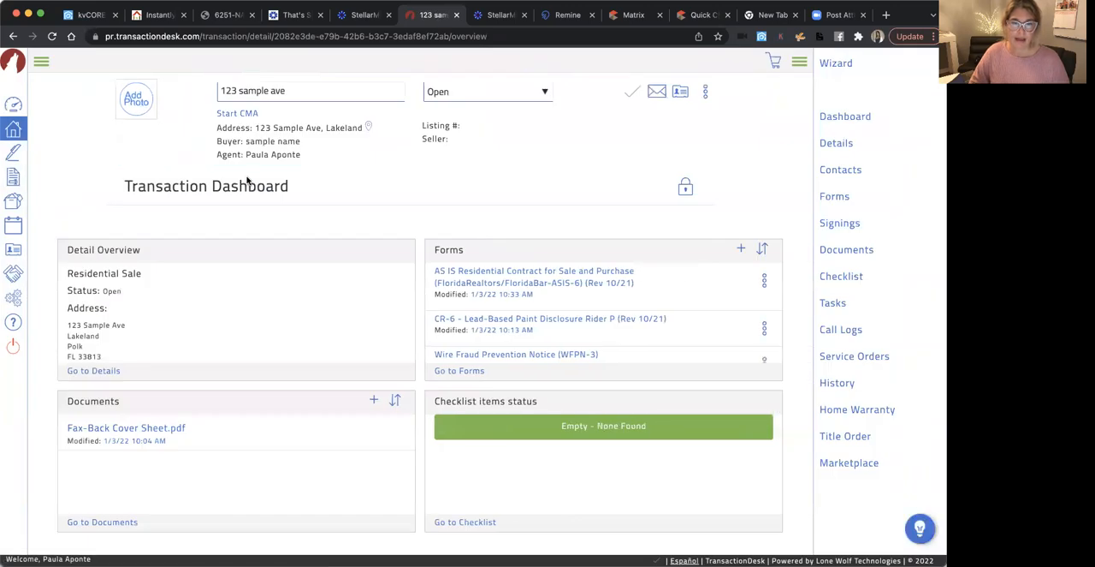
pyautogui.click(520, 320)
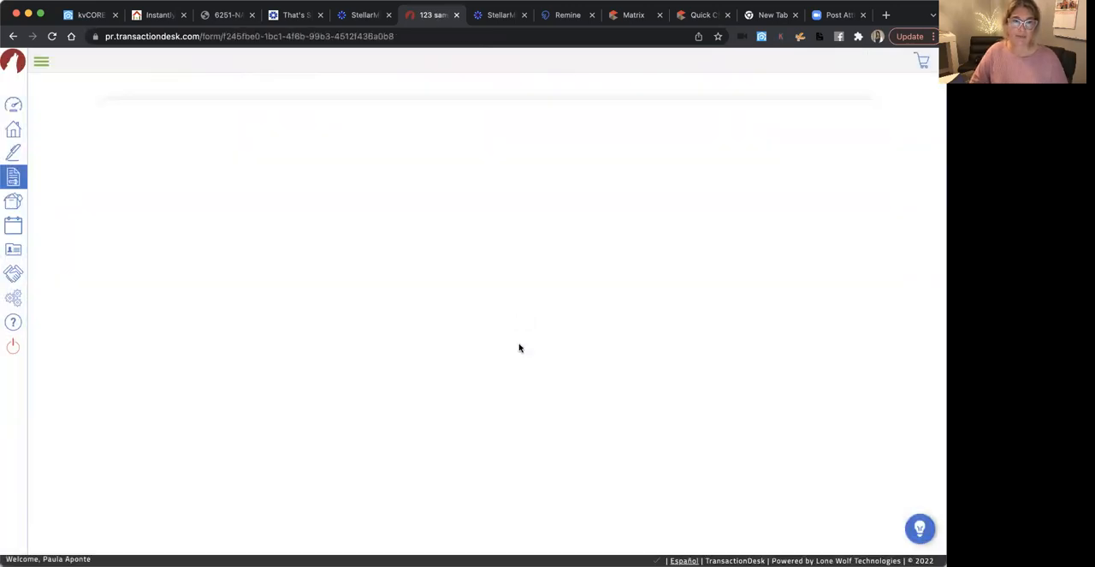
# Review the lead-based paint rider's prefilled parties and property, seller's disclosure, buyer's acknowledgement and certification sections
pyautogui.scroll(-3, 530, 396)
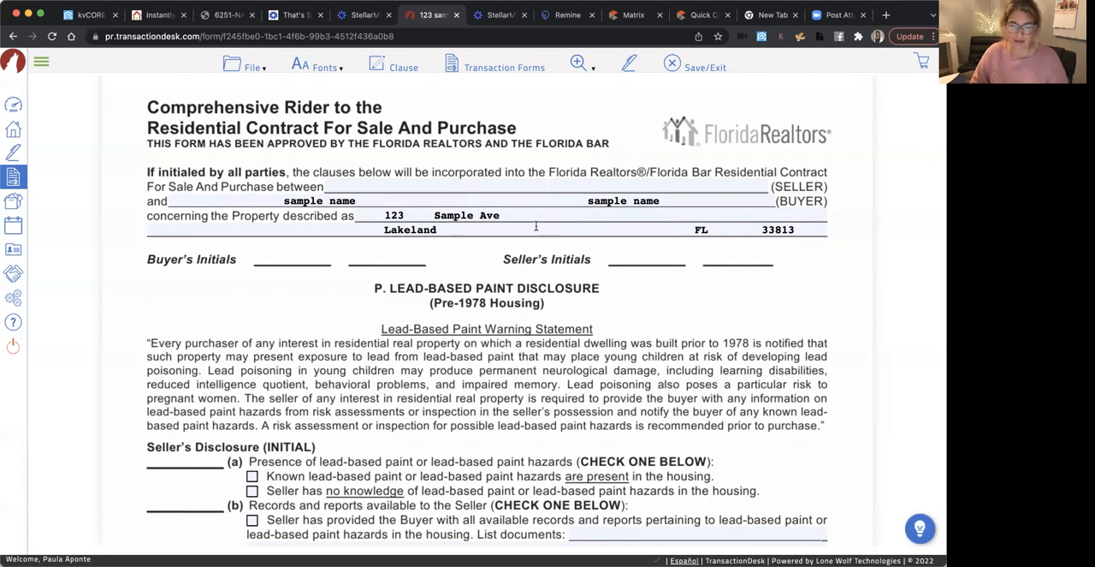
pyautogui.scroll(-2, 496, 371)
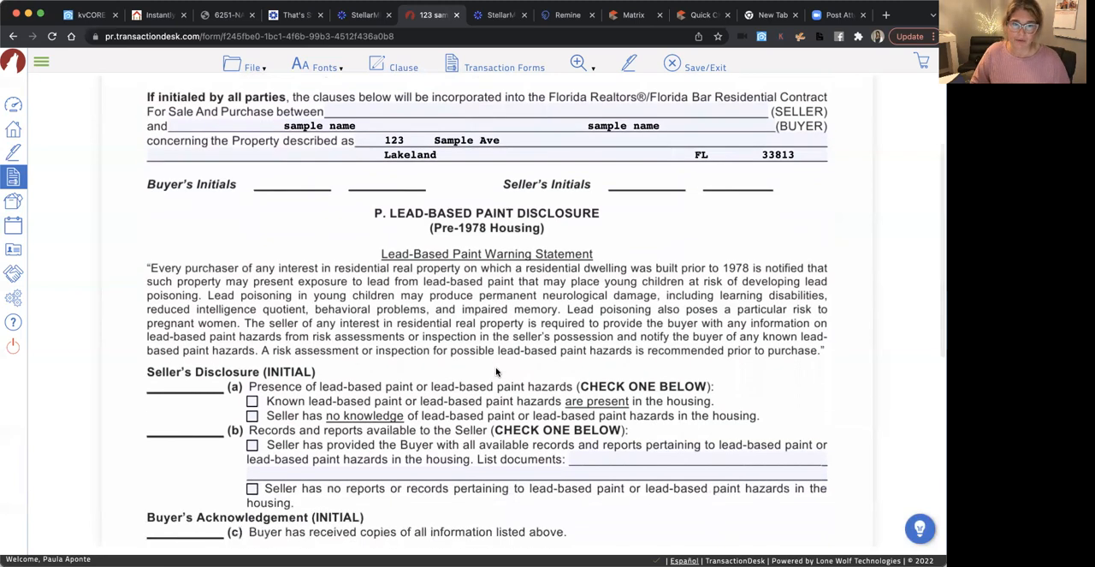
pyautogui.scroll(1, 497, 370)
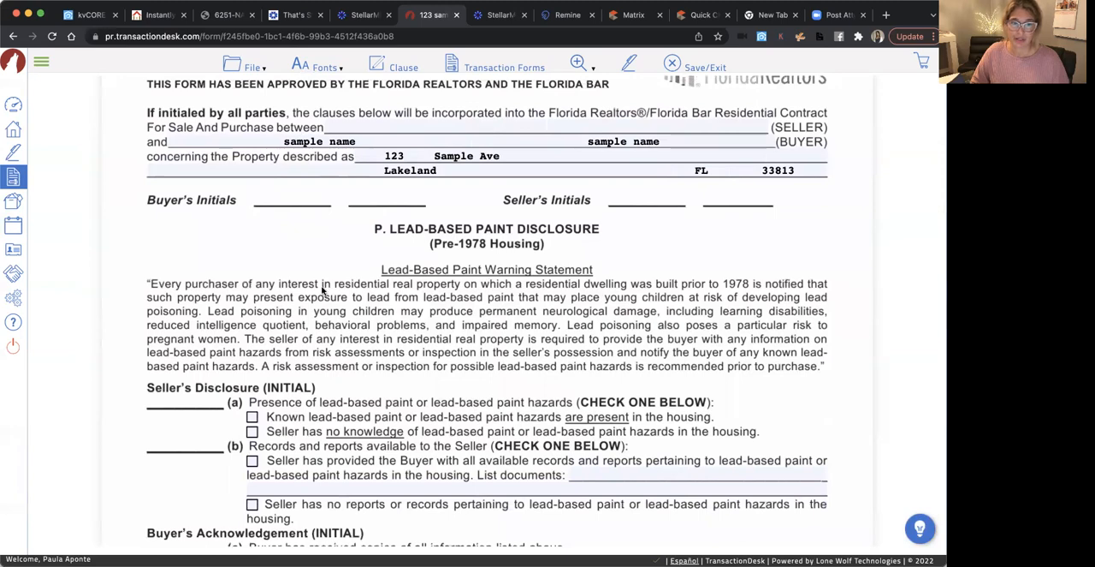
pyautogui.scroll(-4, 323, 290)
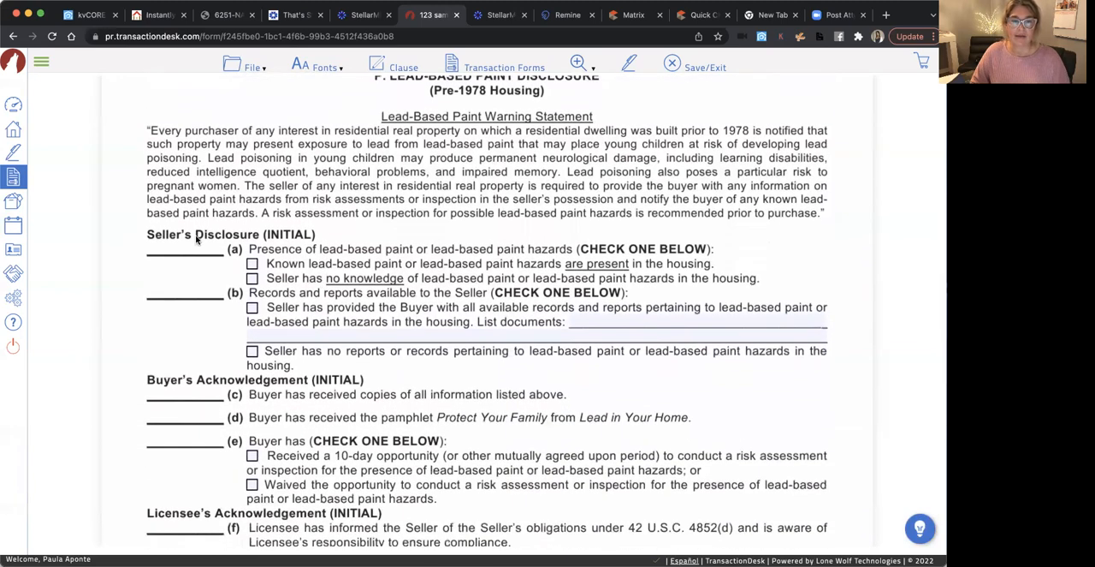
pyautogui.scroll(-1, 310, 283)
pyautogui.scroll(-3, 310, 284)
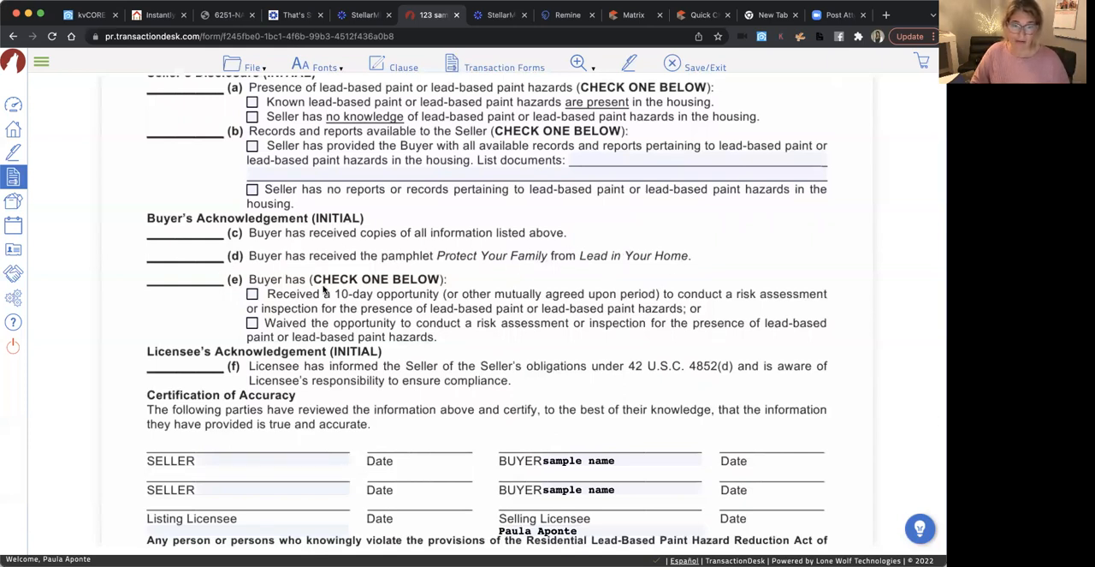
pyautogui.scroll(-1, 276, 314)
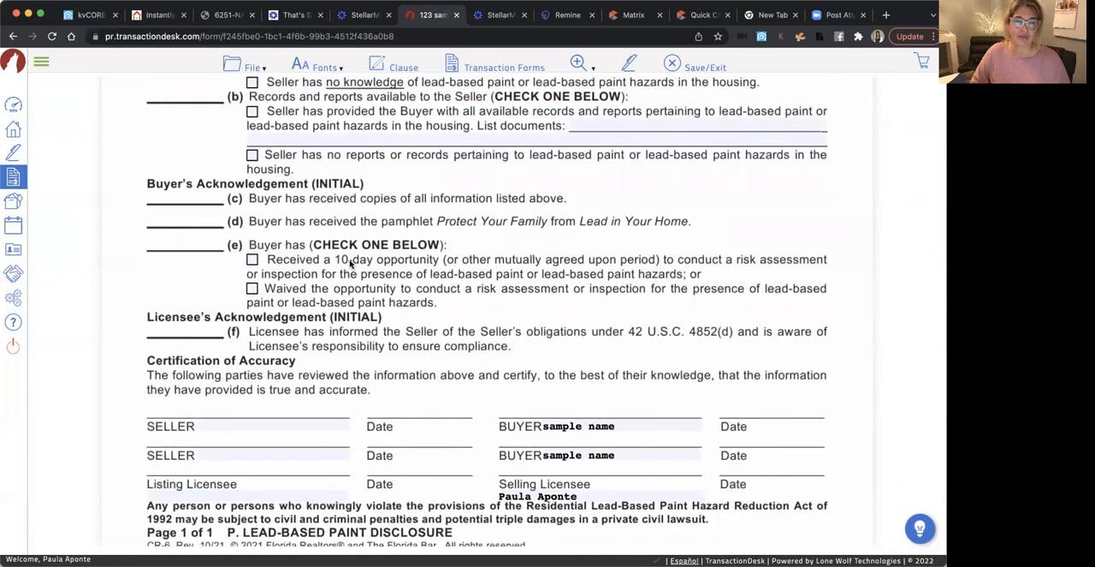
pyautogui.scroll(-1, 359, 270)
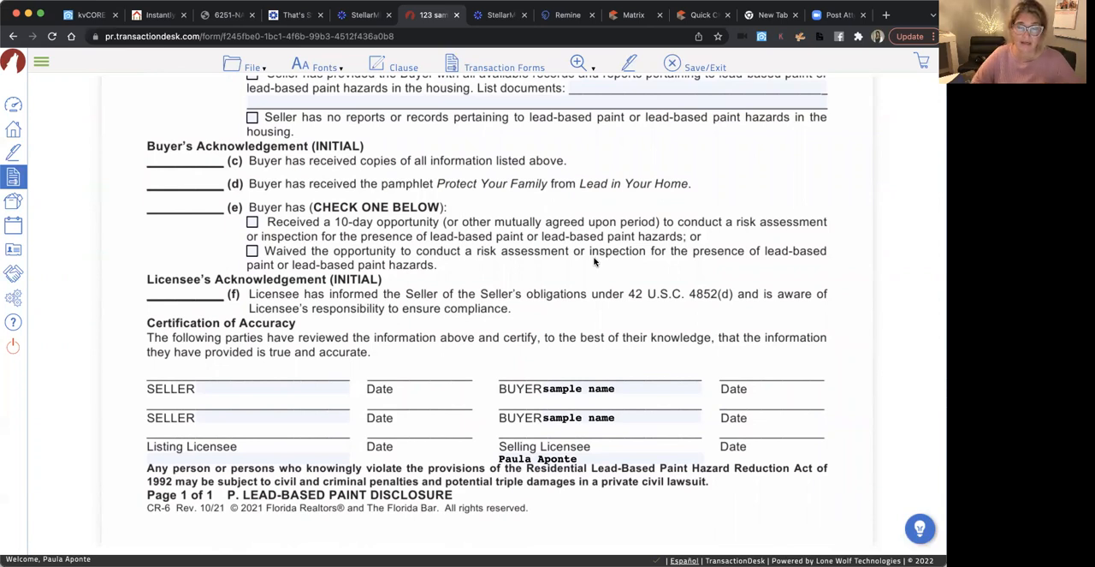
# Mark in item (e) that the buyer waived the opportunity to conduct a lead-based paint risk assessment or inspection
pyautogui.scroll(2, 597, 256)
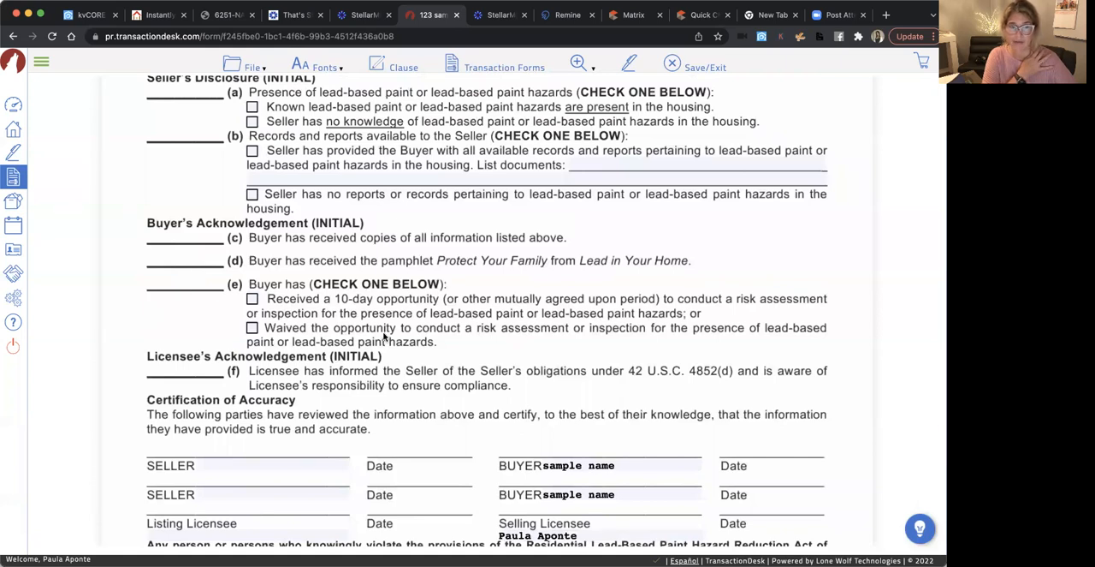
pyautogui.scroll(-2, 383, 337)
pyautogui.click(252, 290)
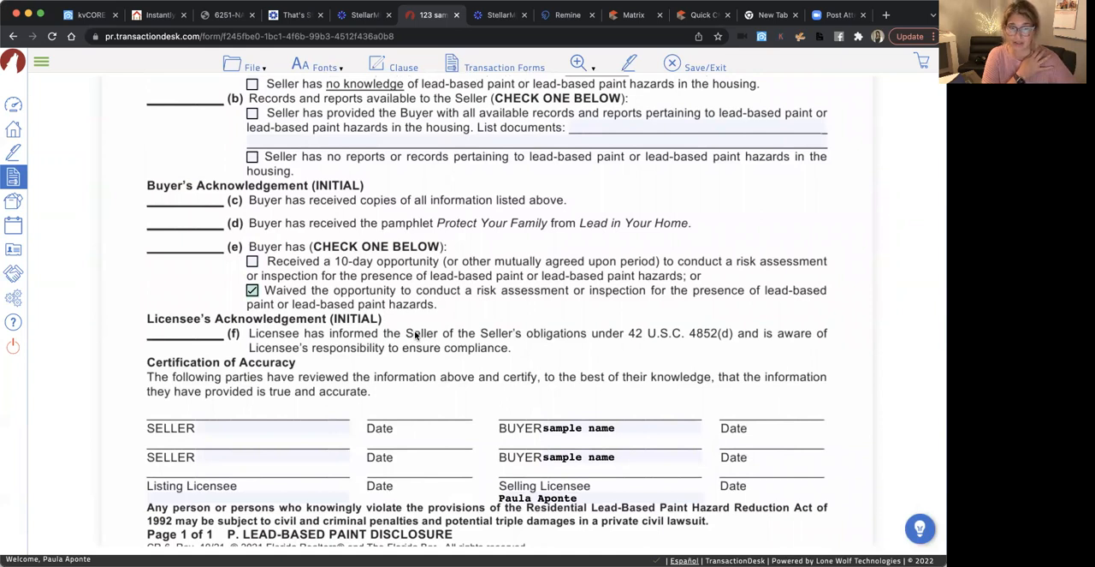
# Examine which initials, seller checkboxes and signature lines remain for the seller, buyer and licensees on the lead-based paint rider
pyautogui.scroll(5, 416, 335)
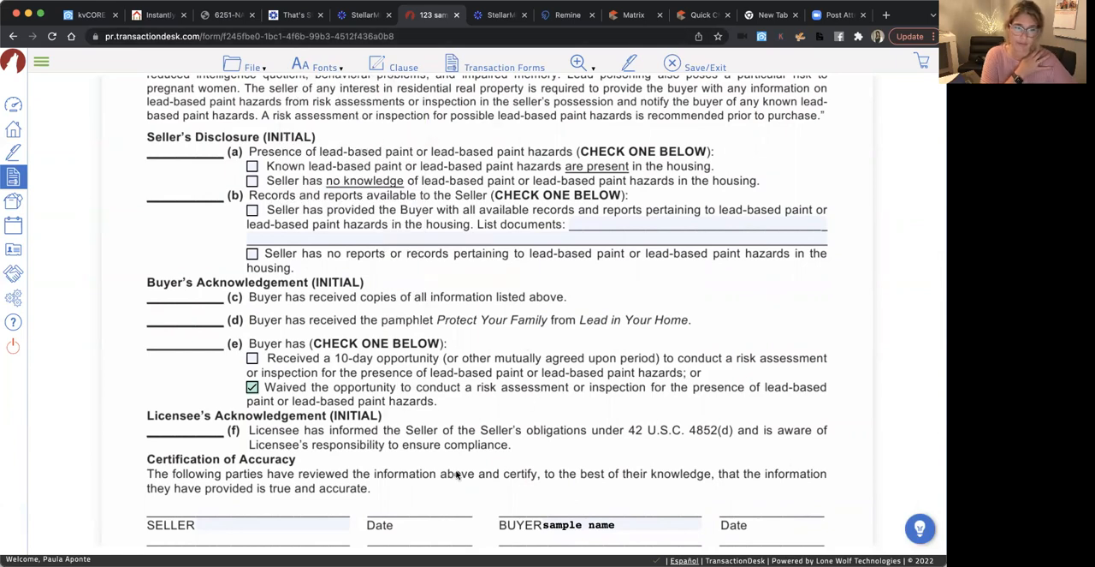
pyautogui.scroll(-4, 458, 475)
pyautogui.scroll(-1, 458, 475)
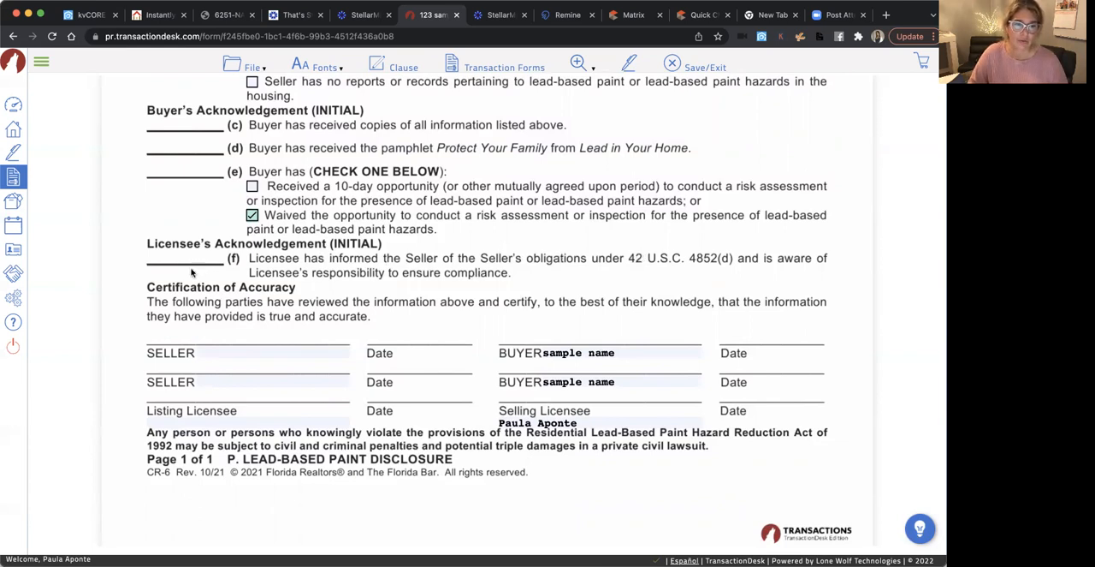
pyautogui.scroll(2, 191, 263)
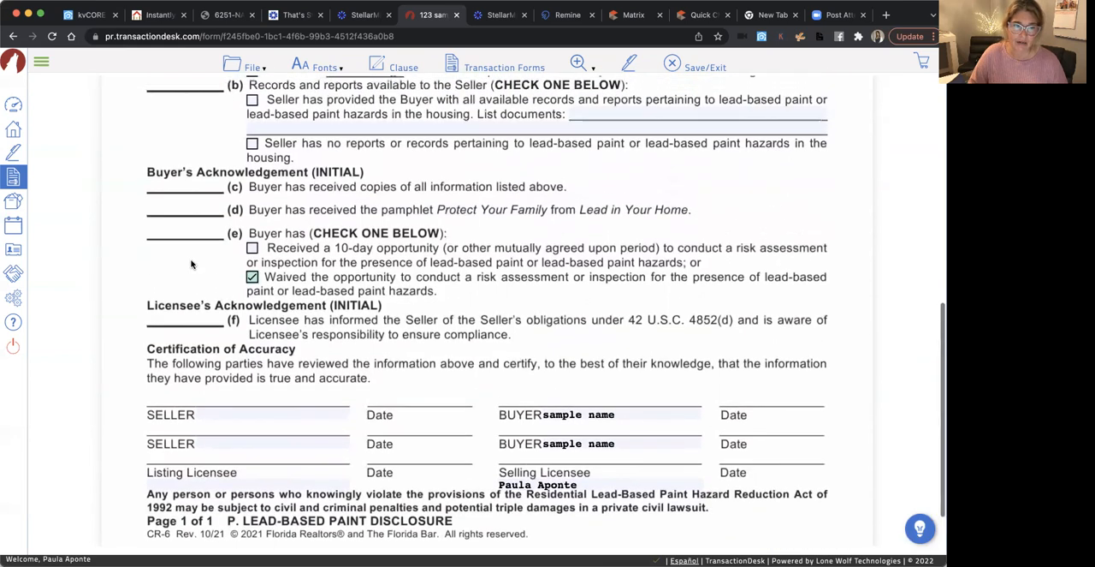
pyautogui.scroll(4, 199, 258)
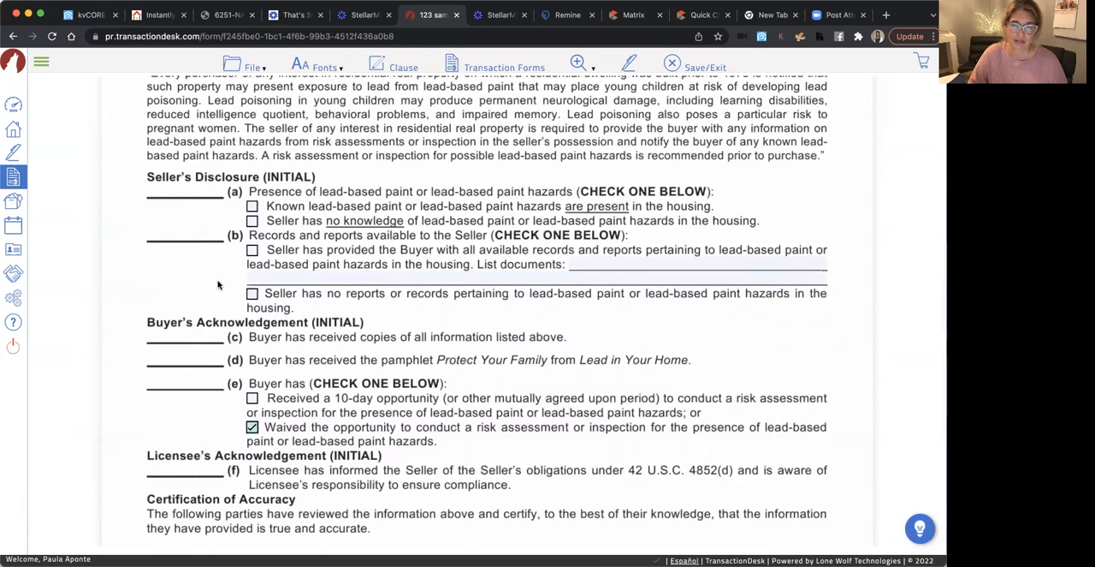
pyautogui.scroll(6, 220, 286)
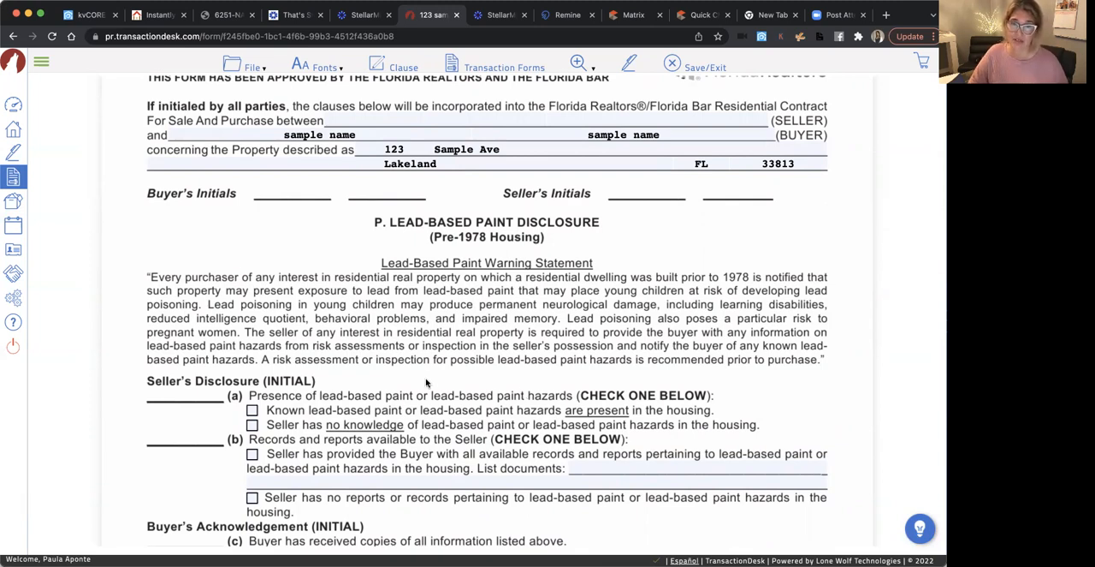
pyautogui.scroll(-5, 428, 383)
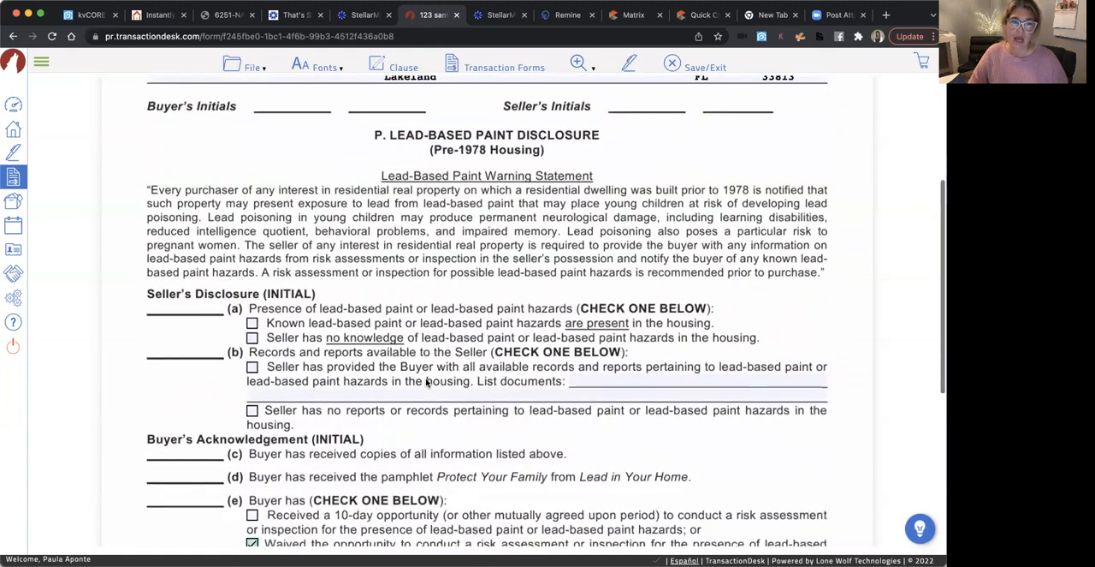
pyautogui.scroll(-1, 313, 468)
pyautogui.scroll(-1, 312, 468)
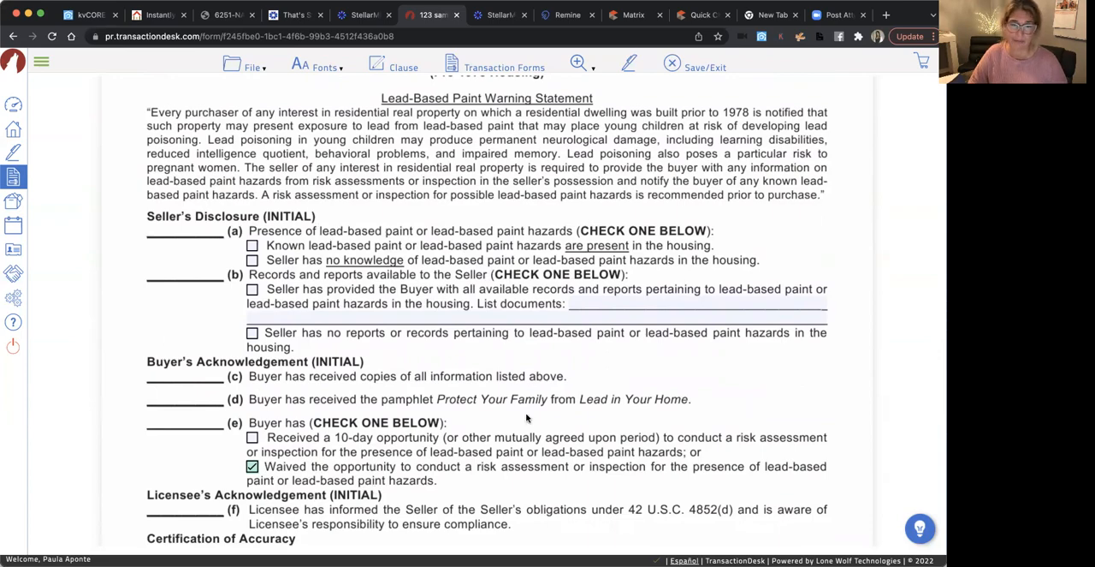
pyautogui.scroll(-3, 526, 418)
pyautogui.scroll(5, 522, 432)
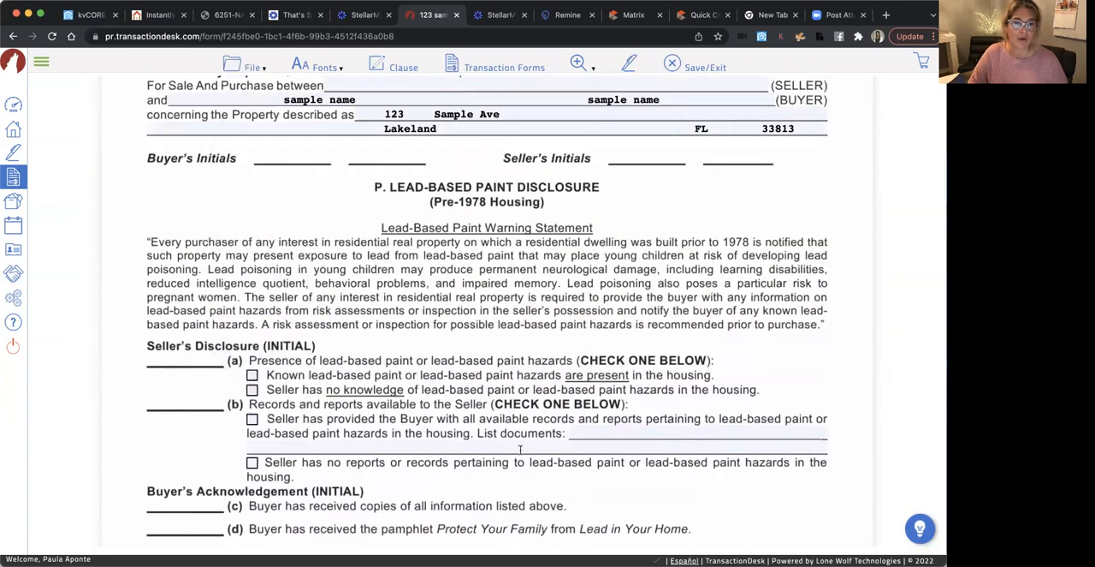
pyautogui.scroll(-5, 520, 448)
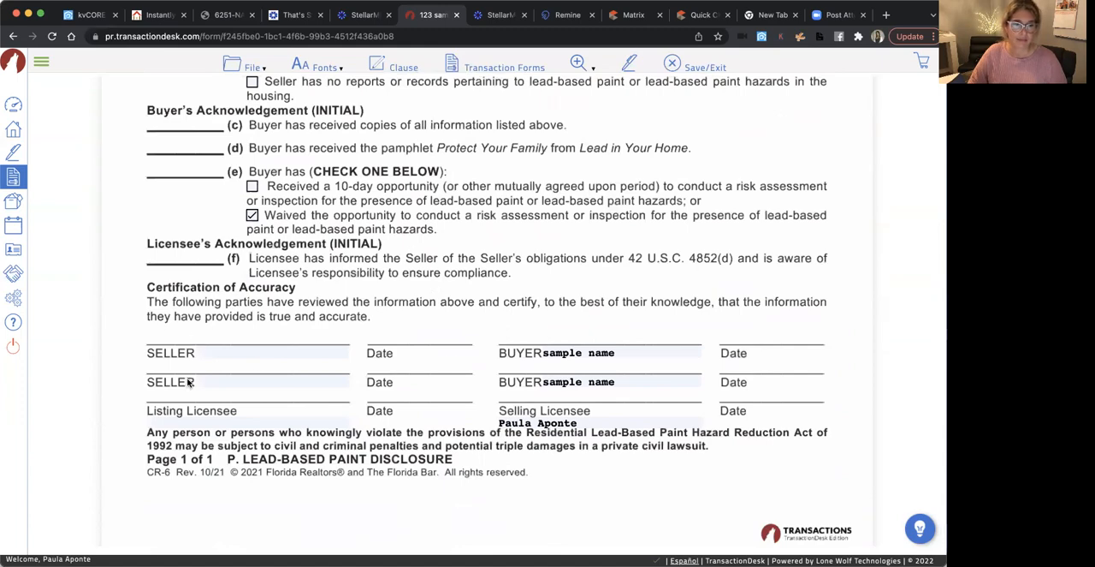
# Save the lead-based paint rider and return to the Agent Dashboard
pyautogui.scroll(6, 611, 318)
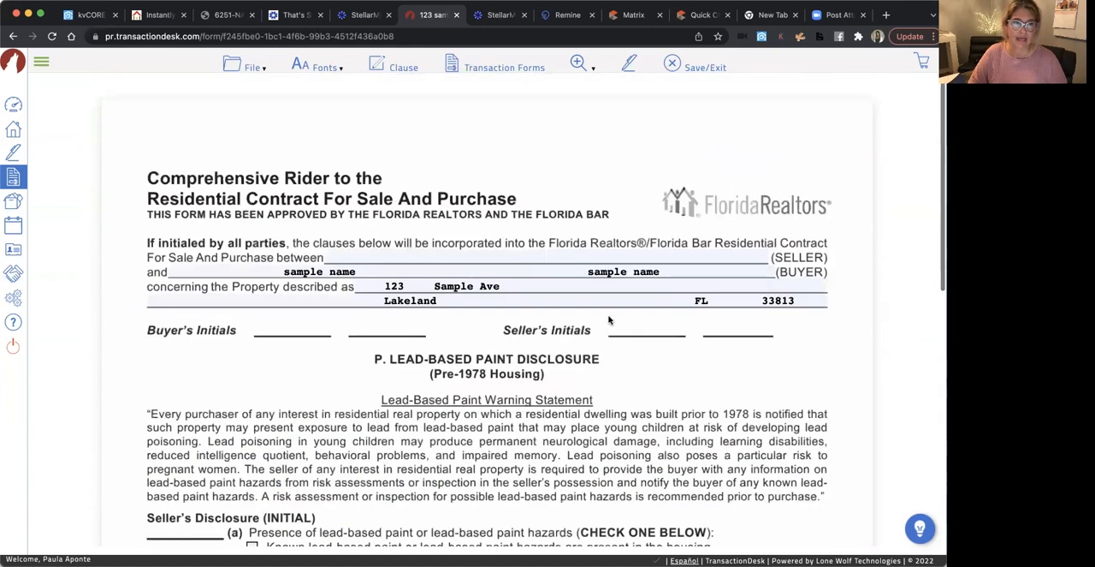
pyautogui.click(245, 67)
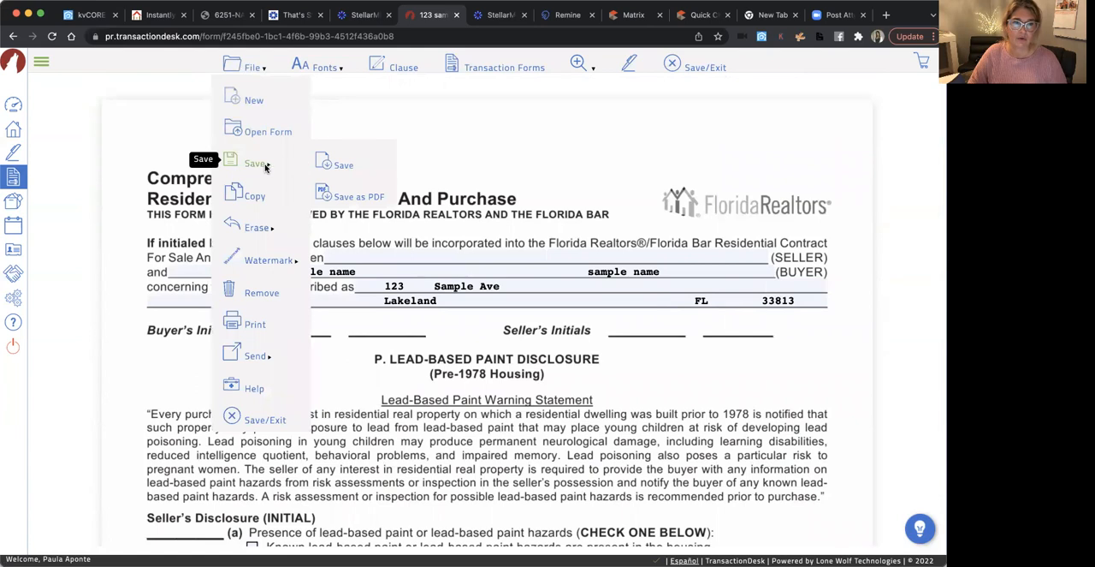
pyautogui.click(261, 163)
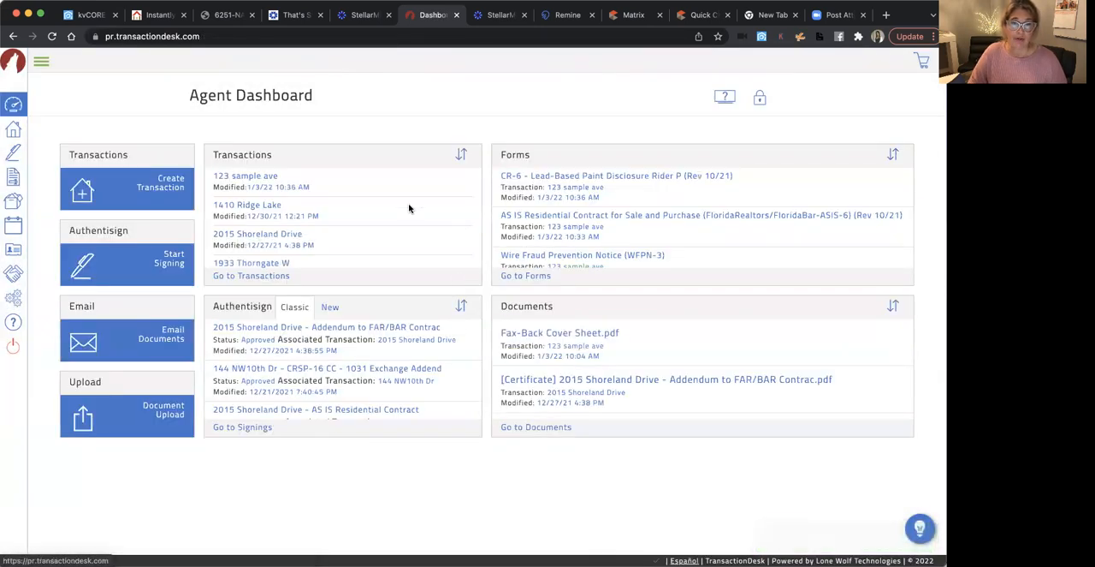
# Open the Wire Fraud Prevention Notice and enter "Sample Name" on both Buyer/Seller Name (Print) lines
pyautogui.click(605, 255)
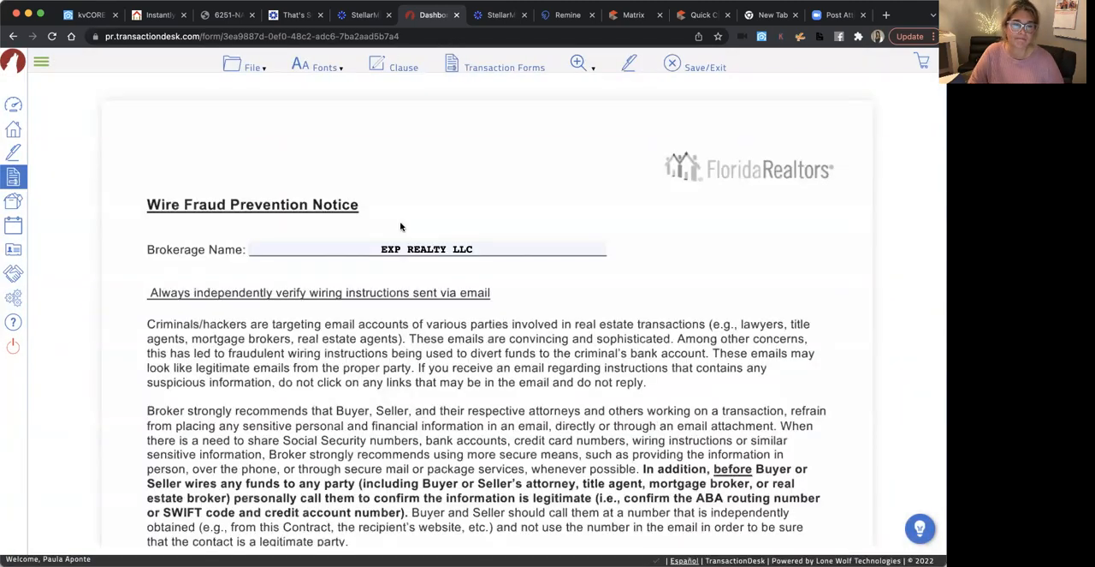
pyautogui.scroll(-5, 400, 226)
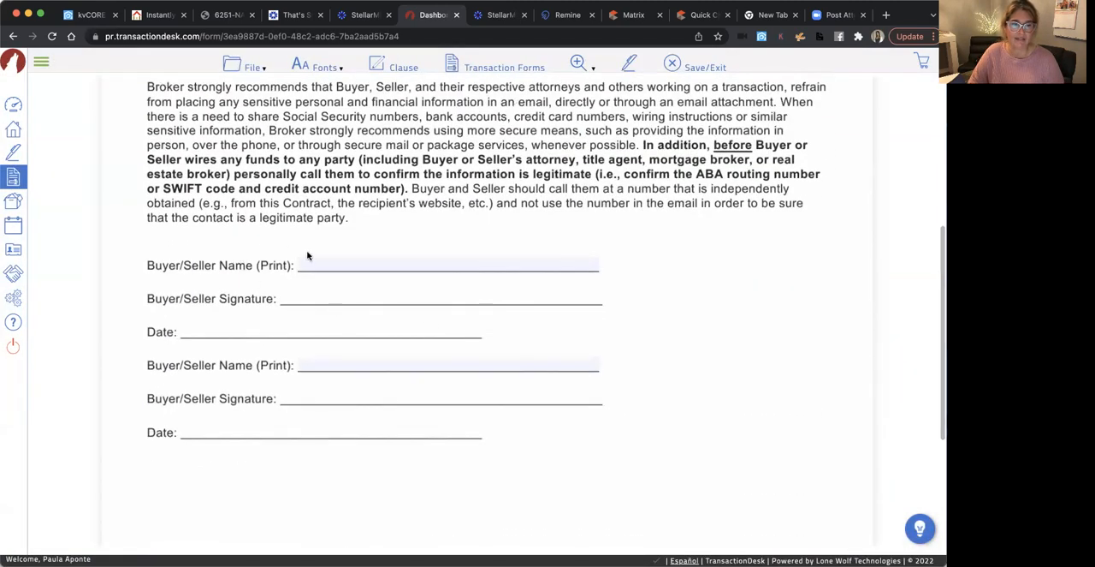
pyautogui.click(390, 265)
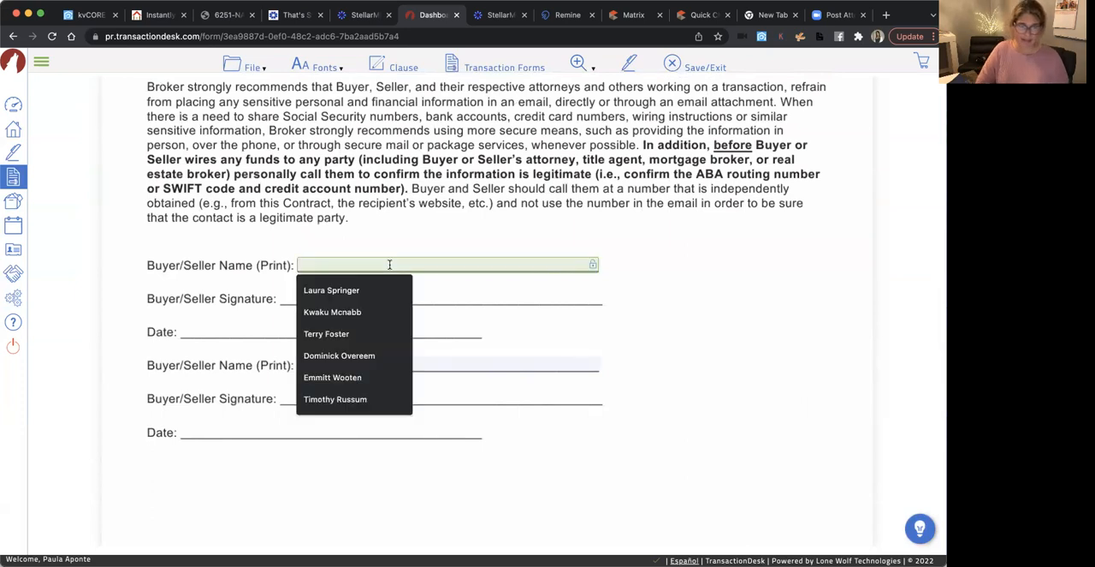
pyautogui.write('Sample Name')
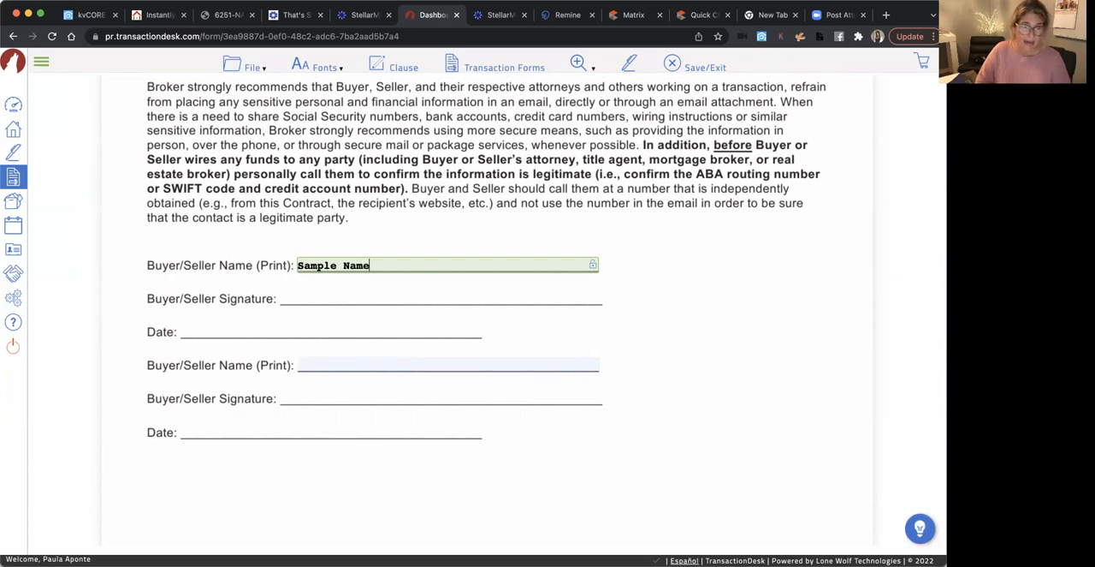
pyautogui.click(350, 365)
pyautogui.write('S')
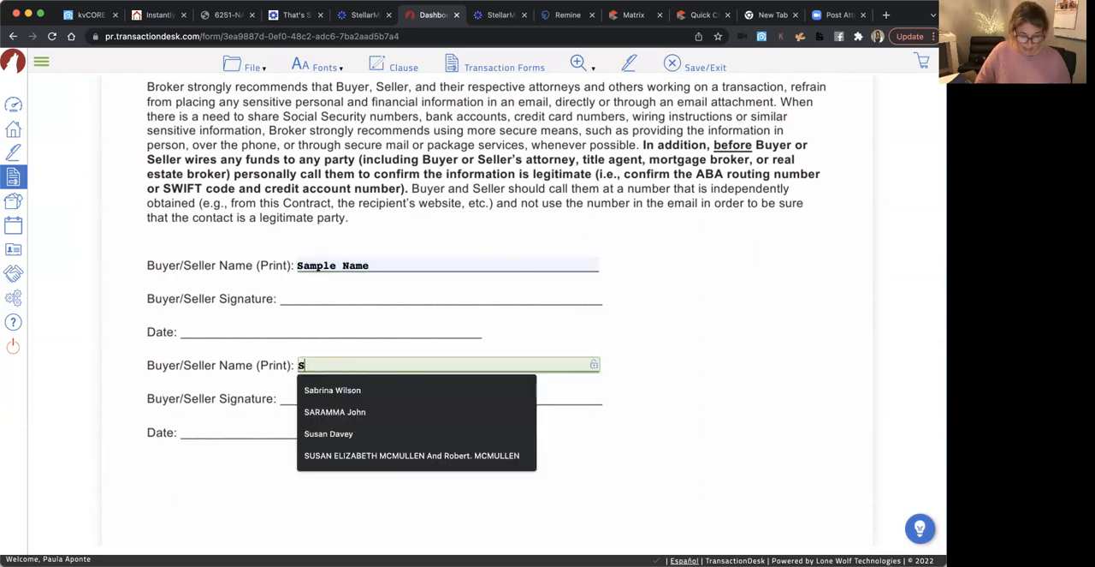
pyautogui.write('ample Name')
pyautogui.click(573, 458)
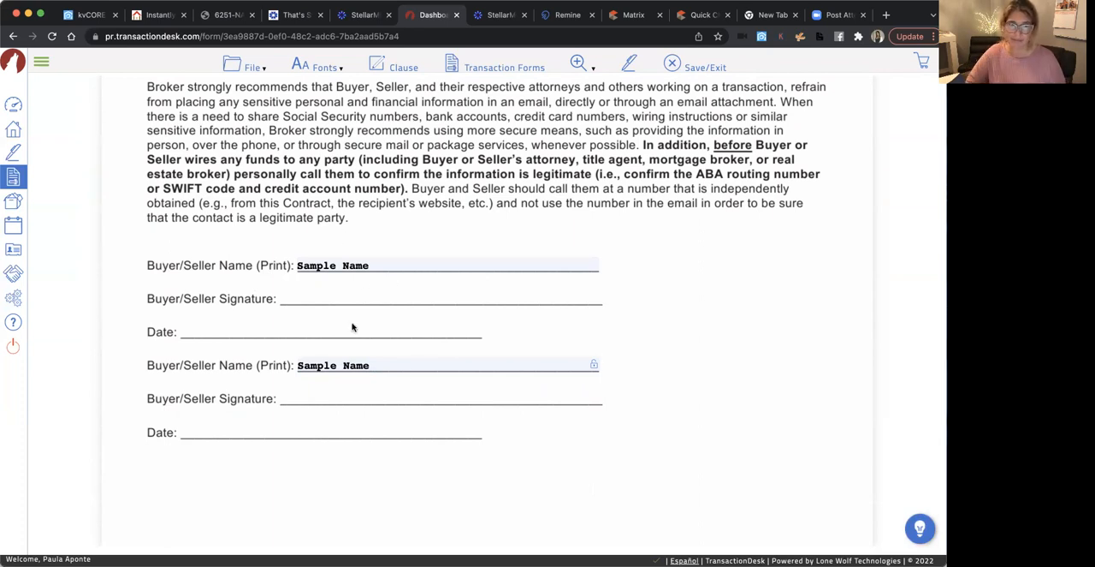
# Read through the completed Wire Fraud Prevention Notice, save it and return to the Agent Dashboard
pyautogui.scroll(5, 333, 220)
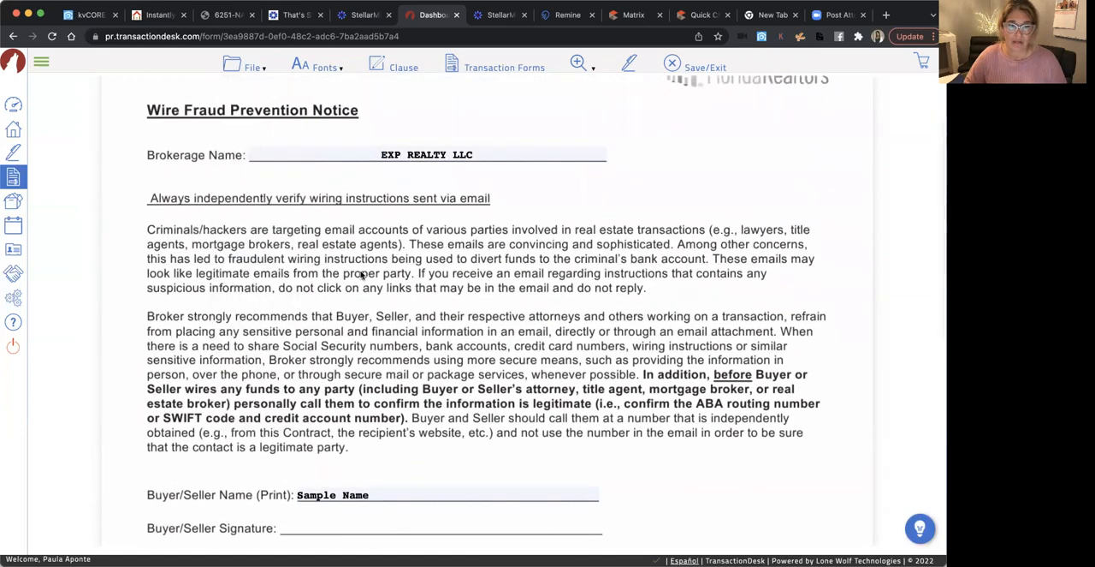
pyautogui.scroll(-7, 362, 274)
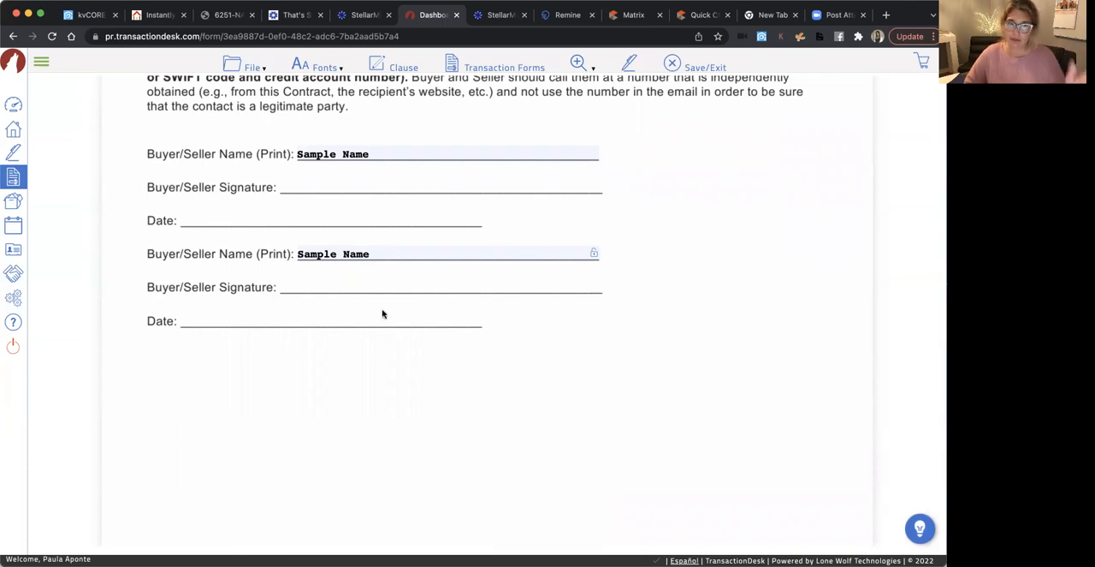
pyautogui.scroll(10, 373, 311)
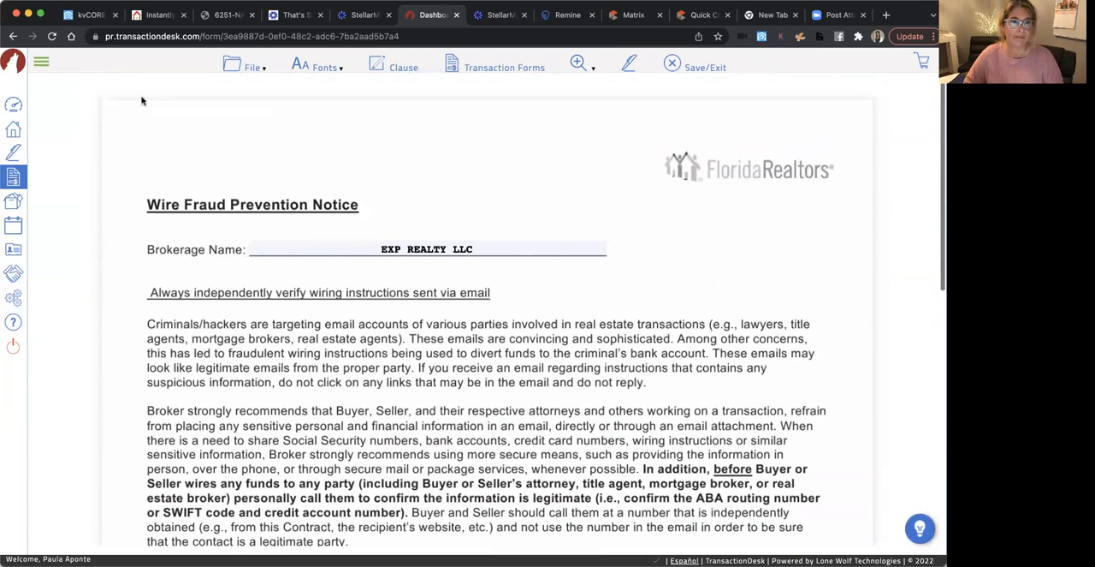
pyautogui.click(249, 67)
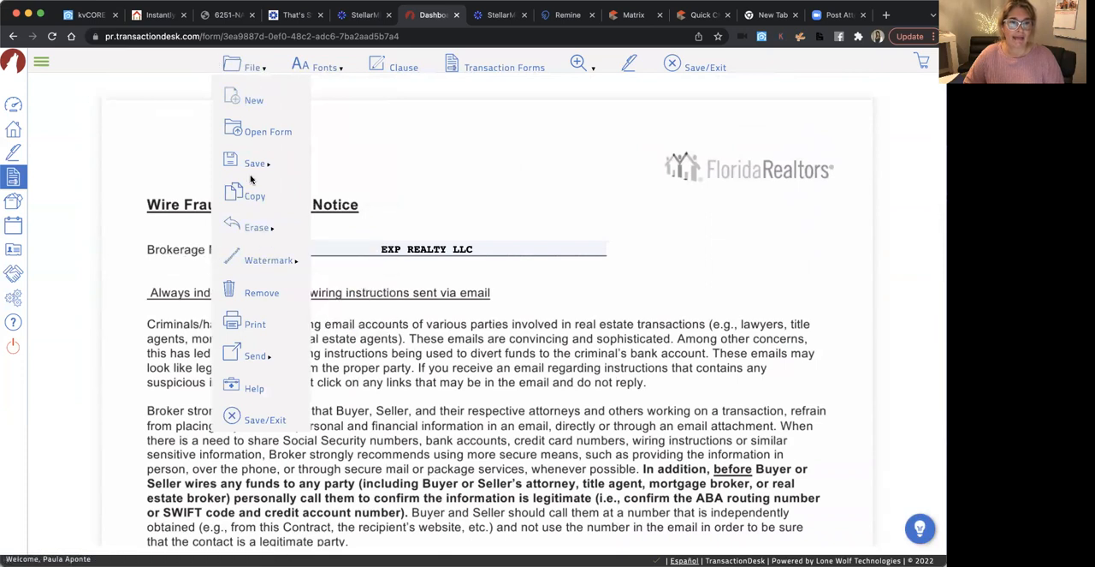
pyautogui.moveTo(257, 162)
pyautogui.click(346, 171)
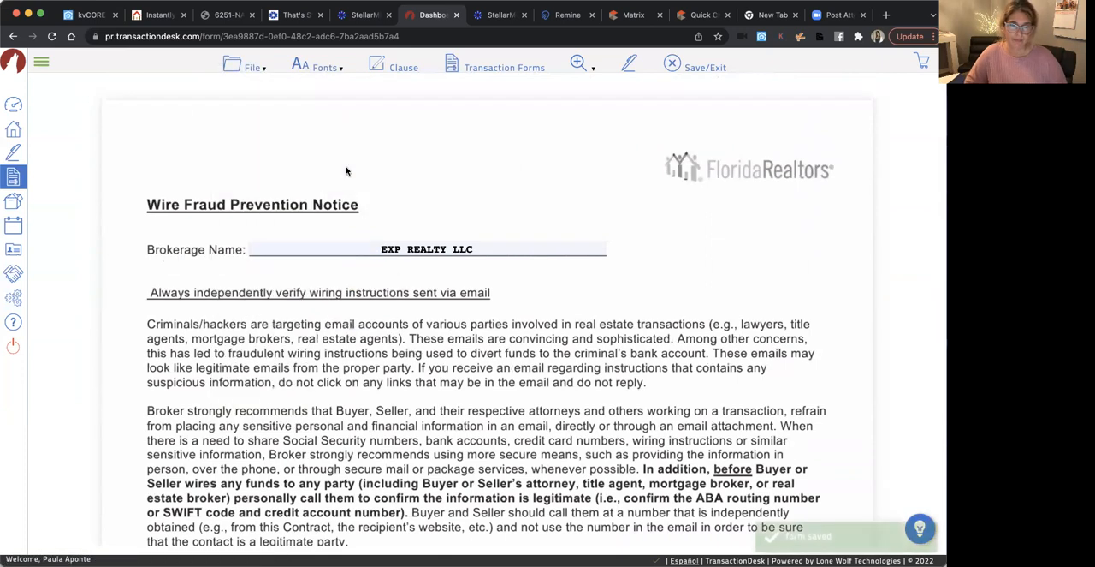
pyautogui.click(13, 104)
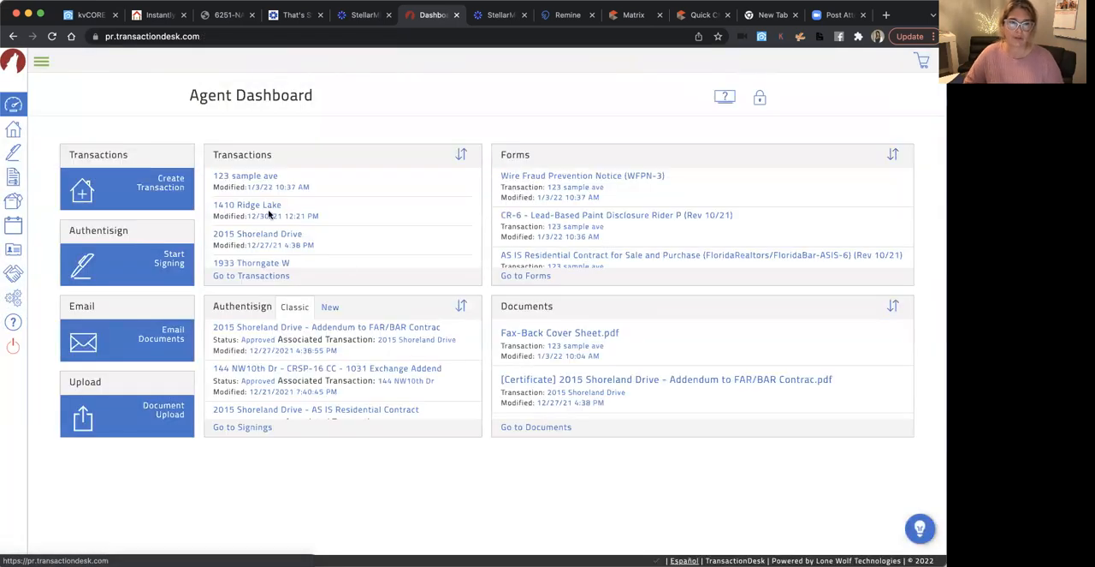
# Open the AS IS Residential Contract from the 123 sample ave transaction and send it to New Authentisign
pyautogui.click(247, 177)
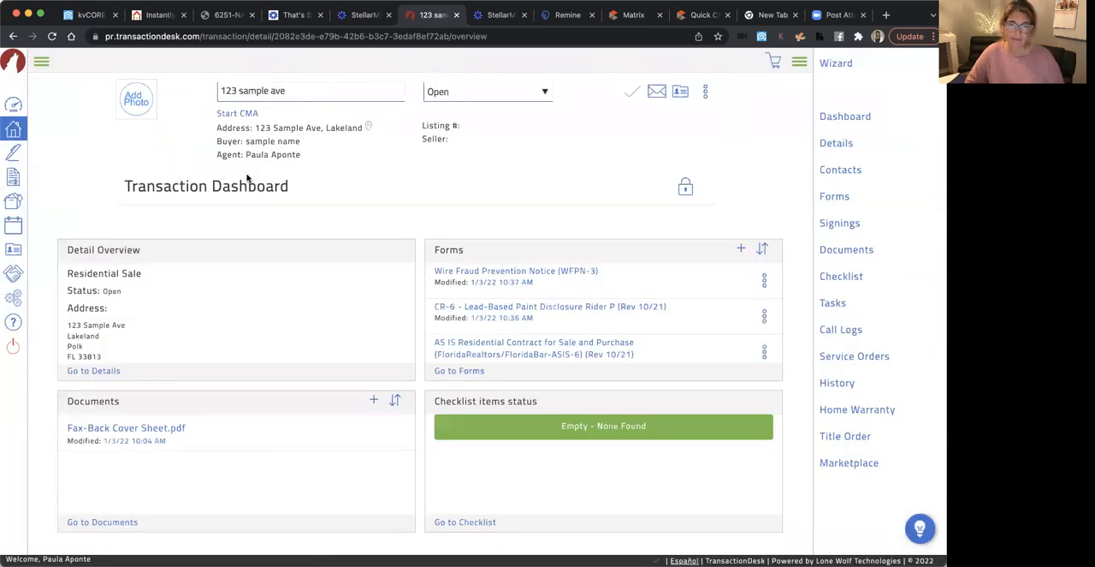
pyautogui.click(523, 346)
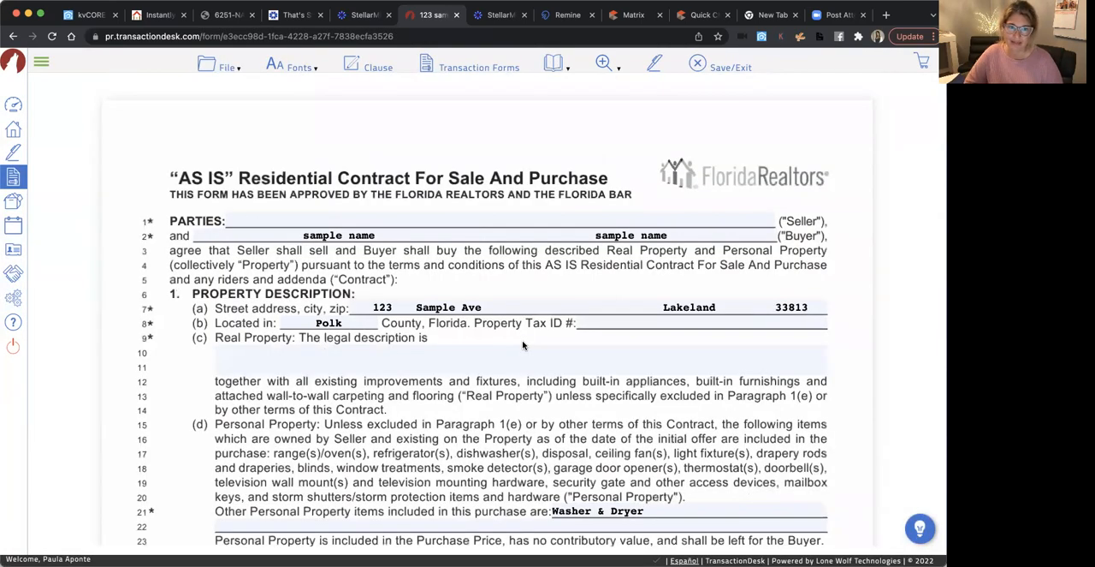
pyautogui.click(650, 65)
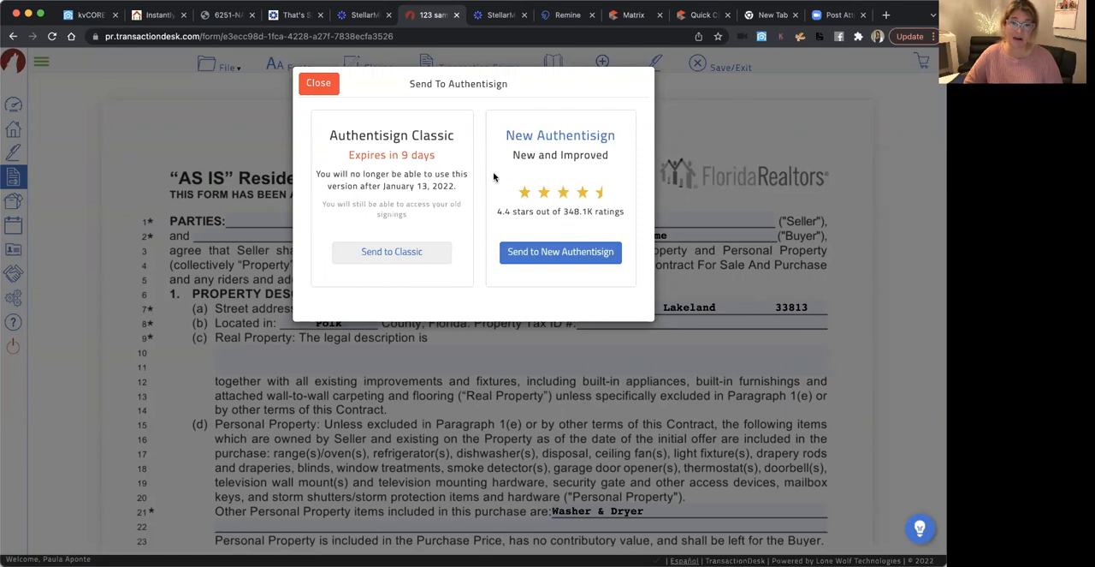
pyautogui.click(574, 255)
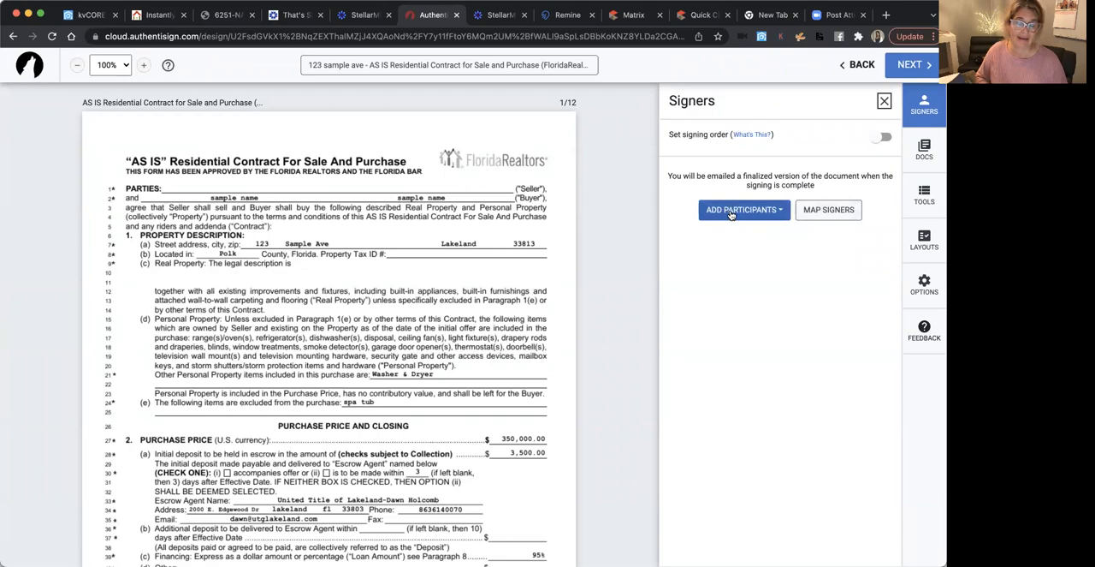
pyautogui.scroll(-5, 458, 362)
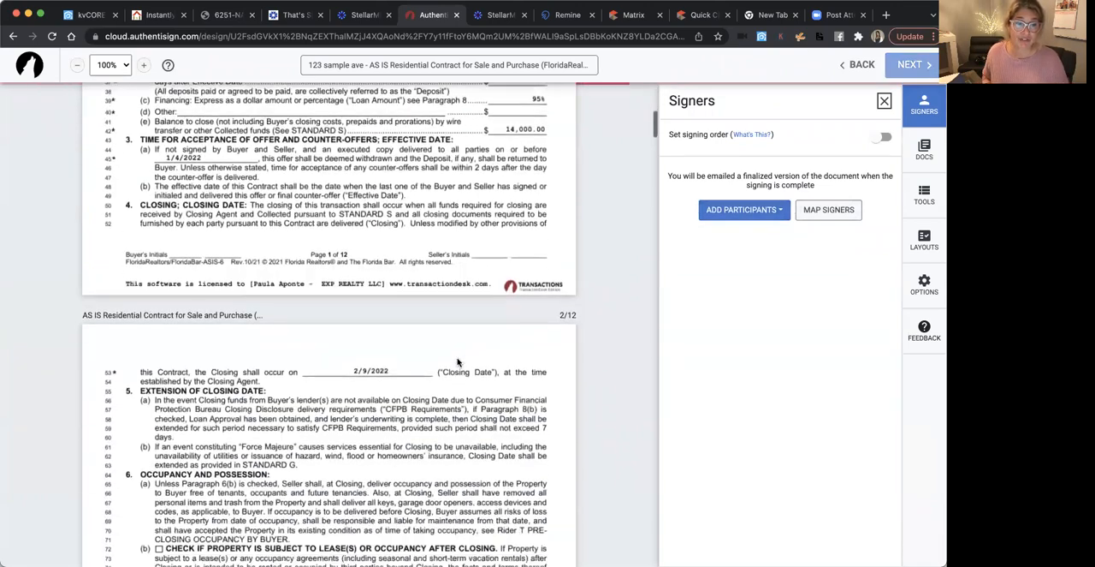
pyautogui.scroll(5, 458, 362)
pyautogui.click(741, 210)
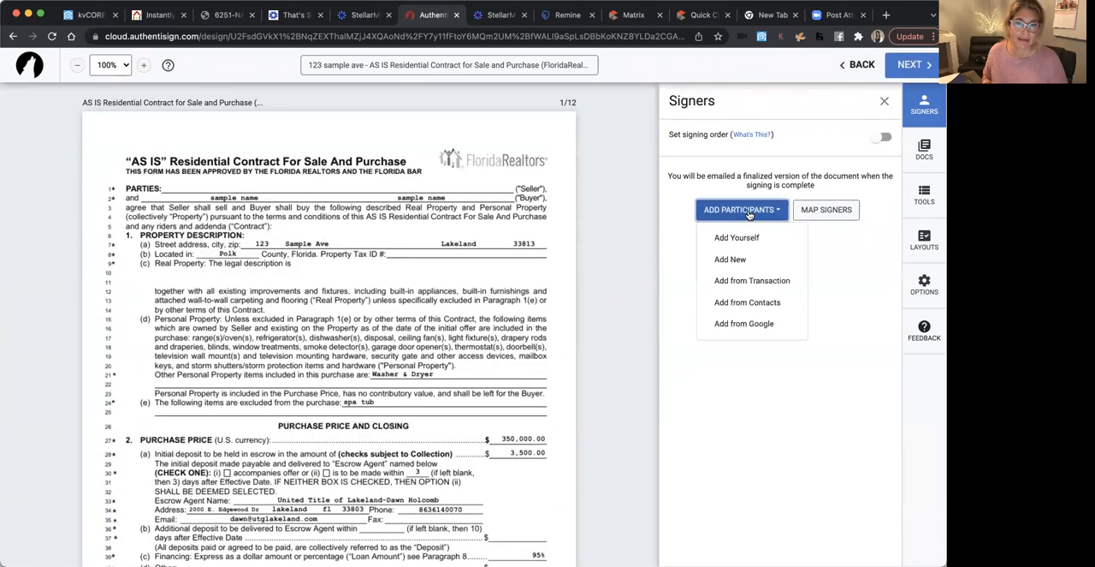
pyautogui.click(741, 239)
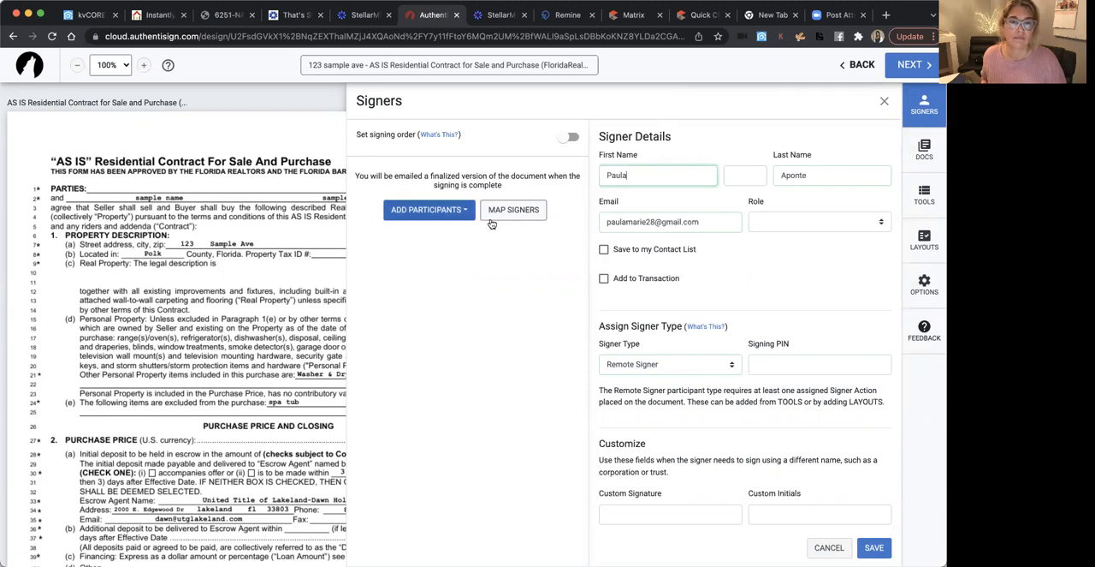
pyautogui.click(884, 103)
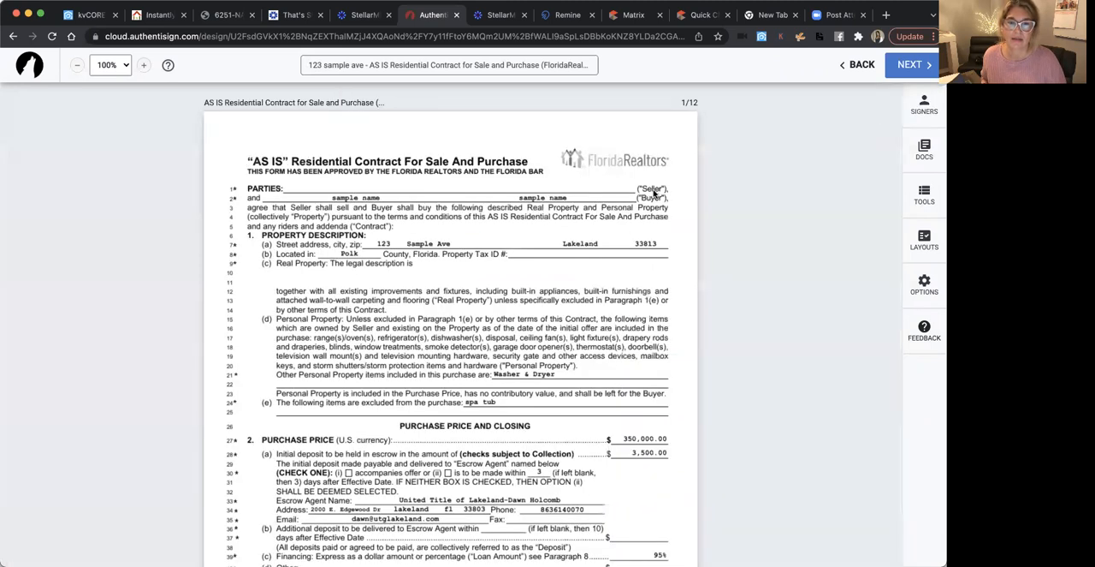
# Add the selling agent from the transaction's contacts as a Remote Signer on the contract
pyautogui.click(923, 113)
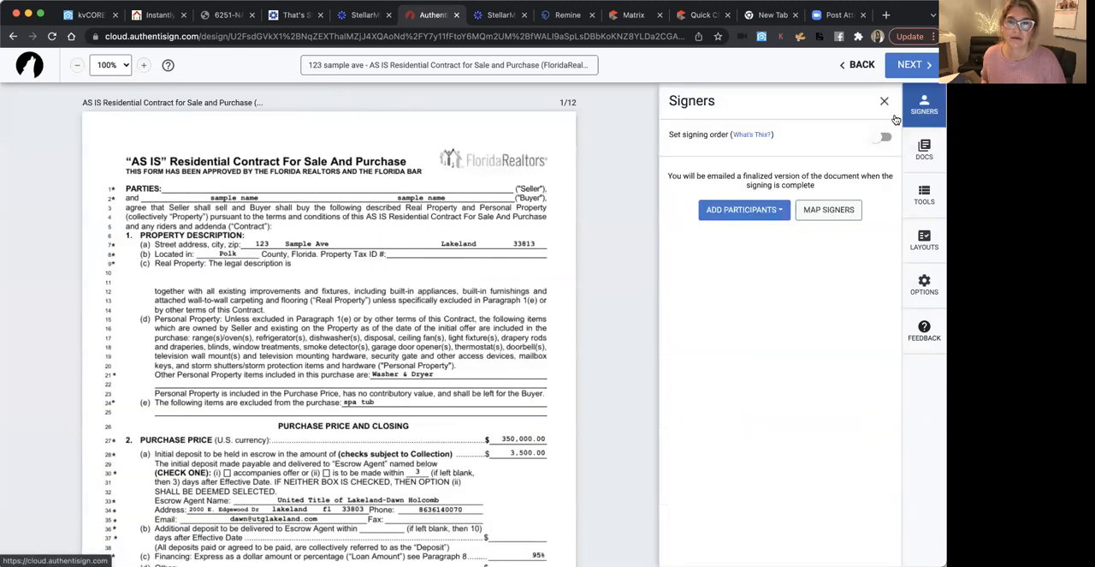
pyautogui.click(761, 214)
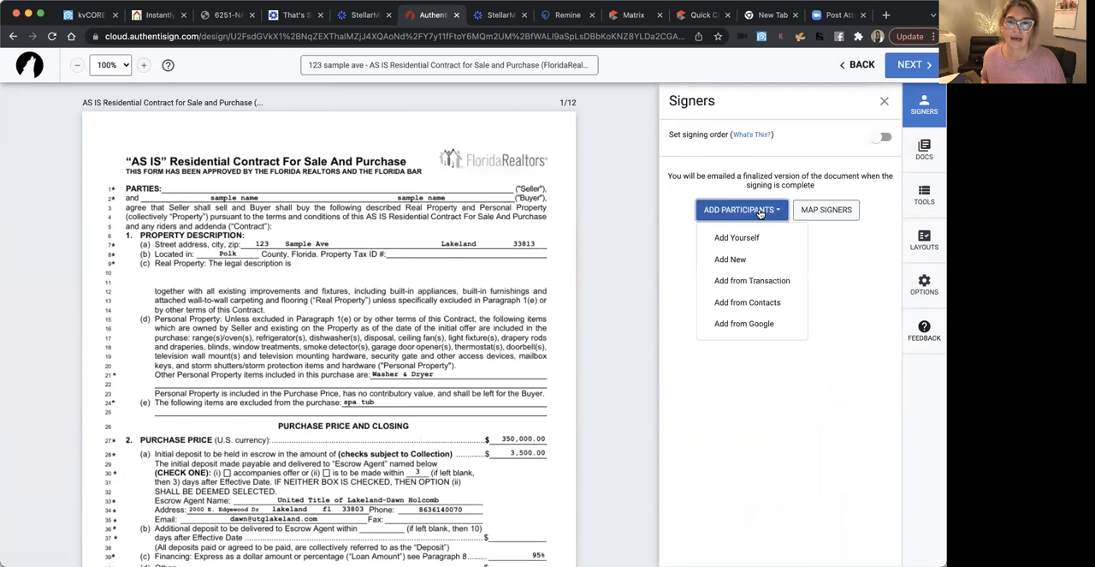
pyautogui.click(746, 281)
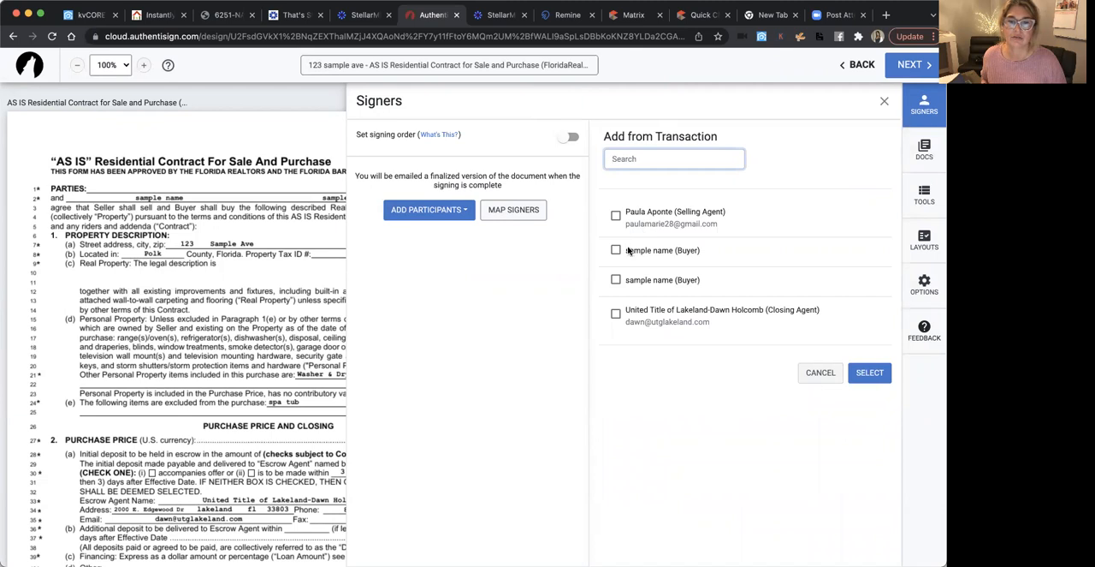
pyautogui.click(615, 214)
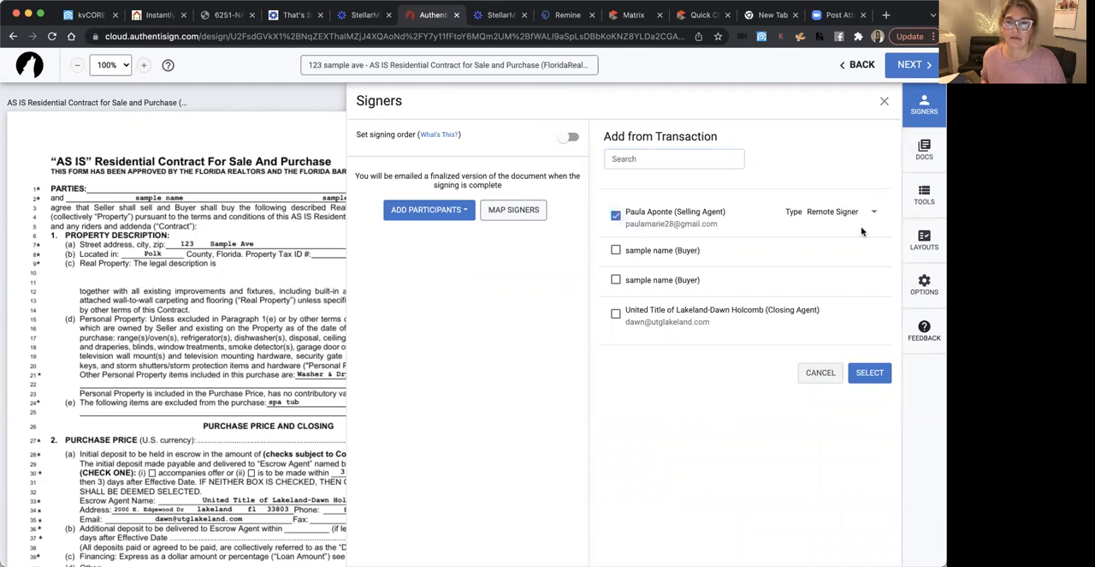
pyautogui.click(870, 374)
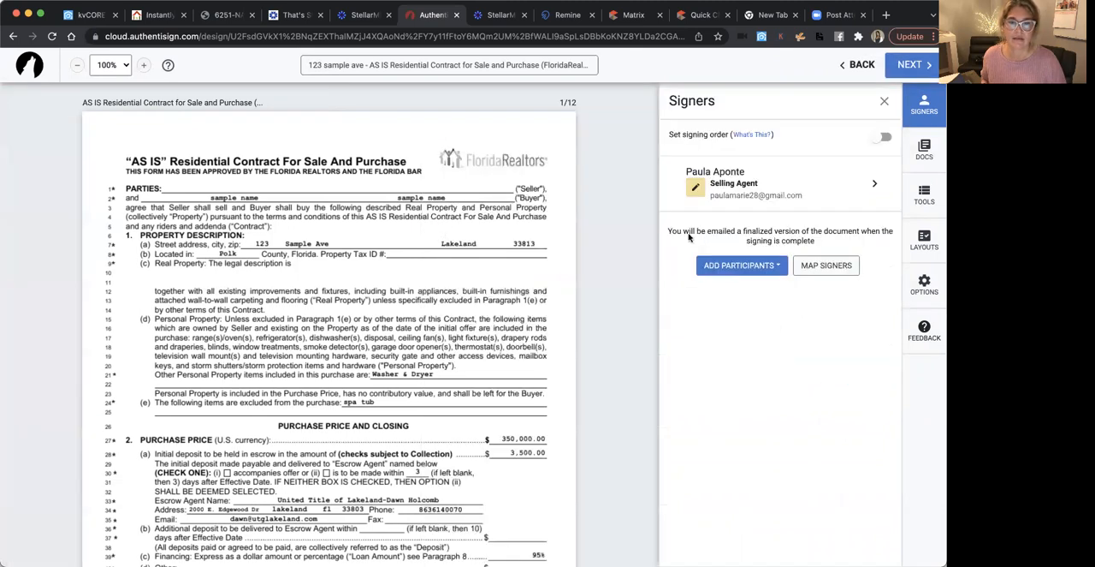
# Add the first buyer in the saved contacts as a participant in the contract signing
pyautogui.click(746, 268)
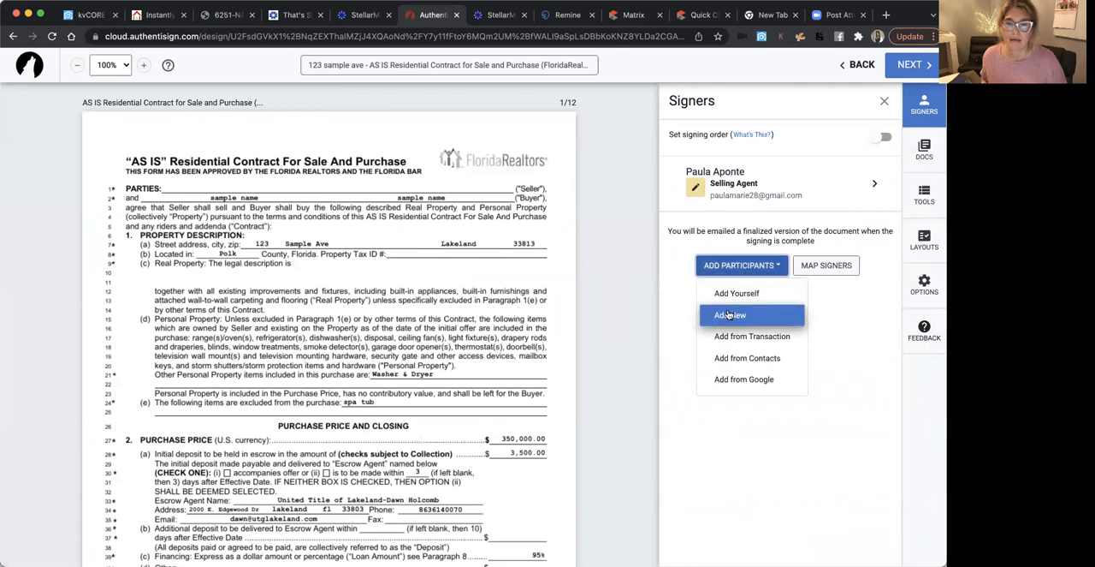
pyautogui.click(727, 359)
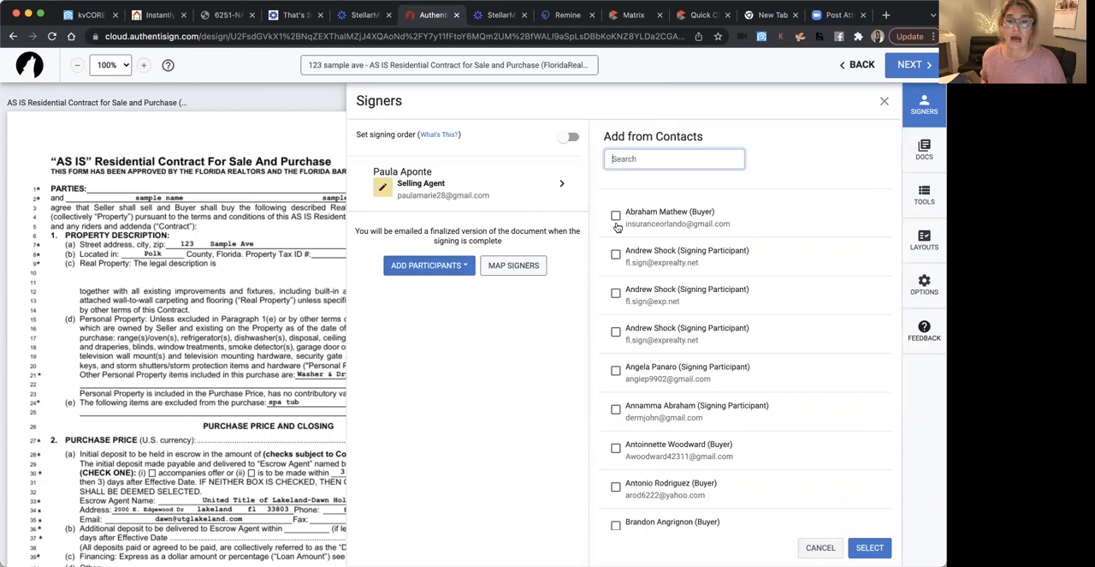
pyautogui.click(616, 215)
pyautogui.click(869, 547)
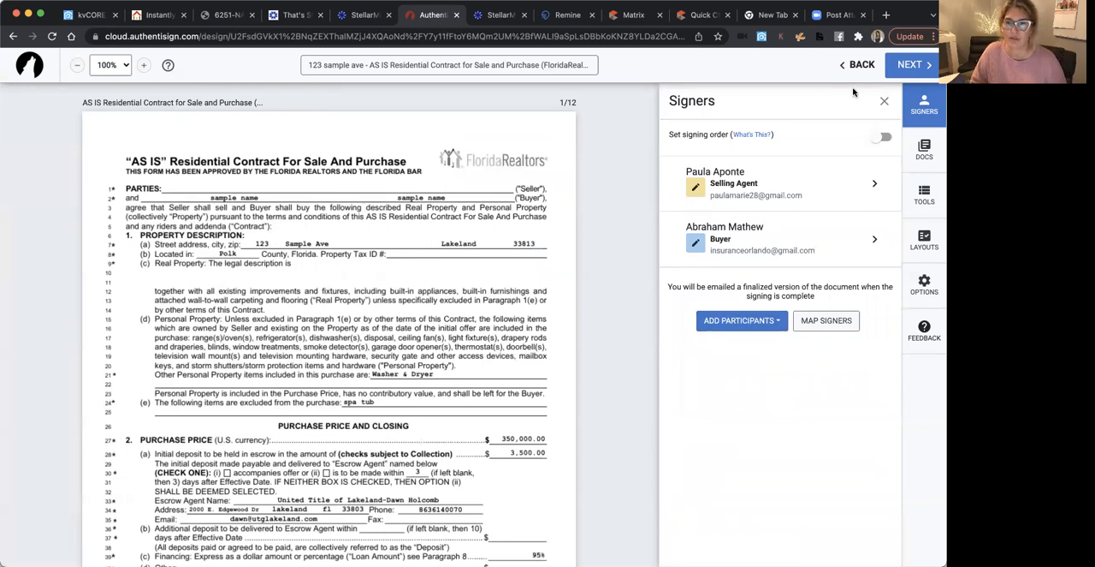
# Examine the buyer's initials, signature and date blocks from page 1 through page 12 of the contract
pyautogui.scroll(-10, 445, 342)
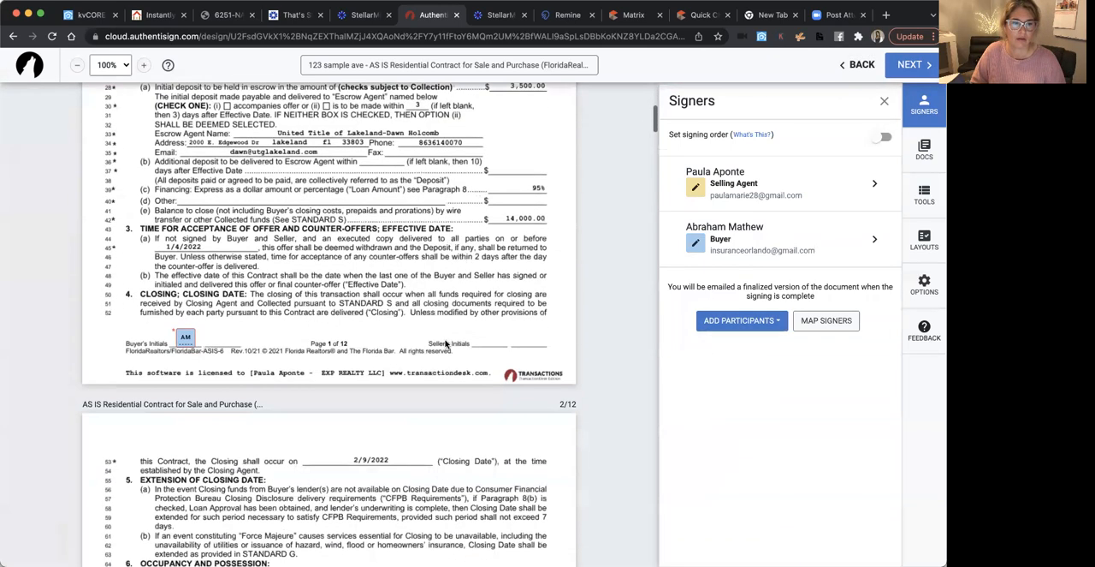
pyautogui.scroll(1, 445, 342)
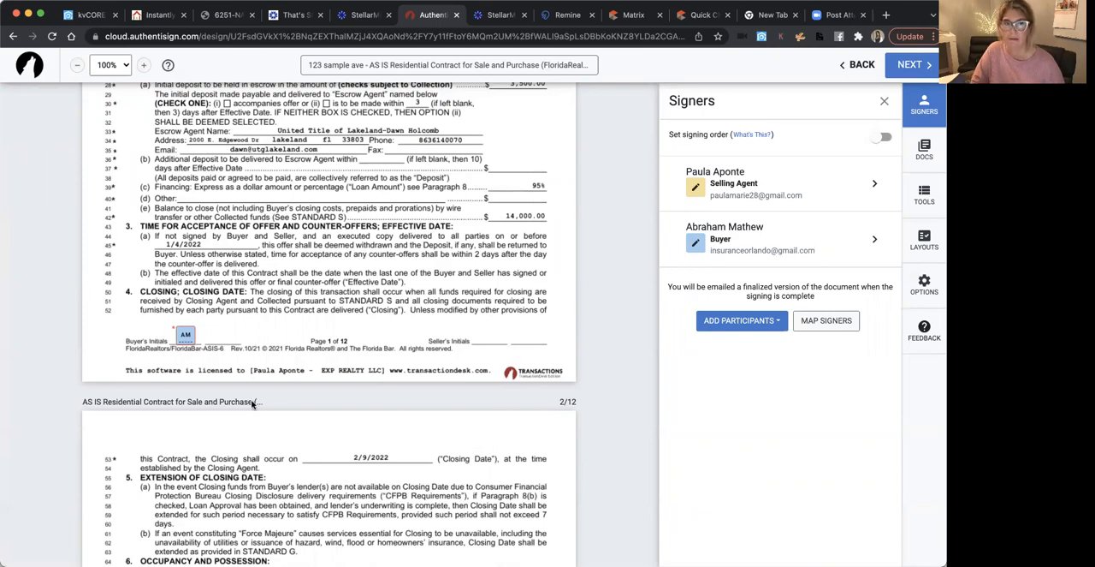
pyautogui.scroll(-20, 252, 403)
pyautogui.scroll(-20, 253, 403)
pyautogui.scroll(-20, 252, 403)
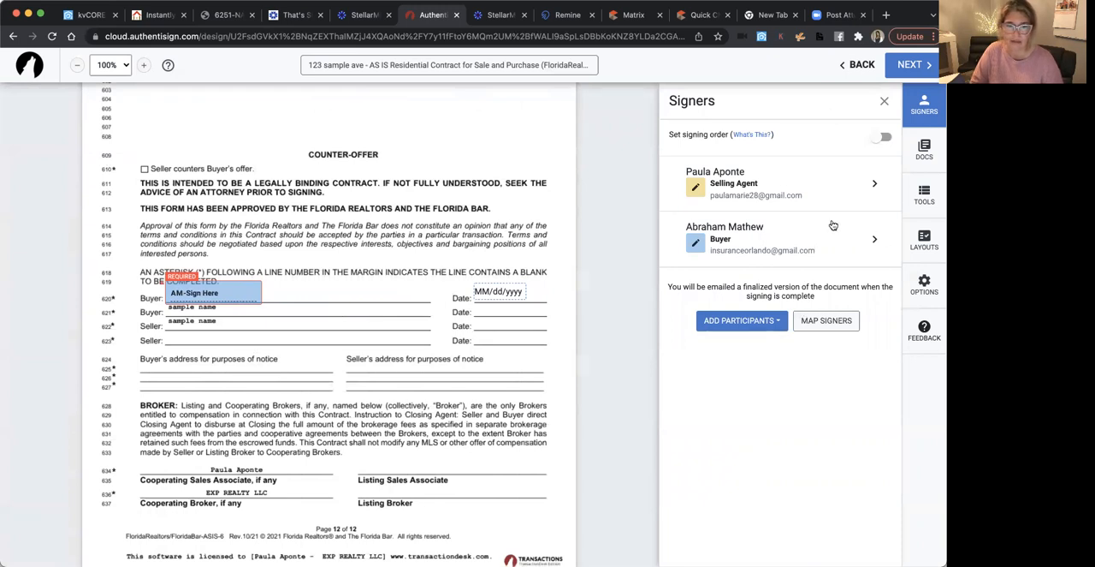
pyautogui.scroll(-1, 422, 454)
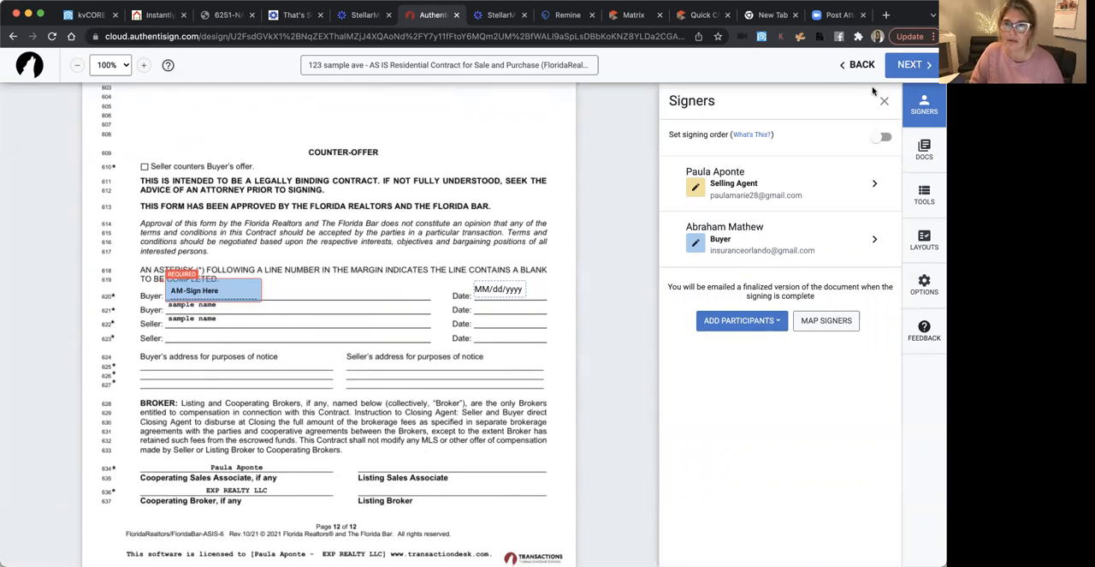
# Try to advance the signing to its next stage and re-examine the signature area on page 12
pyautogui.click(910, 64)
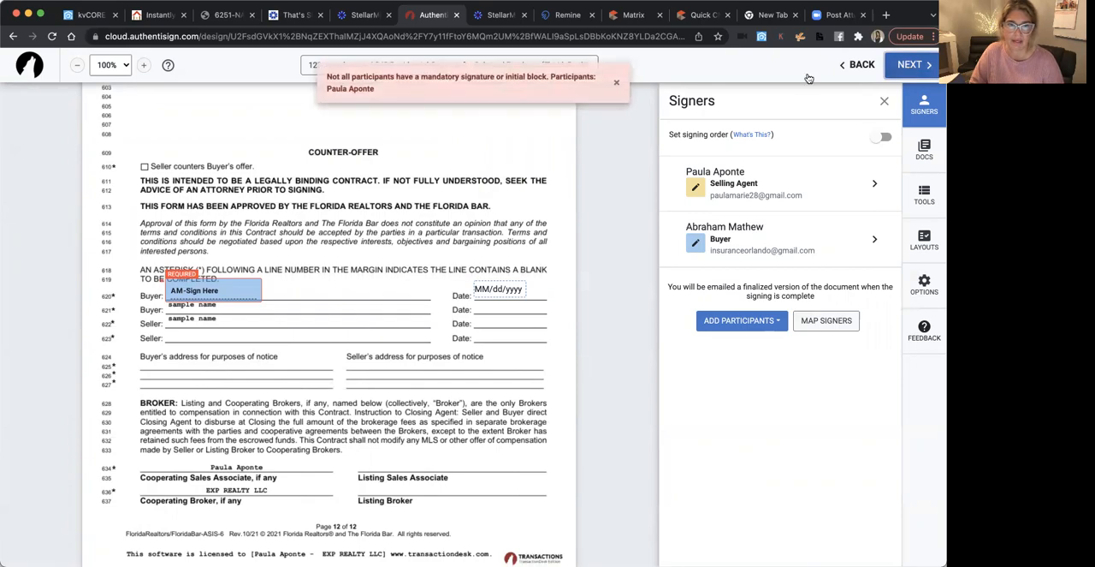
pyautogui.click(620, 86)
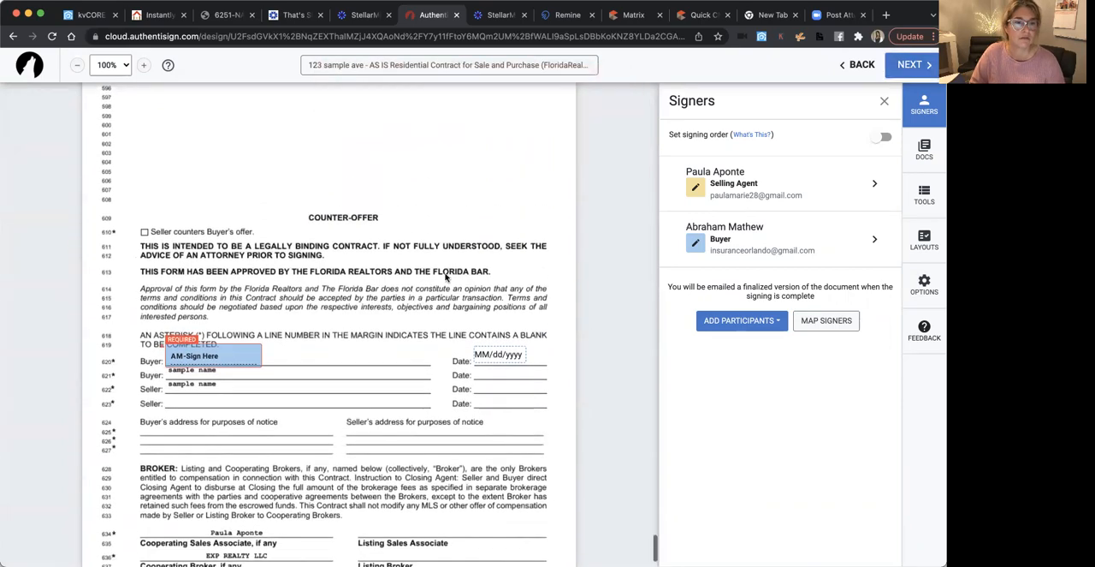
pyautogui.scroll(10, 450, 274)
pyautogui.scroll(-10, 445, 277)
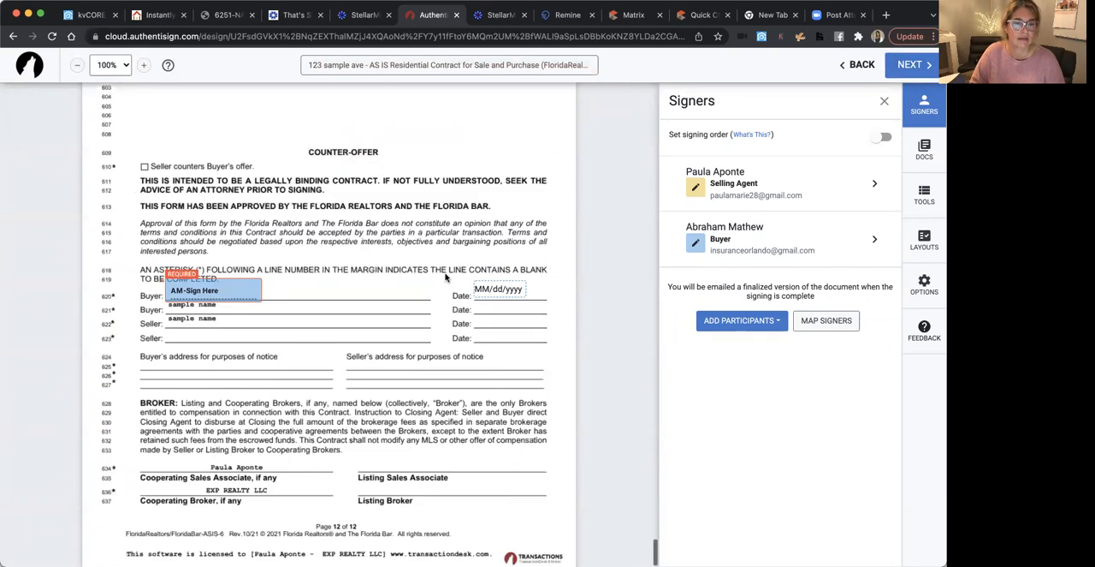
# Place a required signature block for the selling agent on page 12's Cooperating Sales Associate line, and view the final signing setup without sending
pyautogui.click(290, 360)
pyautogui.click(215, 282)
pyautogui.click(325, 310)
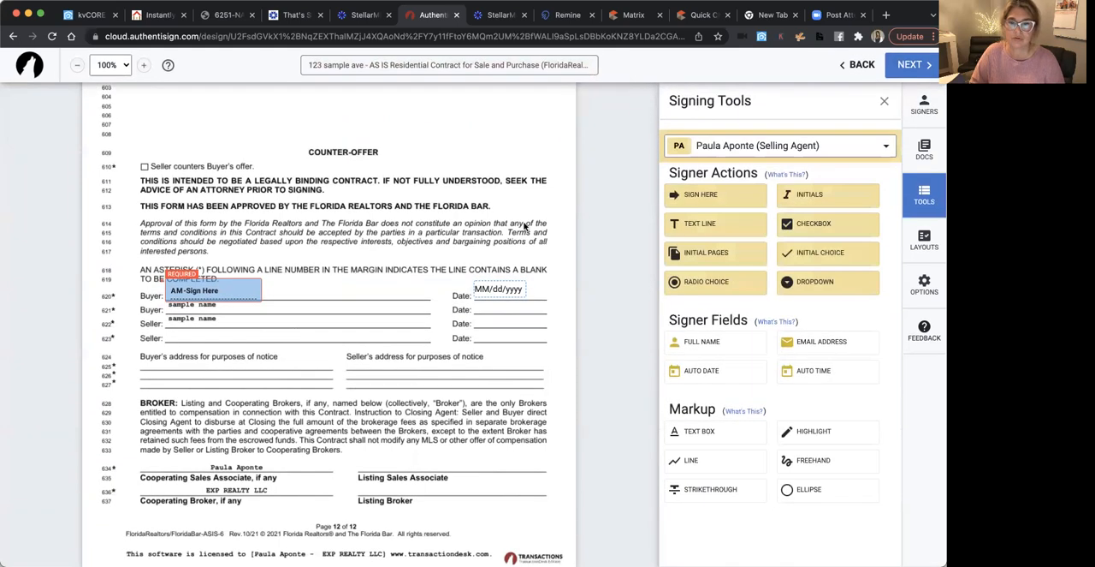
pyautogui.click(695, 196)
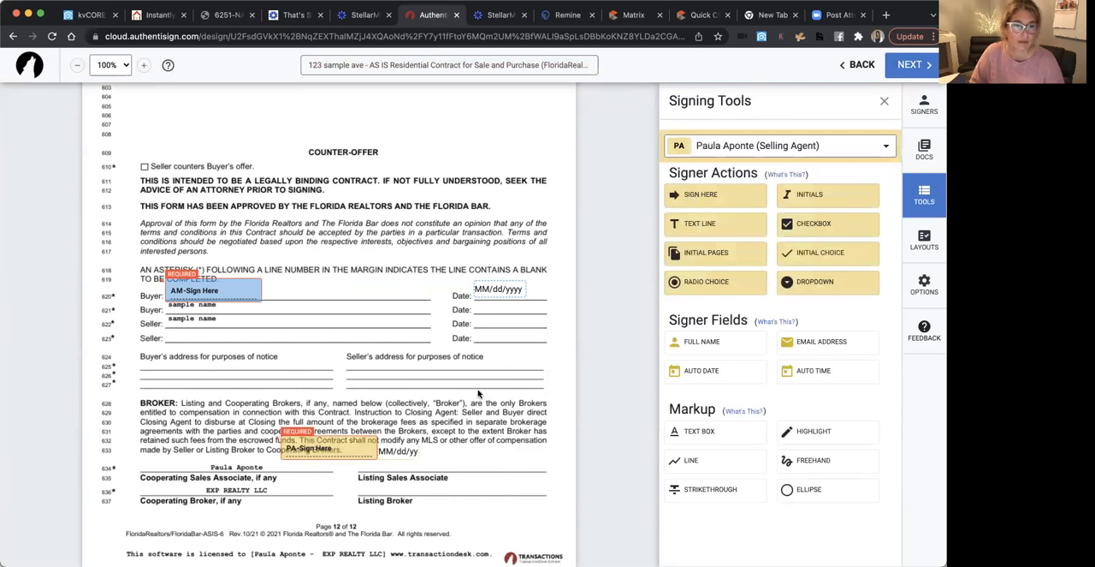
pyautogui.moveTo(328, 448); pyautogui.dragTo(206, 466)
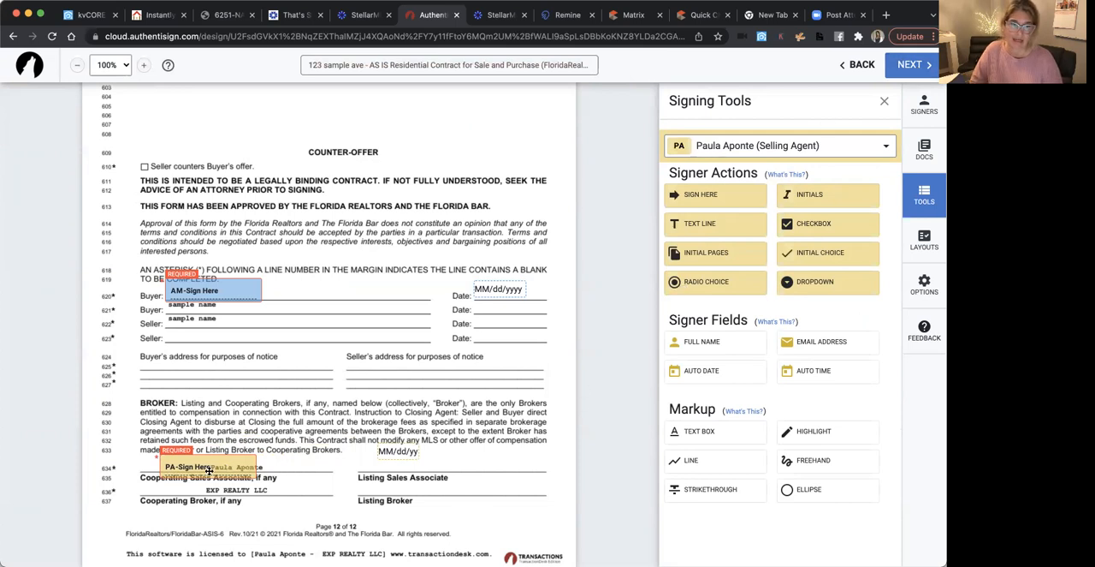
pyautogui.click(911, 64)
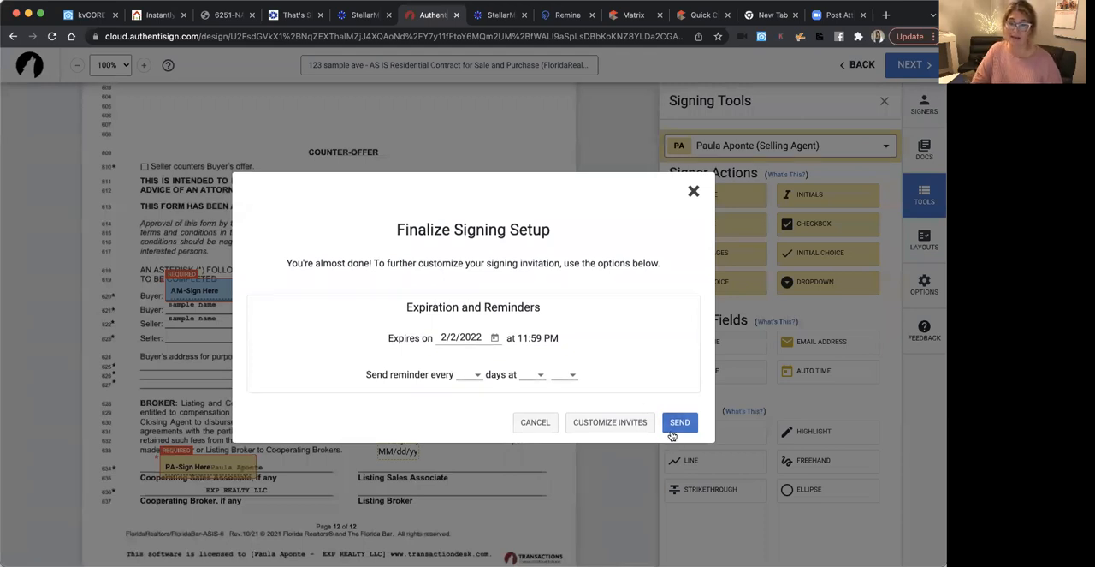
pyautogui.click(694, 190)
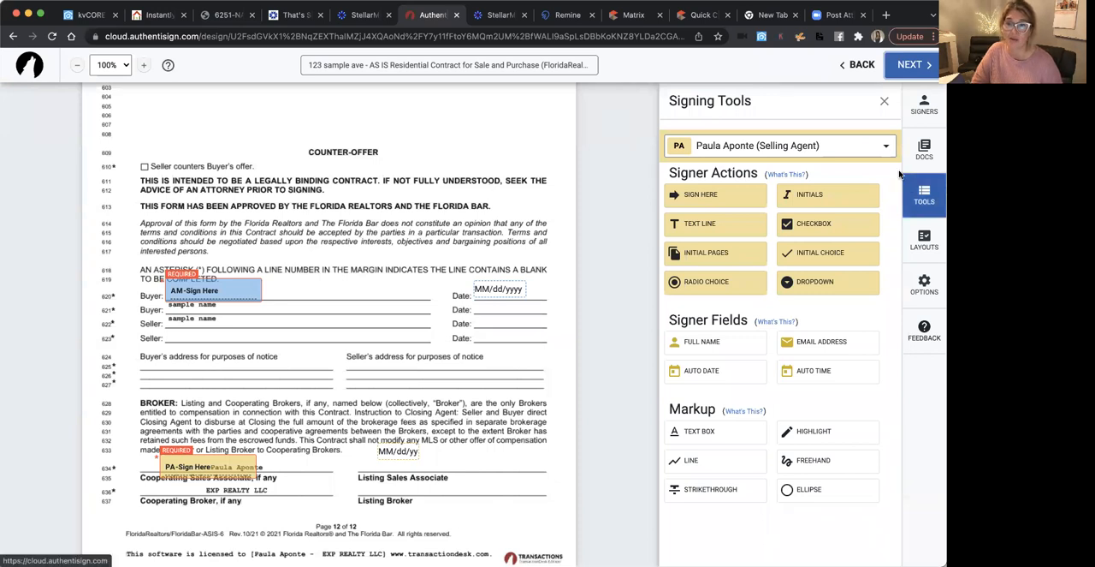
# Add the transaction's Wire Fraud Prevention Notice (WFPN-3) and CR-6 Lead-Based Paint Disclosure Rider P to the signing
pyautogui.click(924, 149)
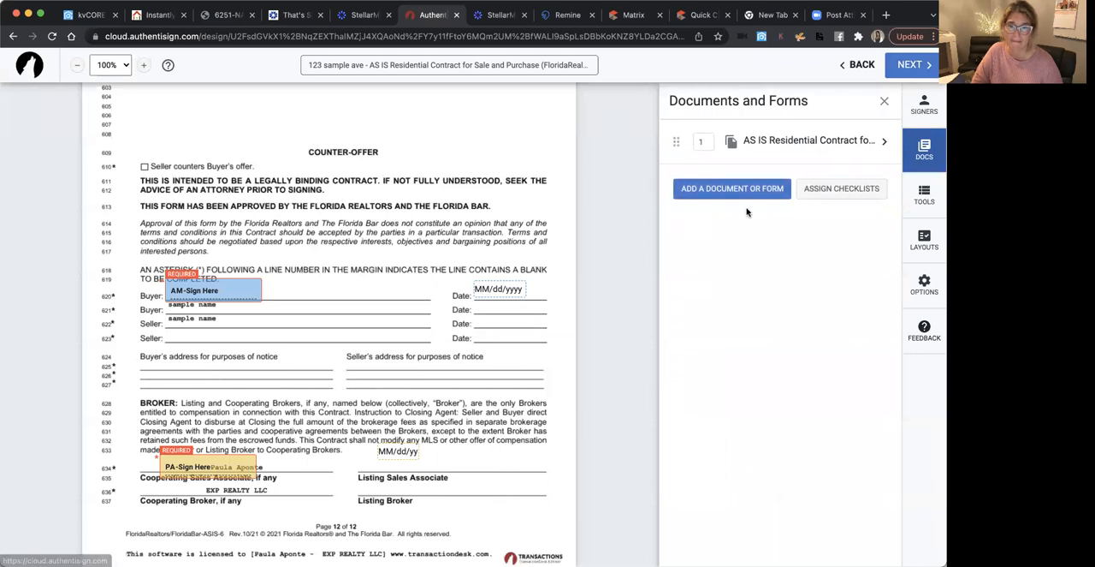
pyautogui.click(718, 192)
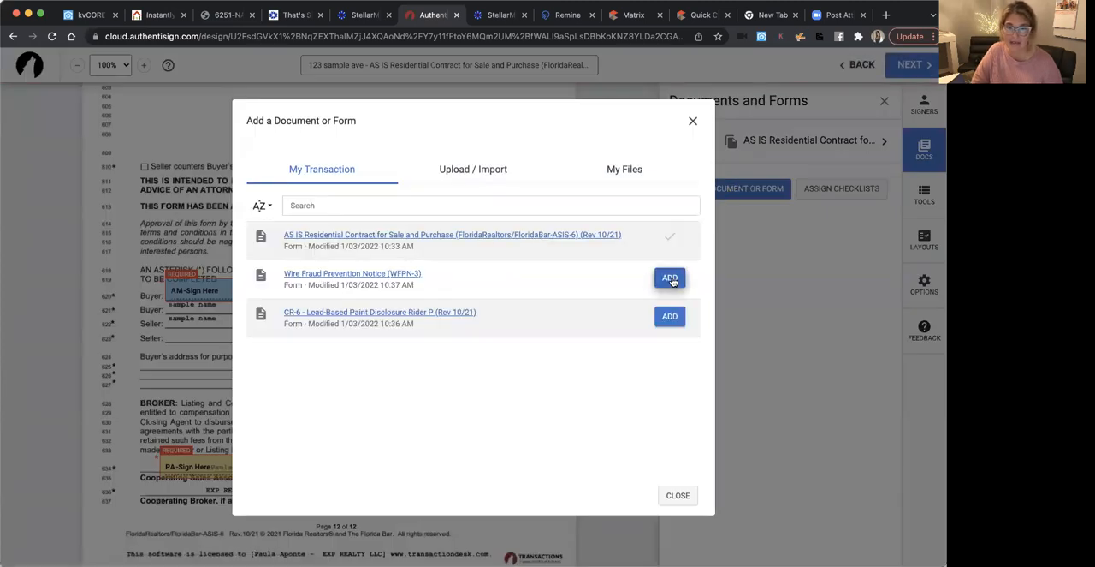
pyautogui.click(663, 280)
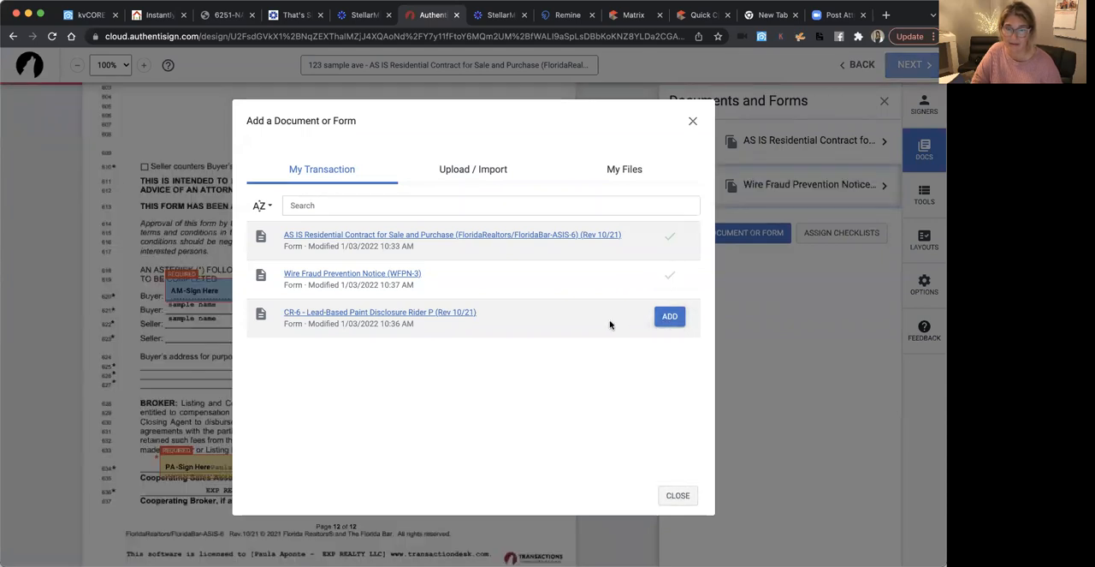
pyautogui.click(669, 320)
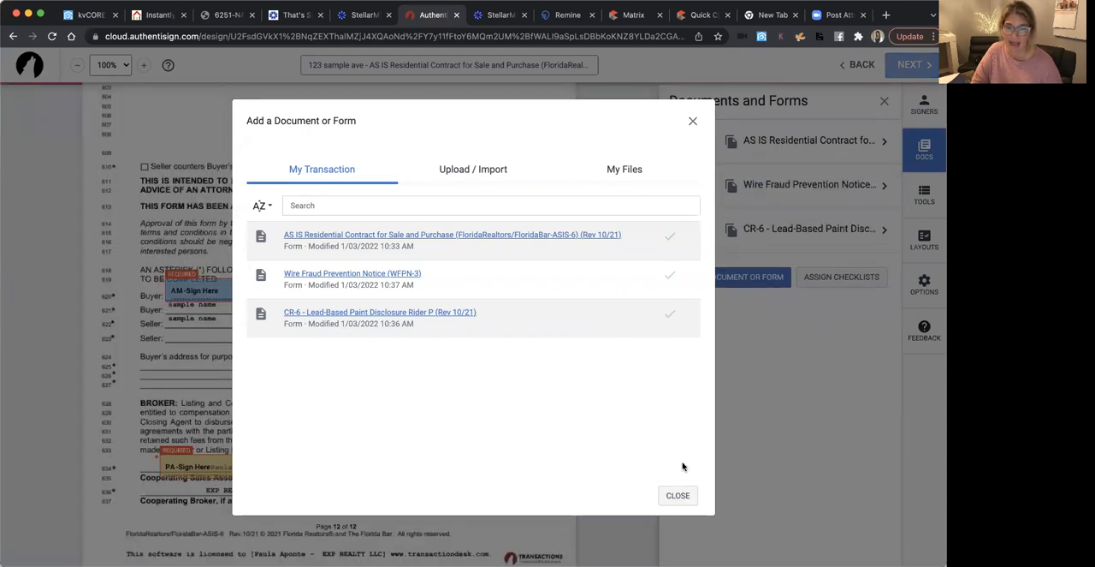
pyautogui.click(677, 496)
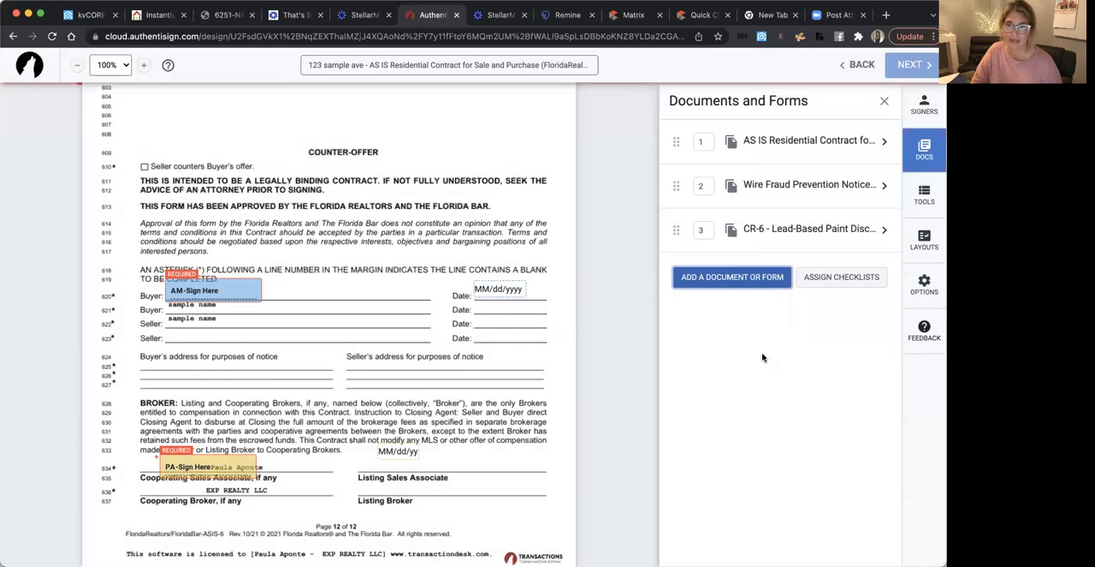
# Examine the signing blocks on the added notice and lead-paint rider, and review the signing's expiration and reminder options without sending
pyautogui.scroll(-12, 316, 484)
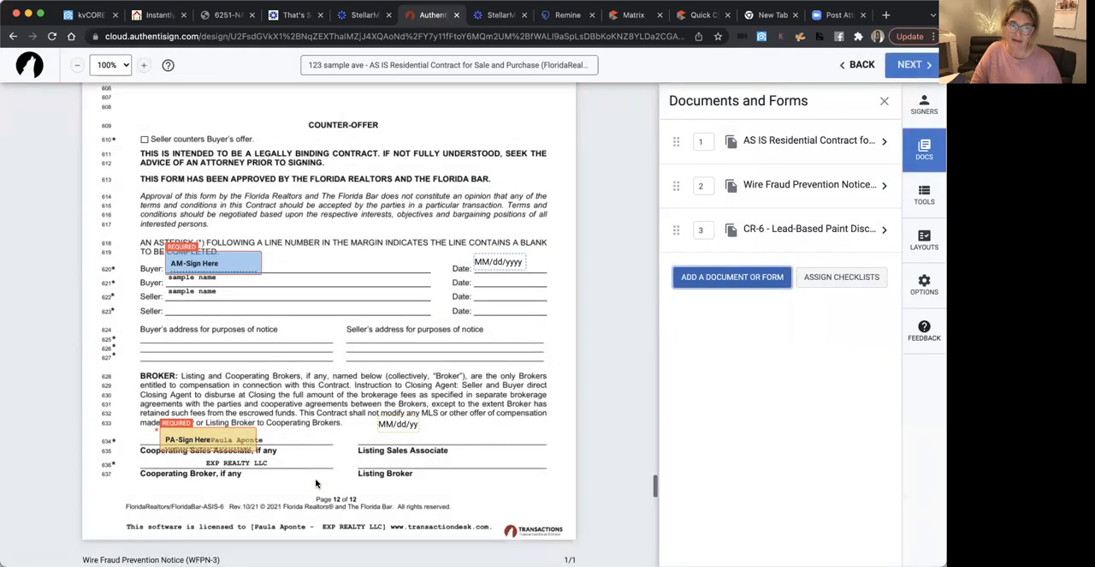
pyautogui.scroll(-8, 317, 484)
pyautogui.scroll(3, 164, 239)
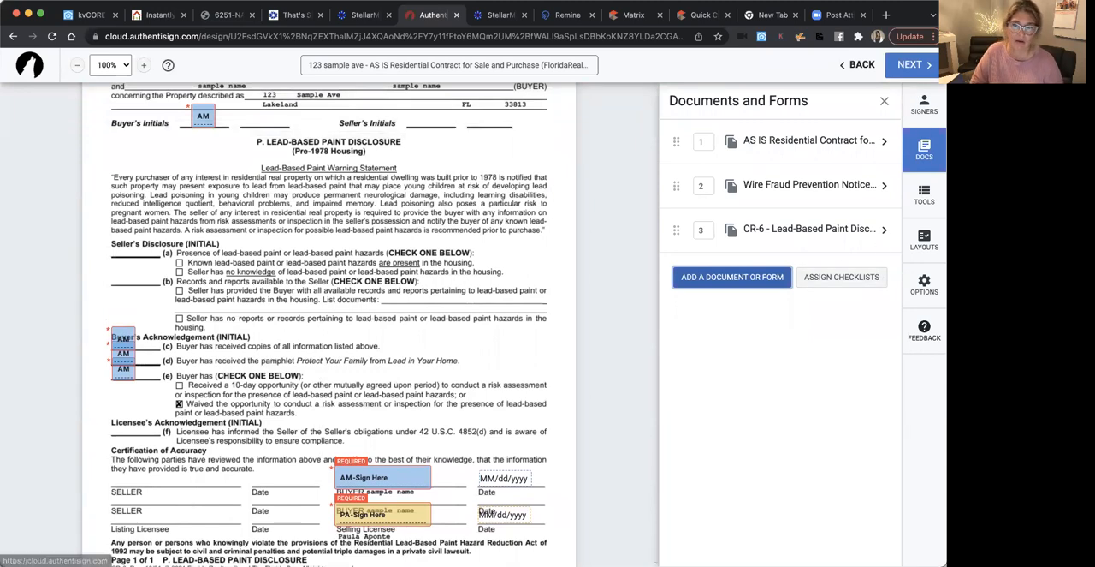
pyautogui.click(916, 66)
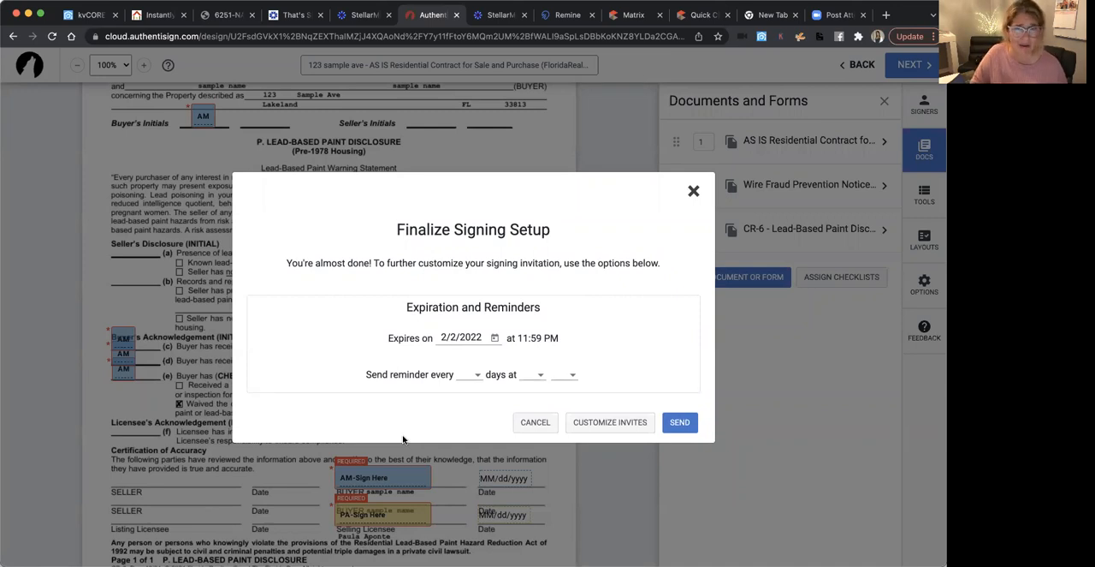
pyautogui.click(534, 422)
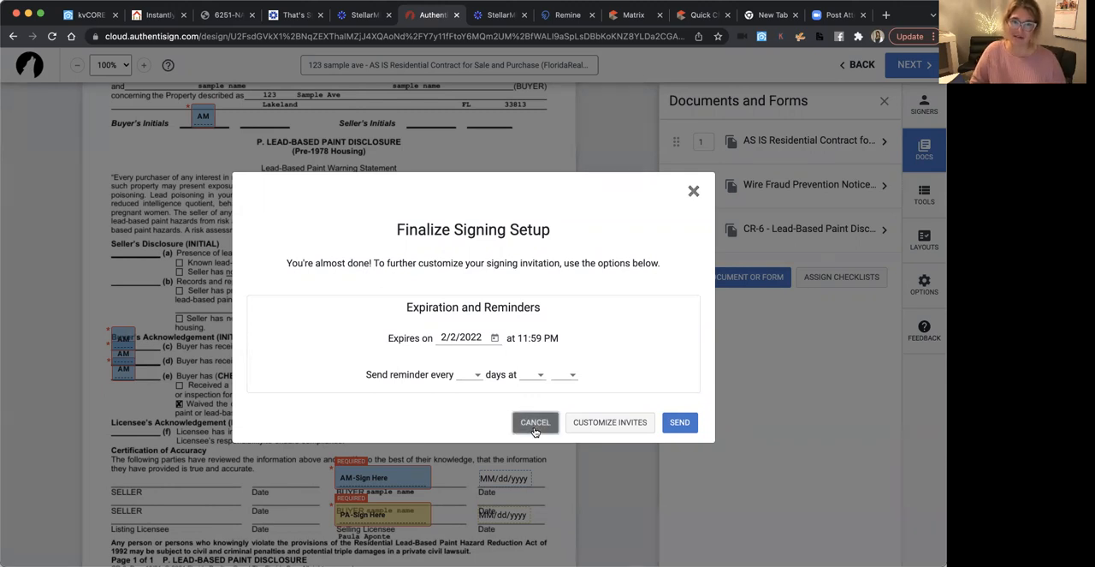